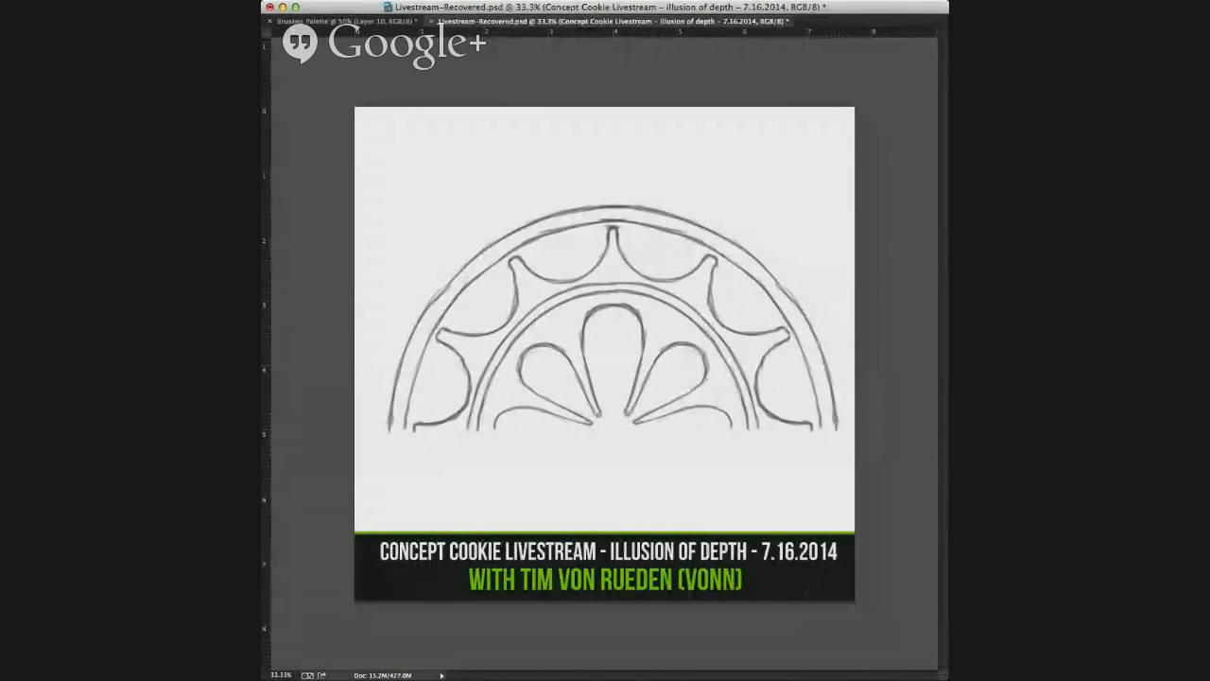
Hide the layers with the livestream title text and the dark bottom bar beneath the ornament sketch.
key(super+equal)
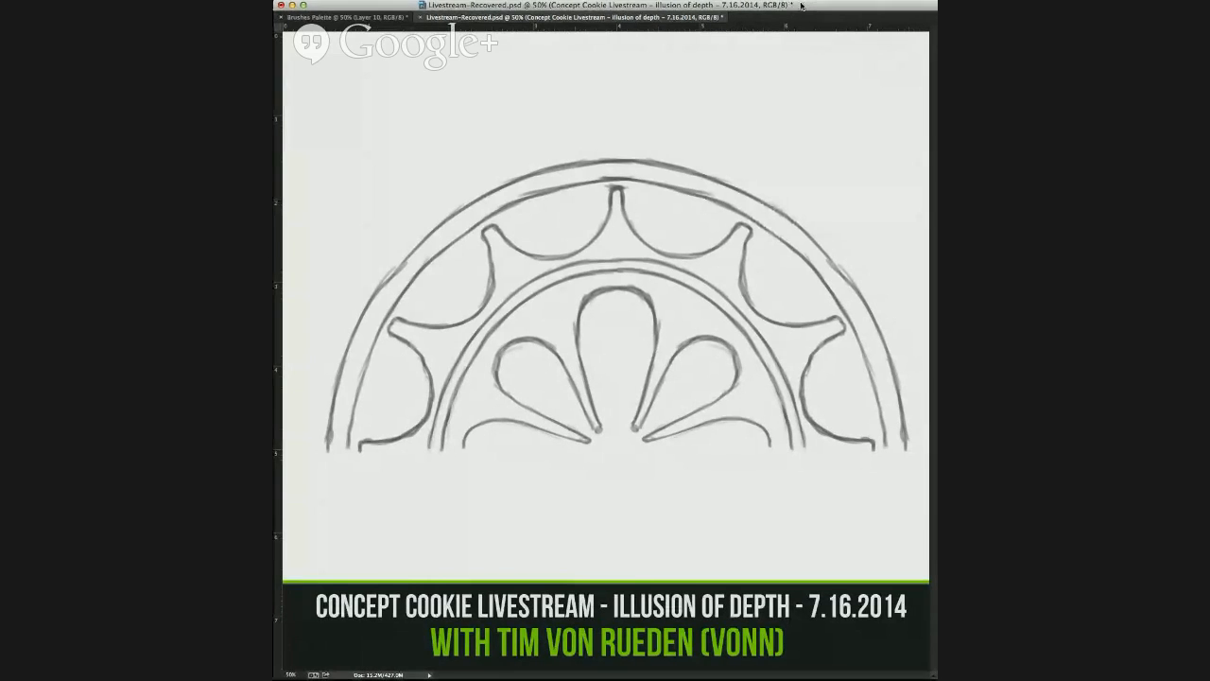
drag(934, 677, 957, 671)
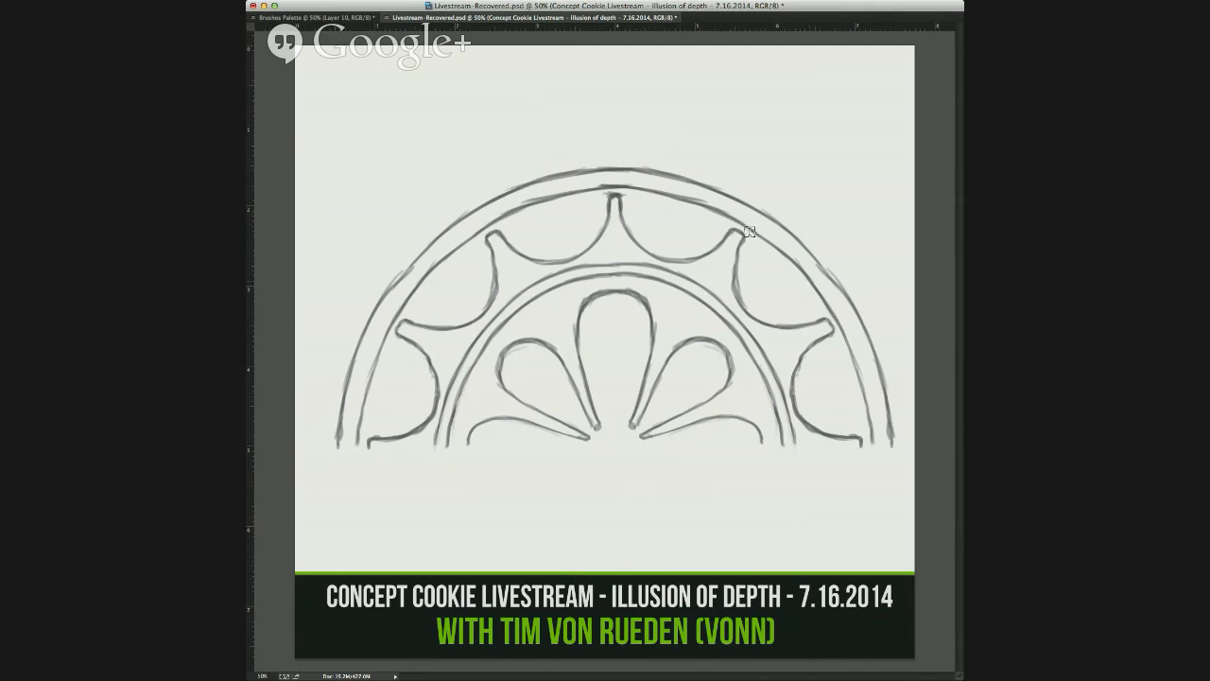
key(alt+bracketleft)
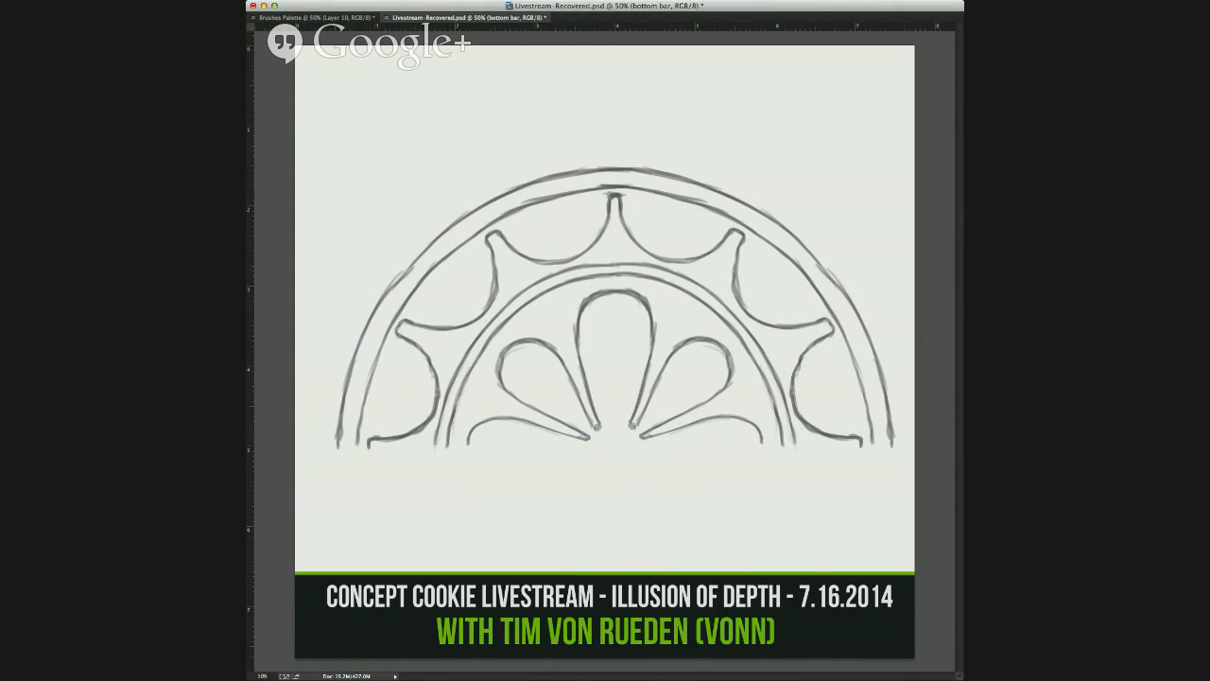
key(super+comma)
key(alt+bracketleft)
key(super+comma)
key(super+comma)
key(alt+bracketleft)
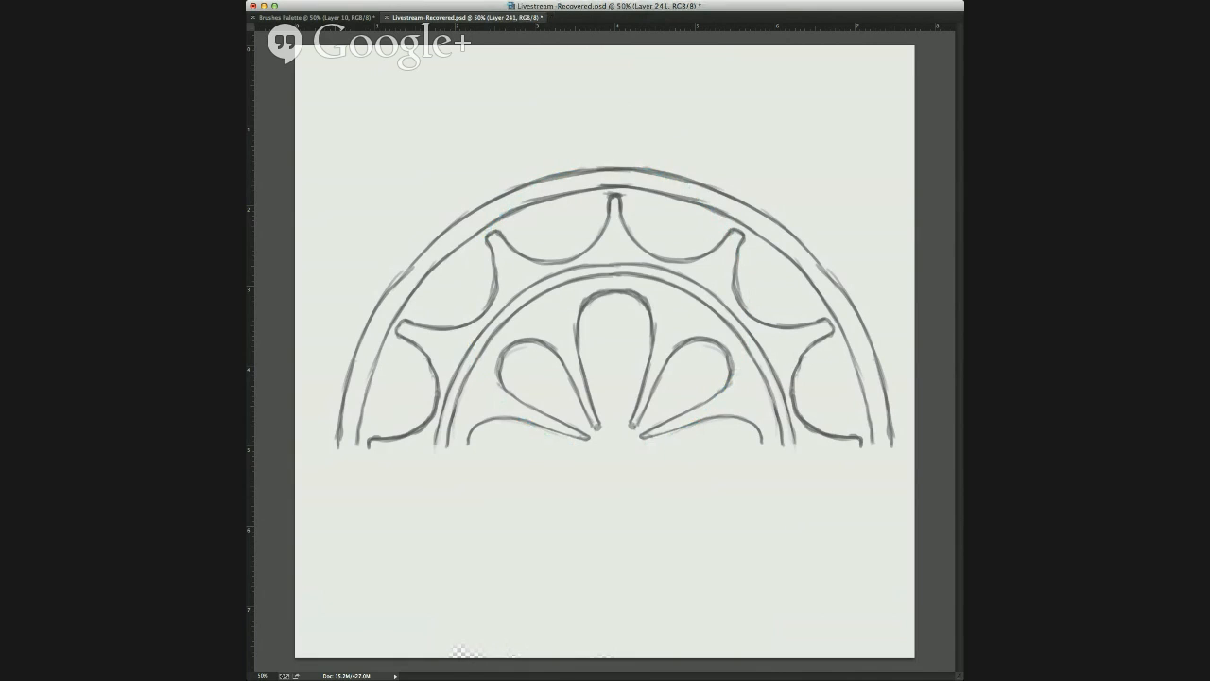
Block in the half-round ornament's silhouette with solid dark grey on a new layer and set the sketch layer to Multiply.
mouse_move(688, 304)
mouse_down()
mouse_move(702, 311)
mouse_move(692, 310)
mouse_up()
key(super+Tab)
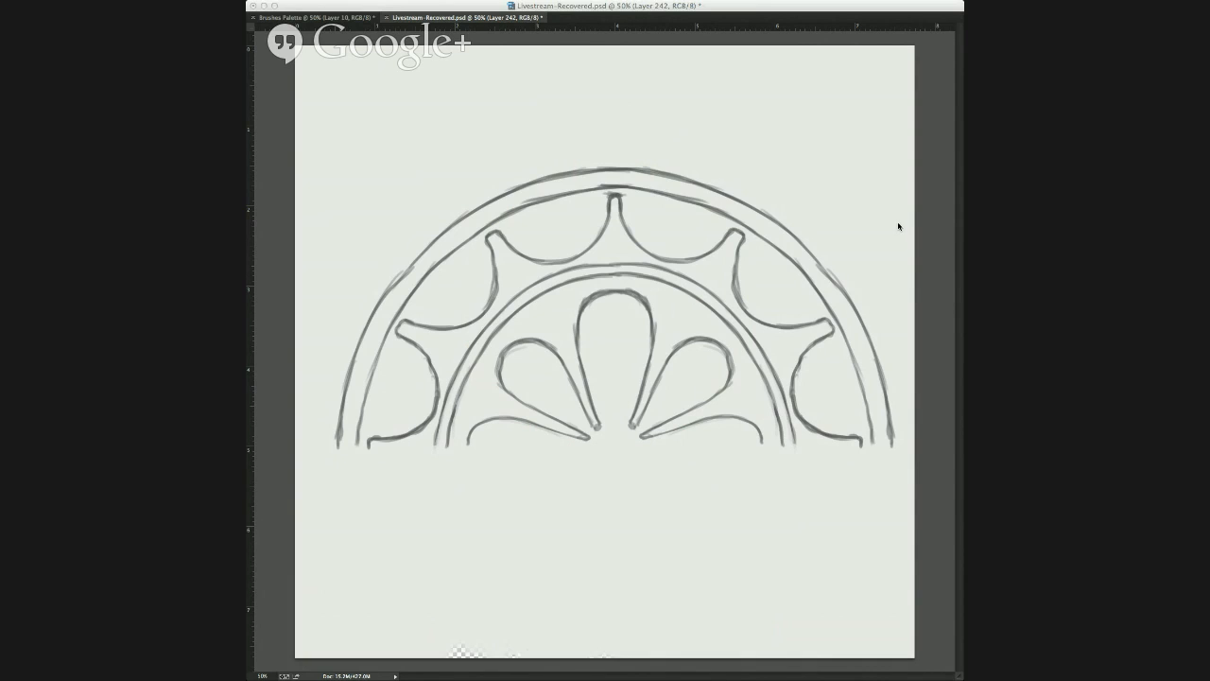
click(520, 329)
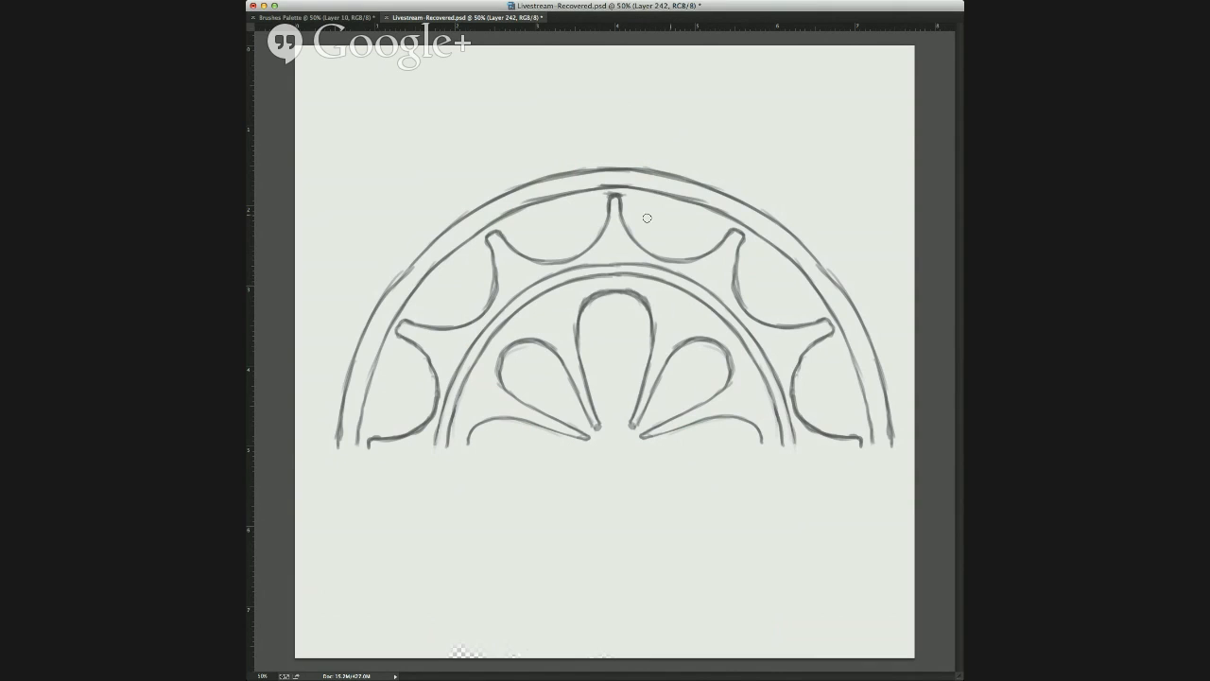
drag(629, 286, 673, 301)
alt+click(776, 212)
drag(752, 185, 887, 234)
drag(653, 336, 676, 338)
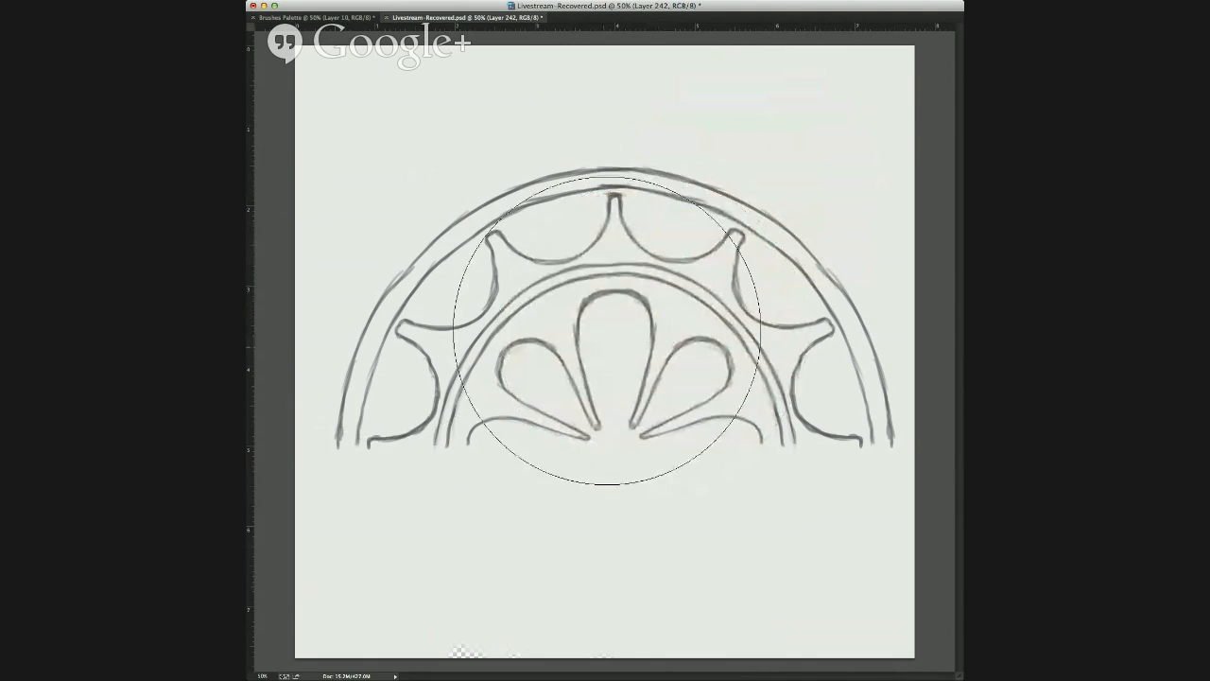
click(615, 324)
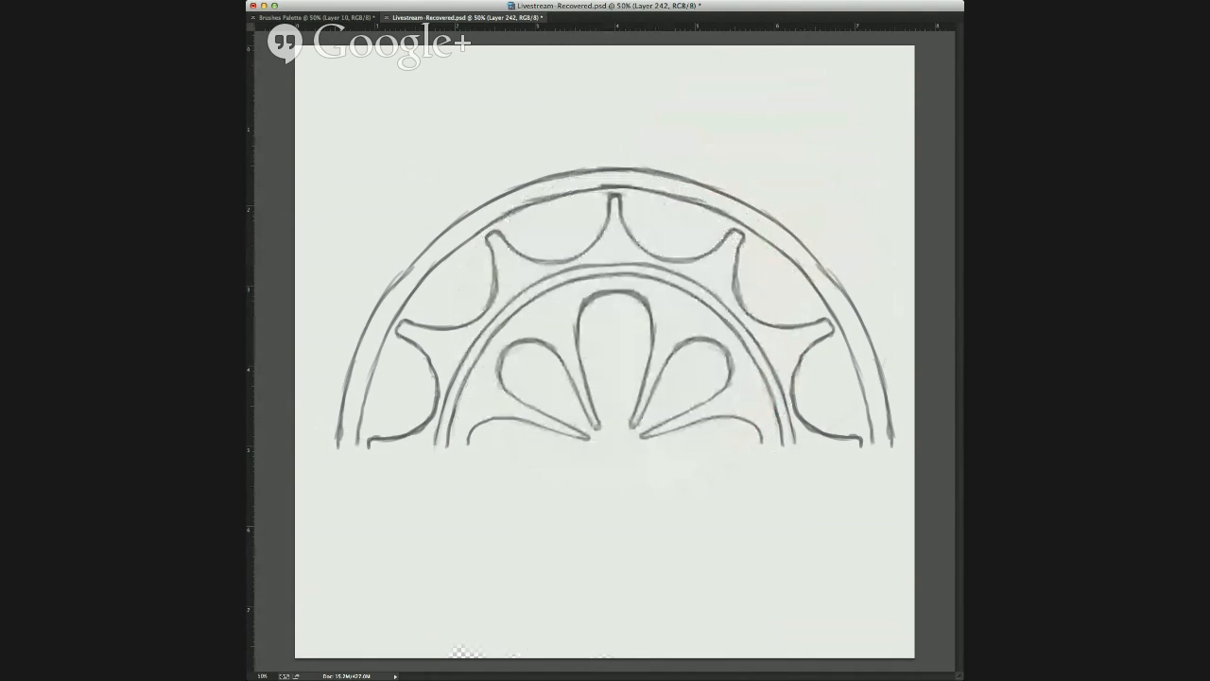
mouse_move(605, 378)
mouse_down()
mouse_move(591, 327)
mouse_move(500, 397)
mouse_move(560, 380)
mouse_move(503, 368)
mouse_up()
mouse_move(639, 277)
mouse_down()
mouse_move(681, 289)
mouse_move(628, 267)
mouse_move(719, 295)
mouse_move(734, 330)
mouse_move(756, 318)
mouse_move(726, 312)
mouse_move(729, 280)
mouse_move(784, 378)
mouse_move(768, 367)
mouse_move(785, 416)
mouse_move(785, 354)
mouse_move(792, 428)
mouse_move(709, 416)
mouse_move(575, 437)
mouse_up()
mouse_move(455, 387)
mouse_down()
mouse_move(419, 374)
mouse_move(389, 400)
mouse_move(388, 432)
mouse_move(393, 374)
mouse_move(384, 432)
mouse_move(405, 358)
mouse_up()
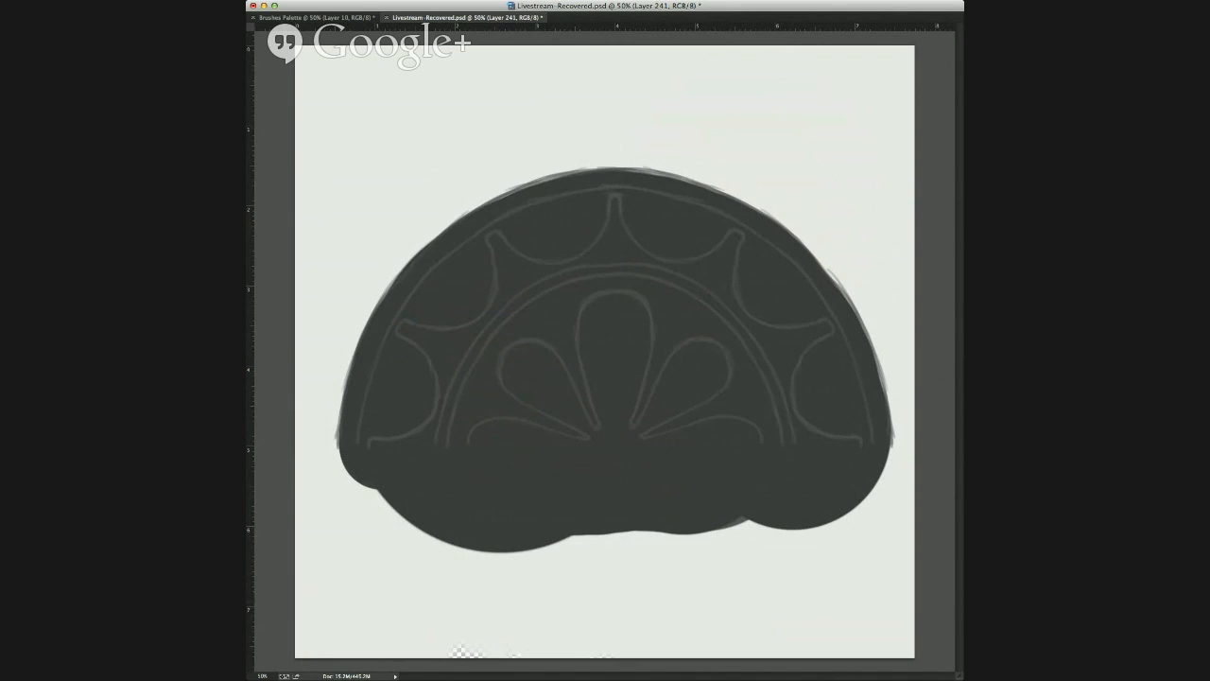
key(shift+alt+m)
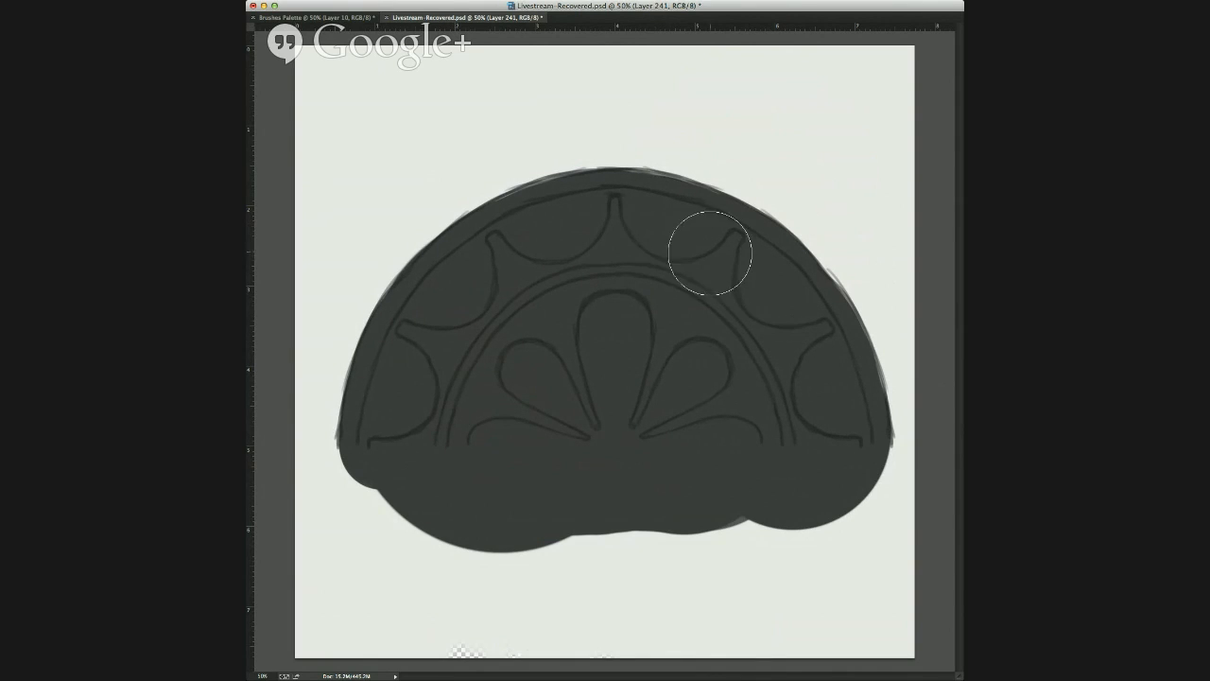
Paint a round dark grey value swatch in the canvas's upper-right corner on a new layer.
drag(827, 110, 747, 133)
key(super+z)
click(876, 74)
key(super+z)
click(879, 76)
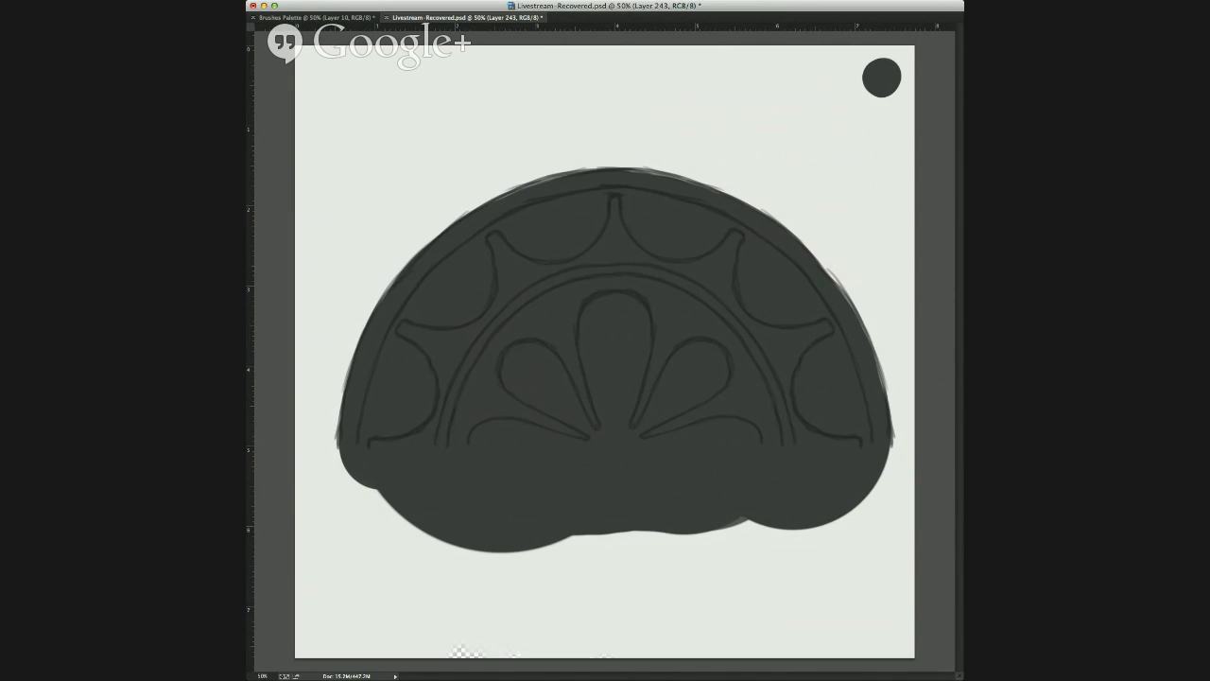
Duplicate the line-art layer, scale the copy down to about a third and place it in the canvas's upper-left corner.
key(super+j)
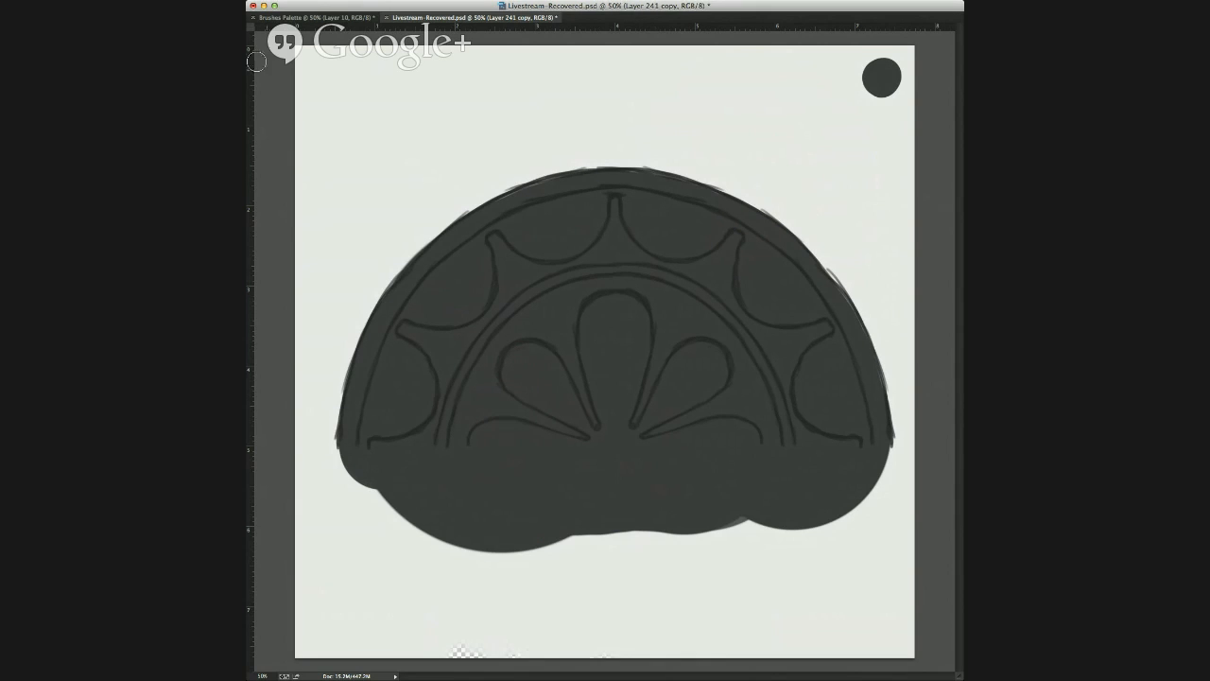
key(super+t)
drag(334, 58, 709, 335)
drag(815, 374, 466, 131)
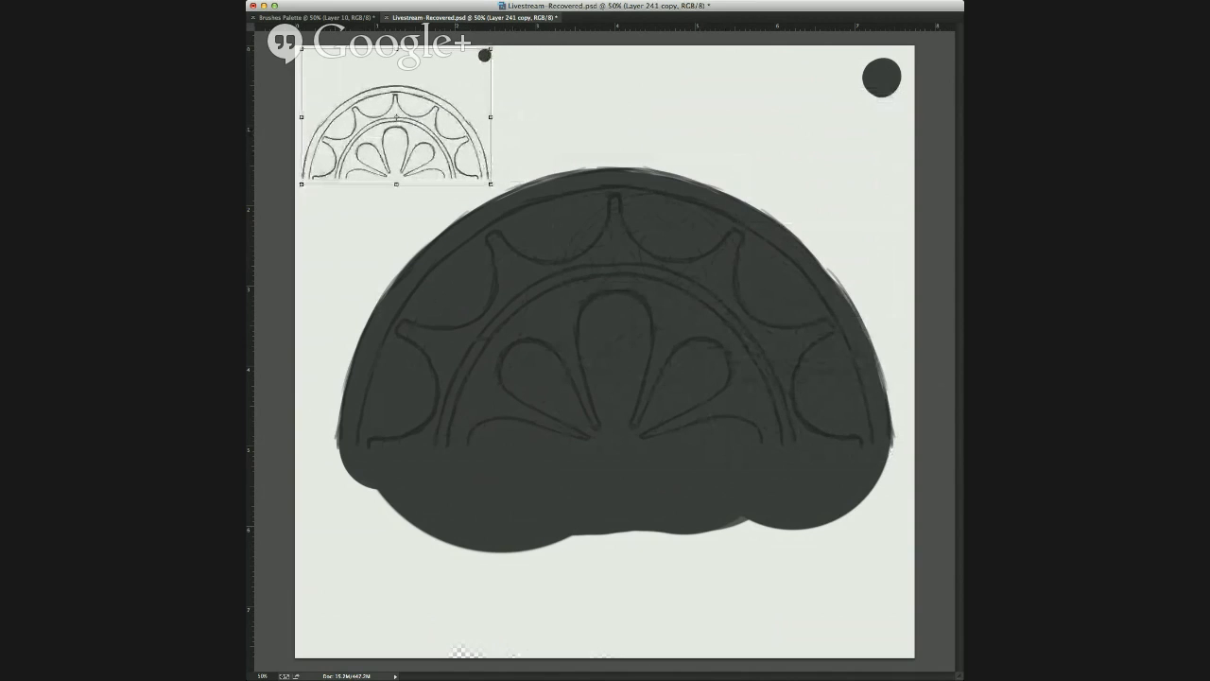
key(alt+[)
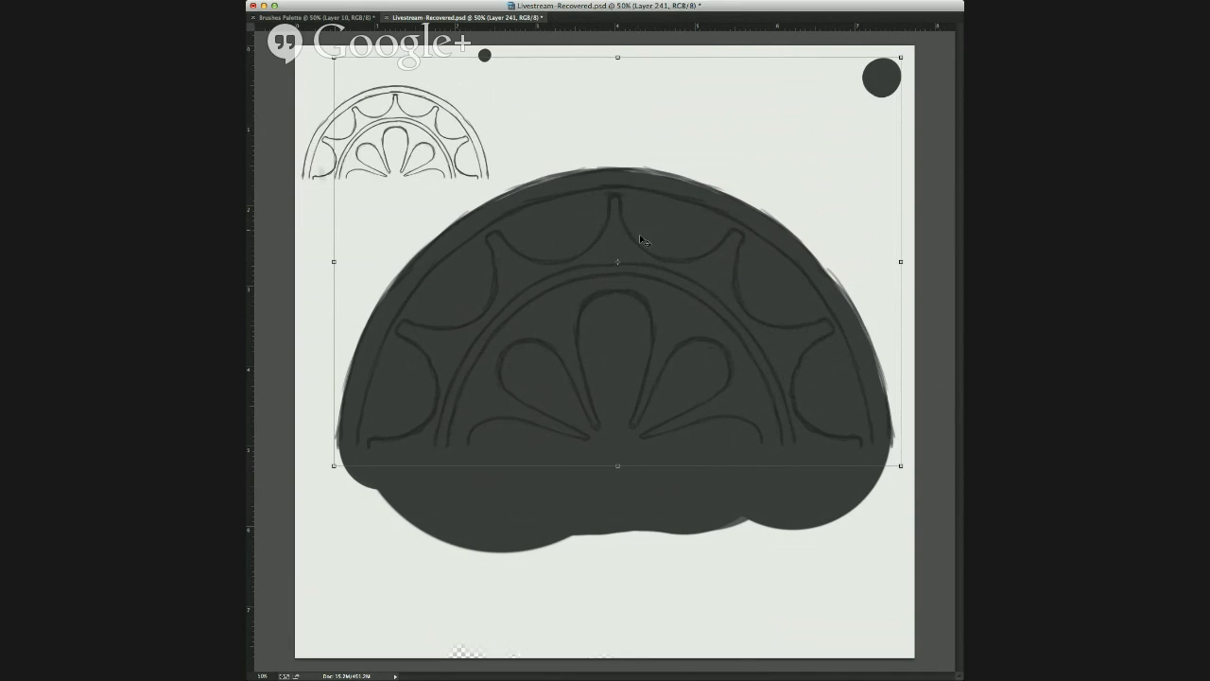
key(Return)
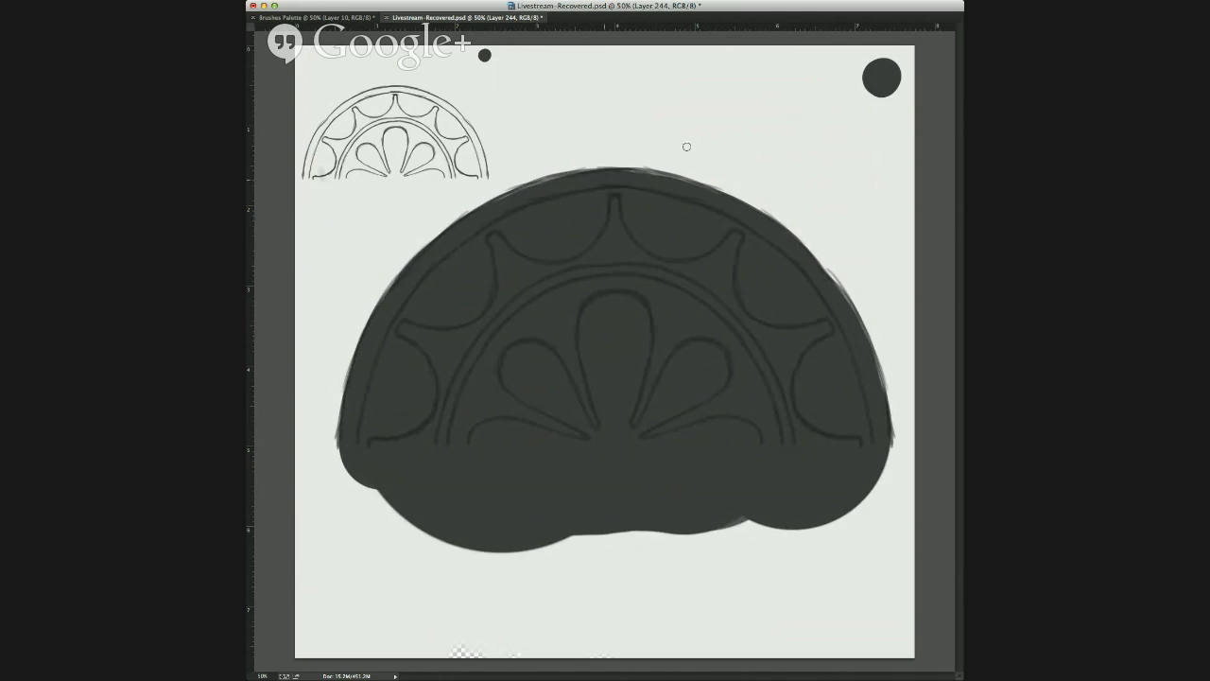
On a new layer, paint a mid-grey swatch beside the dark one and draw a yellow sun with a faceted block below it.
mouse_move(819, 134)
mouse_down()
mouse_move(830, 141)
mouse_move(856, 113)
mouse_up()
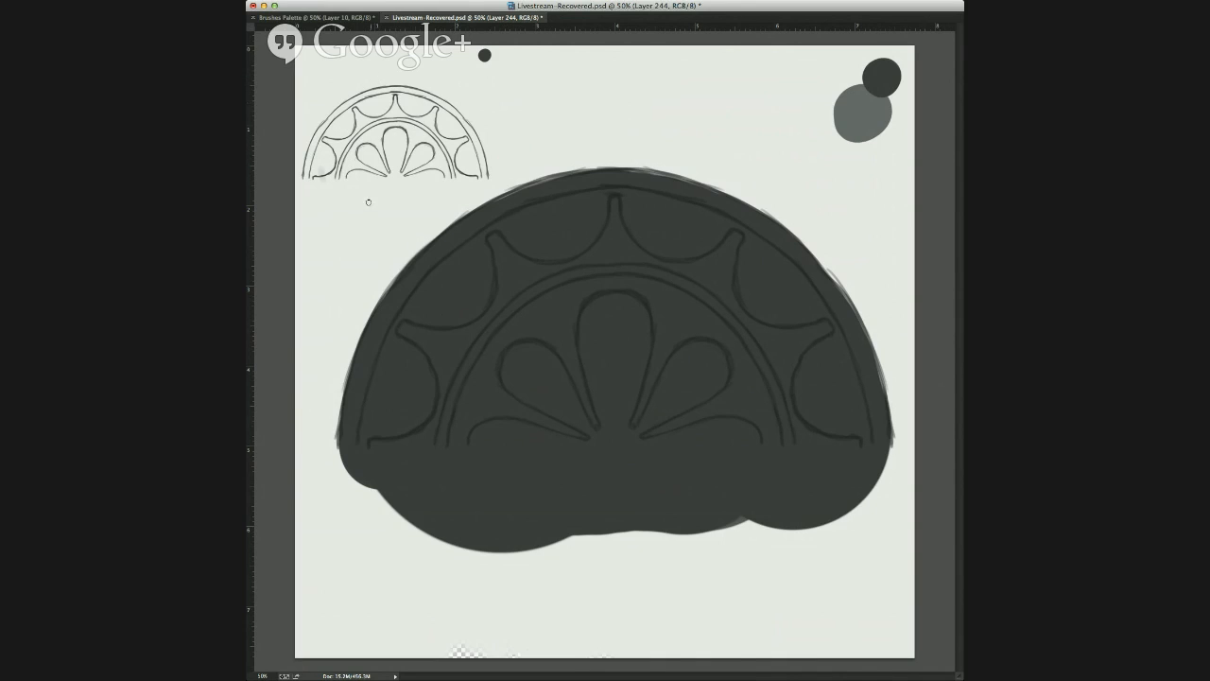
mouse_move(768, 59)
mouse_down()
mouse_move(741, 94)
mouse_move(781, 111)
mouse_up()
key(ctrl+z)
mouse_move(791, 62)
mouse_down()
mouse_move(757, 81)
mouse_move(785, 111)
mouse_move(775, 62)
mouse_move(767, 89)
mouse_move(791, 94)
mouse_move(779, 85)
mouse_move(754, 142)
mouse_up()
drag(745, 100, 725, 101)
drag(751, 72, 736, 59)
drag(798, 121, 803, 138)
mouse_move(823, 102)
mouse_down()
mouse_move(836, 100)
mouse_move(832, 59)
mouse_move(805, 46)
mouse_up()
mouse_move(781, 167)
mouse_down()
mouse_move(822, 188)
mouse_move(821, 158)
mouse_move(787, 140)
mouse_move(786, 175)
mouse_move(833, 206)
mouse_move(791, 143)
mouse_move(767, 175)
mouse_move(768, 198)
mouse_move(785, 178)
mouse_move(769, 198)
mouse_move(749, 175)
mouse_move(764, 234)
mouse_move(814, 237)
mouse_up()
key(super+z)
mouse_move(768, 200)
mouse_down()
mouse_move(815, 227)
mouse_move(836, 202)
mouse_move(832, 233)
mouse_move(811, 237)
mouse_move(755, 199)
mouse_move(802, 225)
mouse_up()
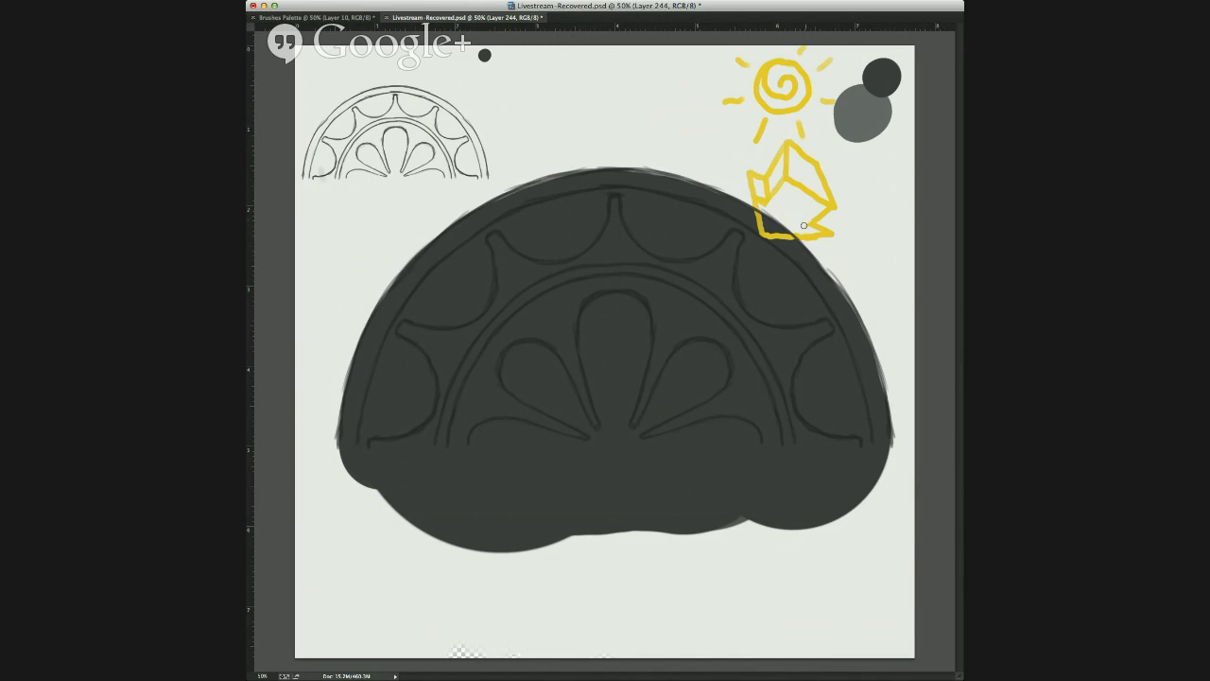
Scale down the mid-grey swatch and yellow sun drawing to fit compactly beside the dark swatch.
key(super+t)
mouse_move(890, 242)
mouse_down()
mouse_move(876, 224)
mouse_move(730, 181)
mouse_move(829, 142)
mouse_up()
key(Return)
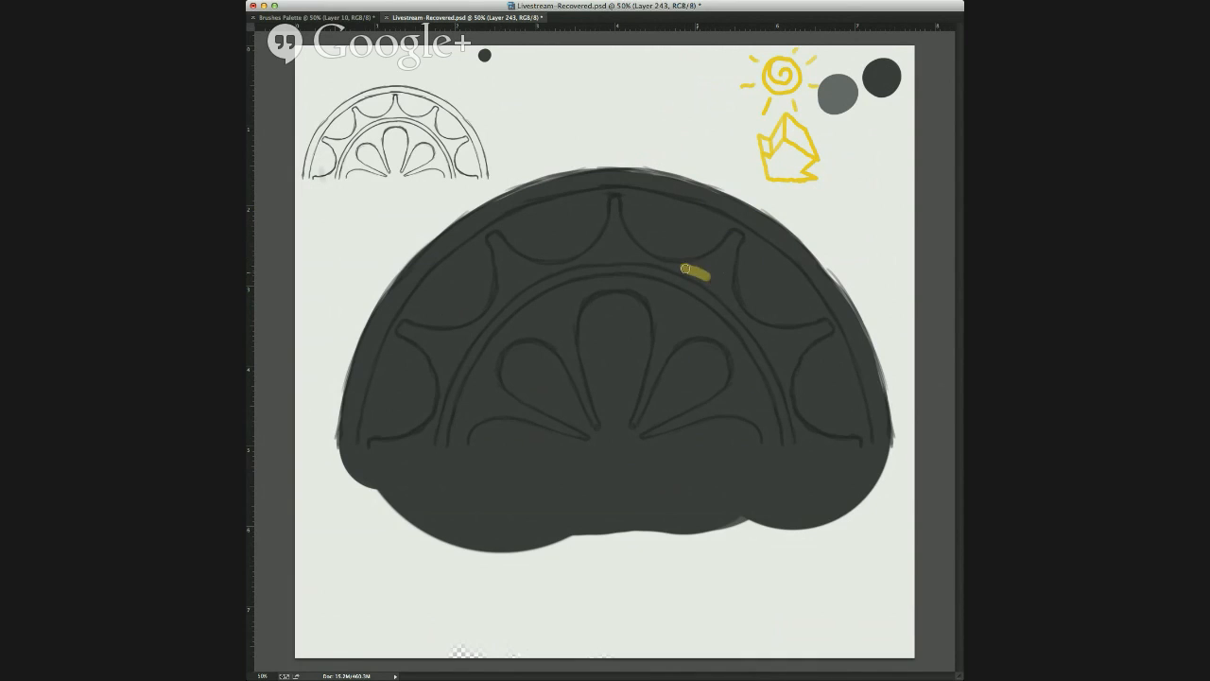
Sample the mid-grey swatch and shade the right half of the scalloped band softly, down to its lower-right end.
alt+click(837, 94)
mouse_move(685, 271)
mouse_down()
mouse_move(701, 277)
mouse_move(654, 261)
mouse_move(705, 270)
mouse_up()
key(super+z)
mouse_move(701, 267)
mouse_down()
mouse_move(719, 288)
mouse_move(721, 255)
mouse_move(700, 263)
mouse_move(733, 239)
mouse_move(732, 299)
mouse_move(716, 289)
mouse_move(743, 312)
mouse_up()
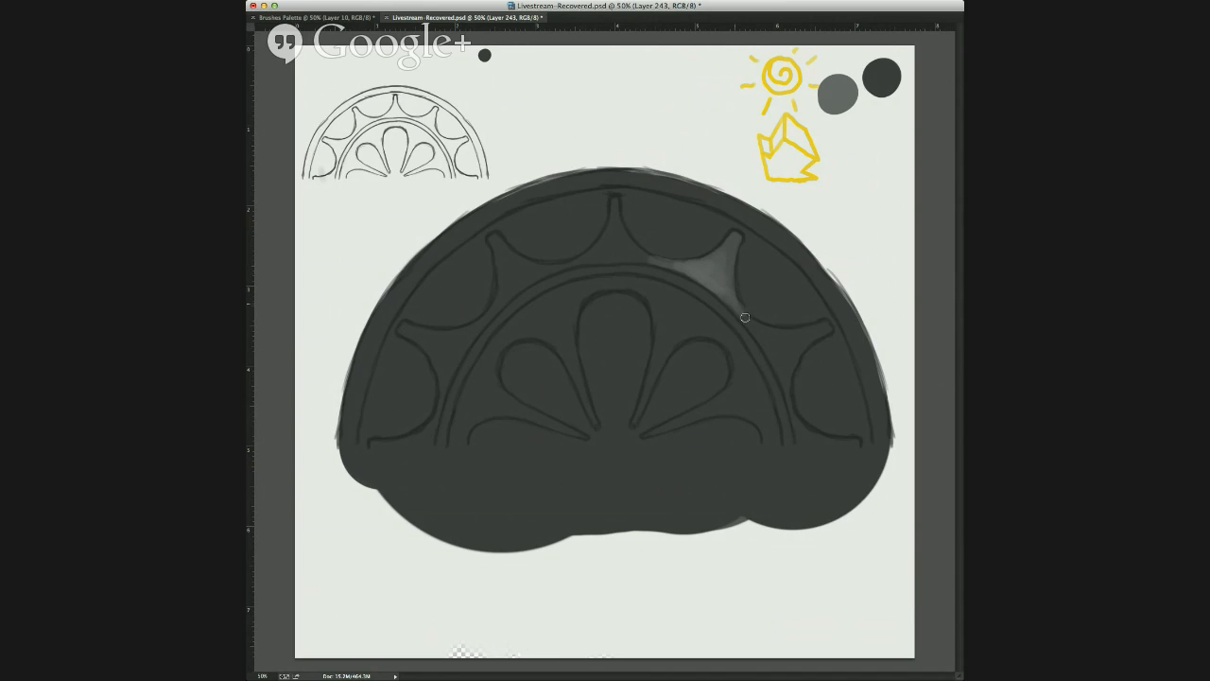
drag(736, 310, 758, 335)
mouse_move(757, 328)
mouse_down()
mouse_move(776, 339)
mouse_move(780, 378)
mouse_move(798, 336)
mouse_move(824, 327)
mouse_move(804, 343)
mouse_up()
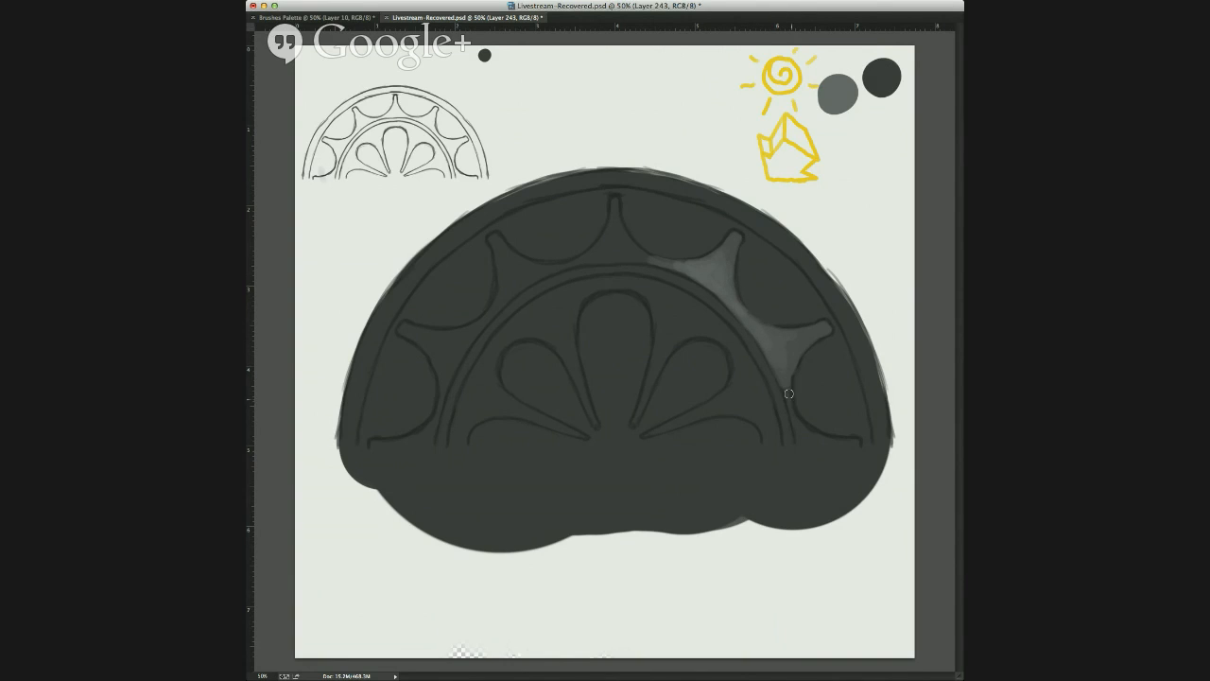
mouse_move(787, 385)
mouse_down()
mouse_move(800, 436)
mouse_move(815, 434)
mouse_move(800, 421)
mouse_move(802, 434)
mouse_move(858, 442)
mouse_up()
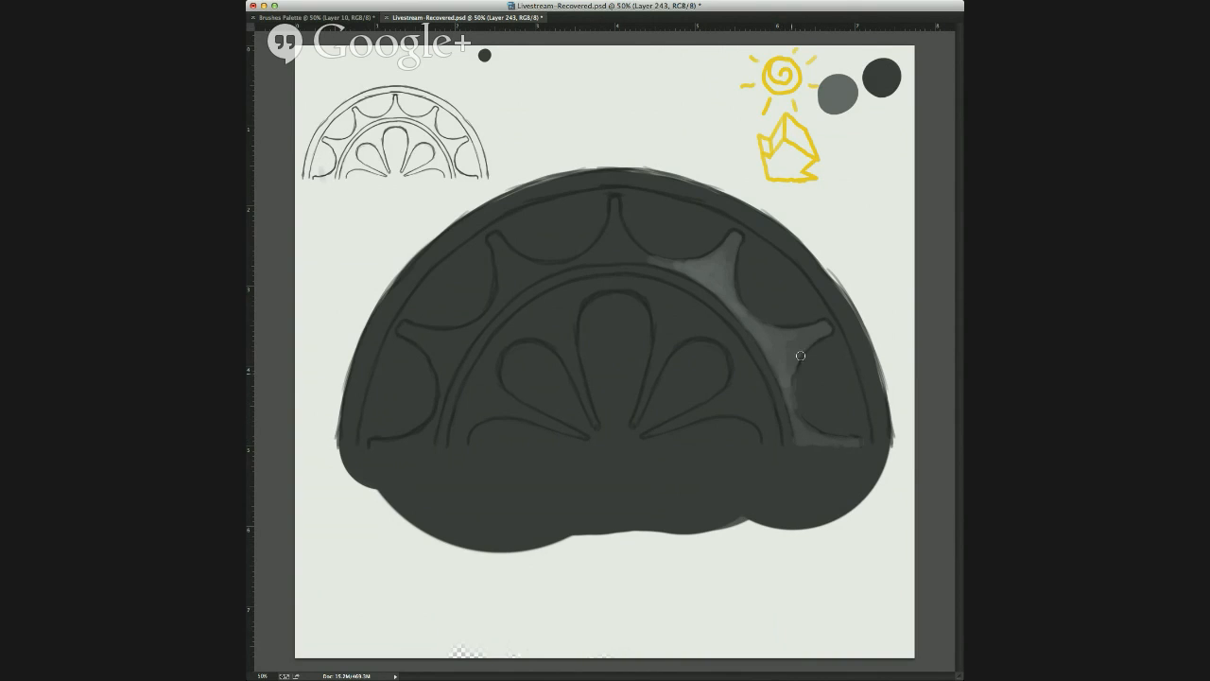
Extend the grey shading over the band's top centre spike and on to the upper-left spike.
mouse_move(631, 256)
mouse_down()
mouse_move(617, 207)
mouse_move(601, 255)
mouse_move(602, 244)
mouse_move(574, 260)
mouse_move(651, 256)
mouse_move(689, 273)
mouse_up()
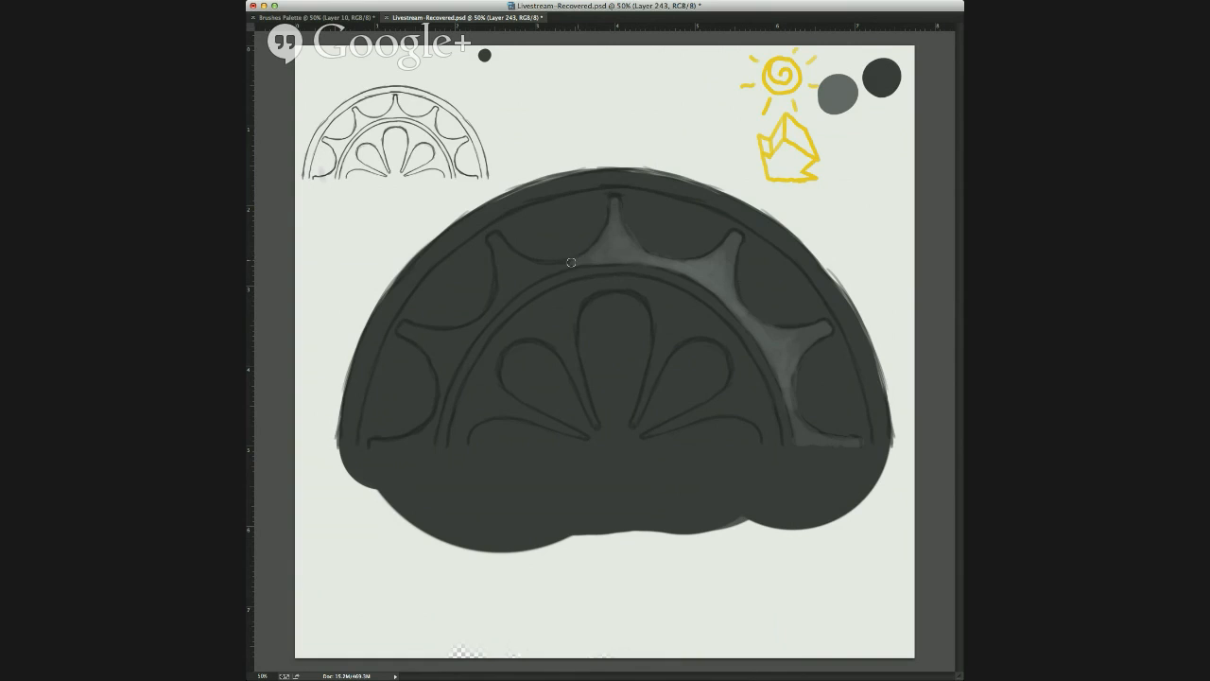
drag(569, 265, 521, 282)
key(super+z)
key(super+Tab)
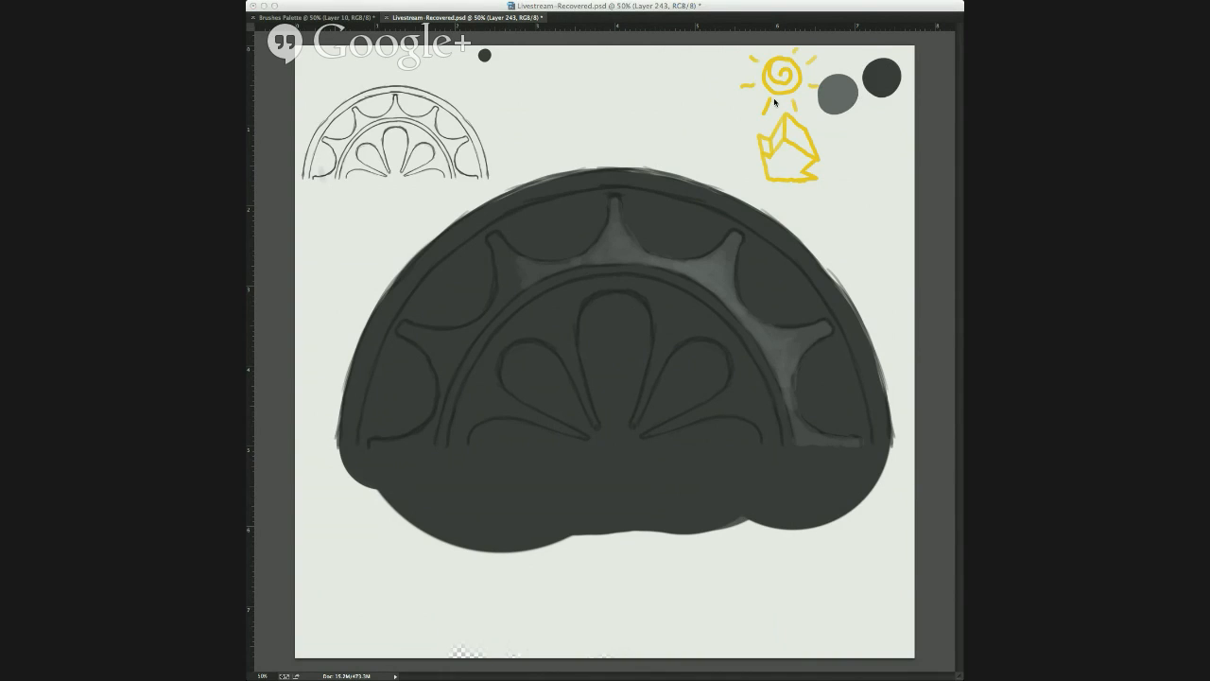
click(784, 127)
key(super+Tab)
click(635, 137)
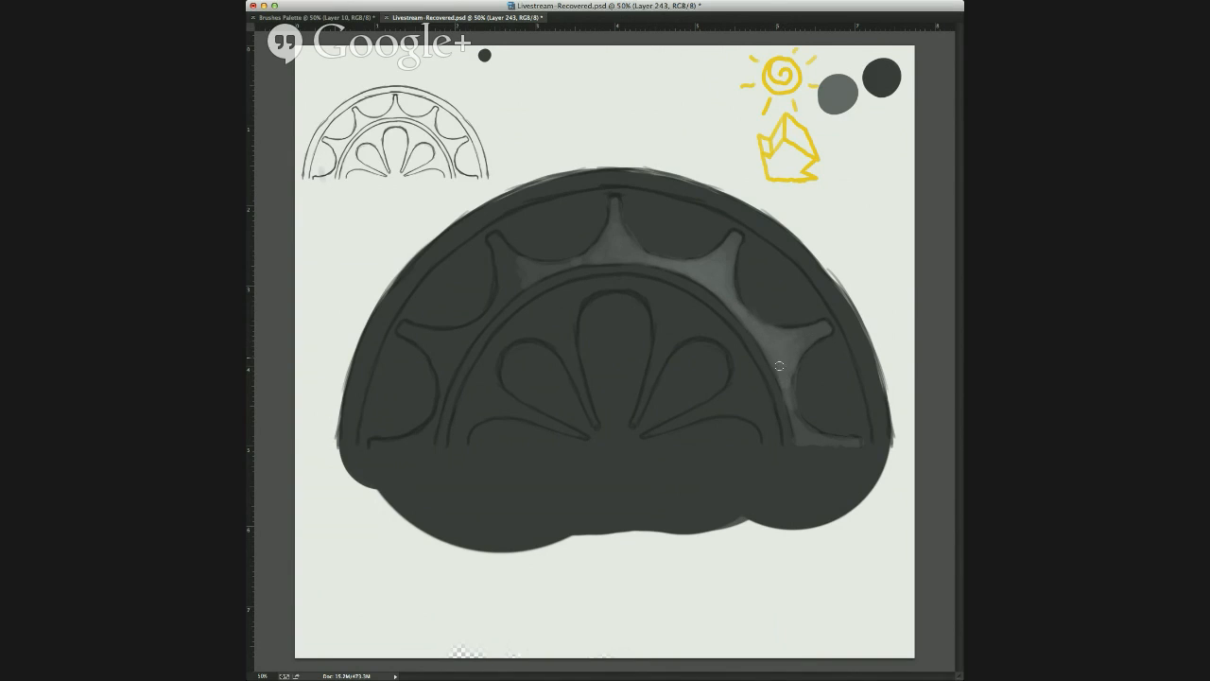
Shade the left half of the scalloped band in the same grey, from the upper-left spike down to its lower-left end.
mouse_move(513, 272)
mouse_down()
mouse_move(516, 287)
mouse_move(494, 240)
mouse_move(508, 280)
mouse_up()
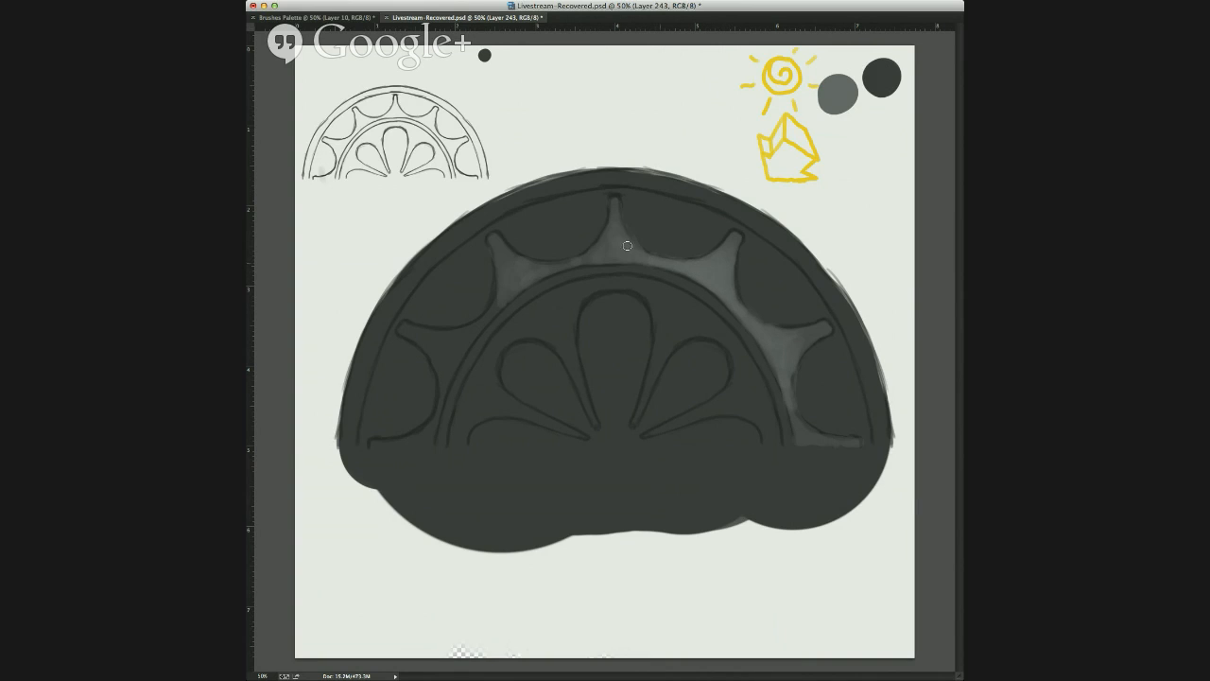
mouse_move(722, 187)
mouse_down()
mouse_move(627, 276)
mouse_move(756, 362)
mouse_move(764, 212)
mouse_up()
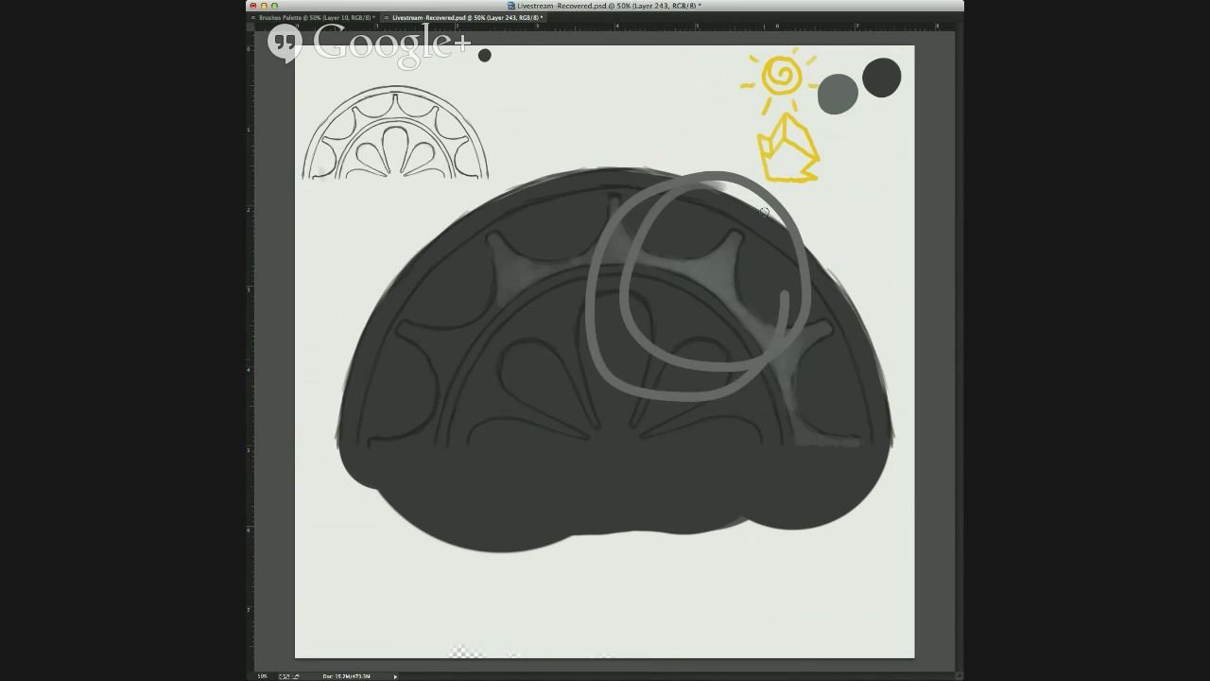
key(super+z)
mouse_move(476, 326)
mouse_down()
mouse_move(435, 428)
mouse_move(416, 441)
mouse_up()
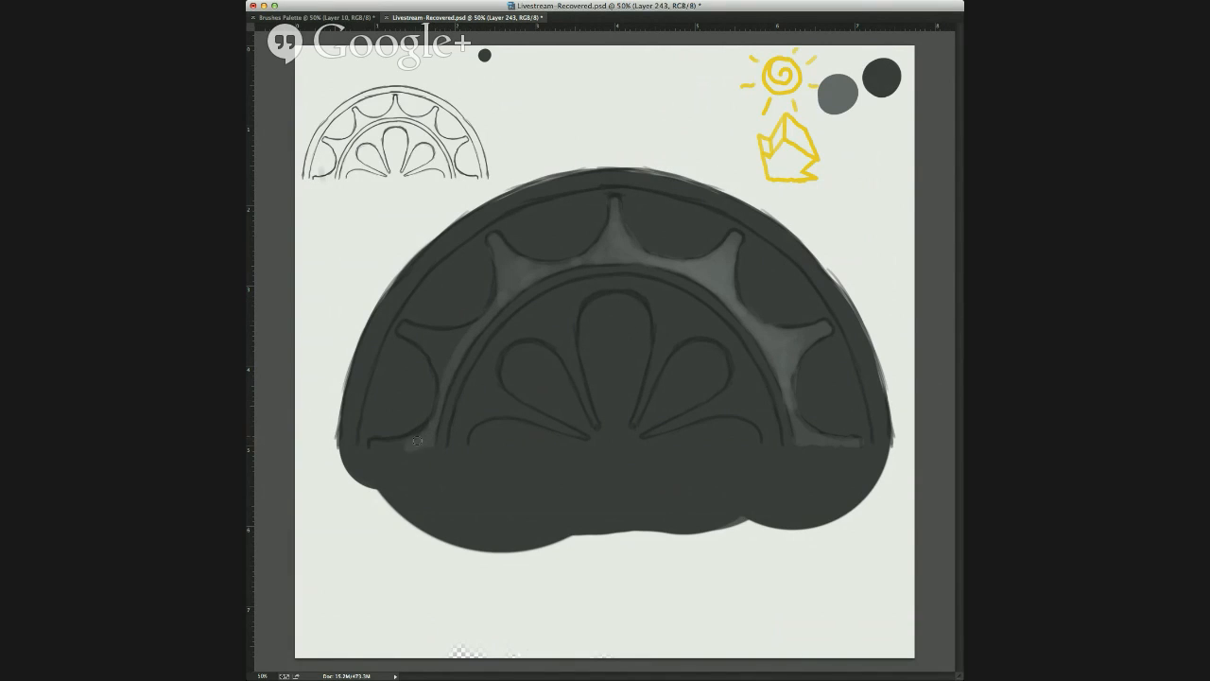
mouse_move(802, 151)
mouse_down()
mouse_move(762, 205)
mouse_move(665, 281)
mouse_move(694, 322)
mouse_move(662, 272)
mouse_up()
key(super+z)
mouse_move(440, 487)
mouse_down()
mouse_move(478, 595)
mouse_move(481, 581)
mouse_move(549, 622)
mouse_up()
key(super+z)
mouse_move(438, 366)
mouse_down()
mouse_move(402, 325)
mouse_move(430, 345)
mouse_up()
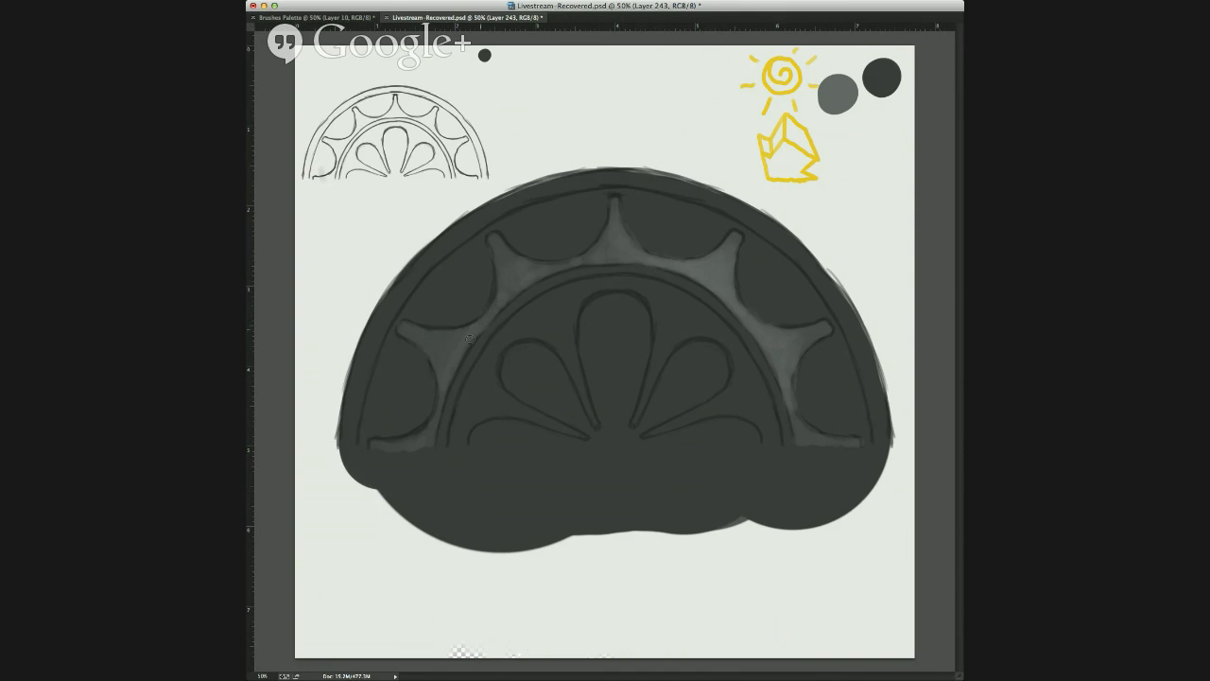
alt+click(715, 234)
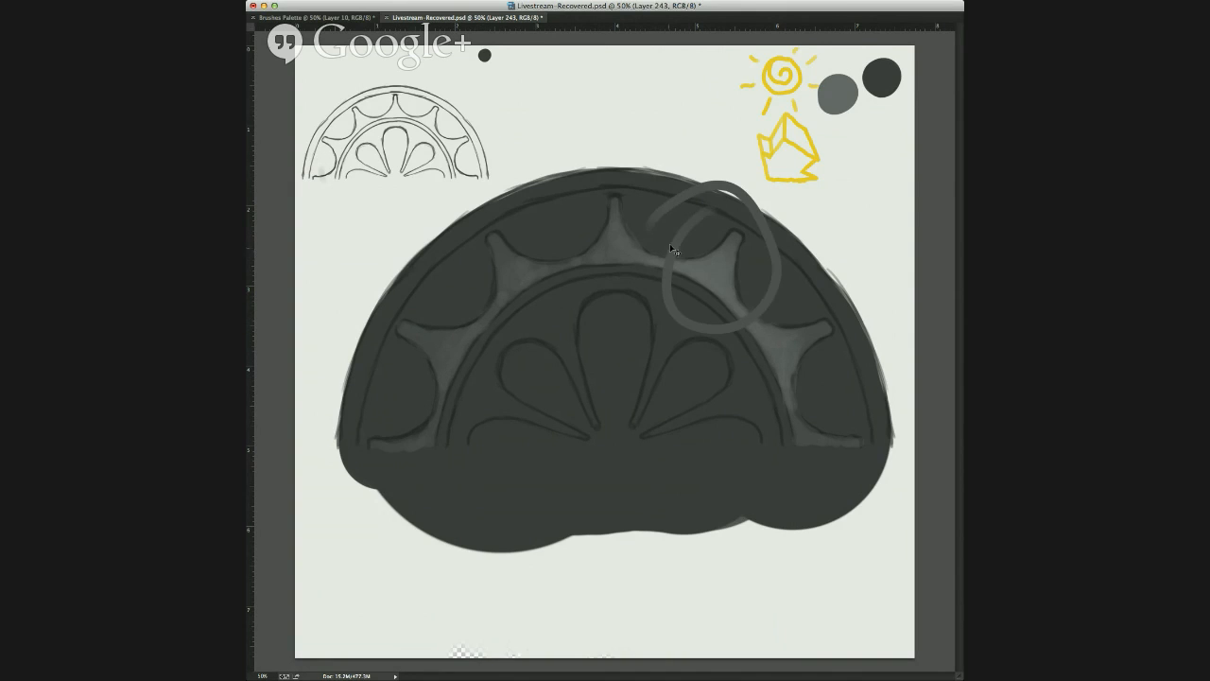
Draw two dashed yellow light rays from the sun down across the ornament and lower the opacity of that layer.
alt+click(789, 126)
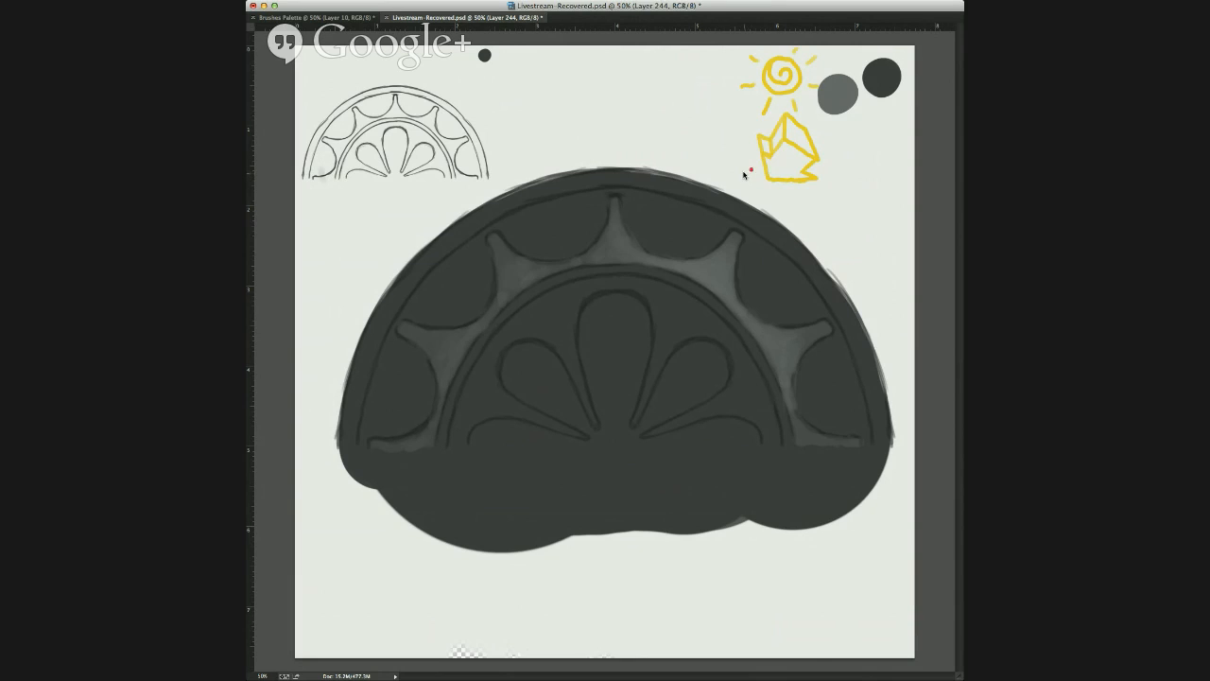
drag(721, 126, 619, 341)
drag(592, 399, 581, 423)
key(super+alt+z)
key(super+alt+z)
key(super+alt+z)
key(super+alt+z)
key(super+alt+z)
key(super+alt+z)
key(super+alt+z)
key(super+shift+z)
key(super+shift+z)
key(super+shift+z)
key(super+shift+z)
drag(837, 203, 761, 451)
drag(746, 531, 742, 545)
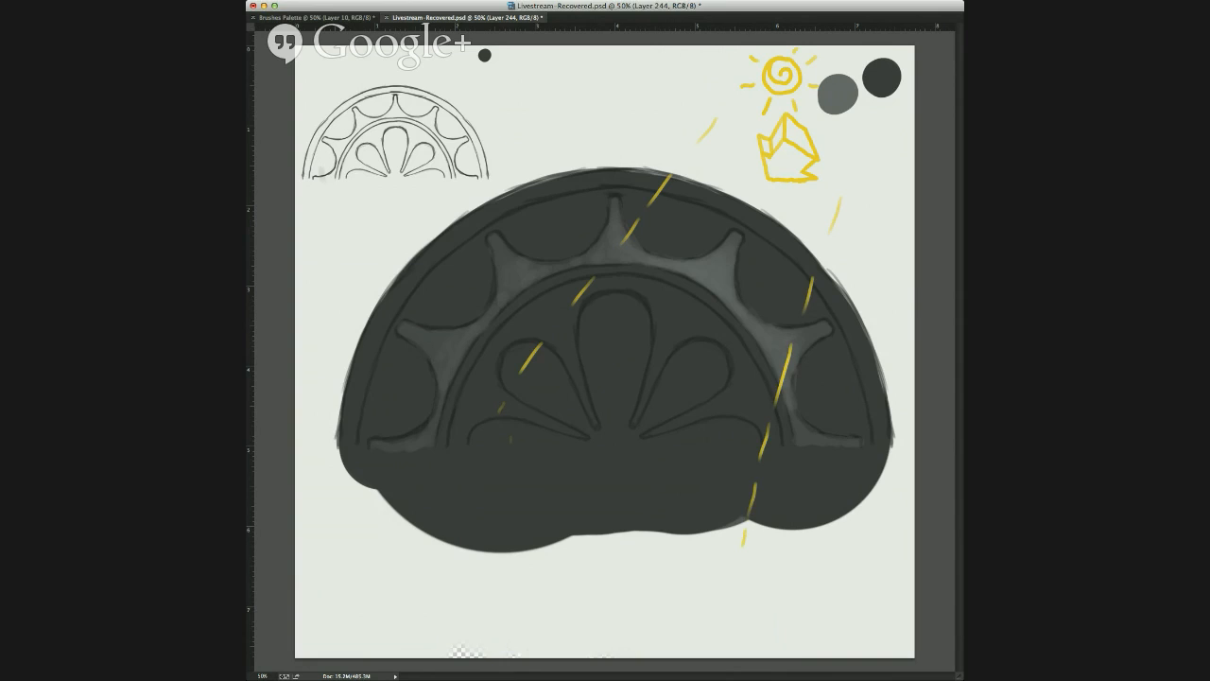
key(5)
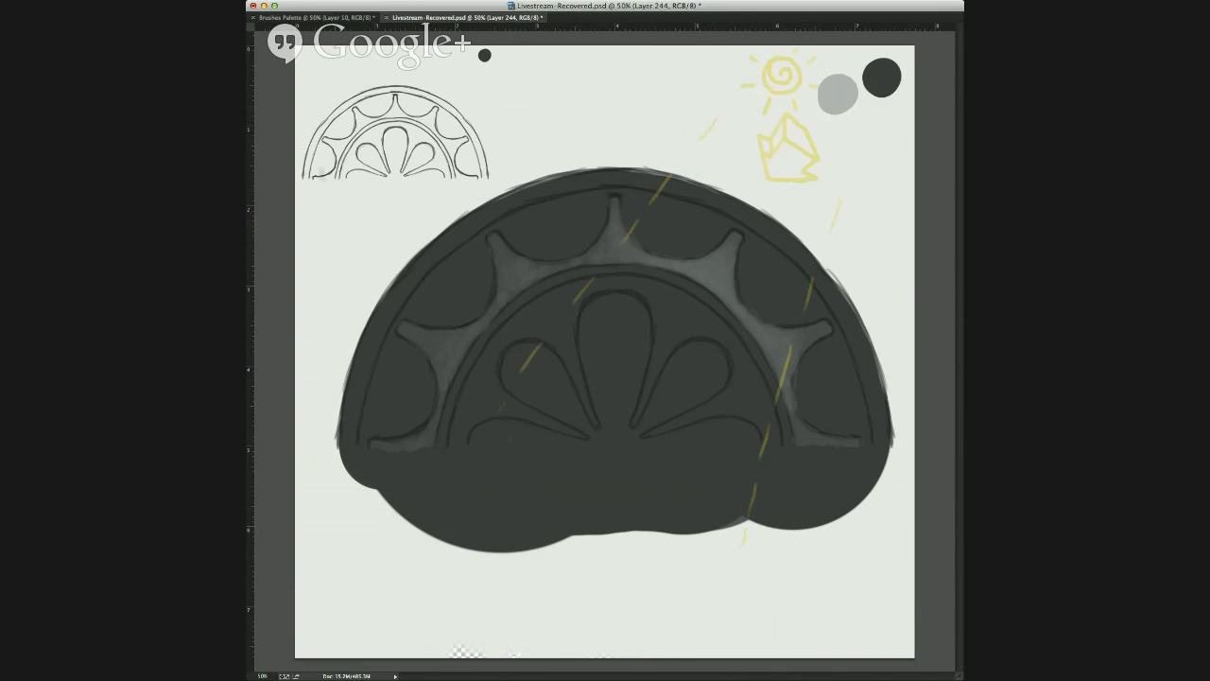
key(0)
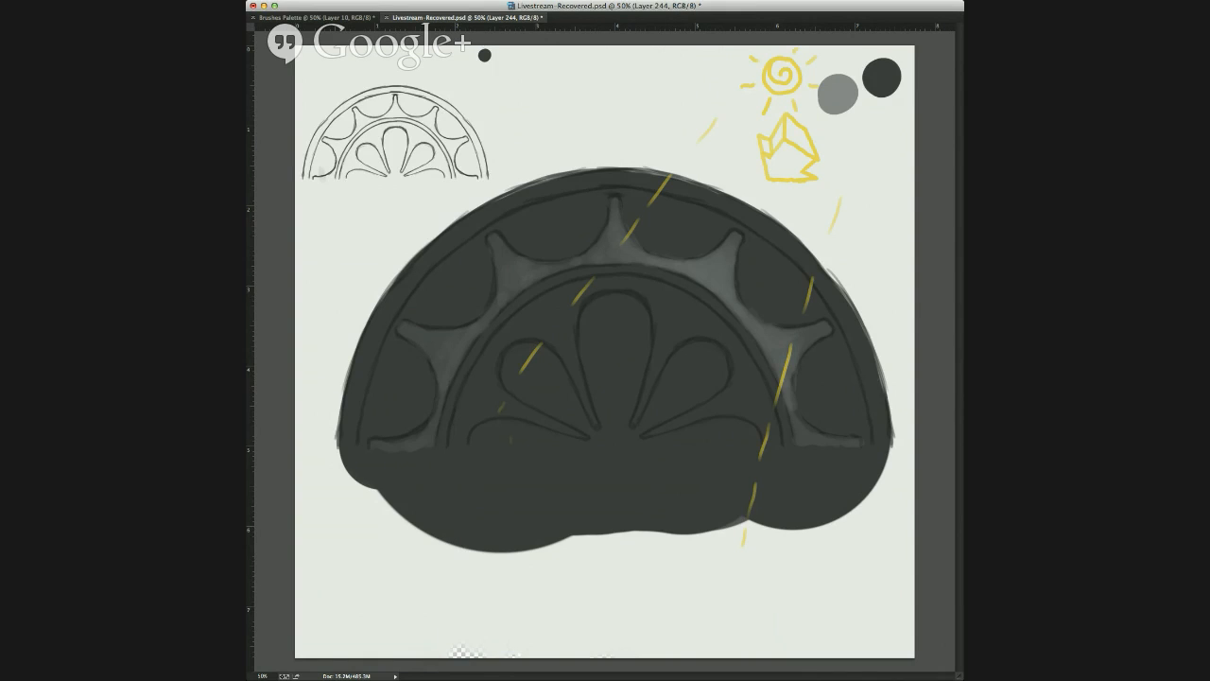
Name the shading layer "value 1" and brighten the centre and right of the scalloped band with the sampled swatch grey.
key(super+z)
key(super+alt+shift+n)
drag(704, 279, 698, 276)
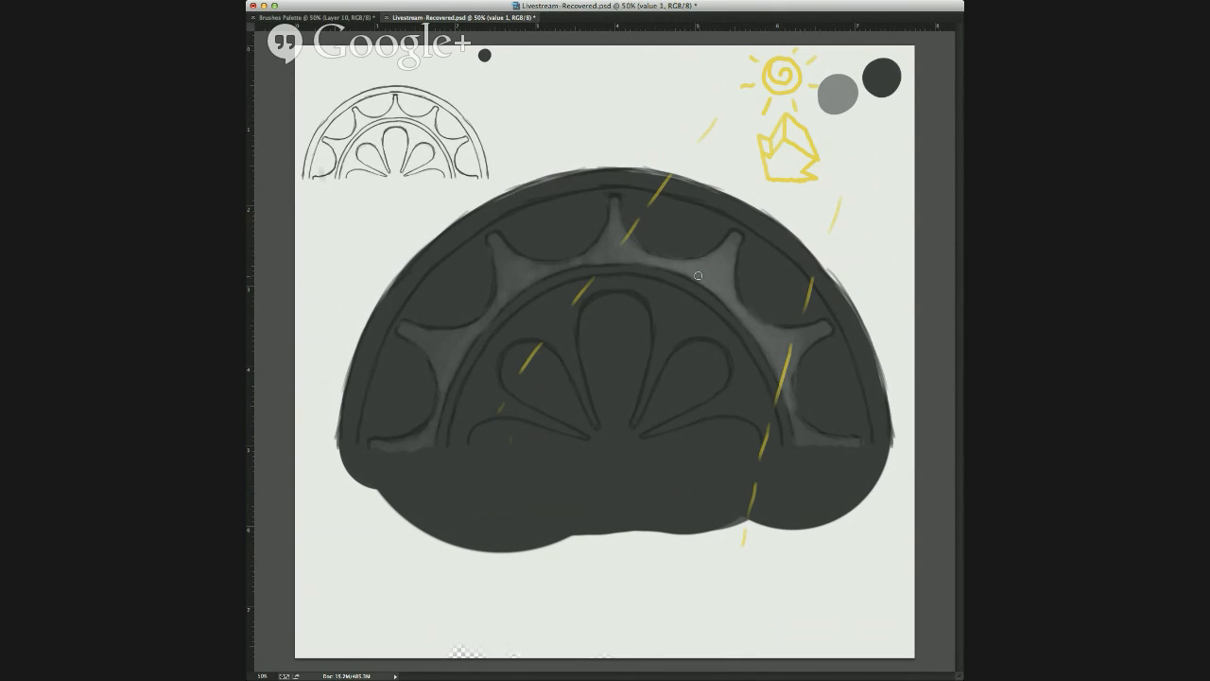
alt+click(842, 92)
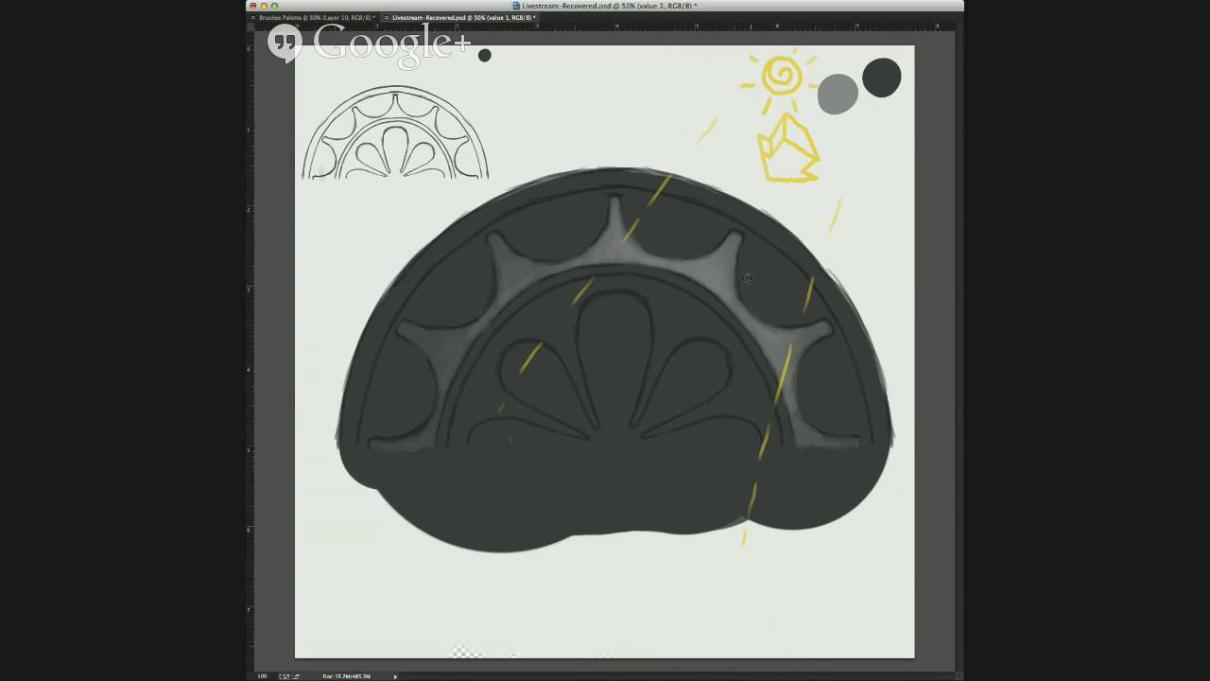
Paint a grey patch along the top of the inner fan, between the centre and upper-right petals.
mouse_move(647, 286)
mouse_down()
mouse_move(667, 294)
mouse_move(636, 286)
mouse_move(659, 318)
mouse_move(638, 288)
mouse_move(660, 298)
mouse_move(659, 321)
mouse_move(690, 305)
mouse_move(647, 284)
mouse_move(675, 323)
mouse_move(640, 319)
mouse_up()
mouse_move(609, 421)
mouse_down()
mouse_move(594, 312)
mouse_move(637, 324)
mouse_move(625, 431)
mouse_move(691, 348)
mouse_move(647, 441)
mouse_up()
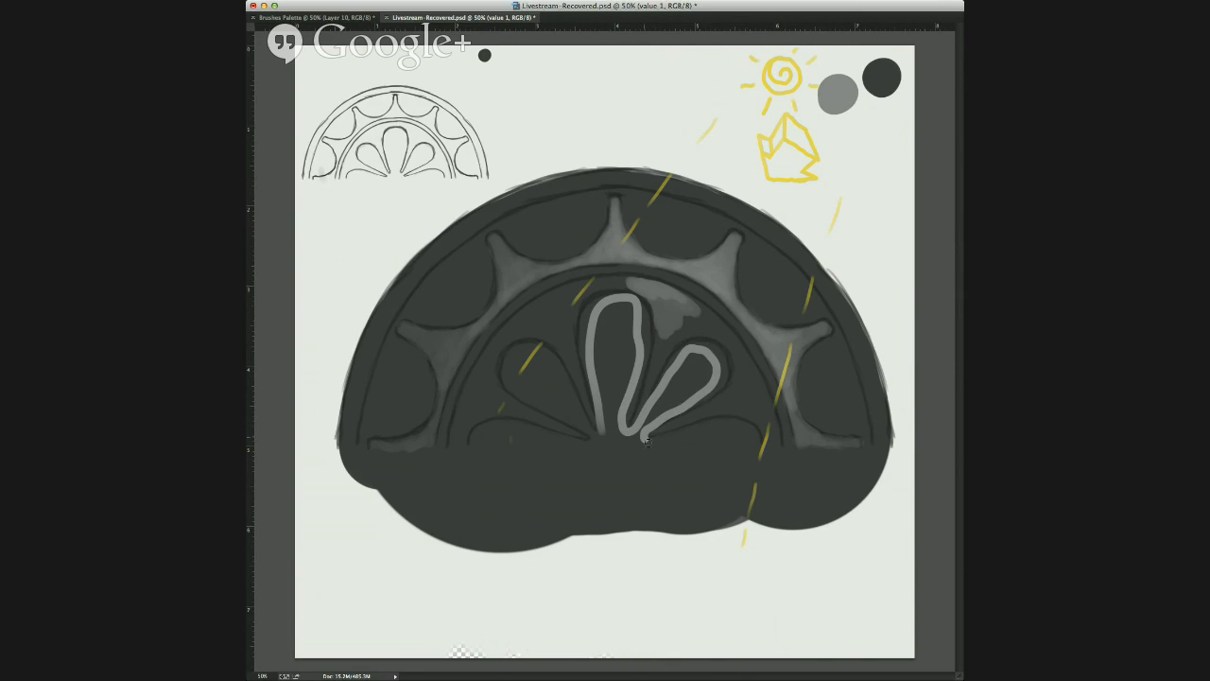
key(ctrl+z)
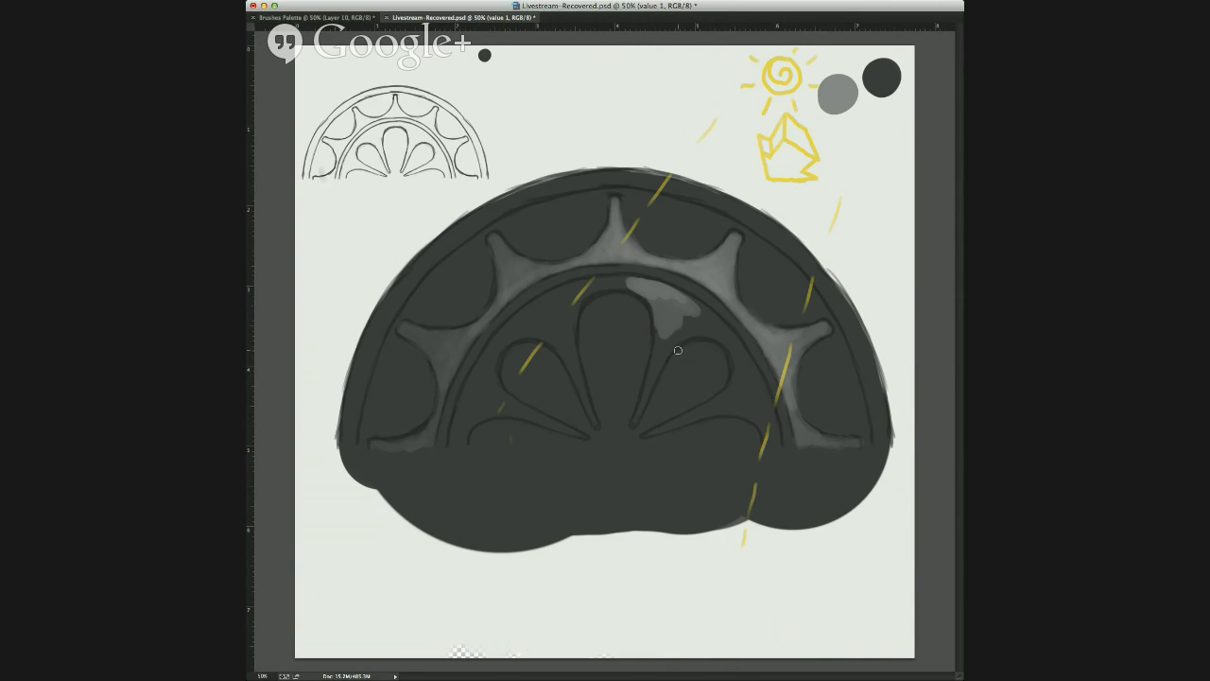
mouse_move(667, 311)
mouse_down()
mouse_move(668, 353)
mouse_move(725, 329)
mouse_move(711, 338)
mouse_move(741, 384)
mouse_move(669, 418)
mouse_move(752, 402)
mouse_move(725, 340)
mouse_move(642, 284)
mouse_move(554, 340)
mouse_up()
key(ctrl+z)
mouse_move(638, 359)
mouse_down()
mouse_move(587, 343)
mouse_move(602, 433)
mouse_up()
key(ctrl+z)
Shade the wedge between the centre and upper-right petals in grey, from the inner arch's crest down to the petals' narrow tips.
mouse_move(661, 301)
mouse_down()
mouse_move(671, 317)
mouse_move(634, 422)
mouse_up()
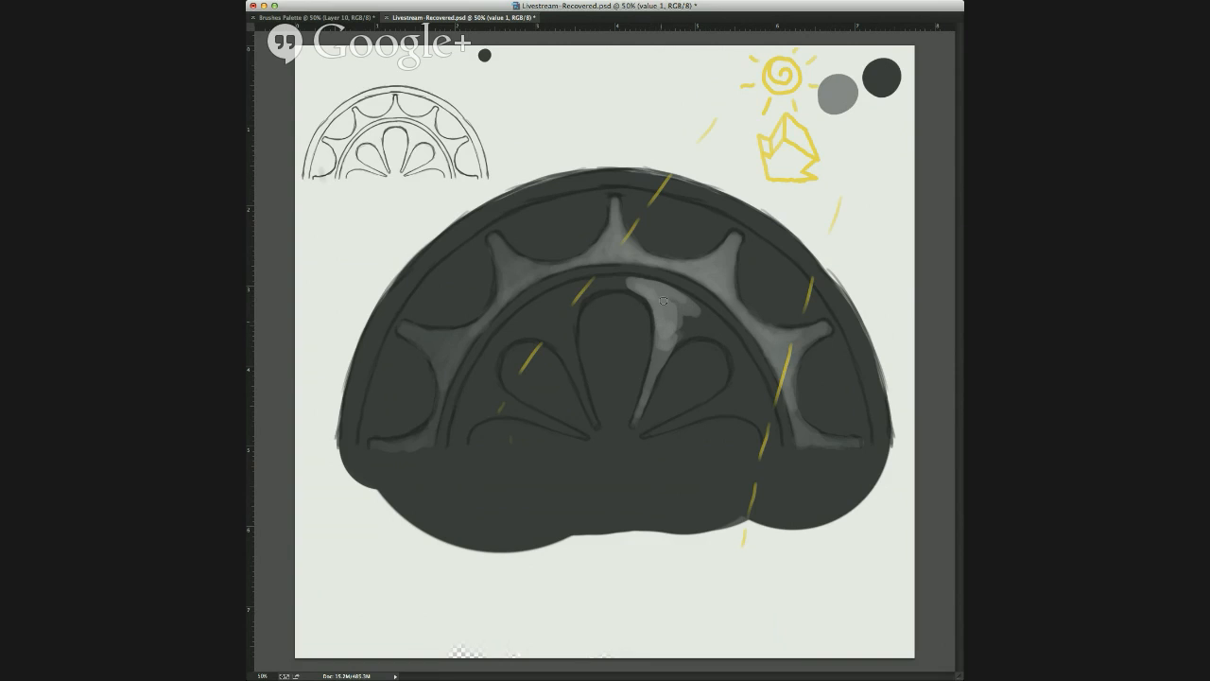
mouse_move(681, 330)
mouse_down()
mouse_move(662, 298)
mouse_move(708, 322)
mouse_move(667, 295)
mouse_move(697, 318)
mouse_move(676, 316)
mouse_move(684, 326)
mouse_move(711, 327)
mouse_move(691, 311)
mouse_move(717, 329)
mouse_move(696, 310)
mouse_move(726, 338)
mouse_move(692, 325)
mouse_move(706, 323)
mouse_move(696, 310)
mouse_move(732, 344)
mouse_move(710, 322)
mouse_up()
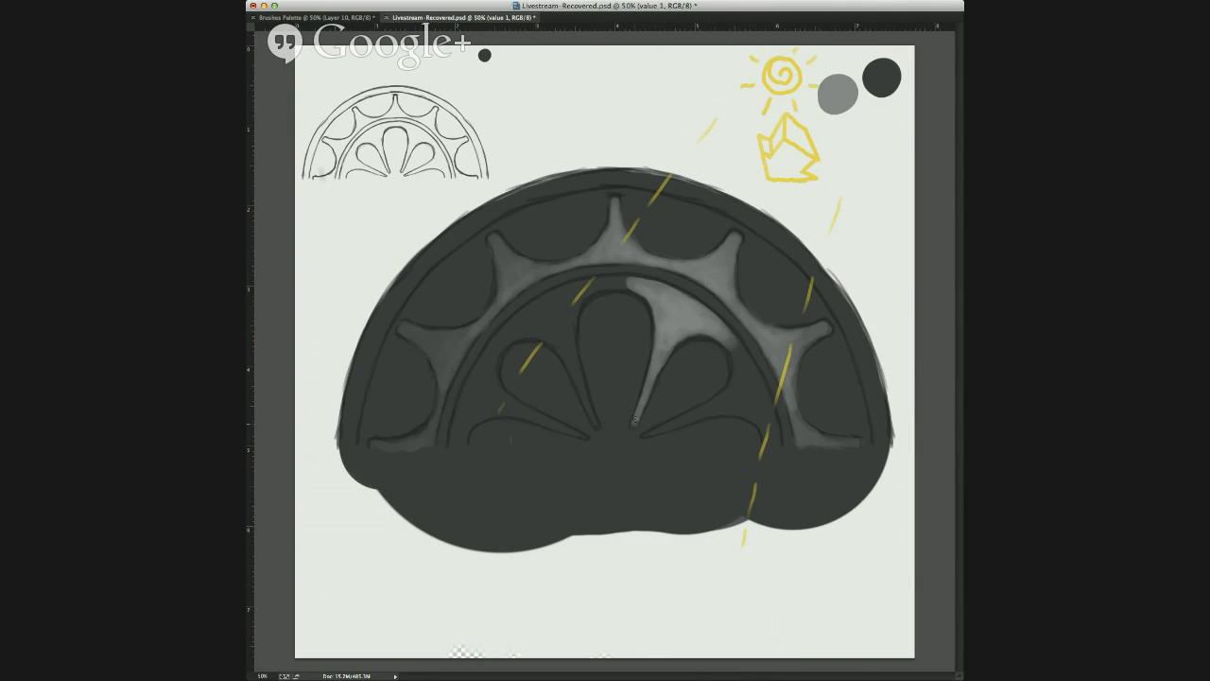
drag(650, 385, 670, 348)
mouse_move(628, 281)
mouse_down()
mouse_move(605, 285)
mouse_move(635, 282)
mouse_up()
Extend the grey shading around the upper-right petal and down to the fan's lower-right end, blending with sampled greys.
mouse_move(732, 346)
mouse_down()
mouse_move(737, 392)
mouse_move(744, 368)
mouse_move(752, 379)
mouse_move(719, 332)
mouse_move(739, 353)
mouse_move(740, 387)
mouse_move(751, 375)
mouse_move(760, 396)
mouse_move(756, 379)
mouse_move(769, 444)
mouse_move(755, 406)
mouse_move(735, 401)
mouse_move(741, 385)
mouse_move(712, 405)
mouse_move(674, 398)
mouse_move(704, 406)
mouse_move(646, 435)
mouse_move(726, 400)
mouse_move(725, 411)
mouse_move(752, 417)
mouse_move(737, 381)
mouse_up()
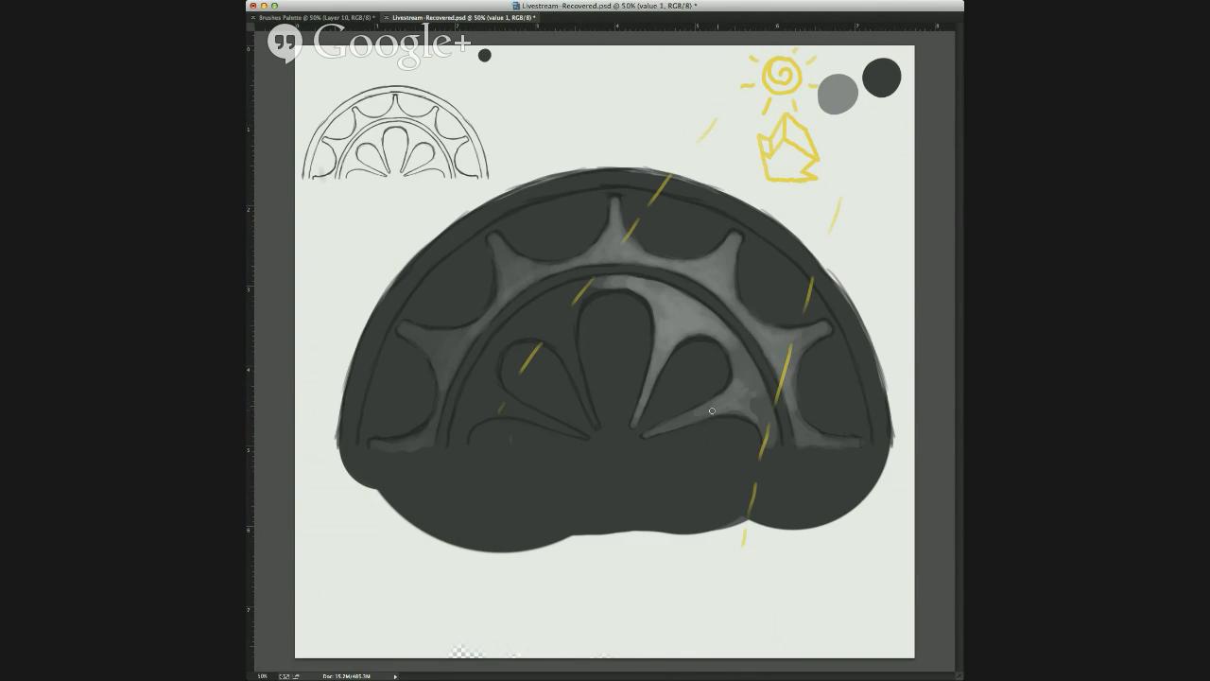
mouse_move(732, 378)
mouse_down()
mouse_move(762, 410)
mouse_move(740, 372)
mouse_up()
alt+click(738, 358)
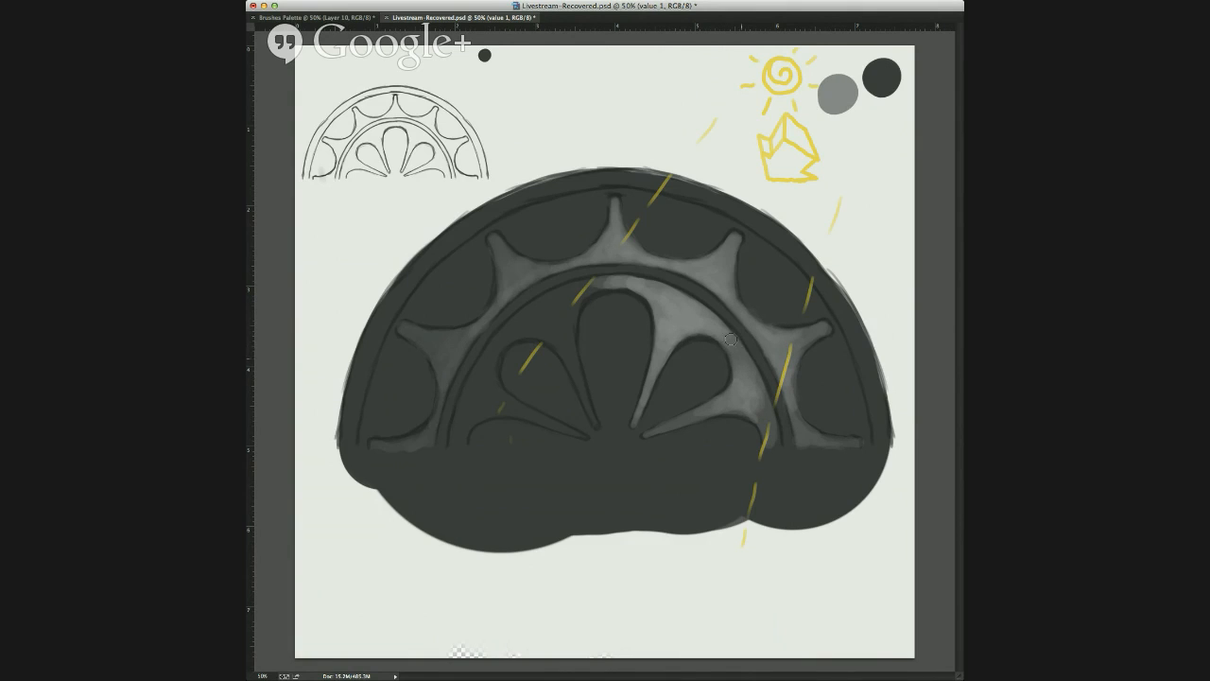
alt+click(690, 321)
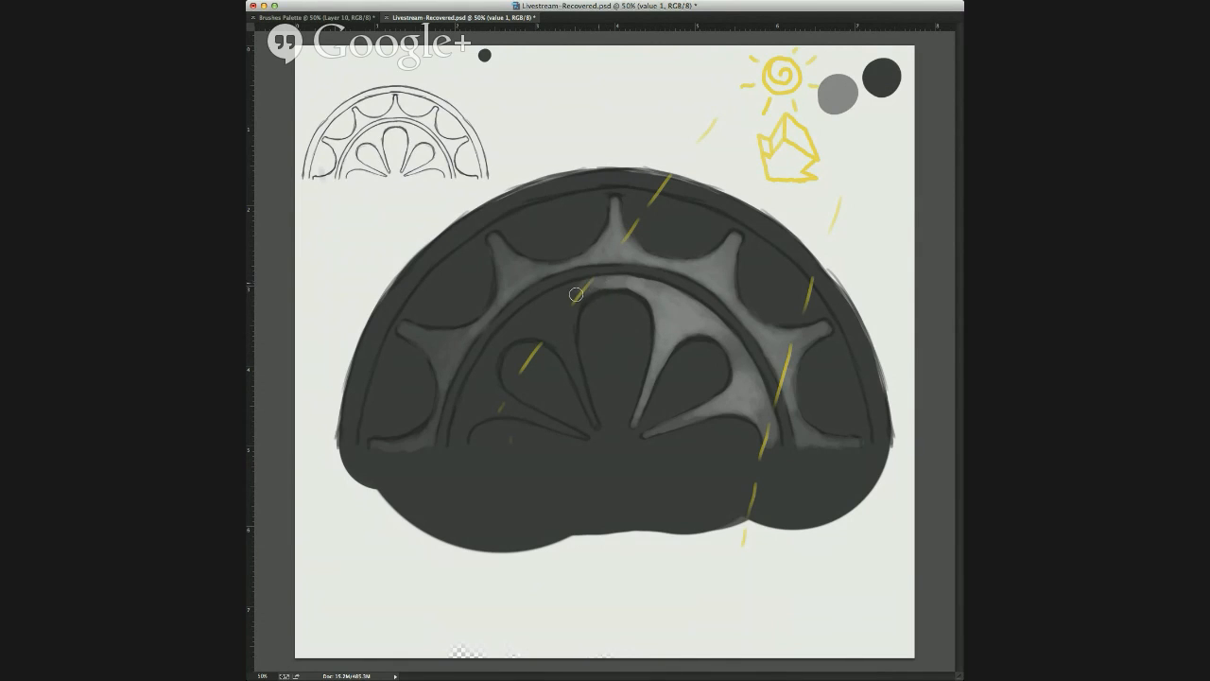
Shade the left half of the inner fan around the petals in grey, from the arch's crest down to its lower-left end.
mouse_move(598, 285)
mouse_down()
mouse_move(563, 302)
mouse_move(571, 297)
mouse_move(566, 330)
mouse_move(578, 295)
mouse_move(536, 312)
mouse_move(566, 294)
mouse_move(540, 306)
mouse_move(579, 349)
mouse_move(593, 416)
mouse_up()
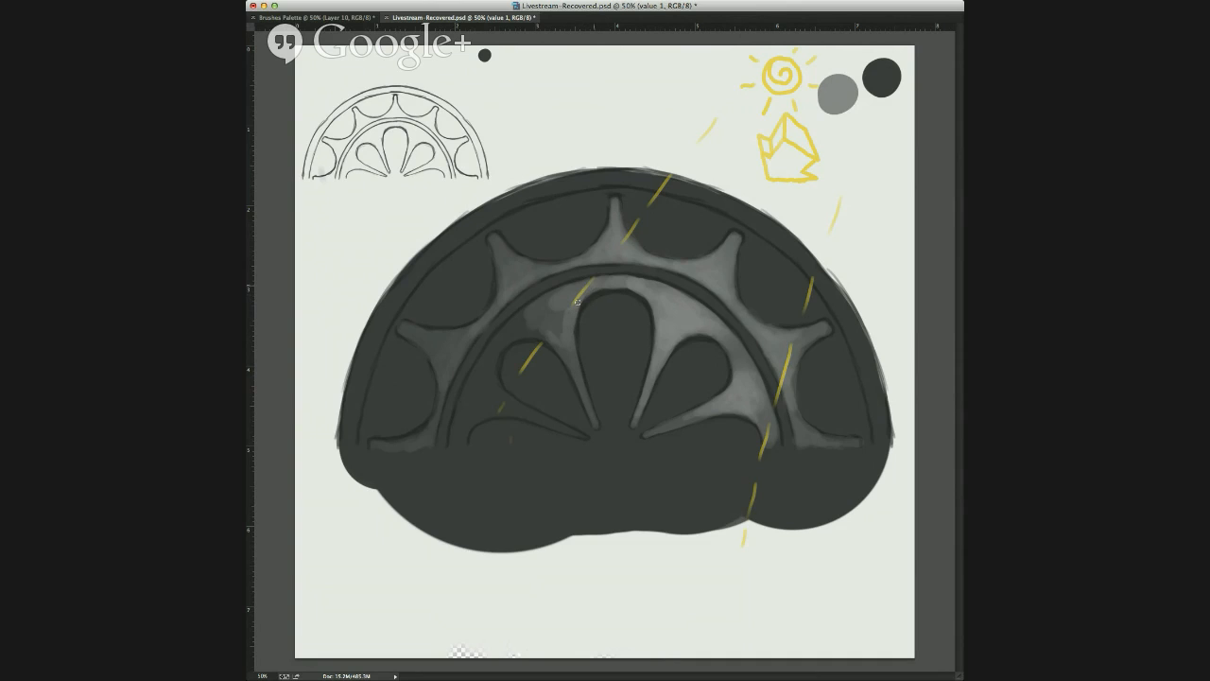
mouse_move(570, 304)
mouse_down()
mouse_move(564, 322)
mouse_move(531, 323)
mouse_move(573, 288)
mouse_up()
mouse_move(526, 322)
mouse_down()
mouse_move(517, 326)
mouse_move(521, 314)
mouse_up()
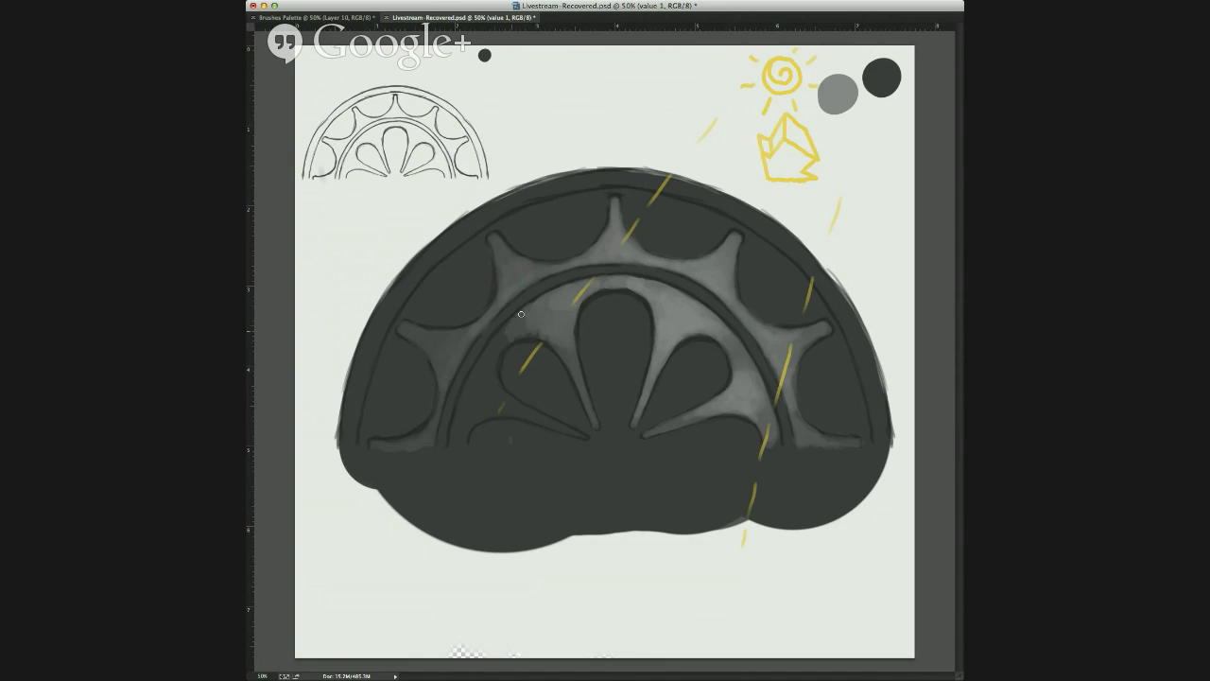
drag(490, 352, 520, 335)
drag(533, 328, 557, 332)
alt+click(558, 301)
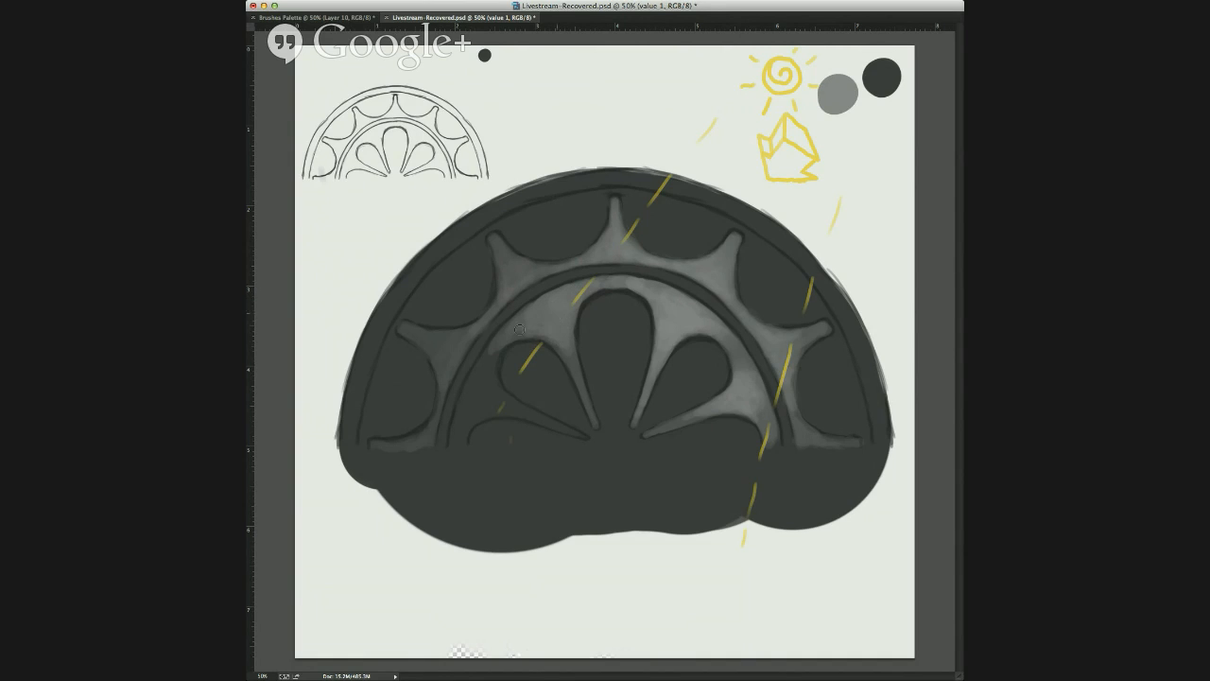
mouse_move(489, 361)
mouse_down()
mouse_move(499, 398)
mouse_move(481, 373)
mouse_move(461, 410)
mouse_move(479, 387)
mouse_move(487, 404)
mouse_move(460, 444)
mouse_up()
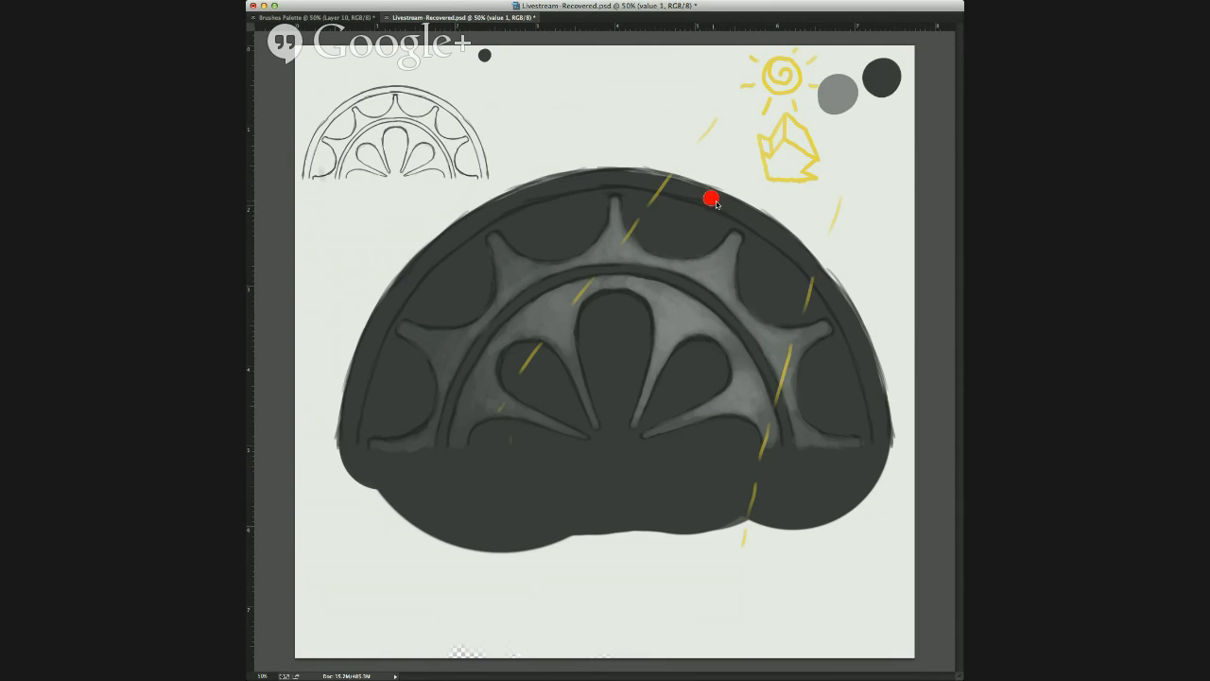
Shade the ornament's outer rim in grey, brightest at the upper right and darkening towards the two lower ends.
mouse_move(703, 196)
mouse_down()
mouse_move(772, 230)
mouse_move(732, 205)
mouse_move(813, 275)
mouse_move(766, 253)
mouse_move(799, 249)
mouse_up()
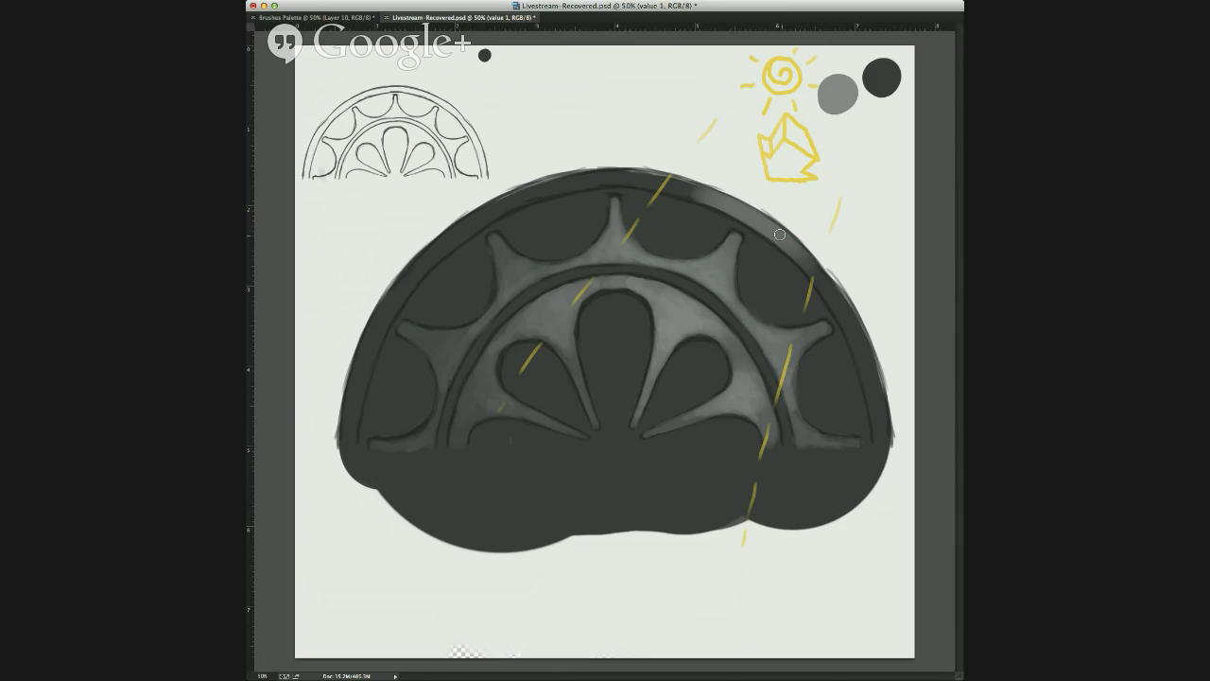
mouse_move(807, 268)
mouse_down()
mouse_move(829, 297)
mouse_move(831, 271)
mouse_up()
key(super+z)
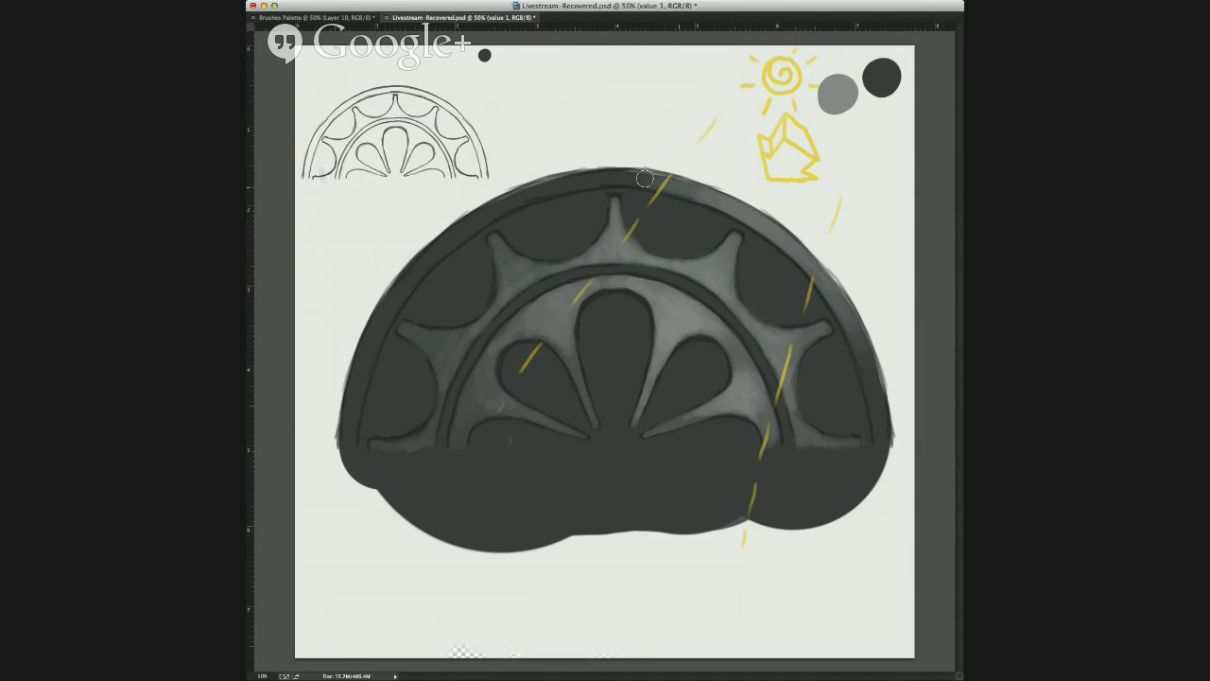
drag(667, 178, 495, 202)
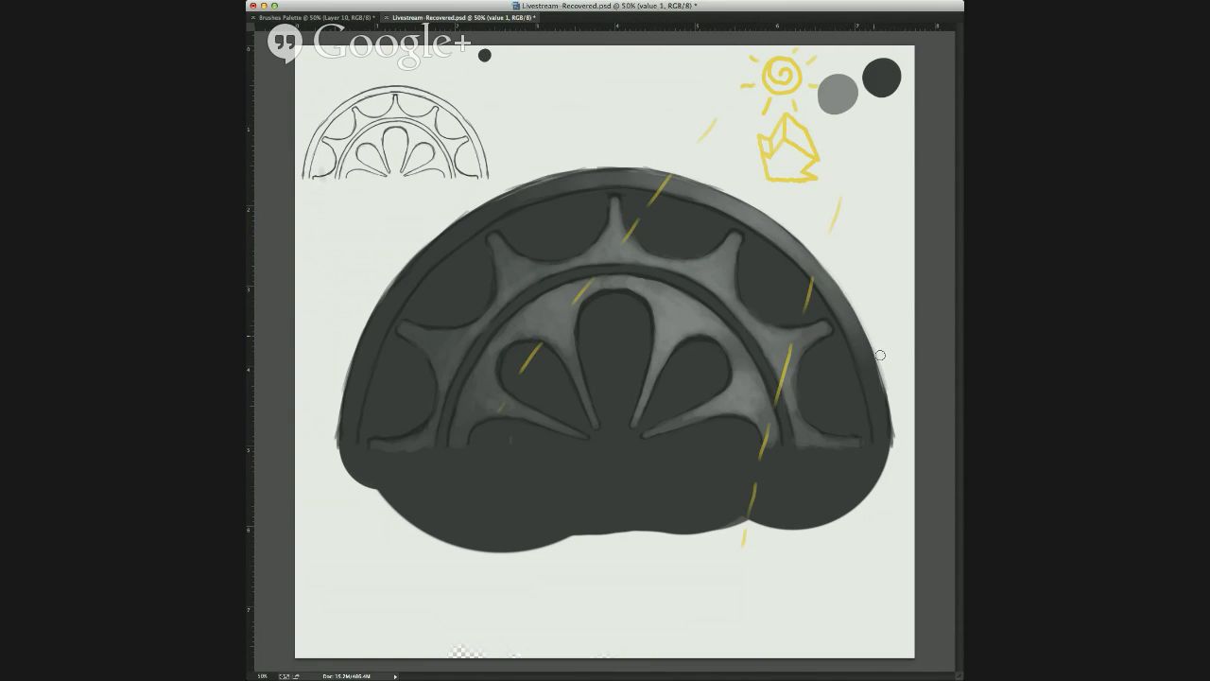
drag(878, 350, 896, 444)
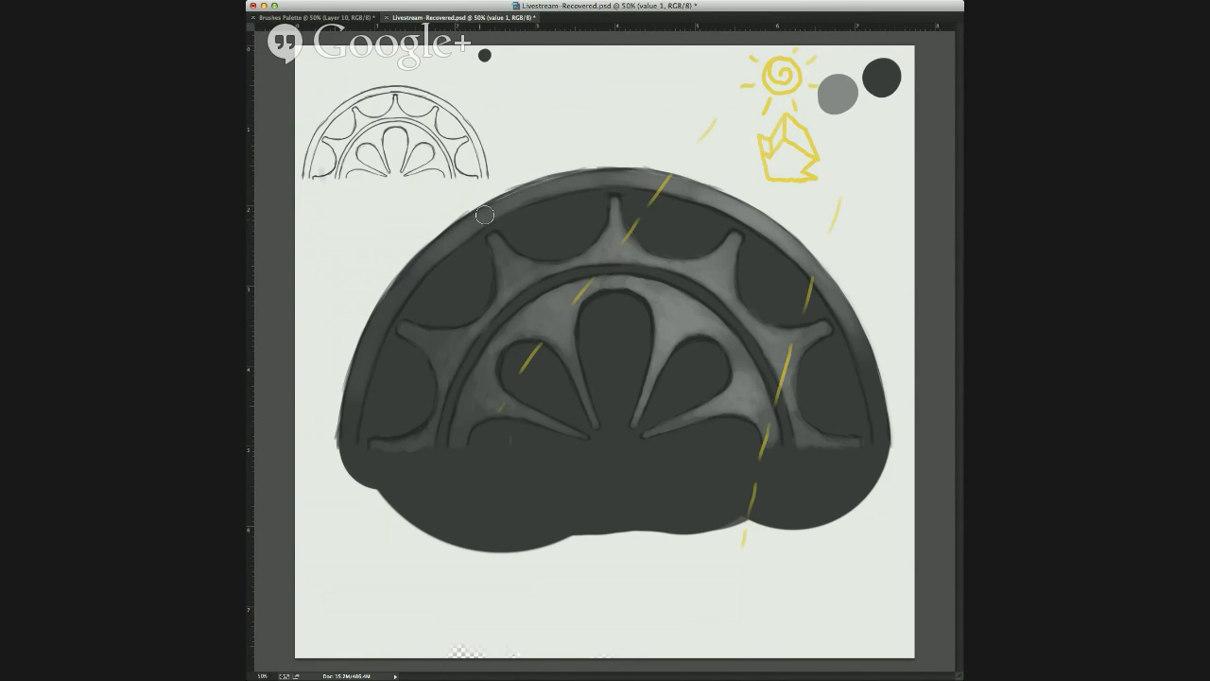
drag(664, 177, 656, 179)
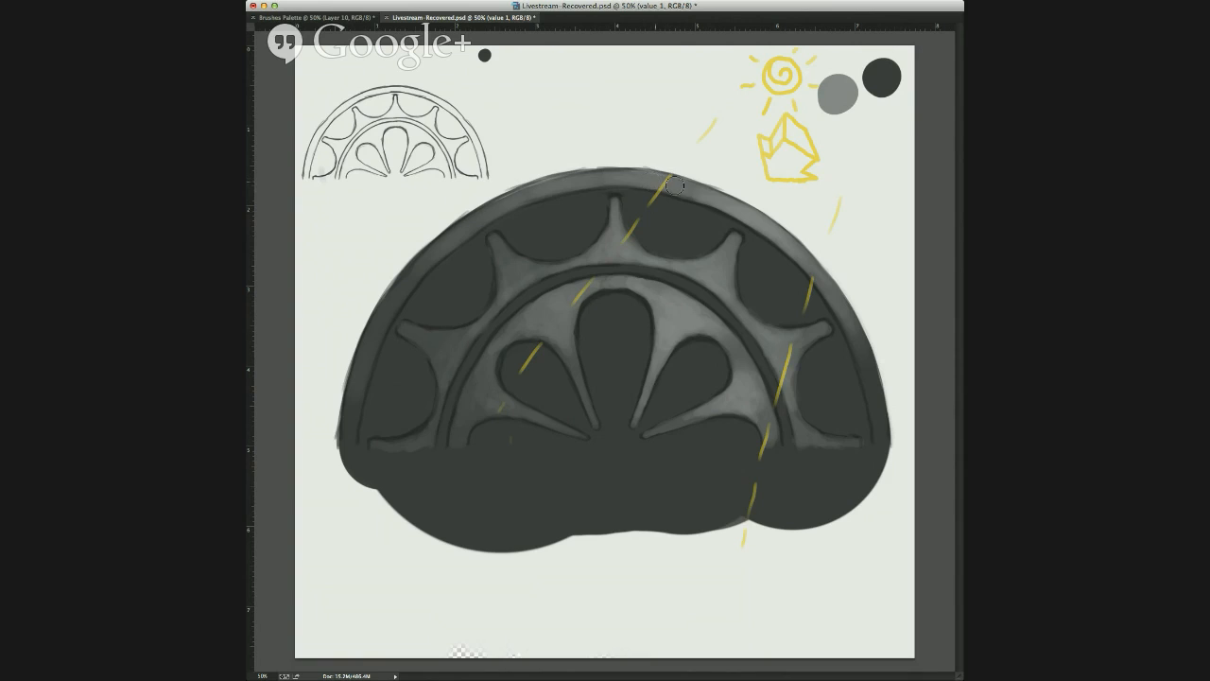
ctrl+alt+drag(773, 208, 764, 208)
alt+click(835, 105)
key(alt+shift+super+n)
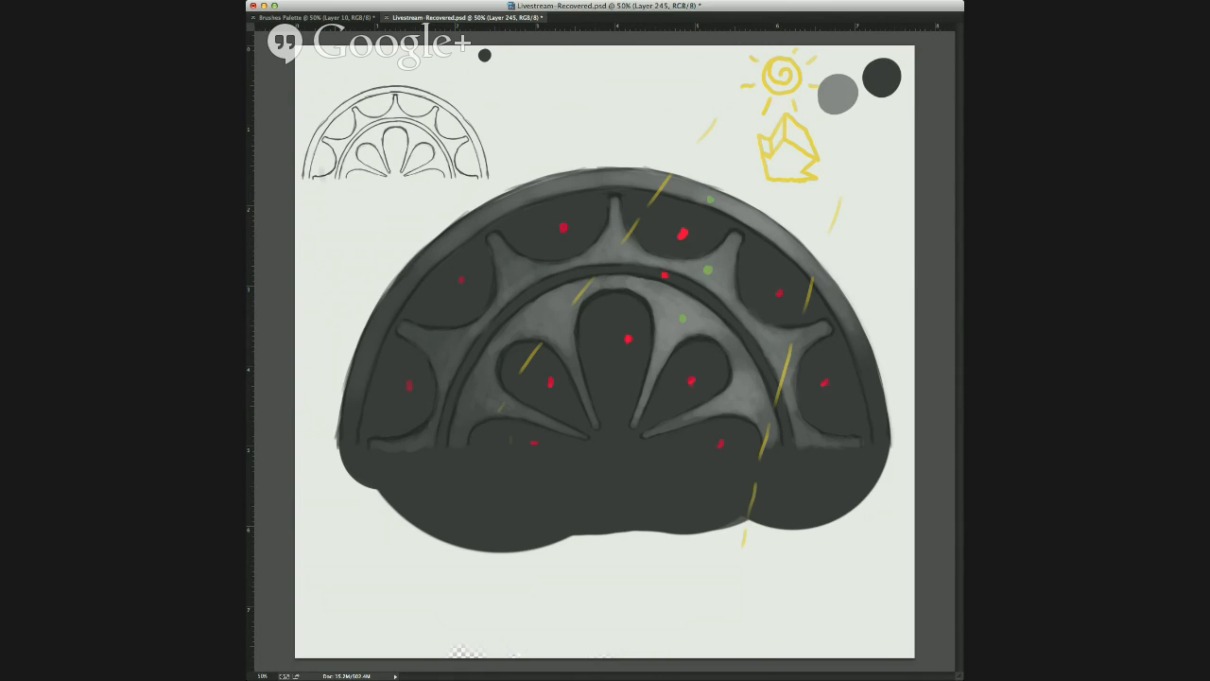
key(Delete)
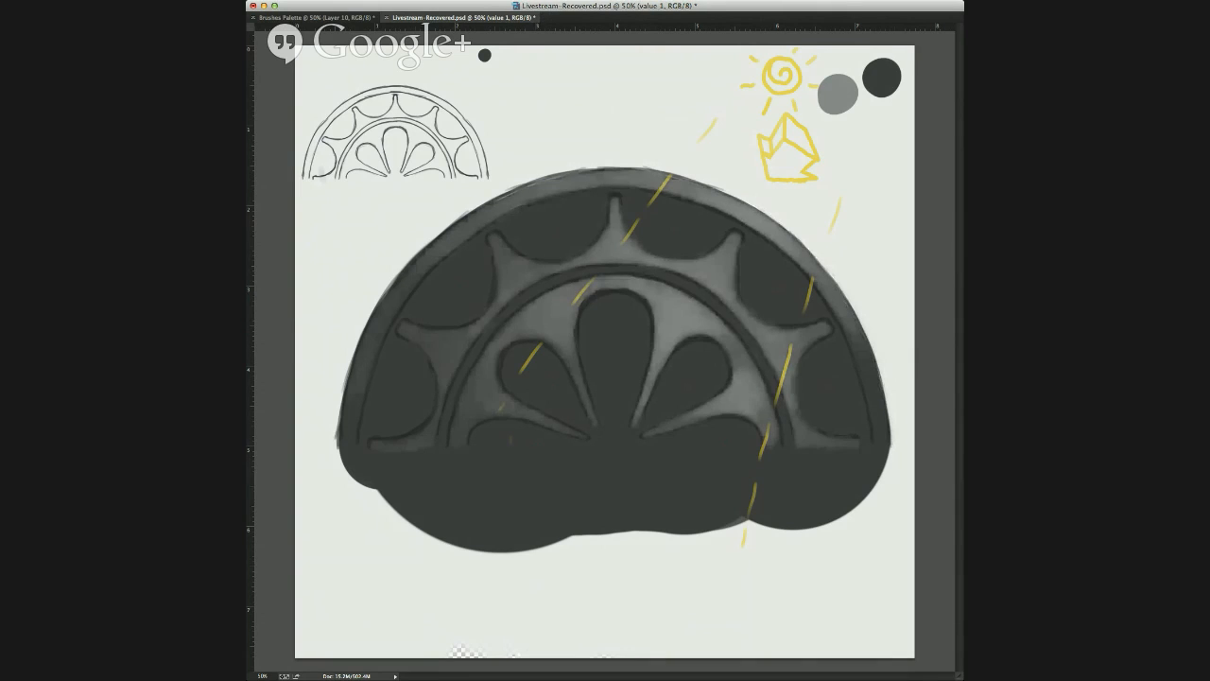
Add a new layer and shade the hollow right of the centre spike with the sampled swatch grey, brightest near its lower curve.
key(alt+shift+super+n)
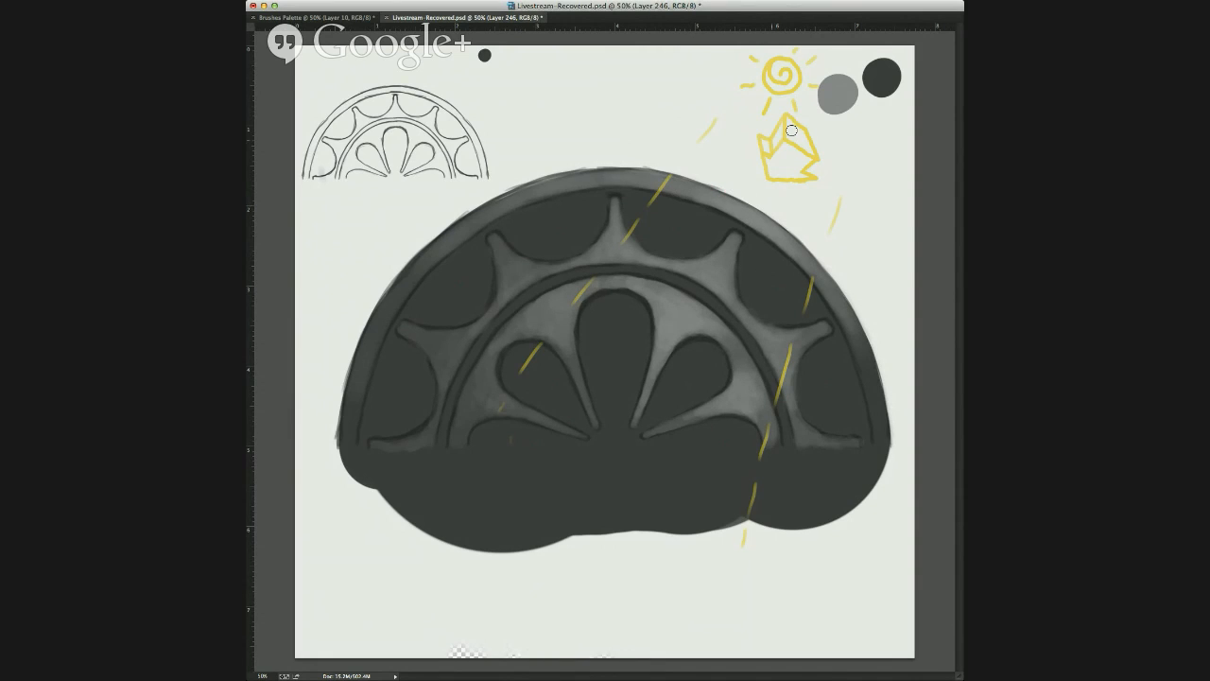
alt+click(829, 98)
mouse_move(737, 128)
mouse_down()
mouse_move(677, 227)
mouse_move(672, 206)
mouse_move(684, 219)
mouse_move(659, 237)
mouse_move(633, 205)
mouse_move(719, 221)
mouse_move(654, 241)
mouse_move(656, 229)
mouse_move(673, 237)
mouse_move(650, 222)
mouse_move(684, 233)
mouse_move(672, 216)
mouse_move(647, 222)
mouse_move(659, 239)
mouse_move(630, 217)
mouse_up()
key(super+z)
key(super+z)
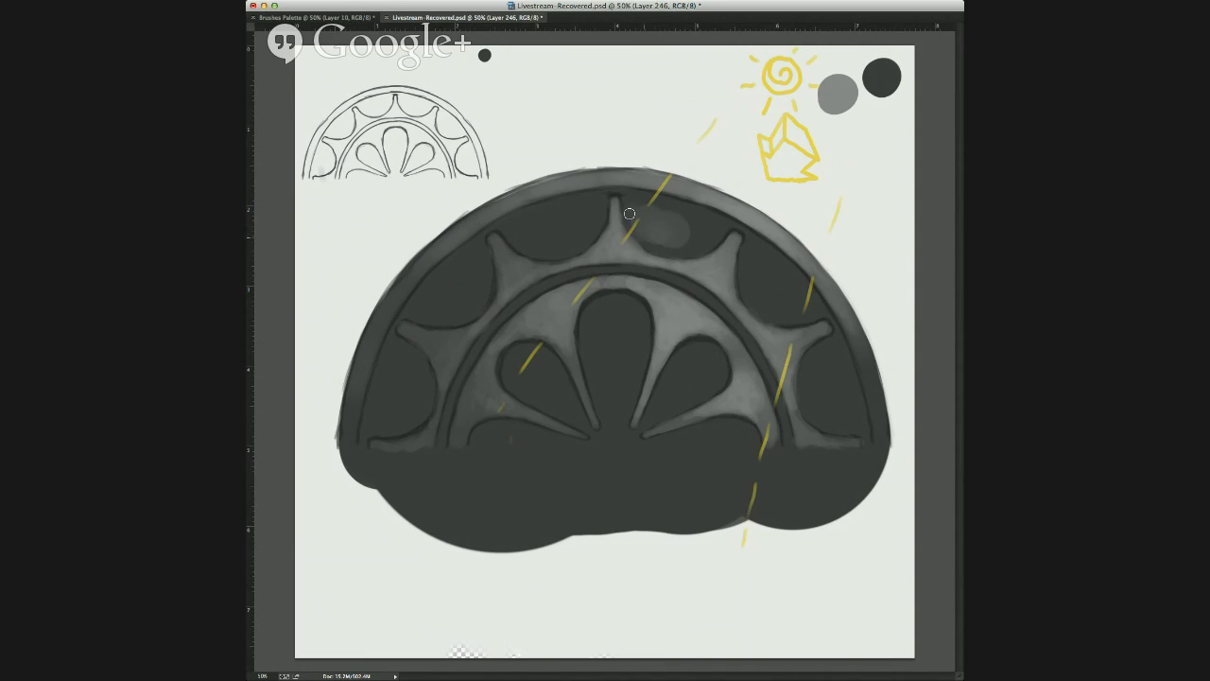
mouse_move(686, 245)
mouse_down()
mouse_move(658, 240)
mouse_move(706, 229)
mouse_move(676, 249)
mouse_move(652, 241)
mouse_move(692, 249)
mouse_move(647, 243)
mouse_move(718, 229)
mouse_move(669, 214)
mouse_move(716, 219)
mouse_up()
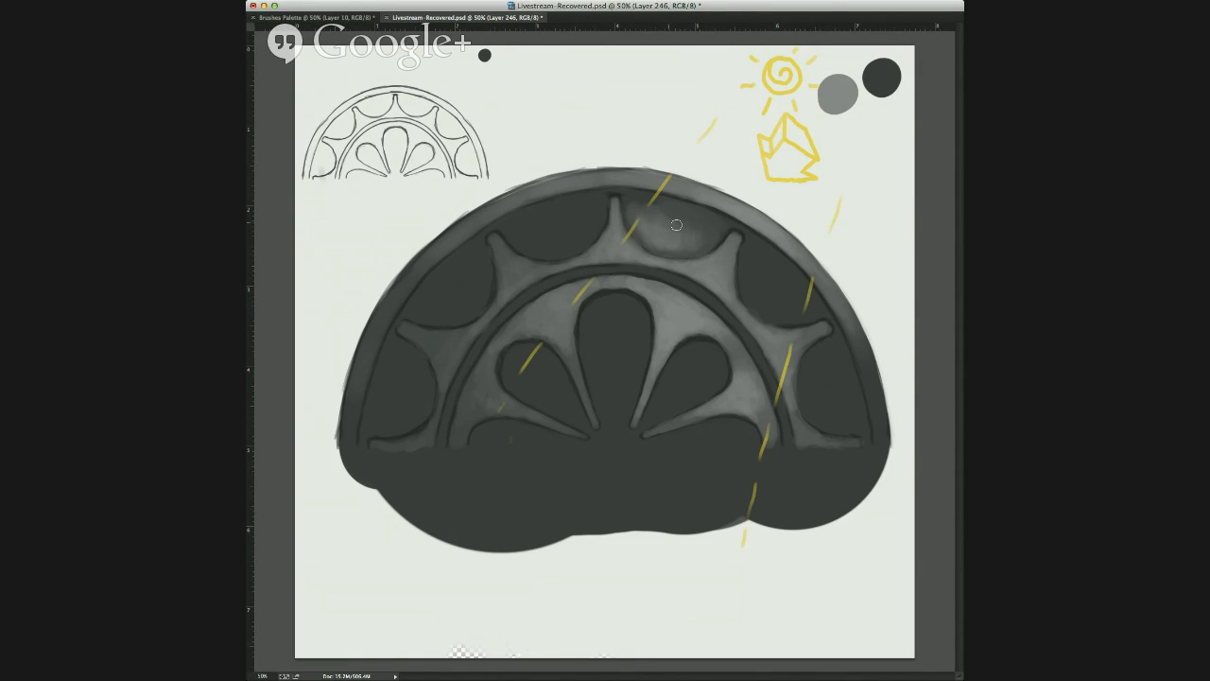
mouse_move(661, 228)
mouse_down()
mouse_move(707, 232)
mouse_move(666, 241)
mouse_move(716, 242)
mouse_up()
Shade the other two hollows on the right and the one left of the centre spike in grey, using a larger brush.
mouse_move(767, 275)
mouse_down()
mouse_move(759, 304)
mouse_move(781, 312)
mouse_move(762, 294)
mouse_move(775, 299)
mouse_up()
mouse_move(775, 299)
mouse_down()
mouse_move(745, 276)
mouse_move(773, 300)
mouse_move(751, 268)
mouse_move(790, 312)
mouse_move(804, 309)
mouse_move(758, 302)
mouse_move(806, 313)
mouse_move(765, 305)
mouse_move(790, 308)
mouse_move(781, 298)
mouse_move(799, 312)
mouse_move(748, 256)
mouse_up()
key(bracketright)
key(bracketright)
key(bracketright)
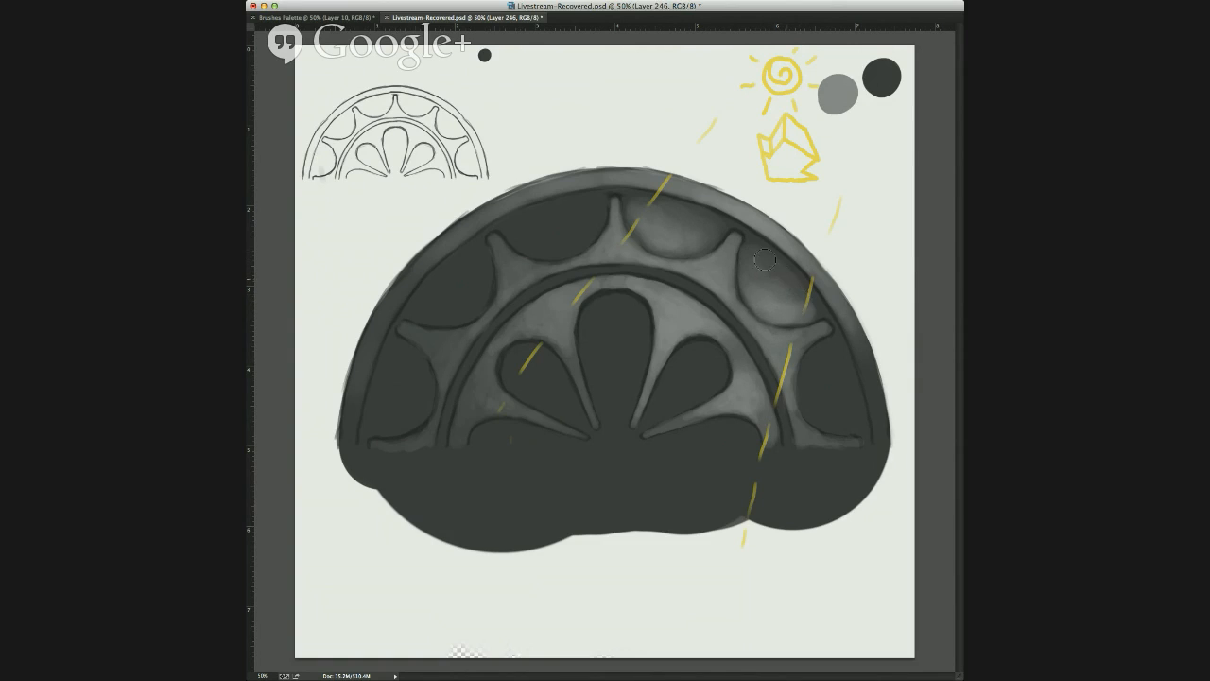
mouse_move(786, 288)
mouse_down()
mouse_move(748, 281)
mouse_move(751, 263)
mouse_up()
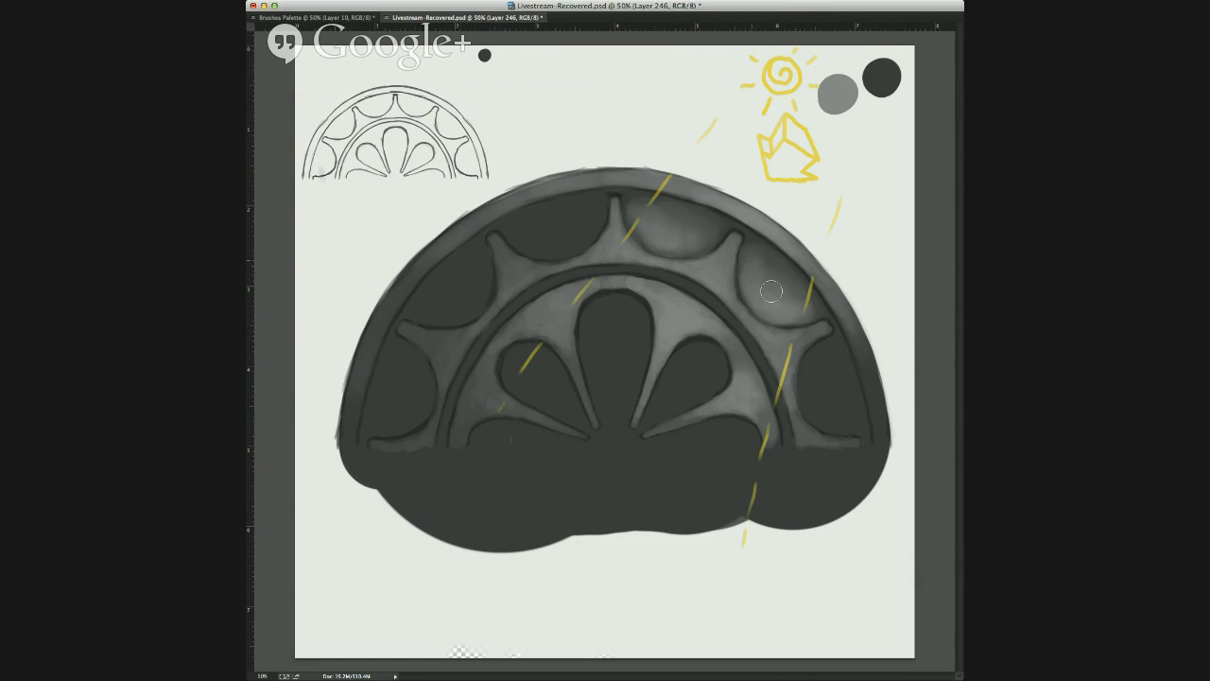
mouse_move(812, 385)
mouse_down()
mouse_move(822, 419)
mouse_move(813, 404)
mouse_move(838, 419)
mouse_move(805, 395)
mouse_move(841, 413)
mouse_move(828, 372)
mouse_move(806, 374)
mouse_move(825, 352)
mouse_move(843, 420)
mouse_move(822, 390)
mouse_move(839, 421)
mouse_move(832, 408)
mouse_up()
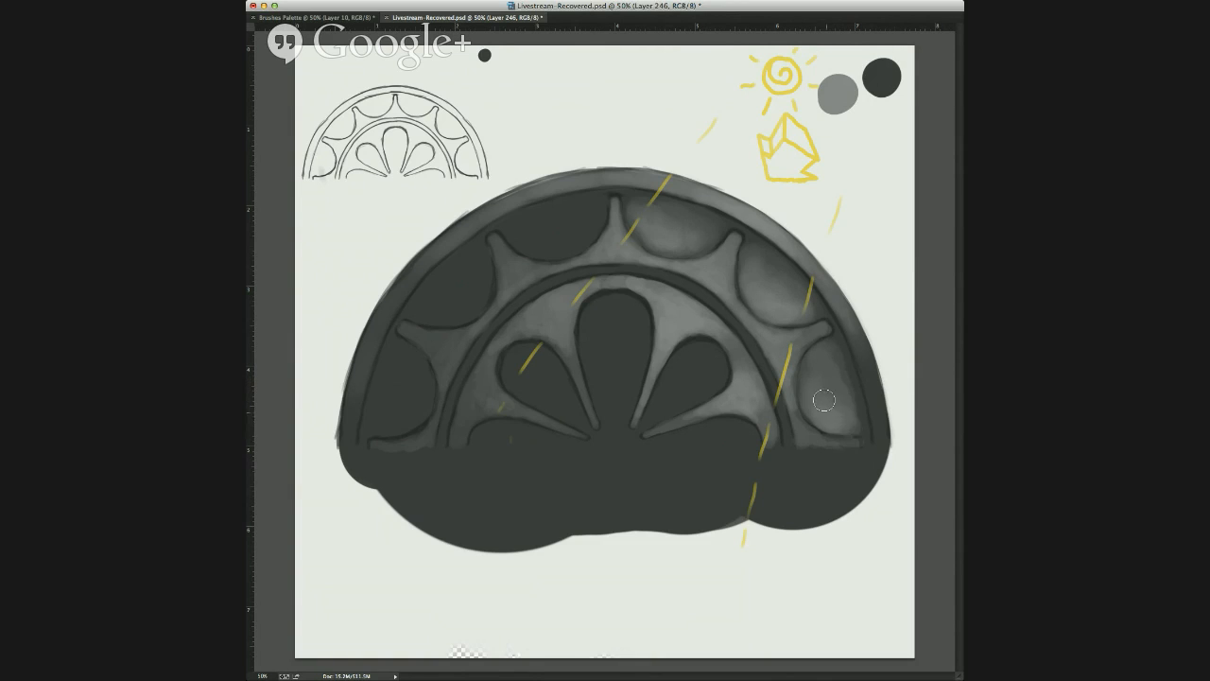
mouse_move(568, 237)
mouse_down()
mouse_move(516, 231)
mouse_move(546, 244)
mouse_move(529, 246)
mouse_move(519, 235)
mouse_move(539, 244)
mouse_move(554, 232)
mouse_move(514, 229)
mouse_move(571, 222)
mouse_move(581, 209)
mouse_move(575, 224)
mouse_move(595, 209)
mouse_move(579, 237)
mouse_move(527, 242)
mouse_move(565, 236)
mouse_move(530, 232)
mouse_move(546, 226)
mouse_move(533, 233)
mouse_move(569, 237)
mouse_move(522, 241)
mouse_move(573, 230)
mouse_move(580, 212)
mouse_move(569, 242)
mouse_move(592, 215)
mouse_move(531, 224)
mouse_move(597, 223)
mouse_move(569, 221)
mouse_up()
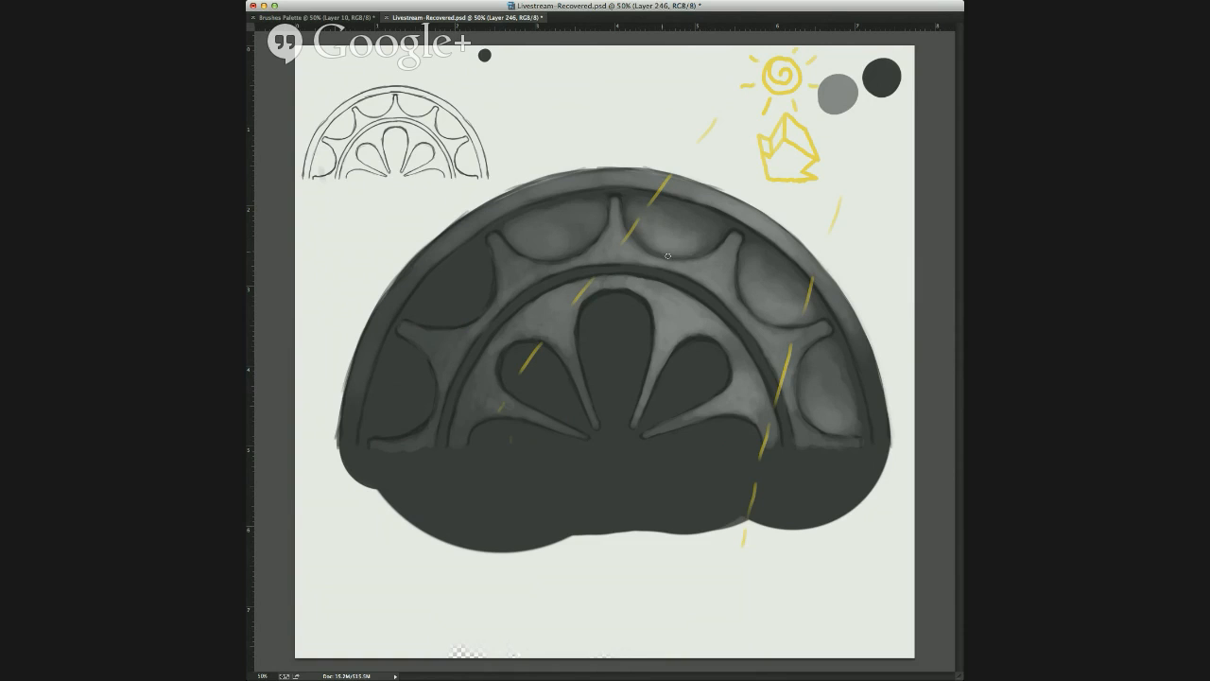
Touch up the hollow right of the centre spike, sketch a dark bowl-shaped curve above the ornament, and undo the arrow drawn from it.
alt+click(670, 249)
drag(672, 256, 650, 247)
mouse_move(716, 84)
mouse_down()
mouse_move(681, 118)
mouse_move(608, 122)
mouse_move(583, 96)
mouse_up()
mouse_move(680, 123)
mouse_down()
mouse_move(691, 196)
mouse_move(674, 234)
mouse_up()
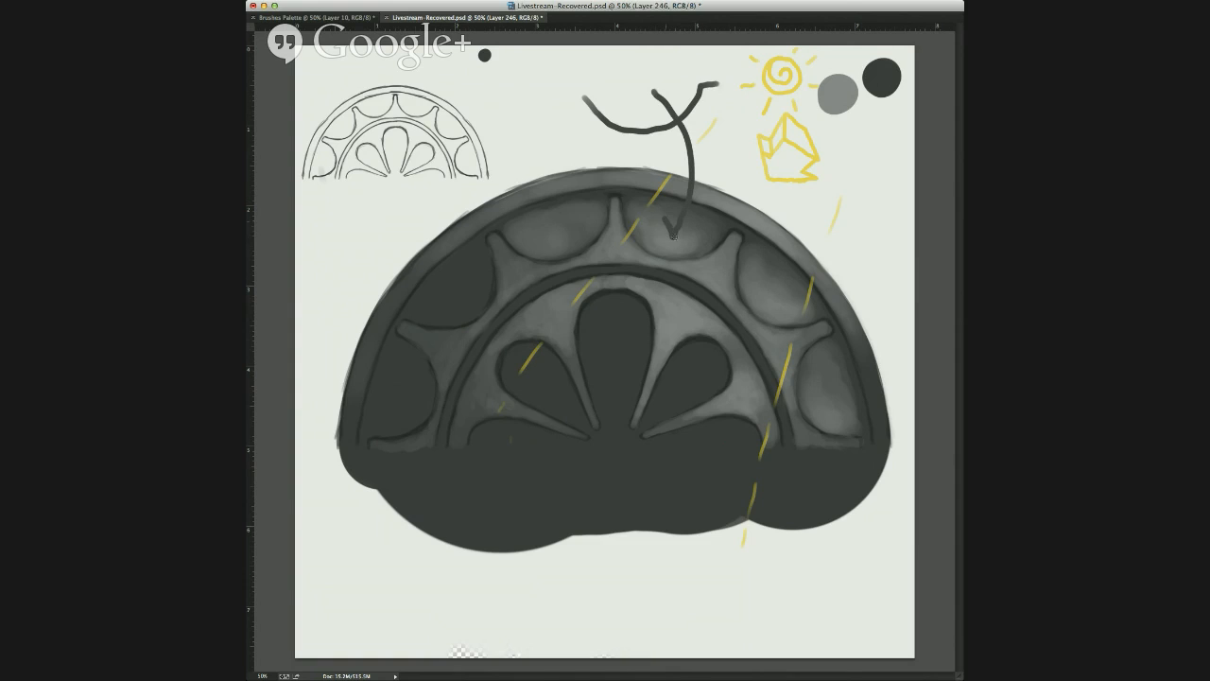
key(super+z)
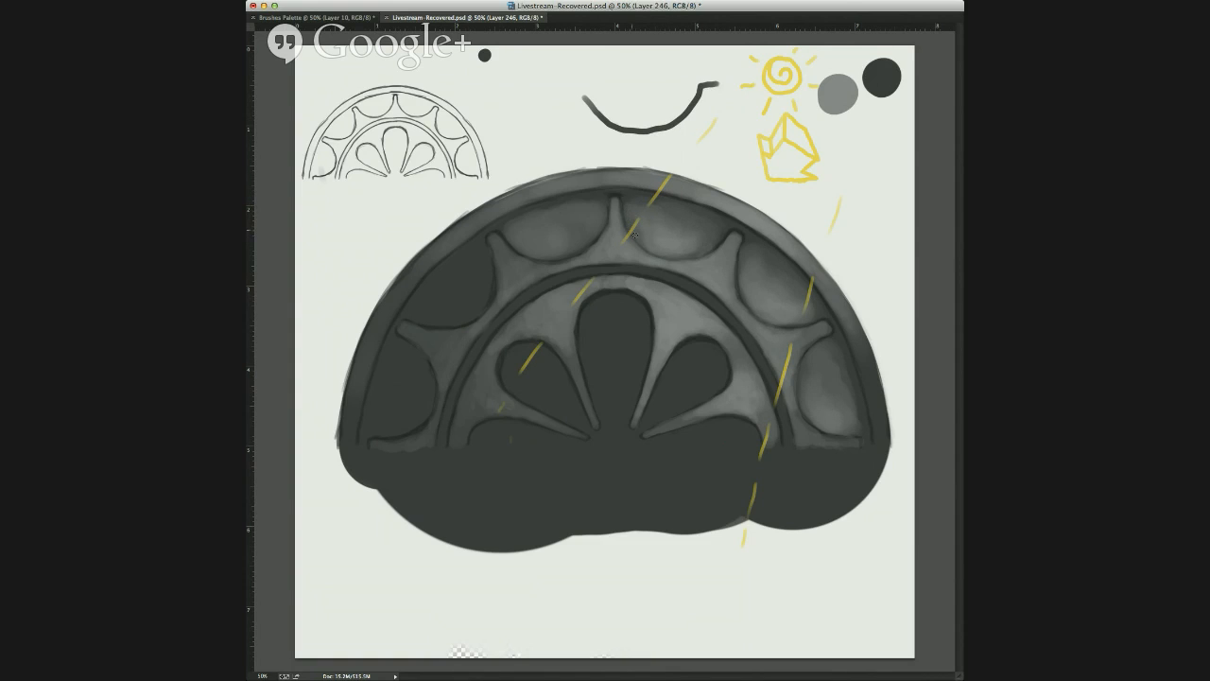
Darken the upper-right part of the hollow left of the centre spike and brighten its lower middle with the sampled swatch grey.
alt+click(648, 231)
mouse_move(593, 205)
mouse_down()
mouse_move(597, 219)
mouse_move(556, 240)
mouse_move(582, 210)
mouse_up()
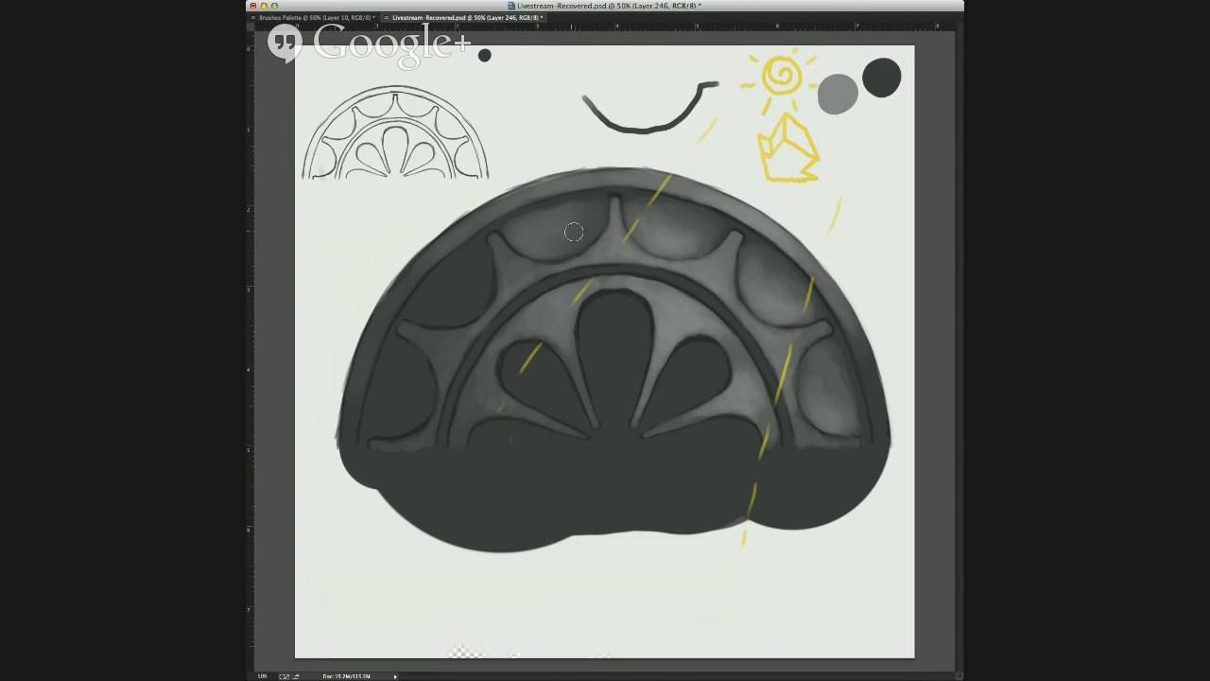
drag(582, 238, 576, 240)
alt+click(846, 86)
mouse_move(556, 251)
mouse_down()
mouse_move(532, 242)
mouse_move(560, 237)
mouse_move(523, 236)
mouse_move(554, 243)
mouse_up()
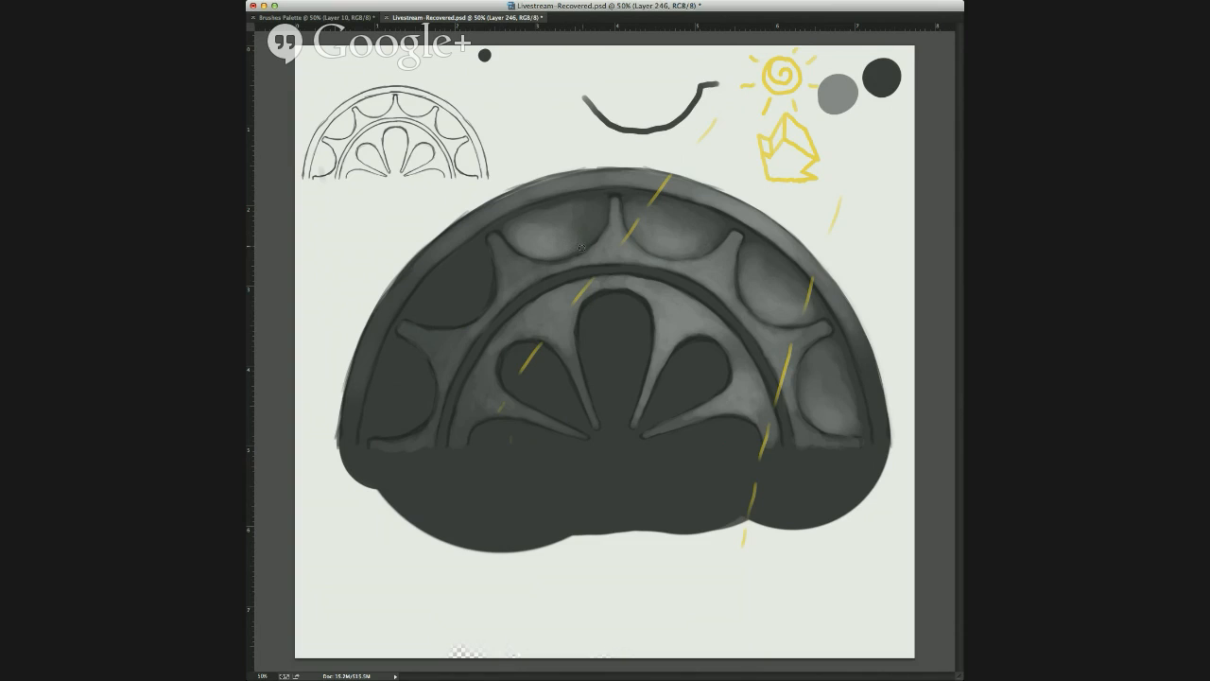
Blend the highlight across the hollow left of the centre spike, using greys sampled from its surface.
click(570, 243)
drag(588, 240, 591, 240)
alt+click(530, 234)
mouse_move(528, 243)
mouse_down()
mouse_move(519, 250)
mouse_move(524, 241)
mouse_up()
alt+click(551, 240)
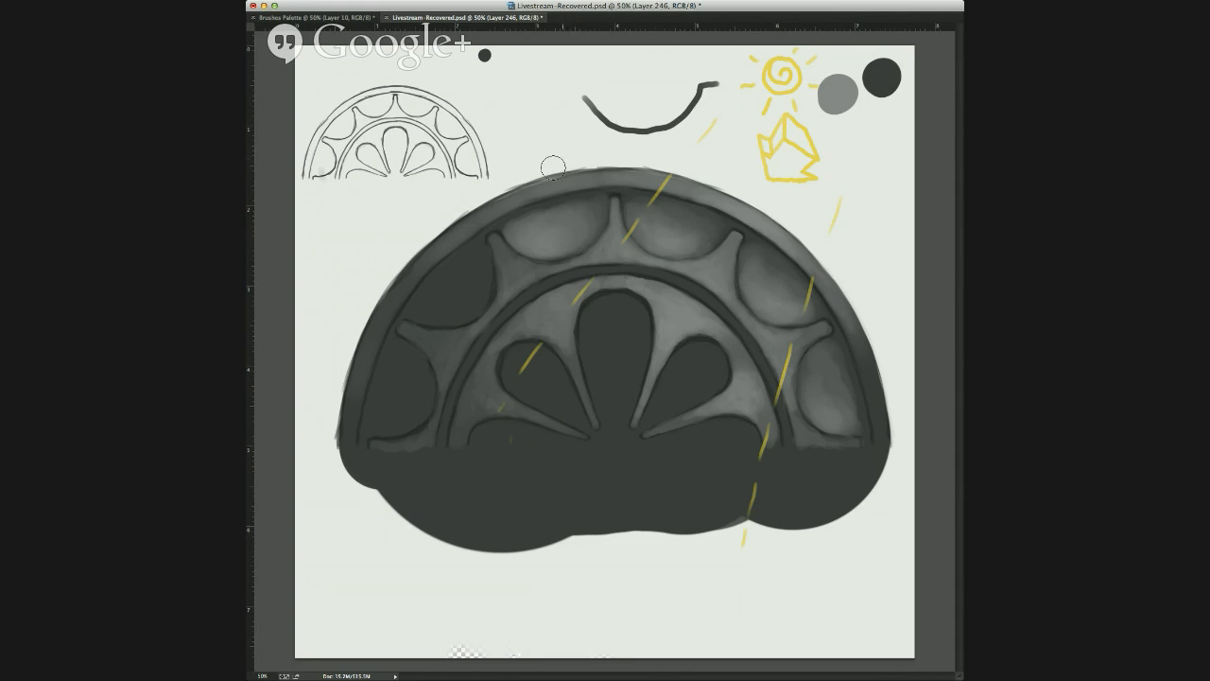
alt+click(599, 189)
mouse_move(501, 115)
mouse_down()
mouse_move(535, 211)
mouse_move(518, 238)
mouse_move(532, 248)
mouse_move(523, 229)
mouse_up()
key(ctrl+z)
mouse_move(489, 295)
mouse_down()
mouse_move(535, 259)
mouse_move(491, 312)
mouse_move(494, 238)
mouse_move(490, 305)
mouse_up()
key(ctrl+z)
key(ctrl+z)
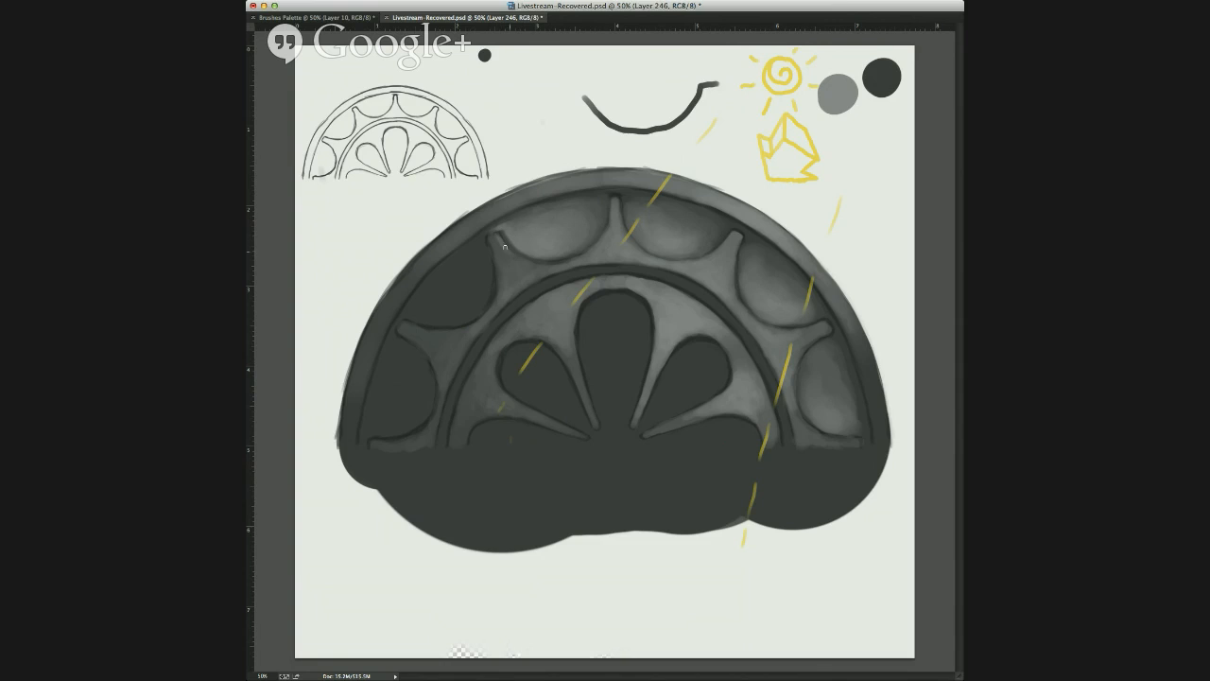
Refine the edges of the upper-left and centre spikes, add a light line along the centre spike, and undo the white arrow.
drag(494, 240, 505, 257)
mouse_move(633, 232)
mouse_down()
mouse_move(624, 240)
mouse_move(606, 209)
mouse_up()
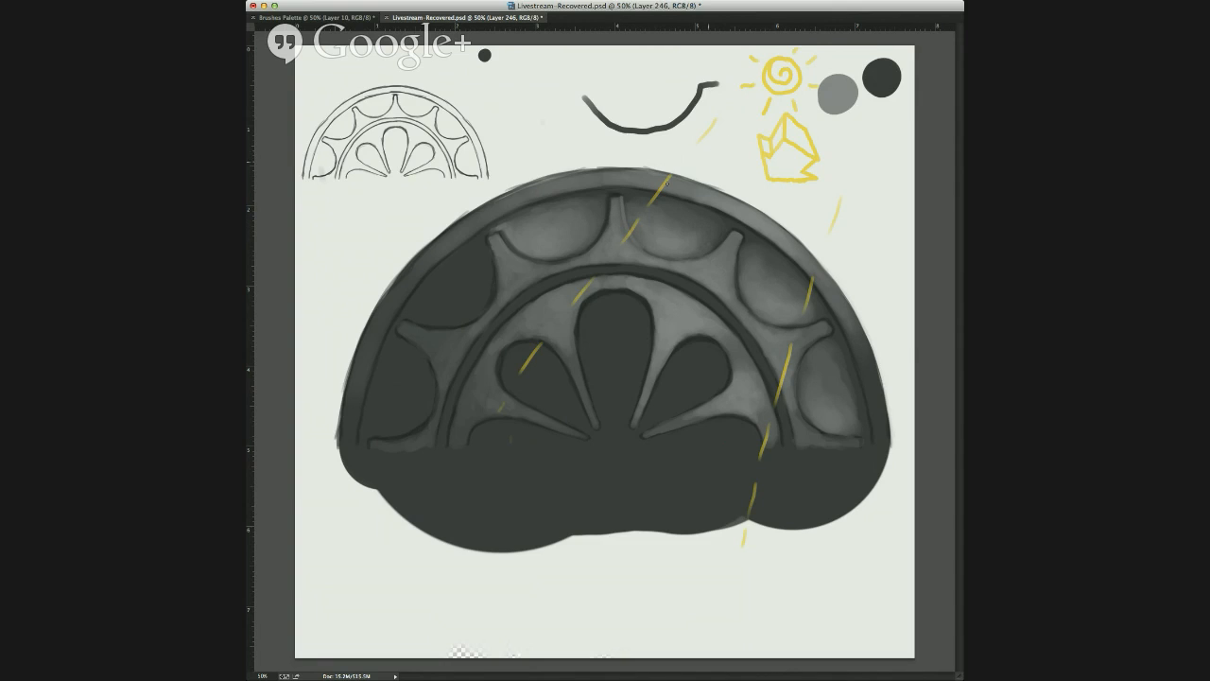
drag(621, 197, 628, 228)
mouse_move(702, 253)
mouse_down()
mouse_move(543, 270)
mouse_move(444, 360)
mouse_move(491, 341)
mouse_up()
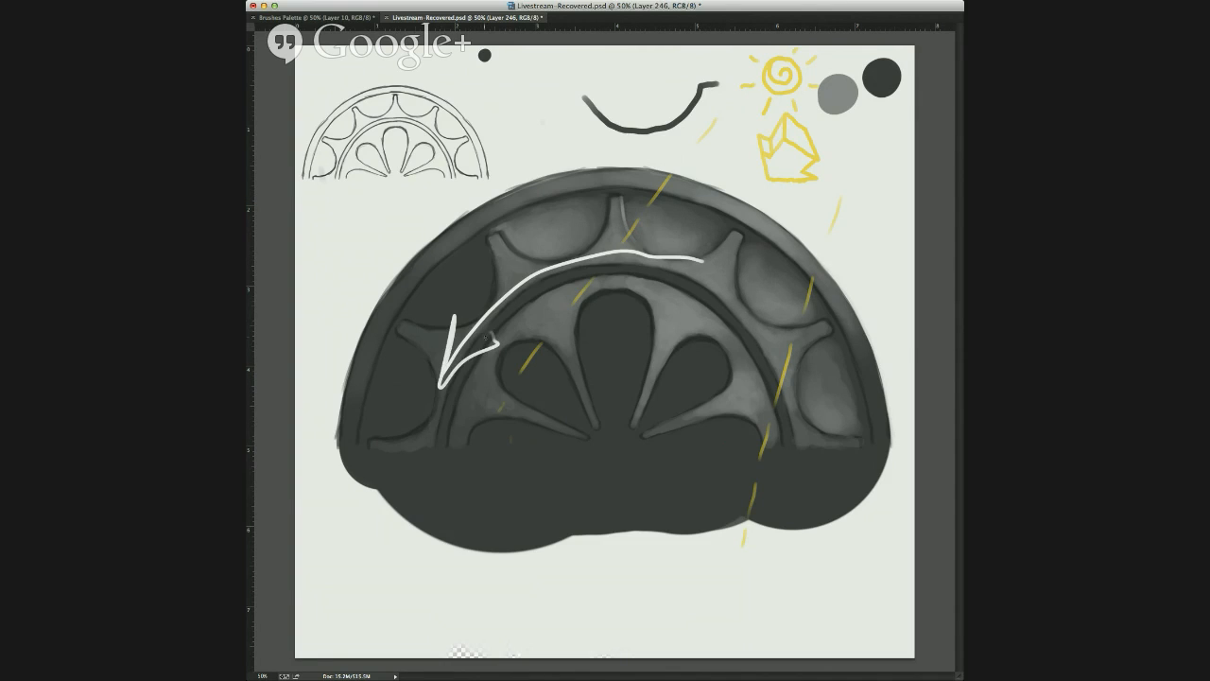
key(super+z)
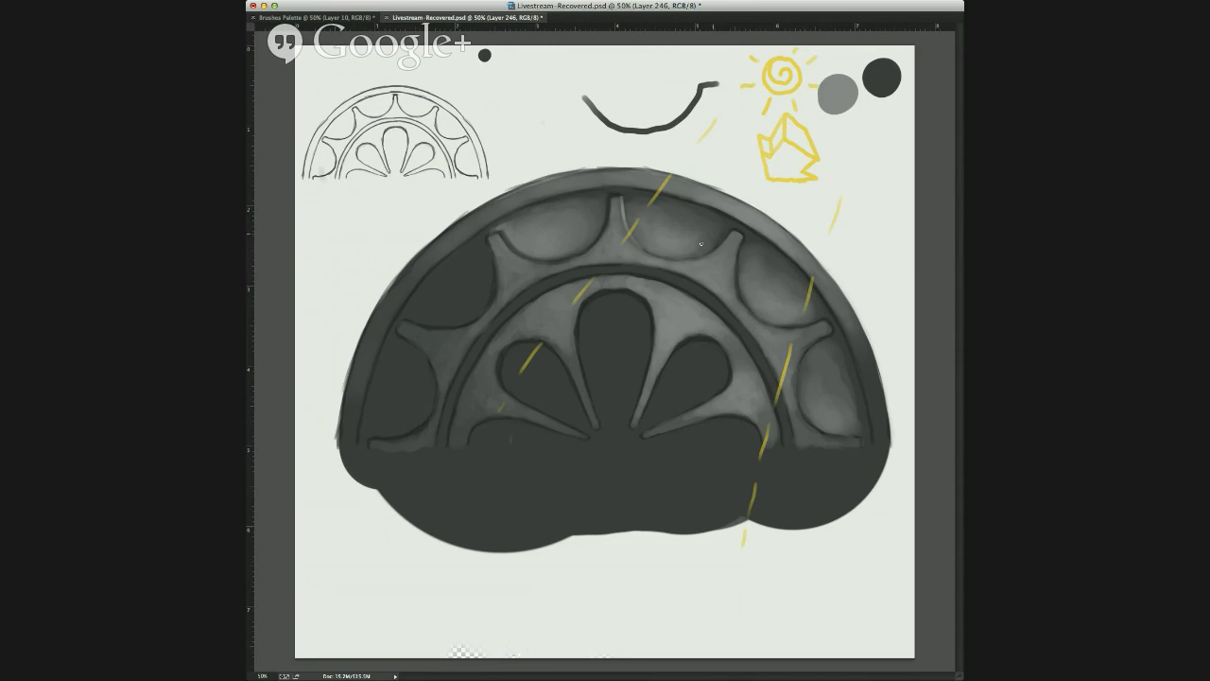
Draw a white light beam from the upper-right rim across the petals, with white arrows along the bands leading away from it.
mouse_move(722, 194)
mouse_down()
mouse_move(705, 346)
mouse_move(775, 223)
mouse_up()
mouse_move(726, 345)
mouse_down()
mouse_move(762, 405)
mouse_move(743, 410)
mouse_up()
mouse_move(760, 298)
mouse_down()
mouse_move(801, 333)
mouse_move(827, 414)
mouse_up()
mouse_move(802, 391)
mouse_down()
mouse_move(828, 413)
mouse_move(789, 382)
mouse_up()
mouse_move(615, 301)
mouse_down()
mouse_move(510, 329)
mouse_move(542, 312)
mouse_move(518, 348)
mouse_up()
drag(526, 301, 532, 346)
mouse_move(650, 230)
mouse_down()
mouse_move(524, 240)
mouse_move(550, 250)
mouse_up()
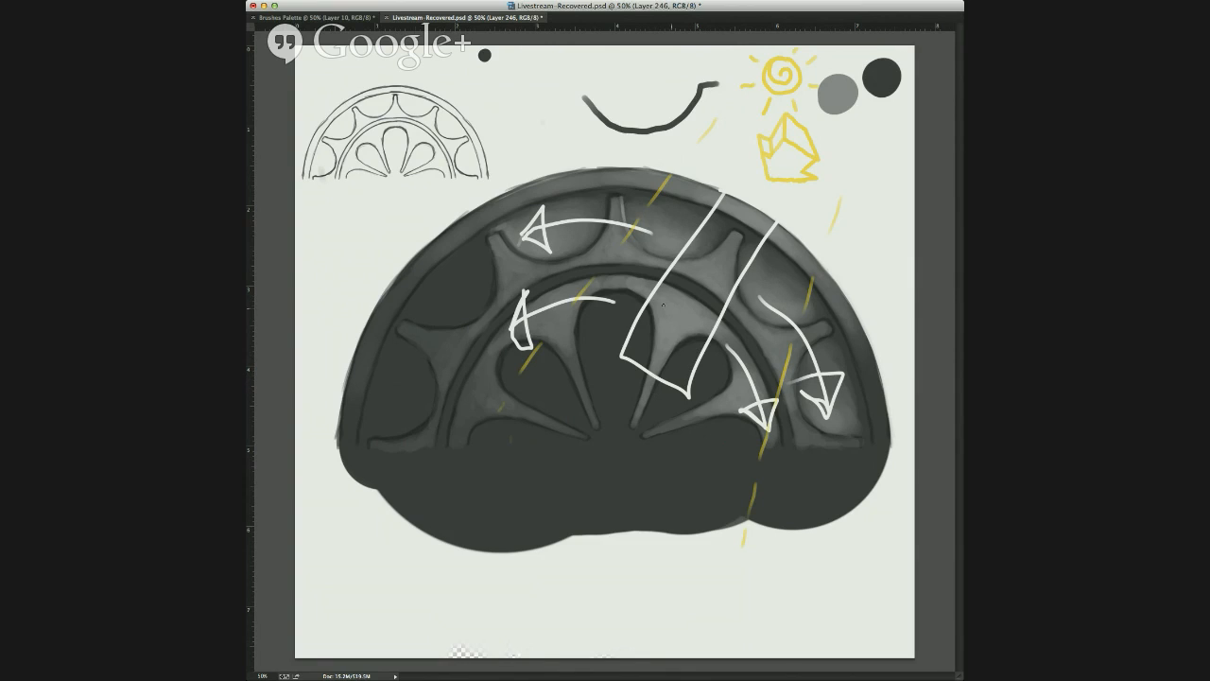
Undo the white light beam and the white arrows drawn over the ornament.
key(super+alt+z)
key(super+alt+z)
key(super+alt+z)
key(super+alt+z)
key(super+alt+z)
key(super+alt+z)
key(super+alt+z)
key(super+alt+z)
key(super+alt+z)
key(super+alt+z)
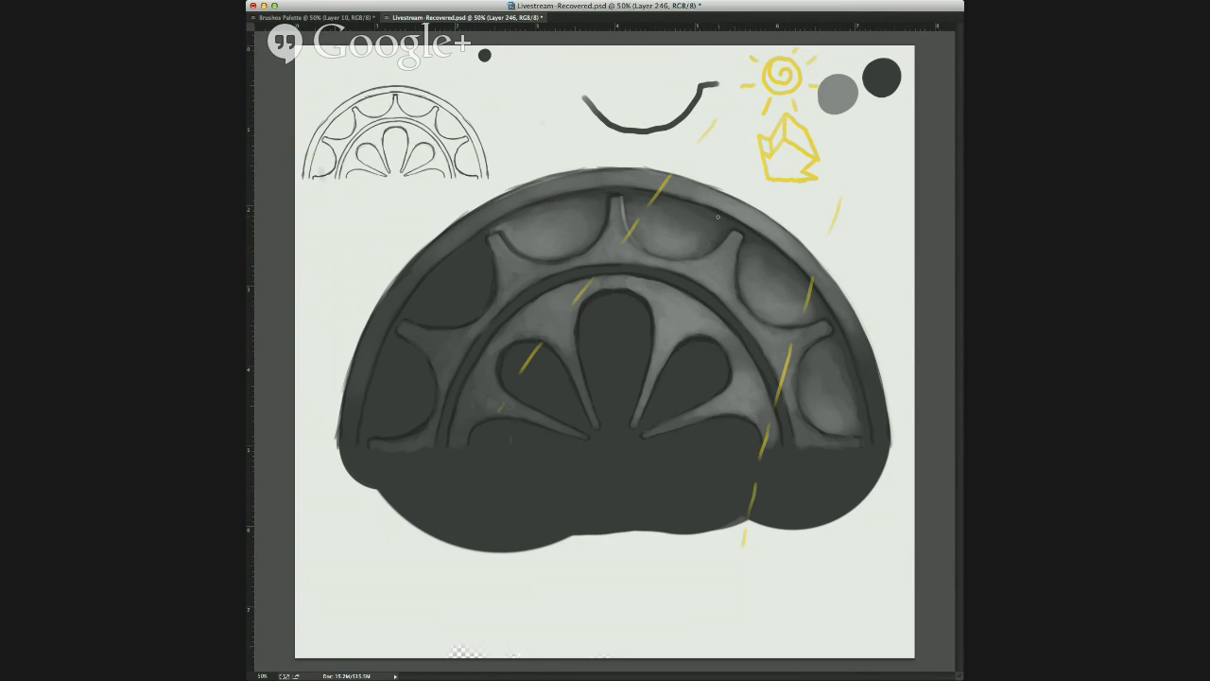
Paint a thin light edge on the side of the centre spike facing the light, using greys sampled around it, and touch up the neighbouring spike.
drag(621, 209, 628, 230)
alt+click(636, 243)
alt+click(628, 195)
alt+click(639, 206)
drag(621, 199, 632, 236)
key(super+equal)
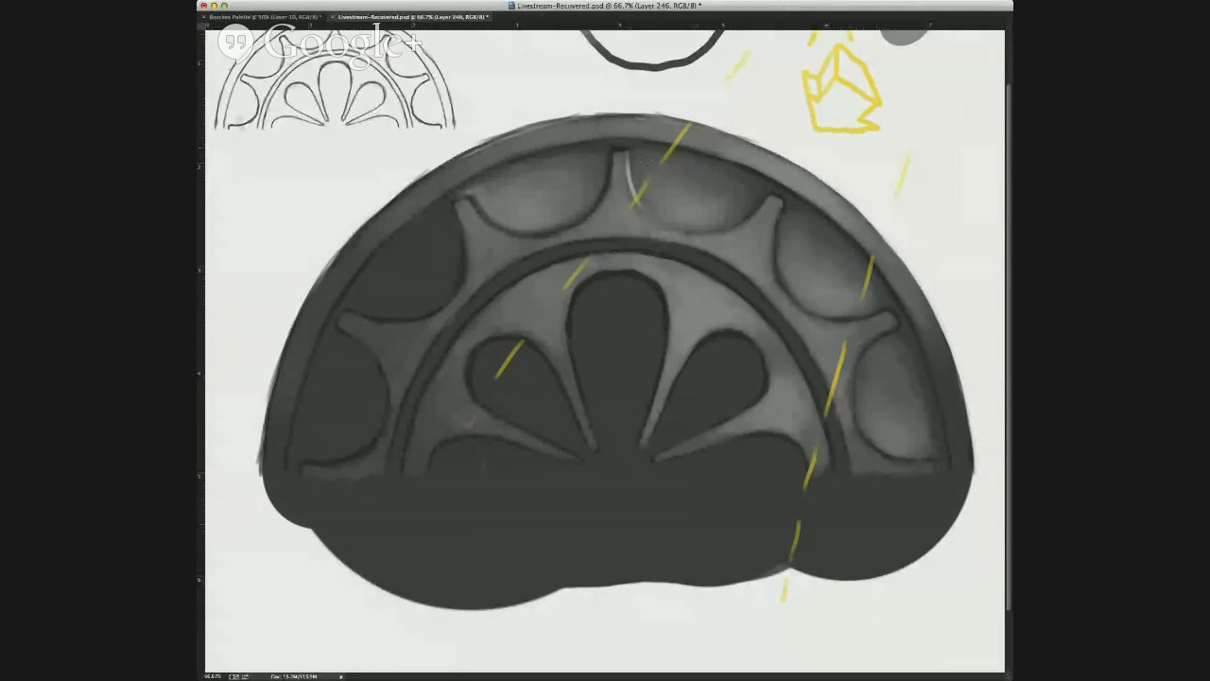
alt+click(633, 189)
mouse_move(770, 215)
mouse_down()
mouse_move(744, 245)
mouse_move(753, 224)
mouse_move(729, 240)
mouse_move(762, 214)
mouse_move(723, 239)
mouse_move(756, 245)
mouse_up()
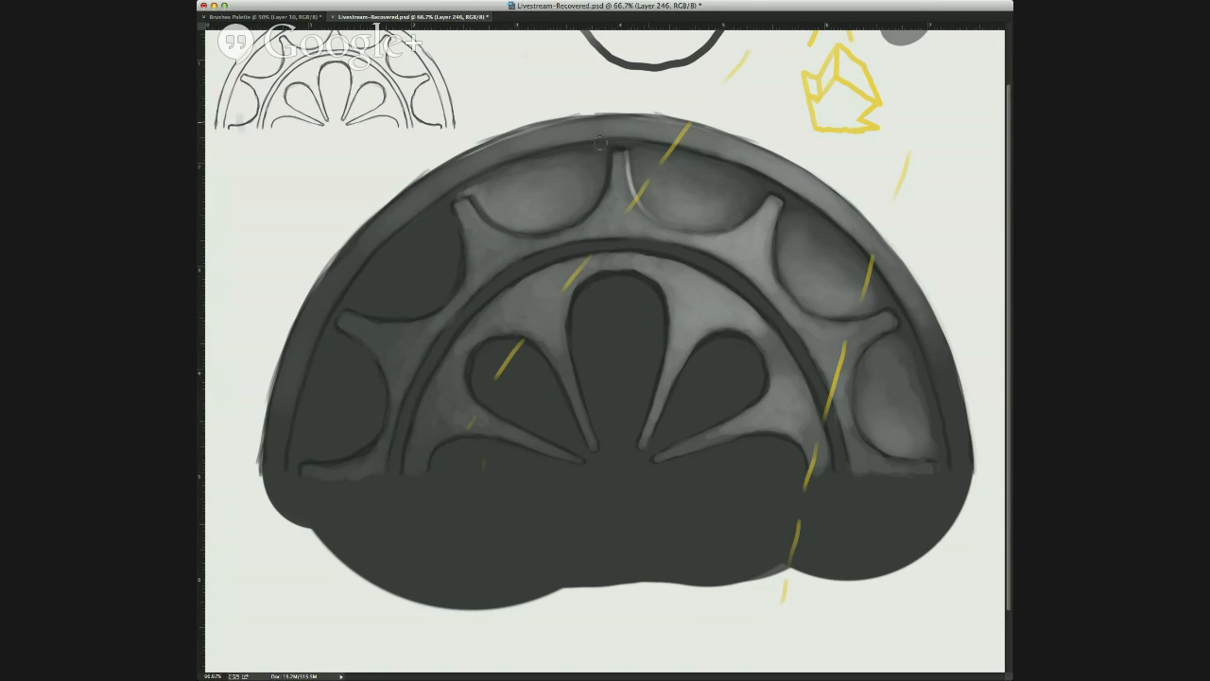
mouse_move(865, 322)
mouse_down()
mouse_move(797, 478)
mouse_move(529, 142)
mouse_up()
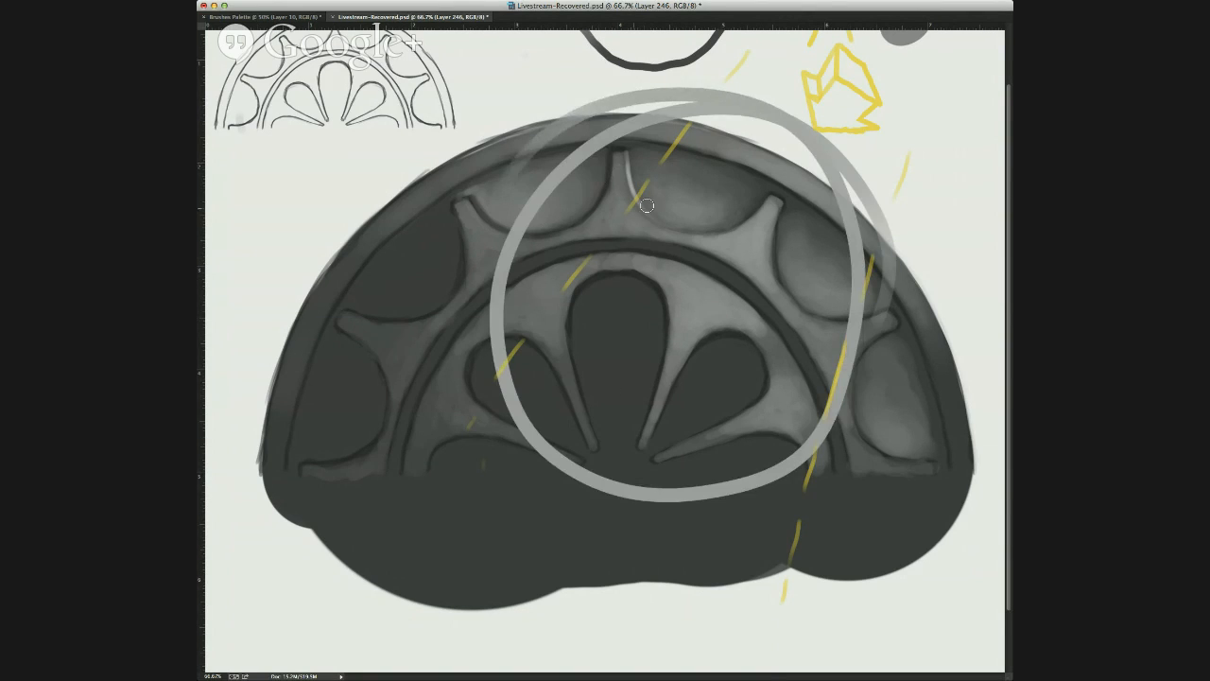
key(super+z)
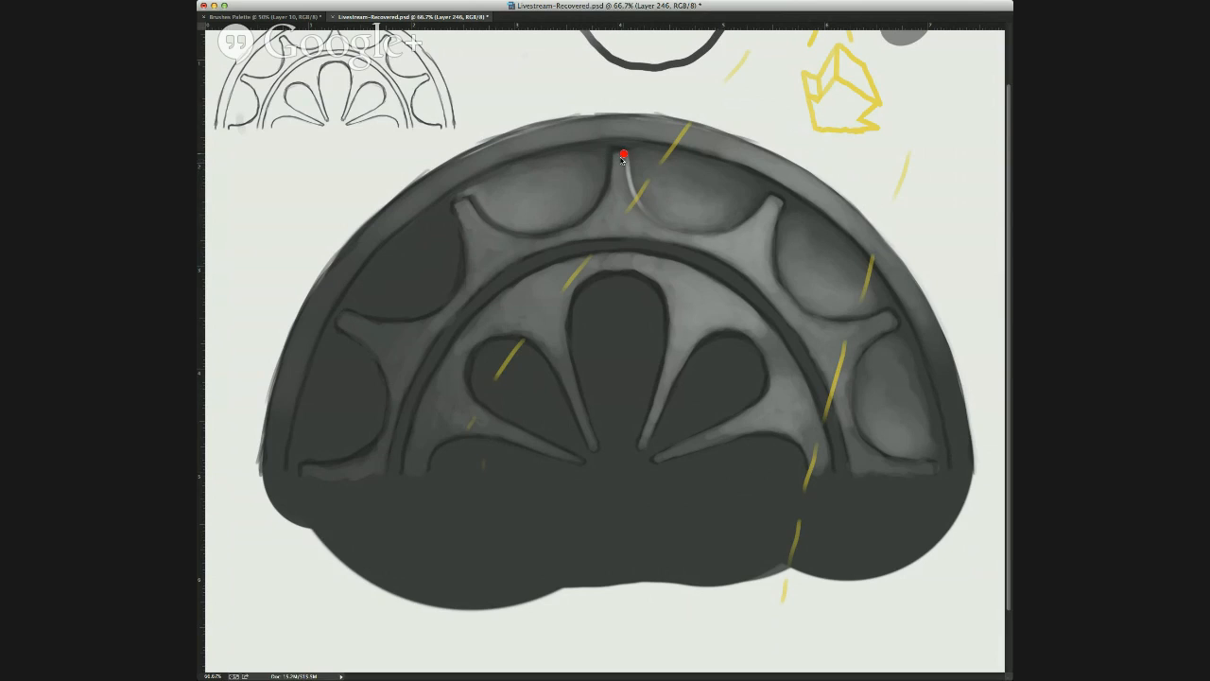
mouse_move(612, 254)
mouse_down()
mouse_move(586, 231)
mouse_move(671, 201)
mouse_move(630, 247)
mouse_move(583, 105)
mouse_move(679, 260)
mouse_up()
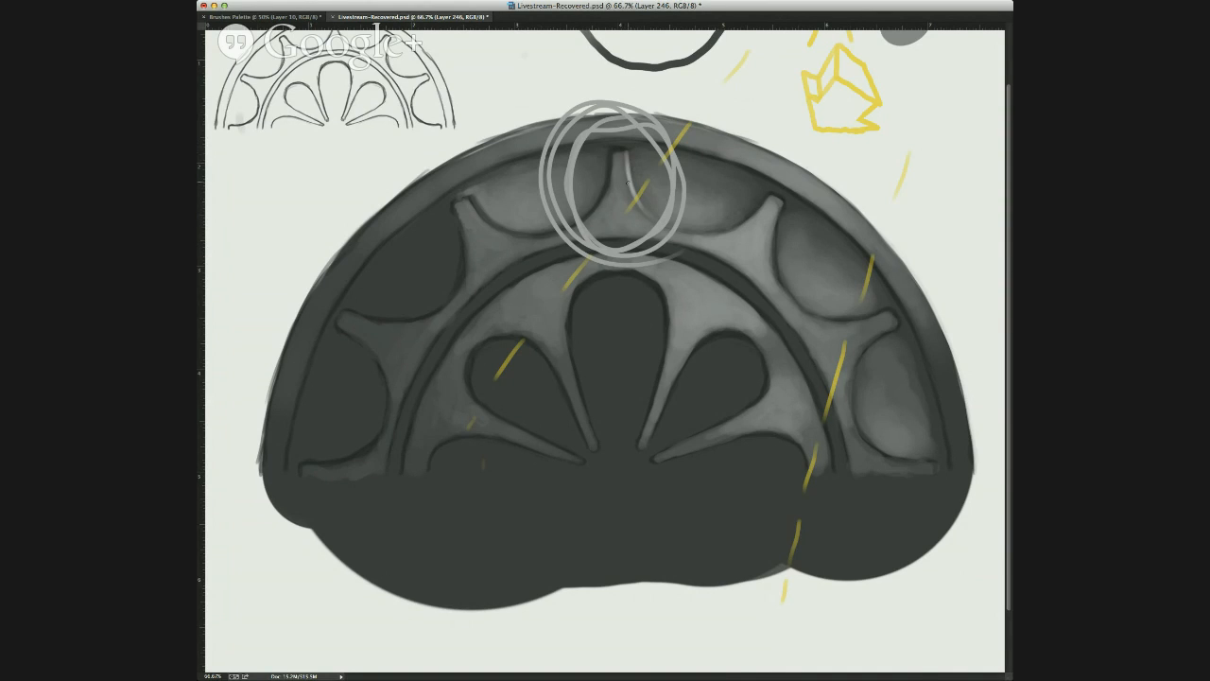
drag(671, 96, 637, 167)
key(super+z)
Refine the tip of the centre spike against the rim with greys sampled beside it.
mouse_move(614, 150)
mouse_down()
mouse_move(629, 158)
mouse_move(610, 149)
mouse_move(630, 148)
mouse_up()
alt+click(612, 149)
alt+click(626, 146)
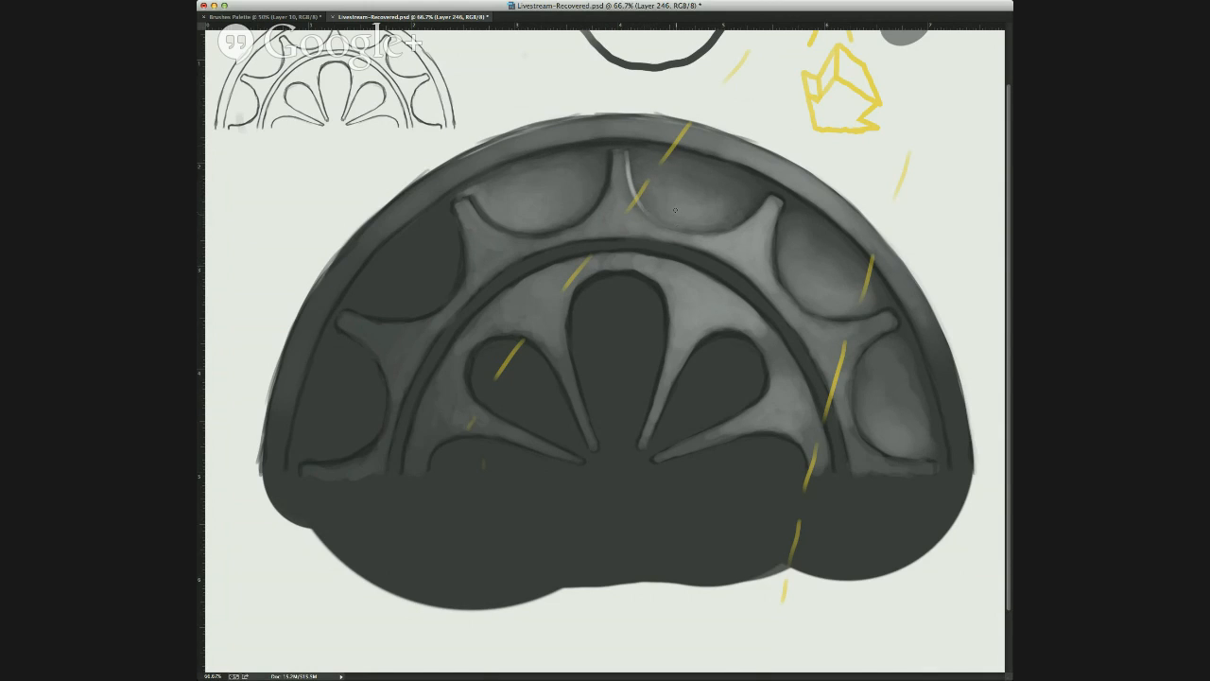
Brighten the lower middle of the hollow right of the centre spike, darken its upper part, and undo the long wavy line.
drag(688, 213, 694, 214)
mouse_move(691, 213)
mouse_down()
mouse_move(679, 201)
mouse_move(710, 199)
mouse_move(676, 187)
mouse_move(688, 216)
mouse_move(718, 210)
mouse_move(690, 193)
mouse_move(735, 155)
mouse_up()
mouse_move(711, 145)
mouse_down()
mouse_move(725, 147)
mouse_move(773, 163)
mouse_move(711, 143)
mouse_move(779, 177)
mouse_move(729, 144)
mouse_move(689, 139)
mouse_up()
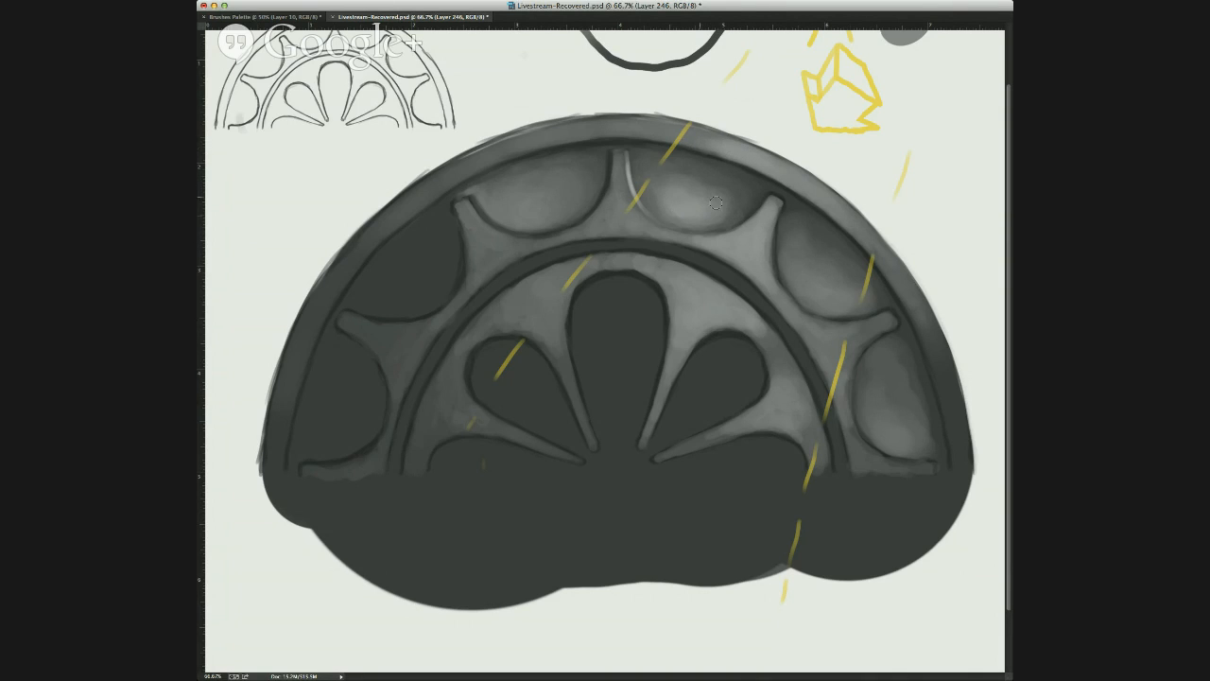
drag(768, 218, 756, 224)
alt+click(734, 220)
mouse_move(739, 163)
mouse_down()
mouse_move(709, 253)
mouse_move(702, 544)
mouse_up()
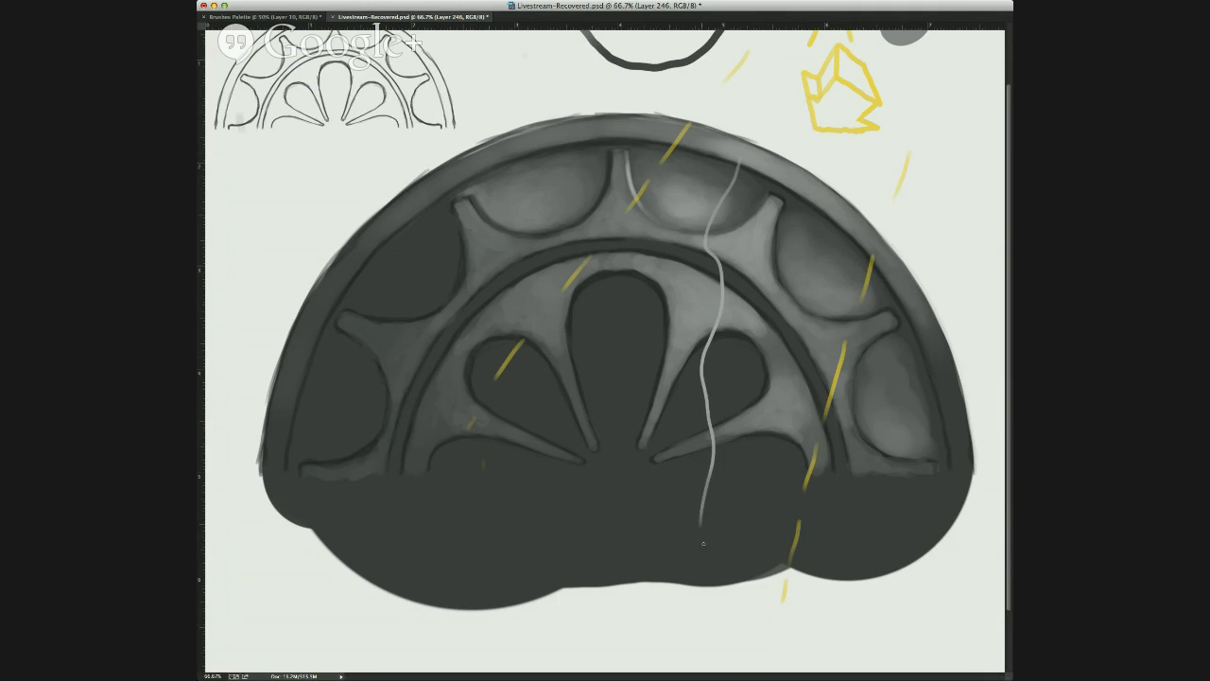
key(ctrl+z)
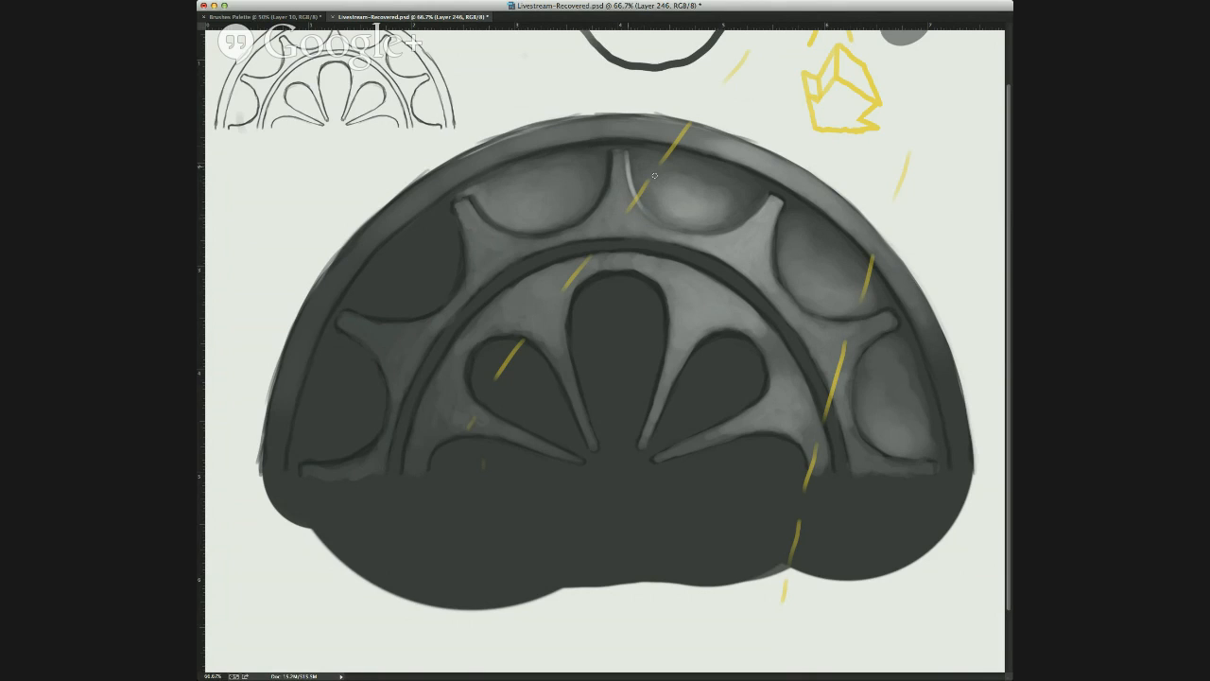
Soften the highlight in the hollow right of the centre spike with a grey sampled from it.
drag(631, 185, 625, 180)
alt+click(693, 217)
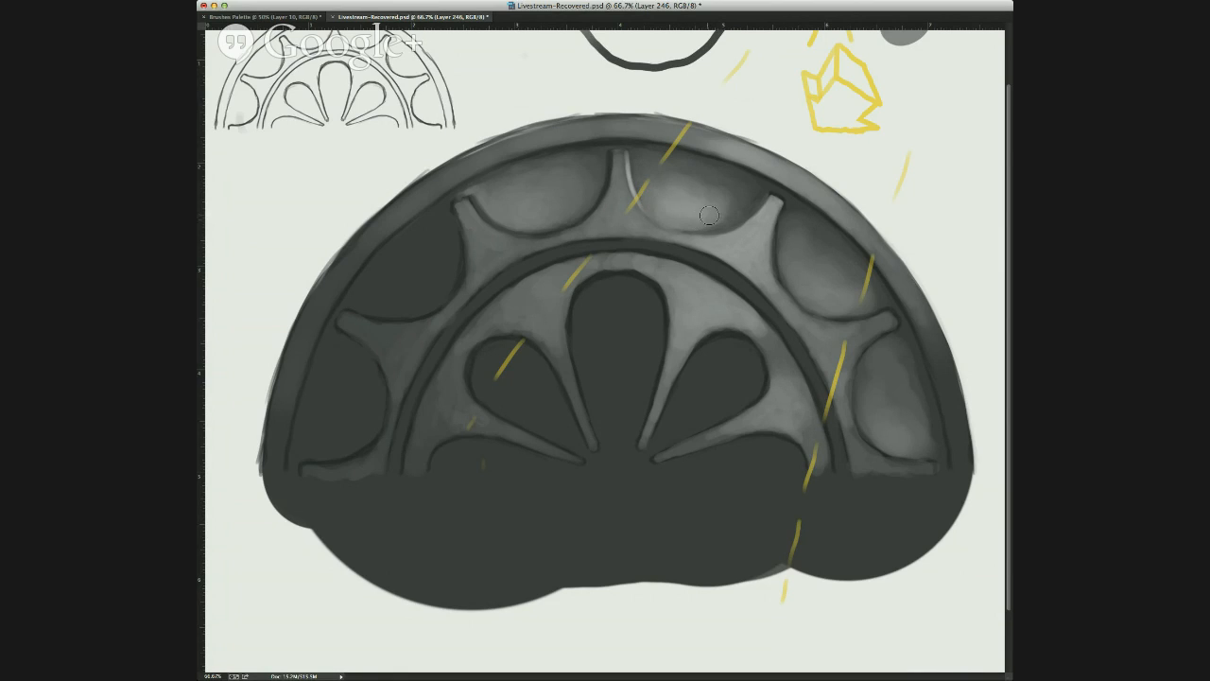
drag(681, 201, 668, 210)
Shade the central petal as a rounded form, with a light grey middle fading to dark along its edges.
mouse_move(627, 321)
mouse_down()
mouse_move(610, 348)
mouse_move(634, 356)
mouse_move(598, 318)
mouse_move(598, 372)
mouse_move(621, 427)
mouse_move(637, 377)
mouse_move(627, 306)
mouse_move(589, 327)
mouse_move(588, 349)
mouse_move(607, 328)
mouse_move(600, 318)
mouse_move(614, 335)
mouse_move(601, 311)
mouse_move(588, 339)
mouse_move(601, 295)
mouse_move(585, 333)
mouse_move(599, 298)
mouse_move(619, 300)
mouse_move(606, 305)
mouse_move(611, 342)
mouse_move(616, 301)
mouse_move(625, 326)
mouse_move(598, 307)
mouse_move(637, 329)
mouse_move(597, 332)
mouse_move(603, 374)
mouse_move(588, 341)
mouse_move(608, 391)
mouse_move(622, 351)
mouse_move(606, 336)
mouse_move(614, 421)
mouse_move(604, 374)
mouse_move(597, 398)
mouse_move(610, 382)
mouse_move(612, 324)
mouse_move(602, 330)
mouse_move(597, 394)
mouse_move(610, 435)
mouse_move(582, 328)
mouse_up()
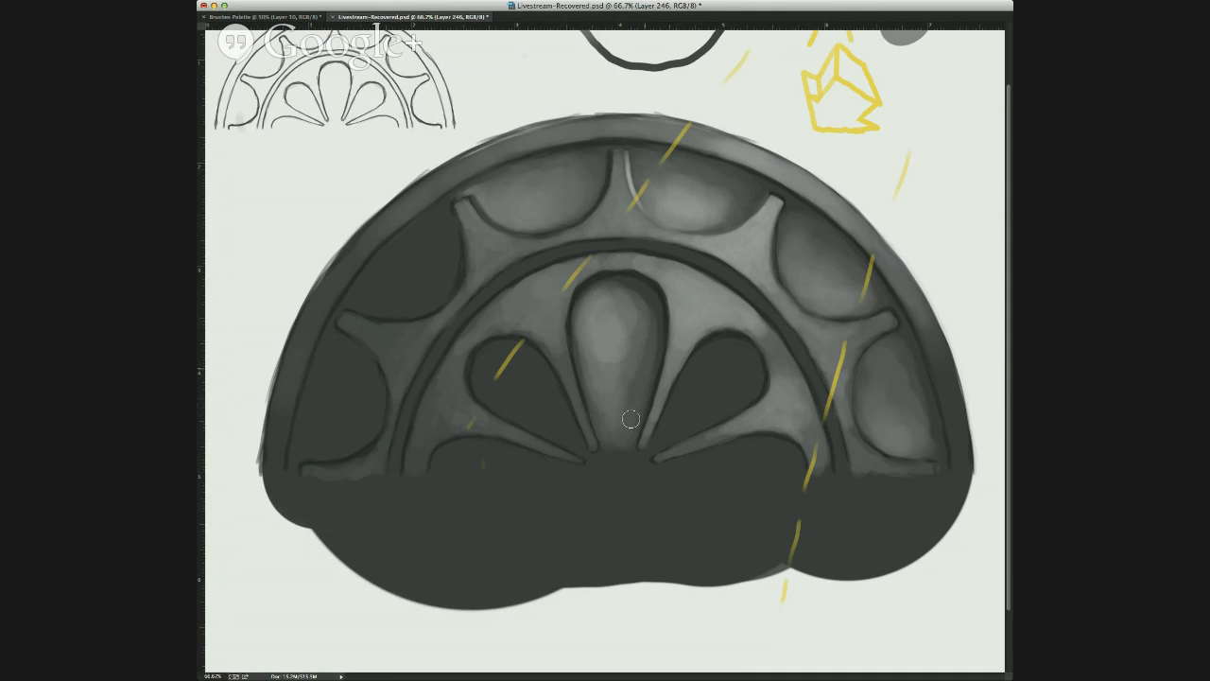
drag(639, 369, 623, 370)
mouse_move(623, 327)
mouse_down()
mouse_move(613, 413)
mouse_move(610, 367)
mouse_up()
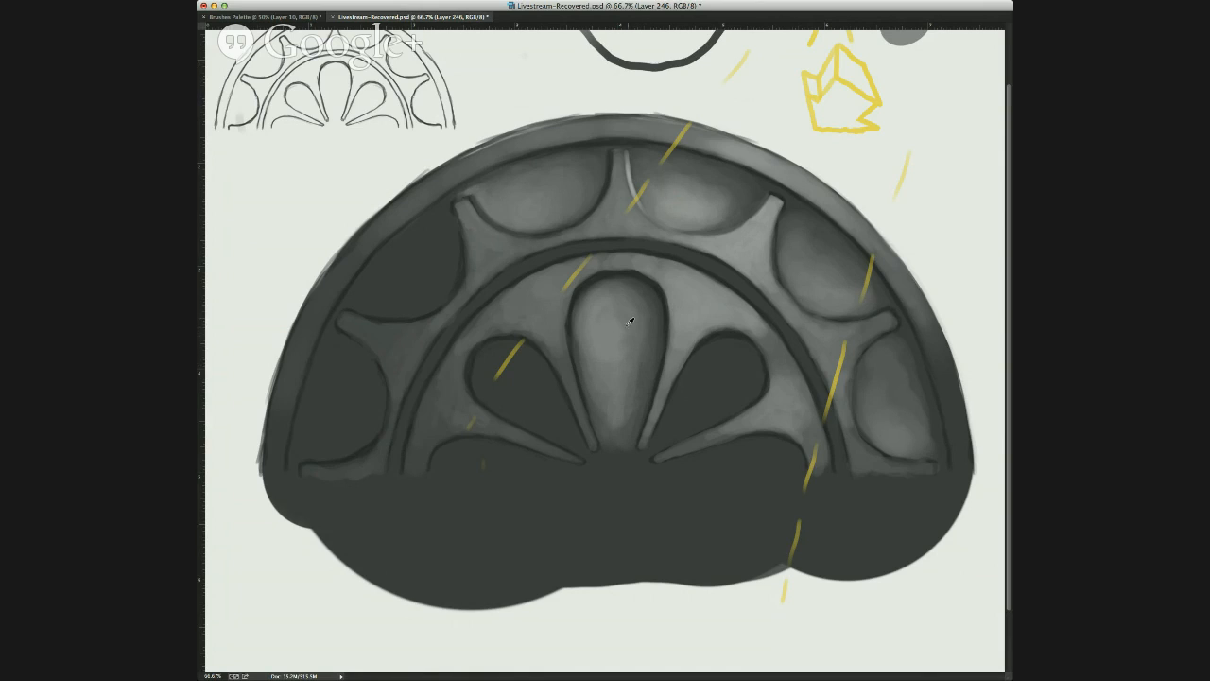
key(bracketright)
key(bracketright)
key(bracketright)
click(607, 389)
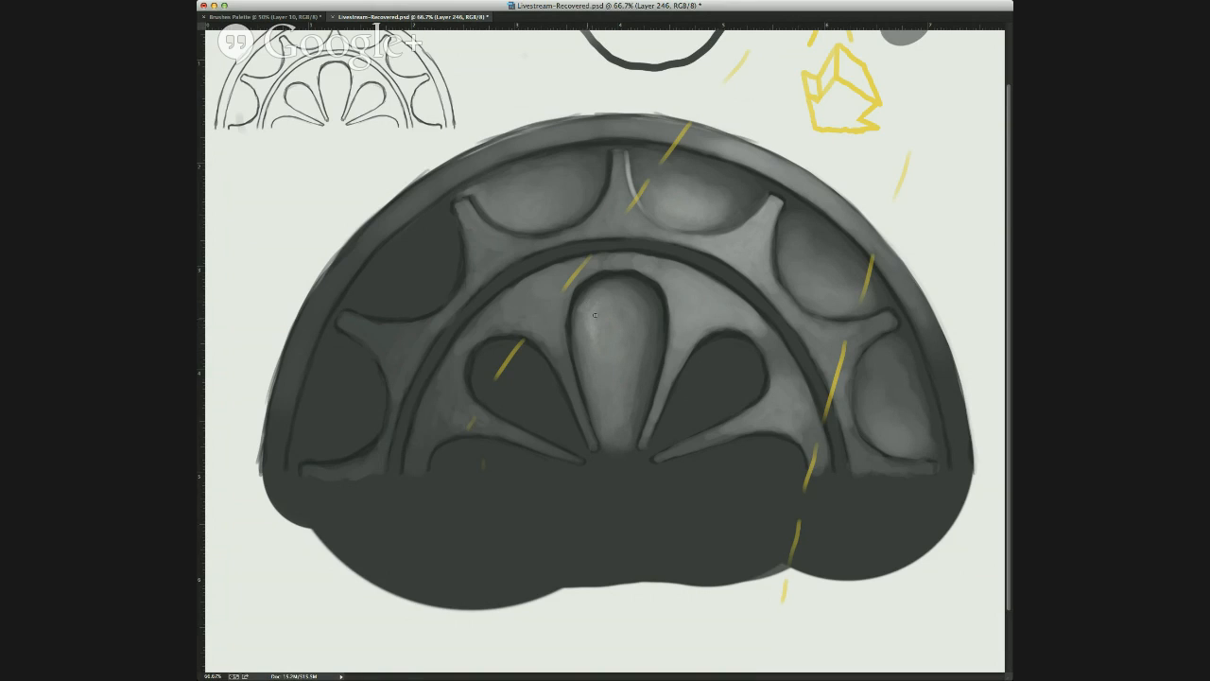
Paint a bright highlight on the inner band beside the upper-right edge of the central petal.
drag(665, 289, 674, 322)
mouse_move(664, 285)
mouse_down()
mouse_move(671, 312)
mouse_move(646, 274)
mouse_move(669, 339)
mouse_up()
mouse_move(724, 199)
mouse_down()
mouse_move(700, 302)
mouse_move(706, 284)
mouse_move(671, 338)
mouse_move(675, 304)
mouse_move(662, 289)
mouse_move(675, 314)
mouse_up()
key(ctrl+z)
mouse_move(652, 272)
mouse_down()
mouse_move(676, 302)
mouse_move(717, 287)
mouse_move(697, 278)
mouse_move(674, 293)
mouse_move(659, 275)
mouse_move(693, 278)
mouse_move(695, 296)
mouse_move(675, 277)
mouse_move(683, 312)
mouse_move(696, 292)
mouse_move(714, 298)
mouse_move(663, 275)
mouse_move(675, 317)
mouse_up()
drag(656, 272, 694, 283)
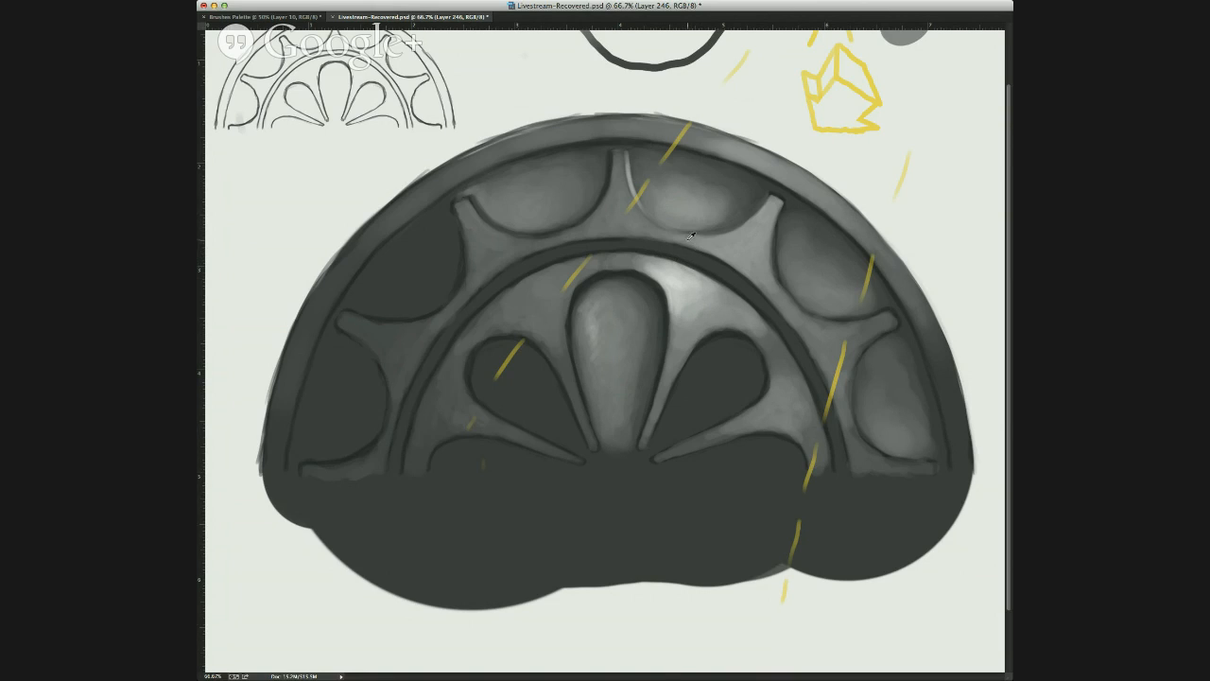
drag(720, 157, 698, 249)
key(super+z)
drag(707, 302, 700, 259)
key(super+z)
Brighten the outer band beneath the hollow right of the centre spike and strengthen that hollow's highlight.
alt+click(671, 240)
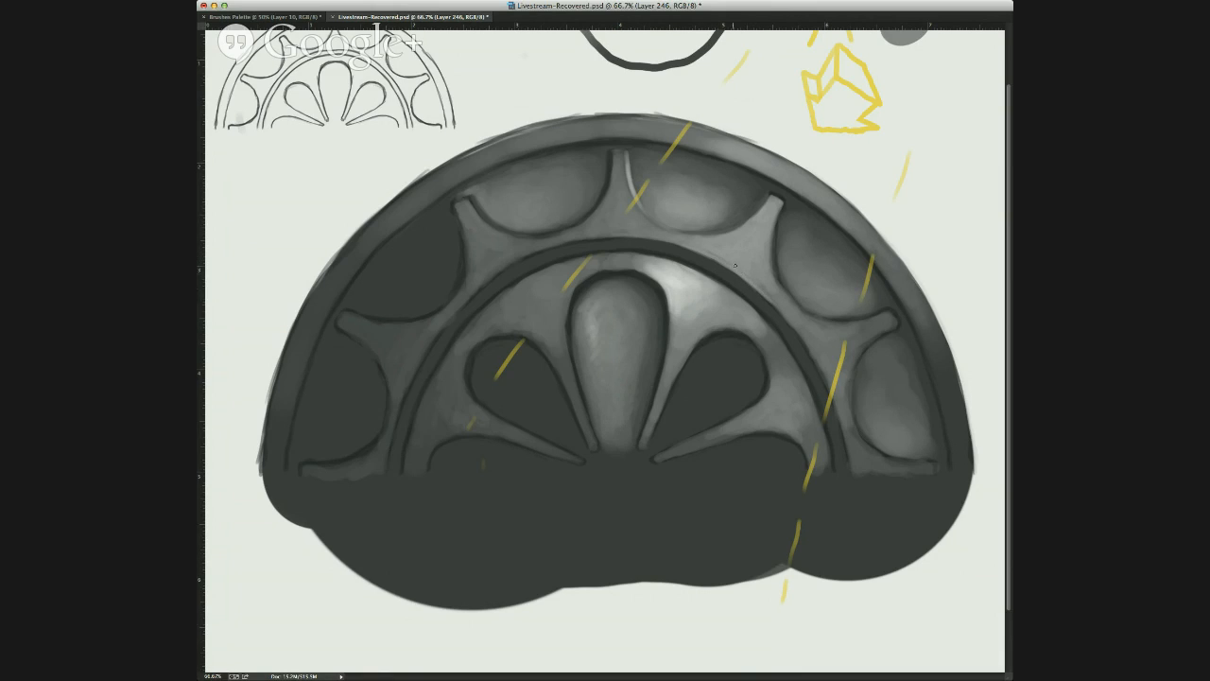
click(716, 261)
click(700, 253)
click(766, 284)
mouse_move(653, 266)
mouse_down()
mouse_move(683, 274)
mouse_move(697, 239)
mouse_move(674, 237)
mouse_move(713, 251)
mouse_up()
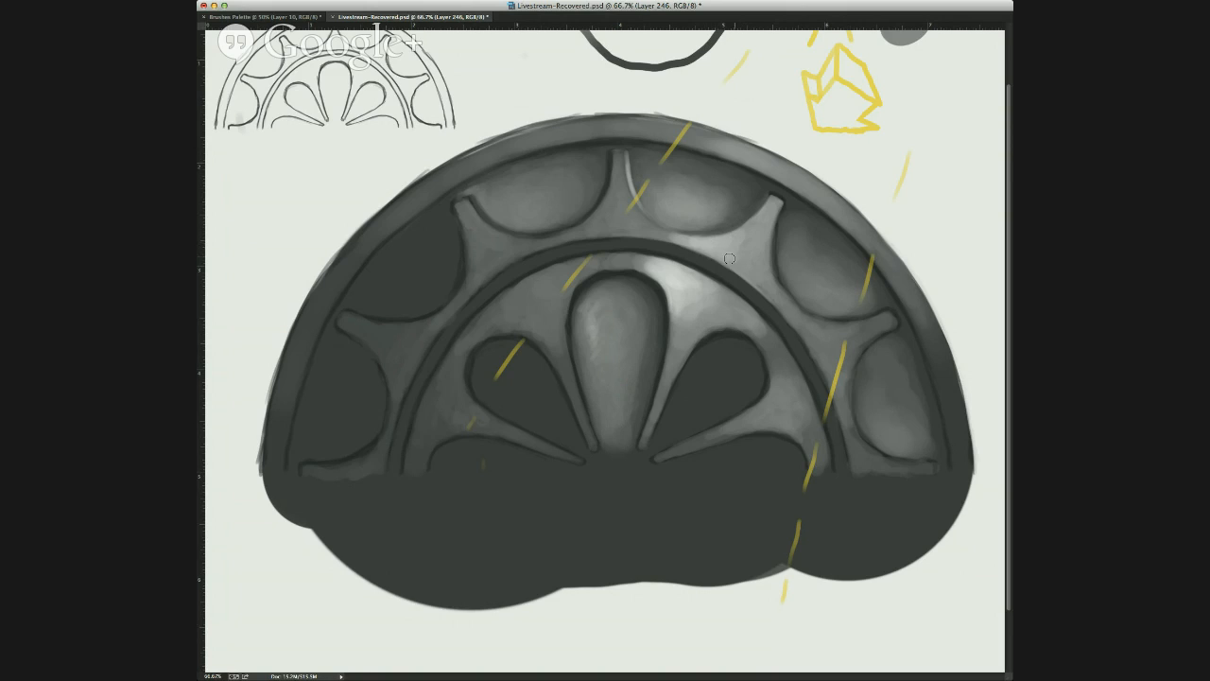
drag(669, 234, 664, 239)
drag(588, 203, 638, 419)
mouse_move(713, 435)
mouse_down()
mouse_move(547, 426)
mouse_move(881, 399)
mouse_move(692, 162)
mouse_up()
key(super+z)
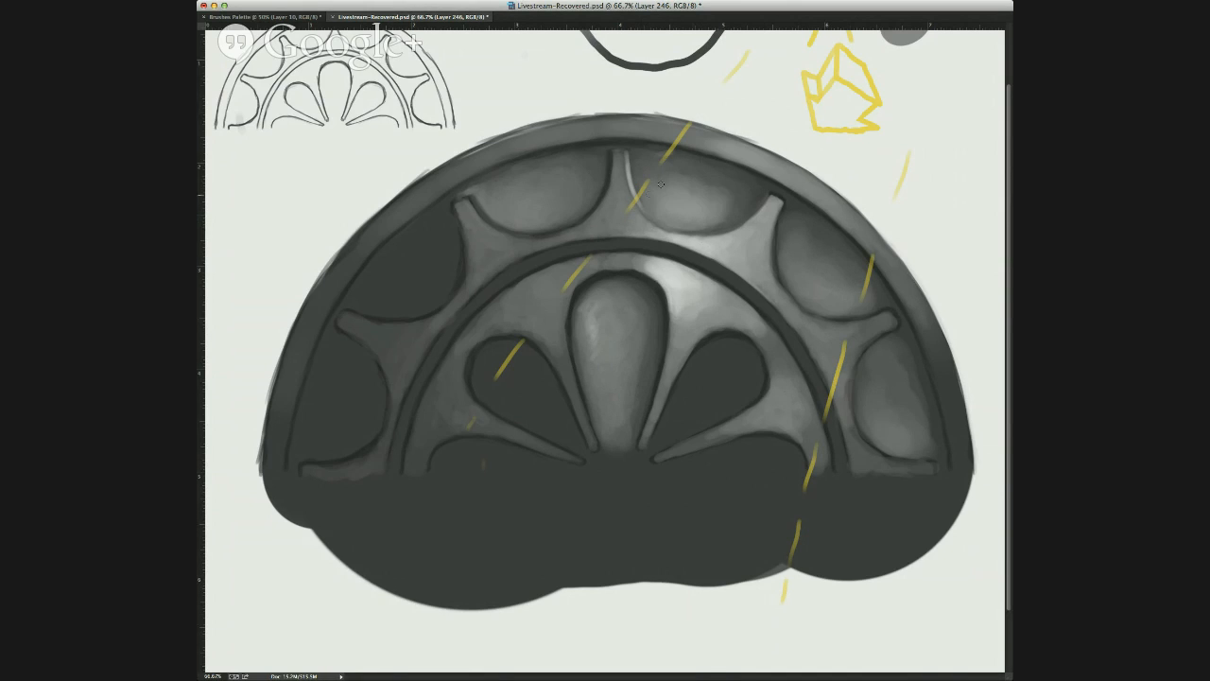
drag(690, 219, 698, 218)
mouse_move(756, 90)
mouse_down()
mouse_move(728, 85)
mouse_move(878, 138)
mouse_move(596, 361)
mouse_up()
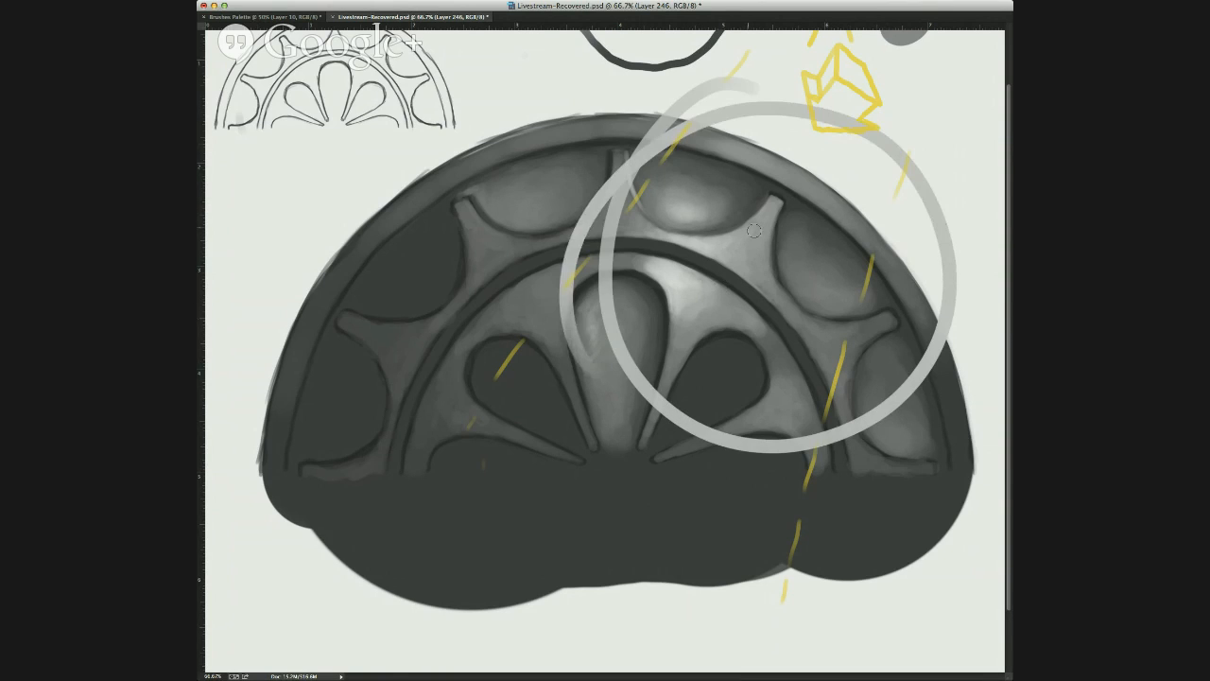
key(ctrl+z)
mouse_move(893, 142)
mouse_down()
mouse_move(883, 338)
mouse_move(824, 489)
mouse_move(766, 550)
mouse_move(667, 516)
mouse_move(518, 513)
mouse_up()
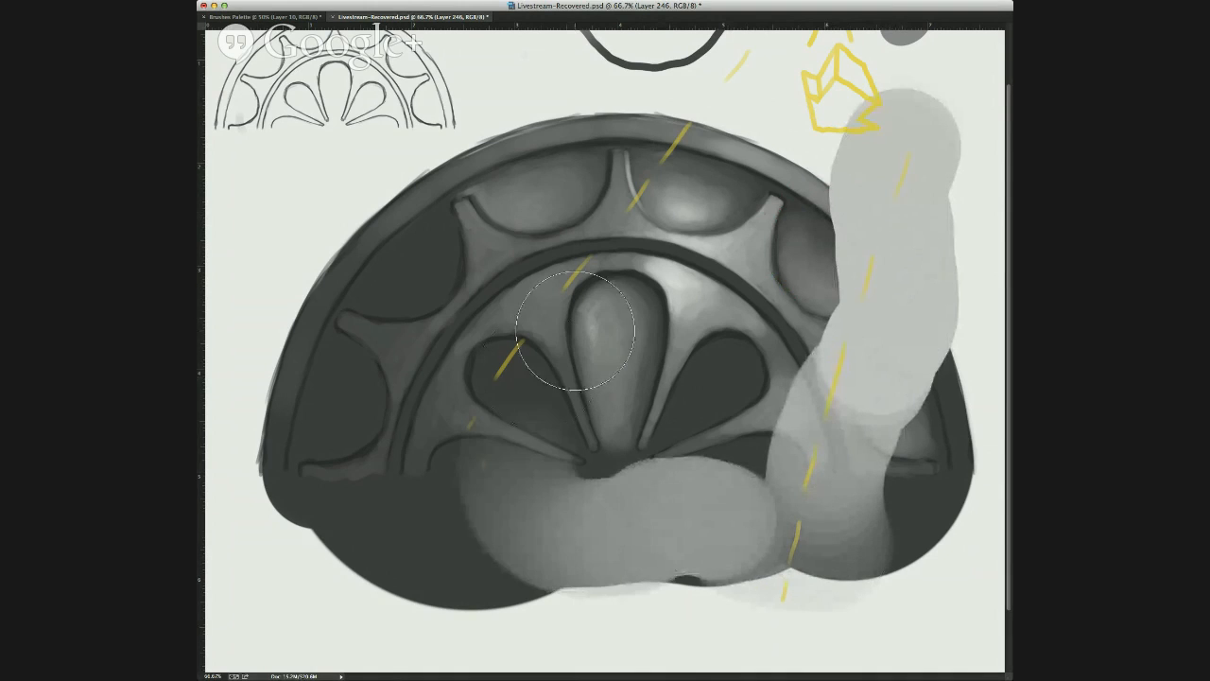
key(ctrl+z)
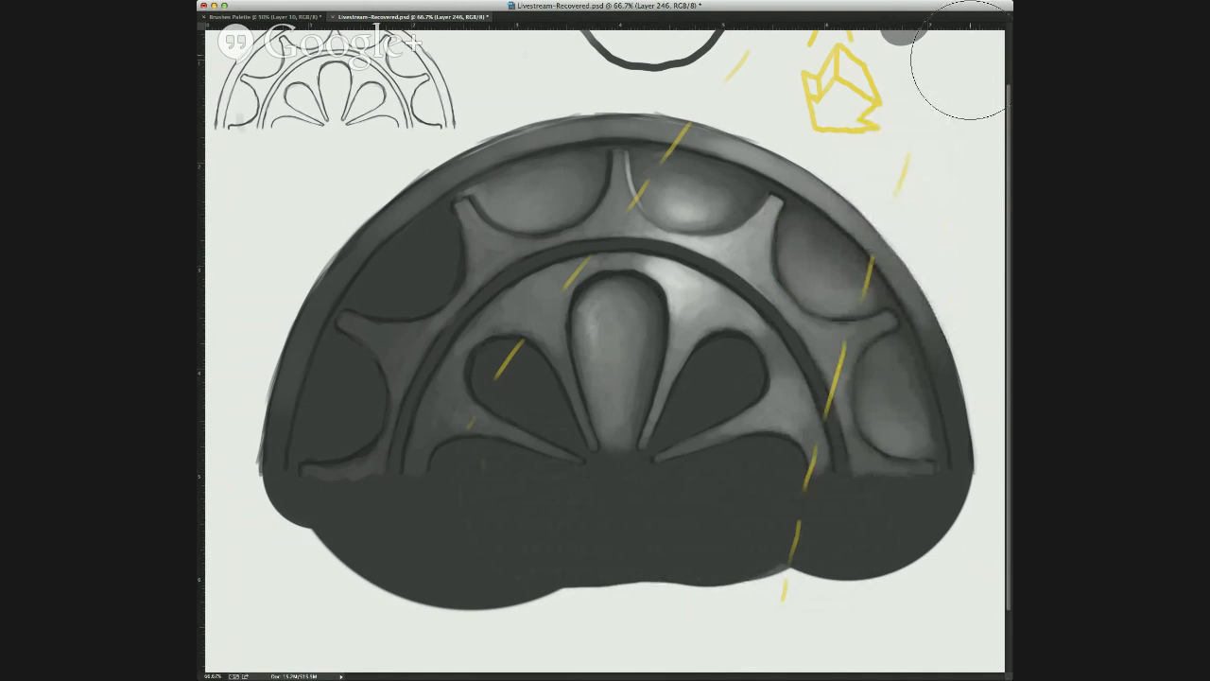
mouse_move(855, 426)
mouse_down()
mouse_move(769, 526)
mouse_move(586, 558)
mouse_move(783, 257)
mouse_move(643, 194)
mouse_move(397, 180)
mouse_up()
key(ctrl+z)
Refine the edge of the dark groove above and right of the central petal with greys sampled from the adjoining bands.
alt+click(725, 247)
alt+click(656, 274)
alt+click(673, 281)
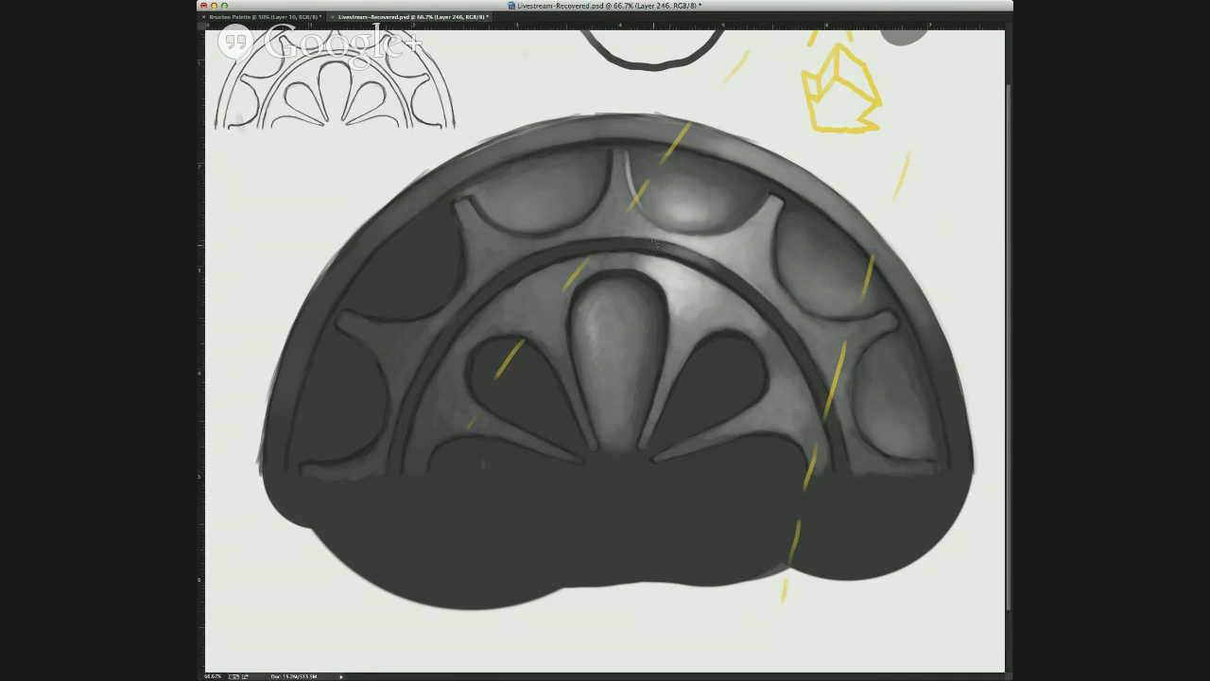
alt+click(702, 259)
drag(670, 263, 636, 255)
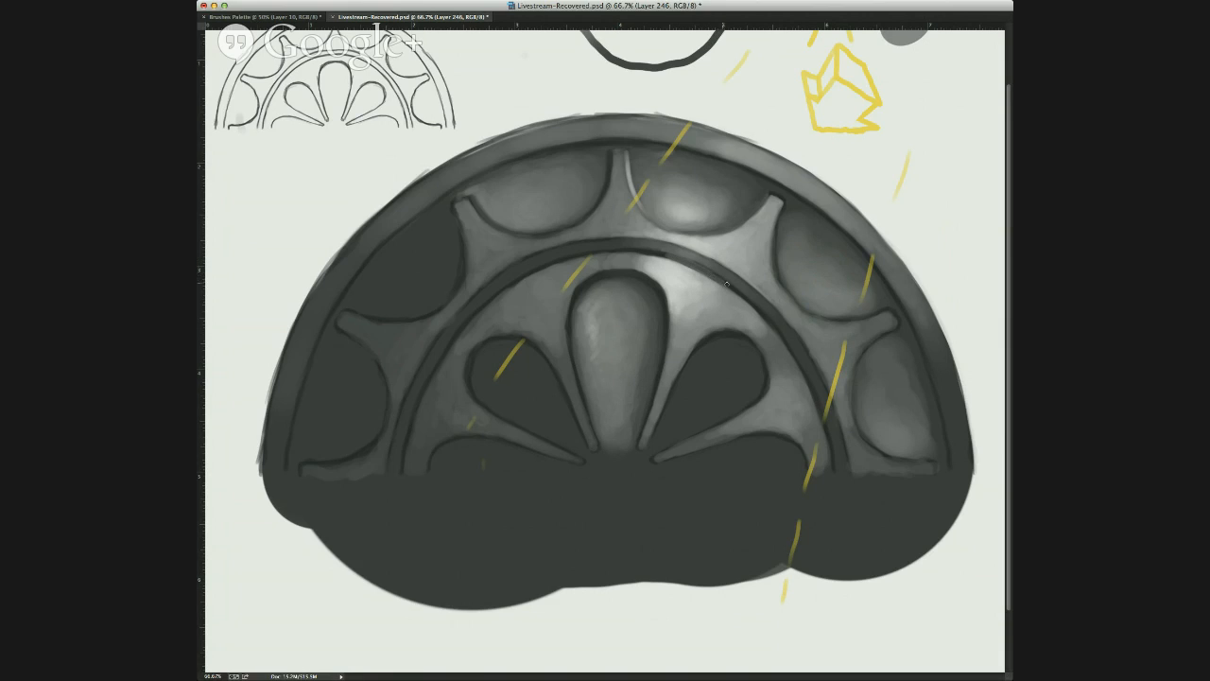
drag(664, 255, 639, 251)
mouse_move(722, 189)
mouse_down()
mouse_move(699, 255)
mouse_move(709, 262)
mouse_up()
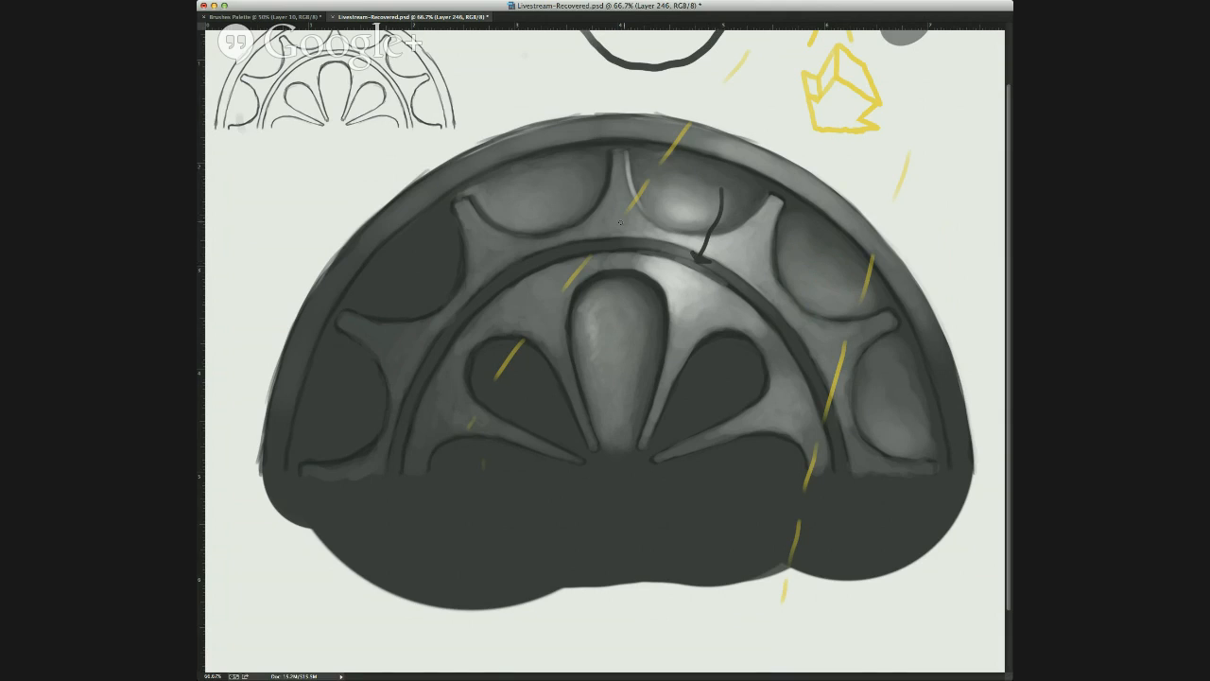
key(super+z)
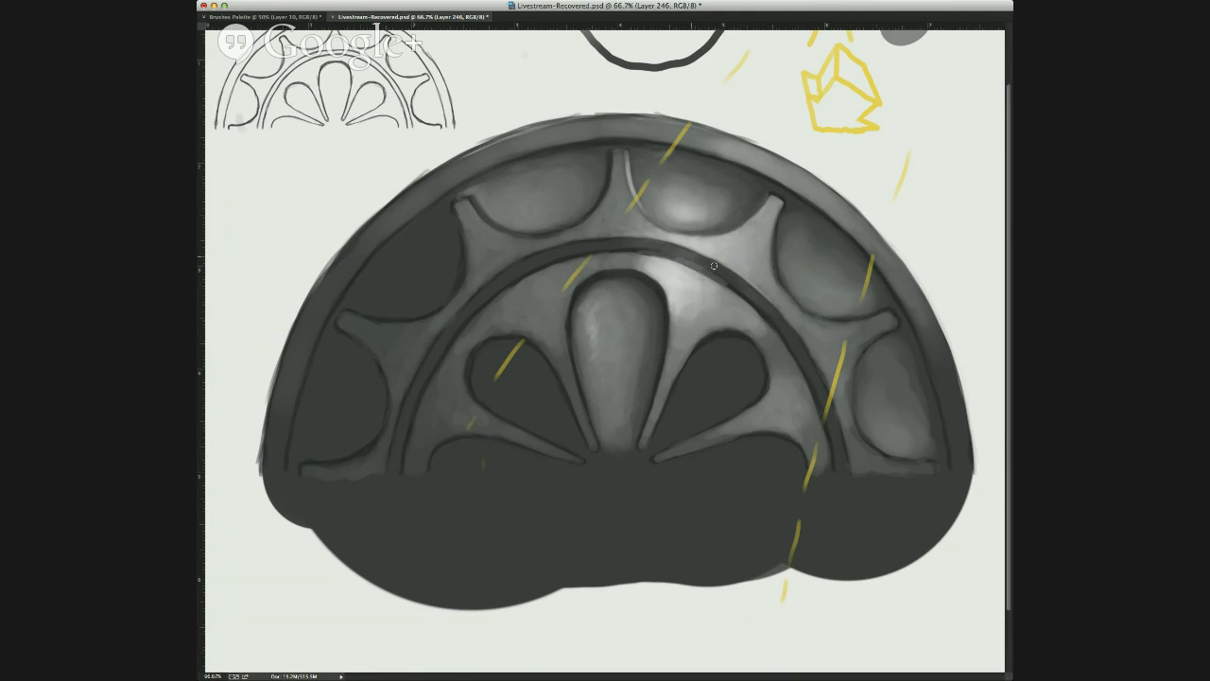
mouse_move(716, 147)
mouse_down()
mouse_move(720, 245)
mouse_move(705, 232)
mouse_move(741, 238)
mouse_up()
key(super+z)
mouse_move(694, 389)
mouse_down()
mouse_move(694, 272)
mouse_move(715, 291)
mouse_move(699, 274)
mouse_up()
key(super+z)
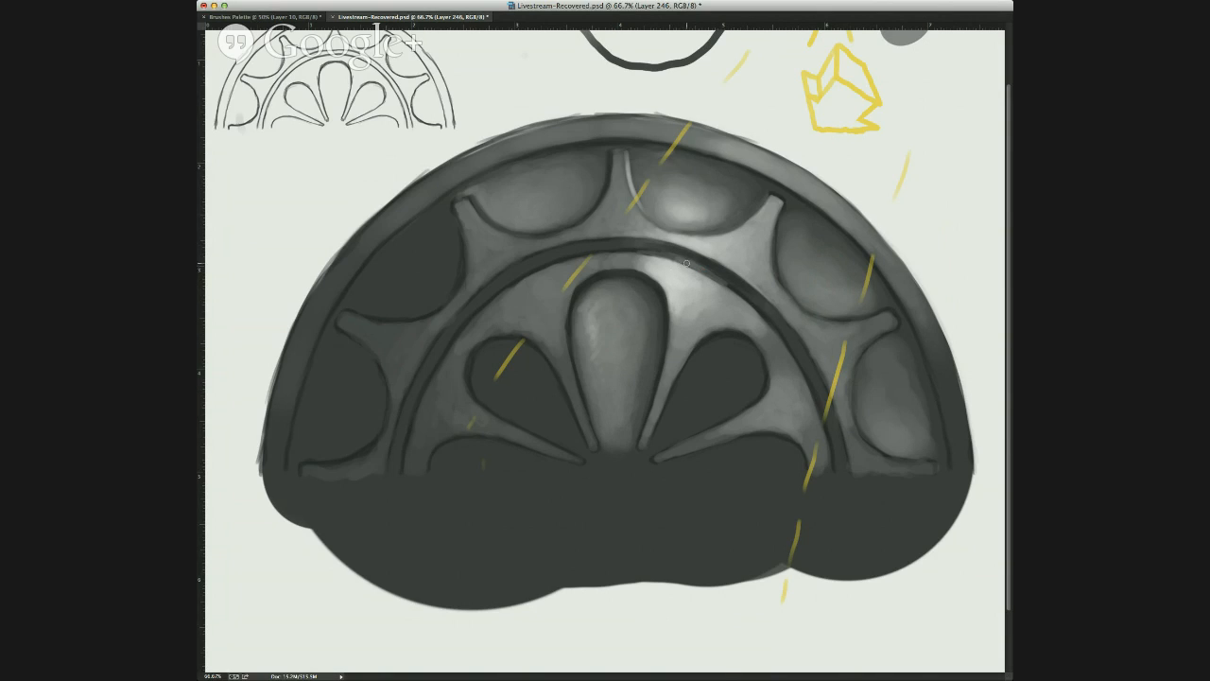
mouse_move(671, 138)
mouse_down()
mouse_move(677, 263)
mouse_move(669, 251)
mouse_up()
key(super+z)
Add a fine light edge where the inner band meets the dark groove right of the central petal, using sampled greys.
drag(696, 262, 694, 267)
alt+click(683, 263)
alt+click(629, 250)
alt+click(636, 274)
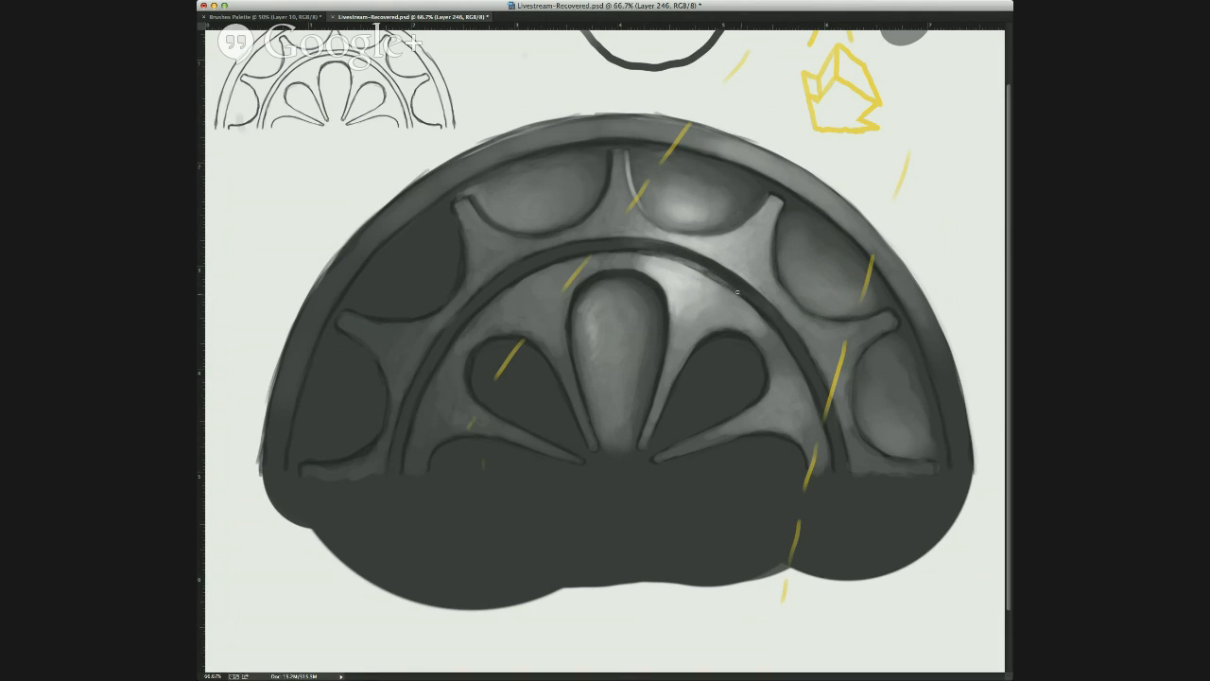
alt+click(690, 273)
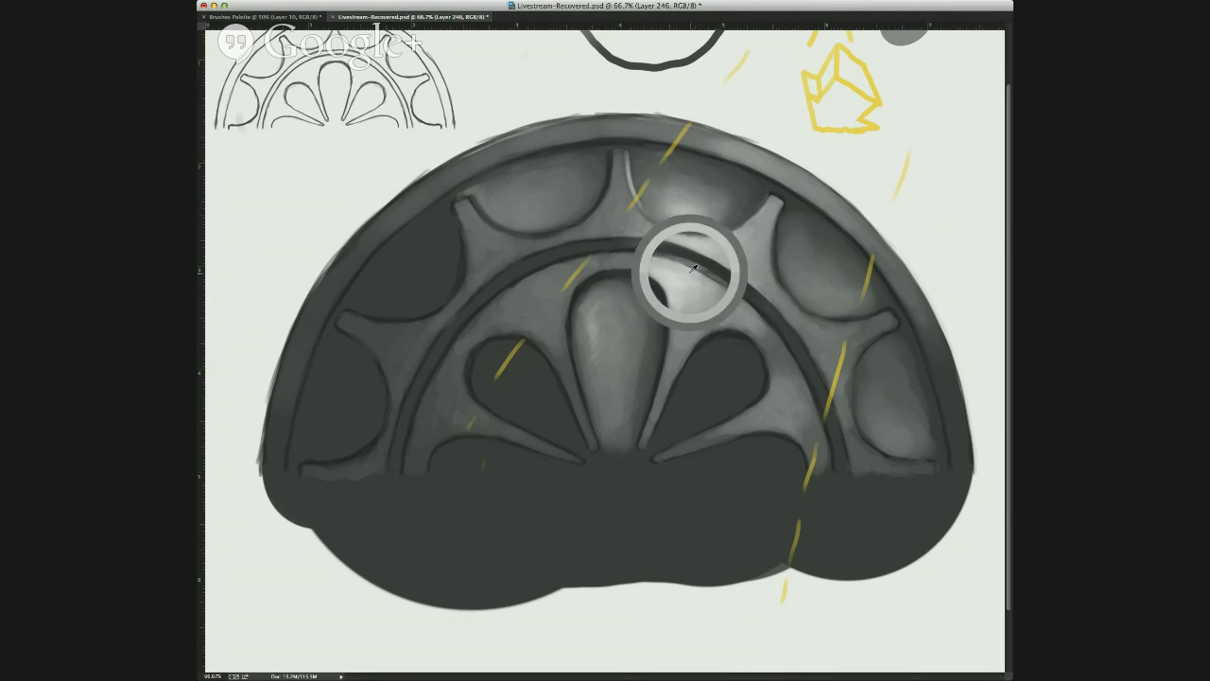
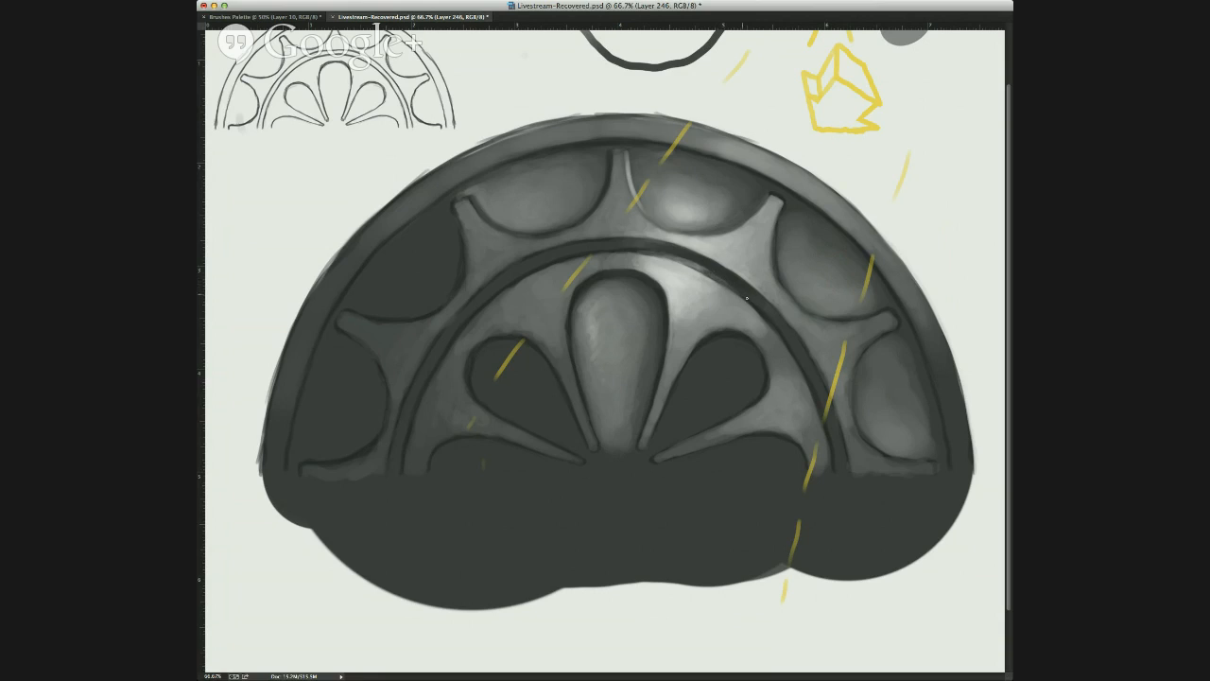
Blend the inner band's highlight between the central and right petals with a sampled grey, and undo the stray stroke.
alt+click(730, 321)
mouse_move(816, 145)
mouse_down()
mouse_move(635, 100)
mouse_move(815, 100)
mouse_move(606, 157)
mouse_up()
key(super+z)
drag(674, 287, 667, 292)
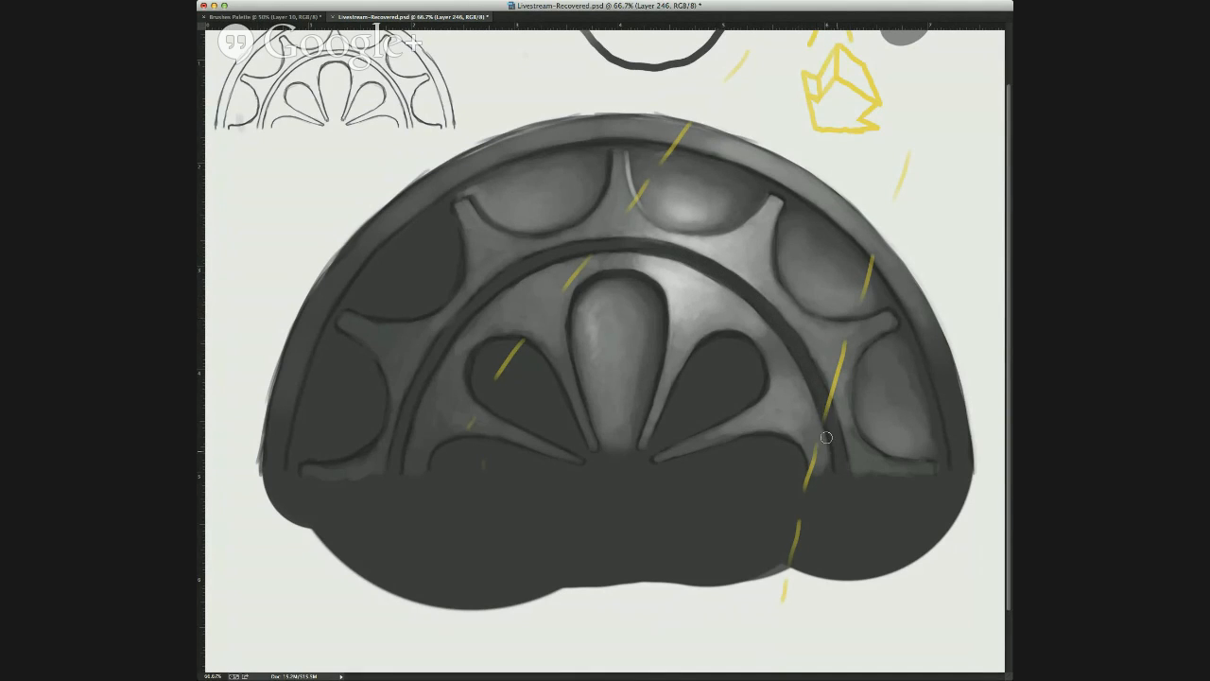
drag(721, 290, 739, 301)
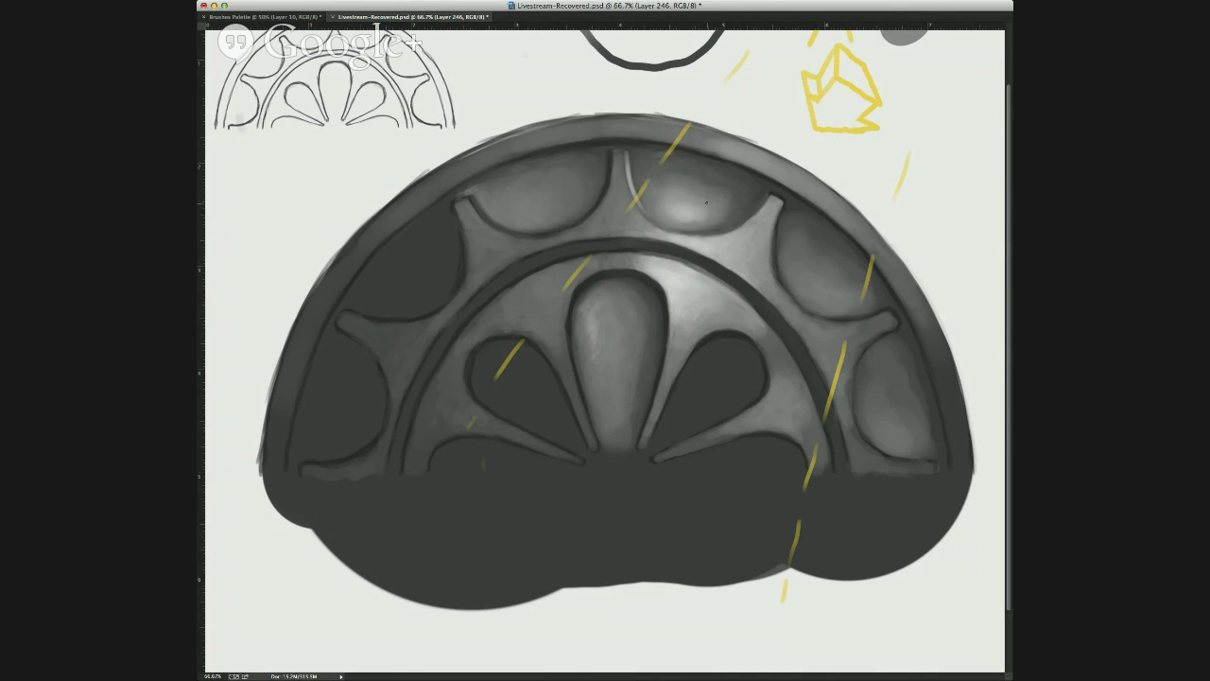
Touch up the bright bands on both sides of the groove right of centre with sampled greys, and undo the last light stroke.
alt+click(780, 142)
mouse_move(711, 272)
mouse_down()
mouse_move(702, 282)
mouse_move(725, 270)
mouse_up()
alt+click(700, 274)
drag(740, 250, 735, 260)
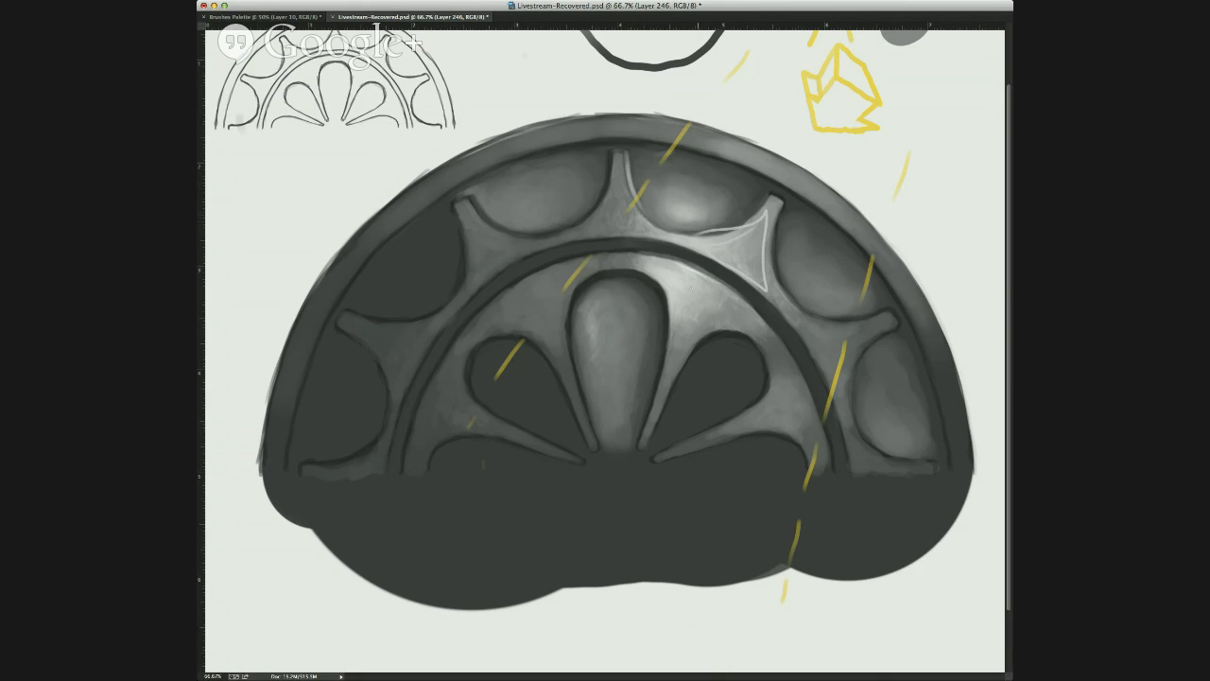
mouse_move(685, 316)
mouse_down()
mouse_move(738, 315)
mouse_move(705, 291)
mouse_up()
key(super+z)
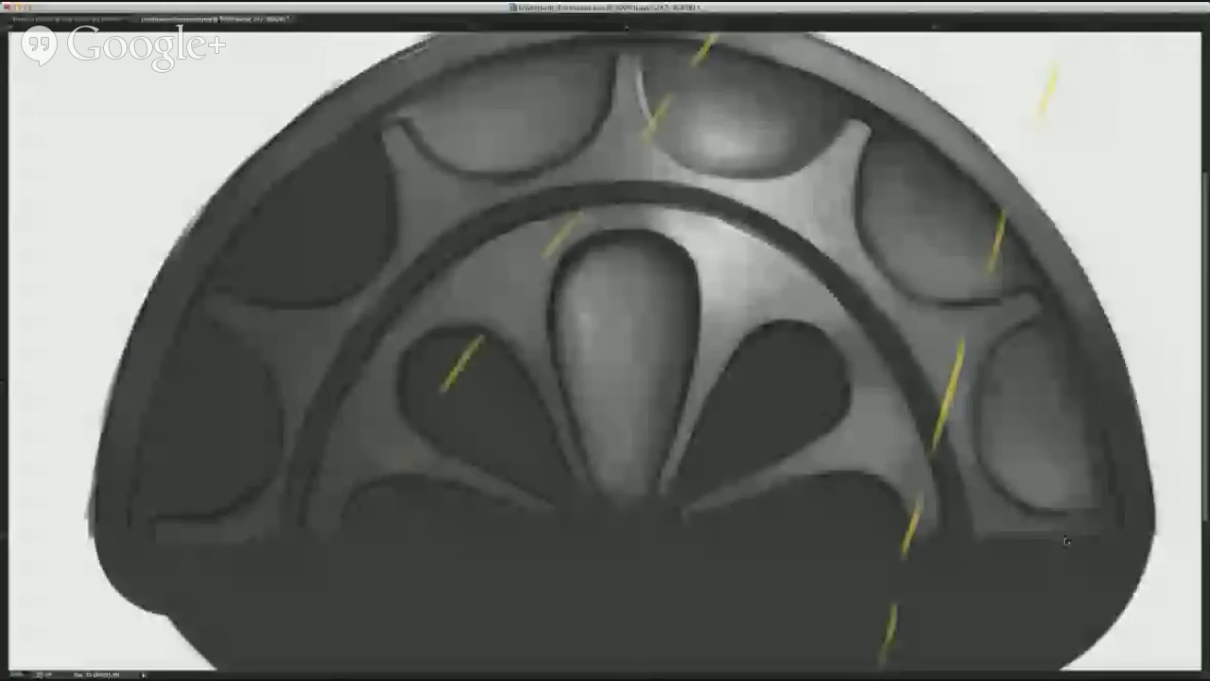
drag(784, 8, 677, 18)
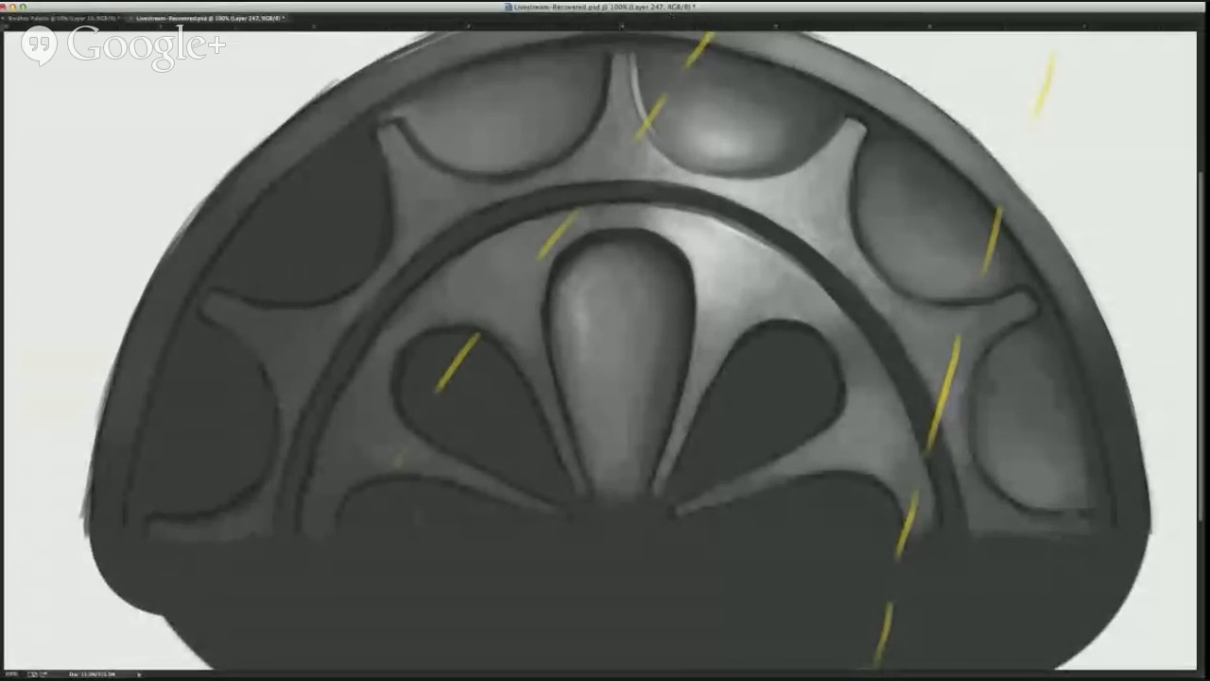
scroll(836, 222, up, 3)
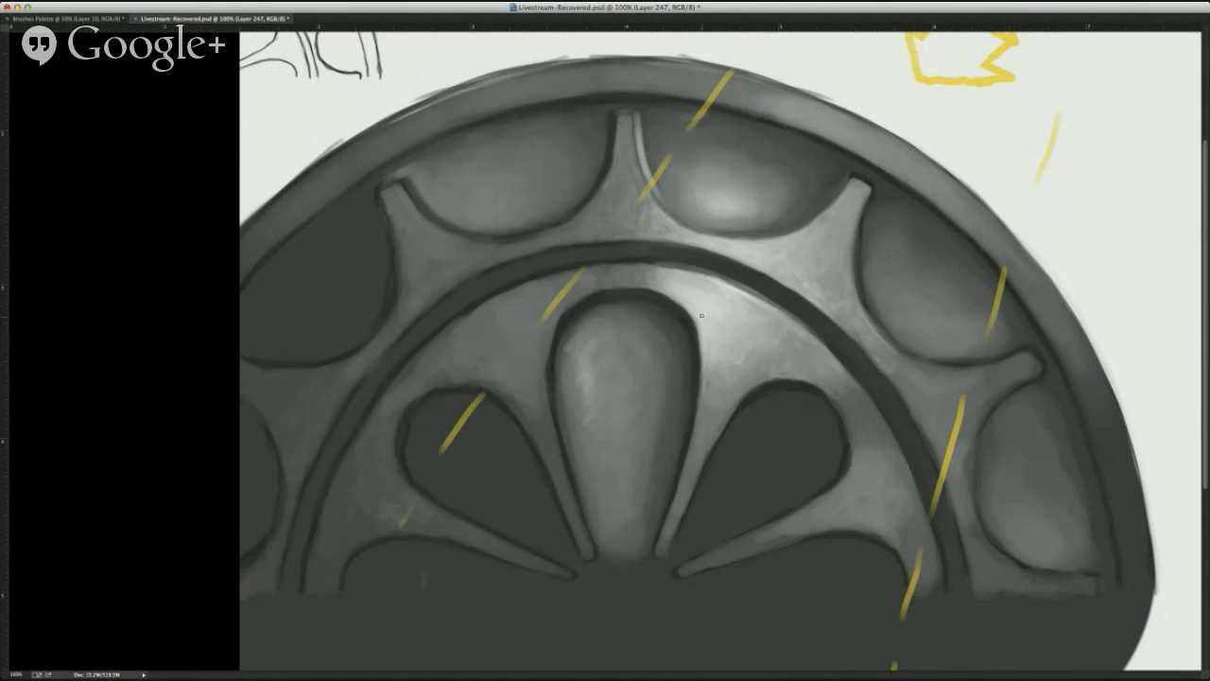
mouse_move(717, 328)
mouse_down()
mouse_move(721, 374)
mouse_move(716, 308)
mouse_move(730, 335)
mouse_move(746, 325)
mouse_move(775, 341)
mouse_up()
mouse_move(796, 361)
mouse_down()
mouse_move(751, 367)
mouse_move(729, 390)
mouse_up()
mouse_move(754, 346)
mouse_down()
mouse_move(730, 356)
mouse_move(716, 386)
mouse_move(714, 334)
mouse_move(669, 282)
mouse_move(716, 299)
mouse_move(701, 316)
mouse_move(708, 355)
mouse_move(714, 343)
mouse_up()
key(Delete)
Draw a thin dark branching outline in the inner band between the central and right petals, and undo the last stray strokes.
mouse_move(694, 301)
mouse_down()
mouse_move(709, 310)
mouse_move(713, 297)
mouse_move(710, 310)
mouse_up()
drag(714, 305, 728, 291)
drag(717, 333, 696, 437)
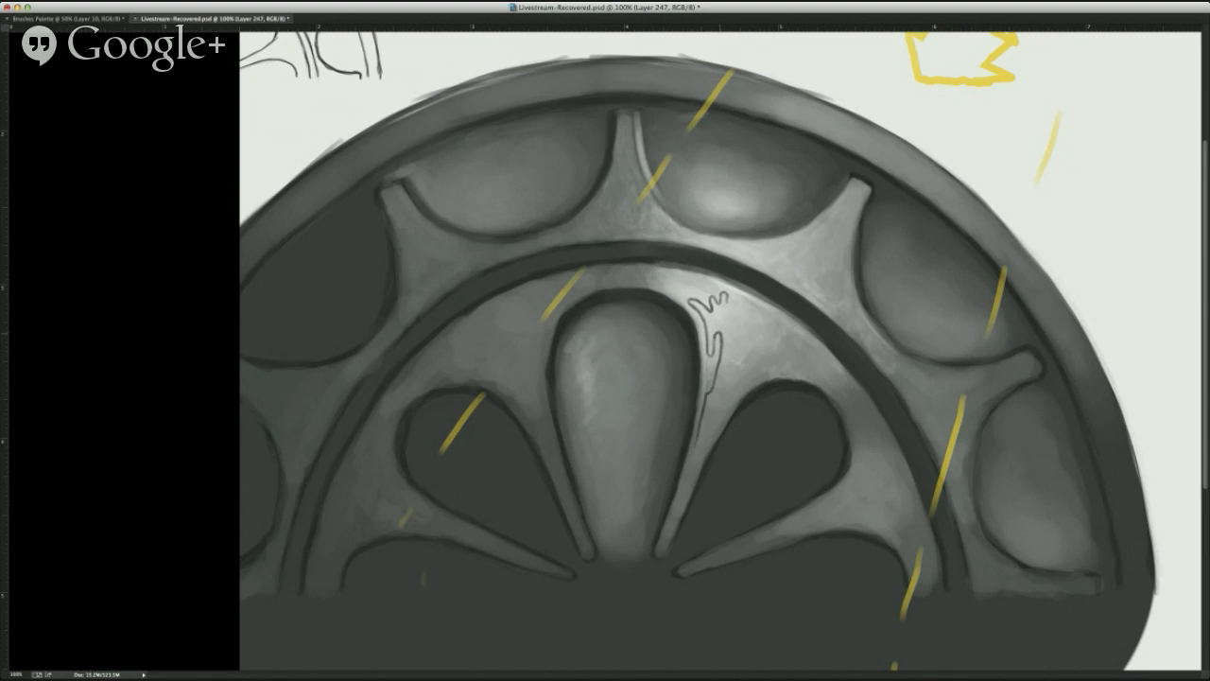
drag(725, 307, 734, 322)
drag(708, 353, 705, 401)
key(alt+super+z)
key(alt+super+z)
key(alt+super+z)
key(alt+super+z)
Paste a copy of the branching outline, flip it, and rotate it into place as the second half beside the right petal.
key(super+v)
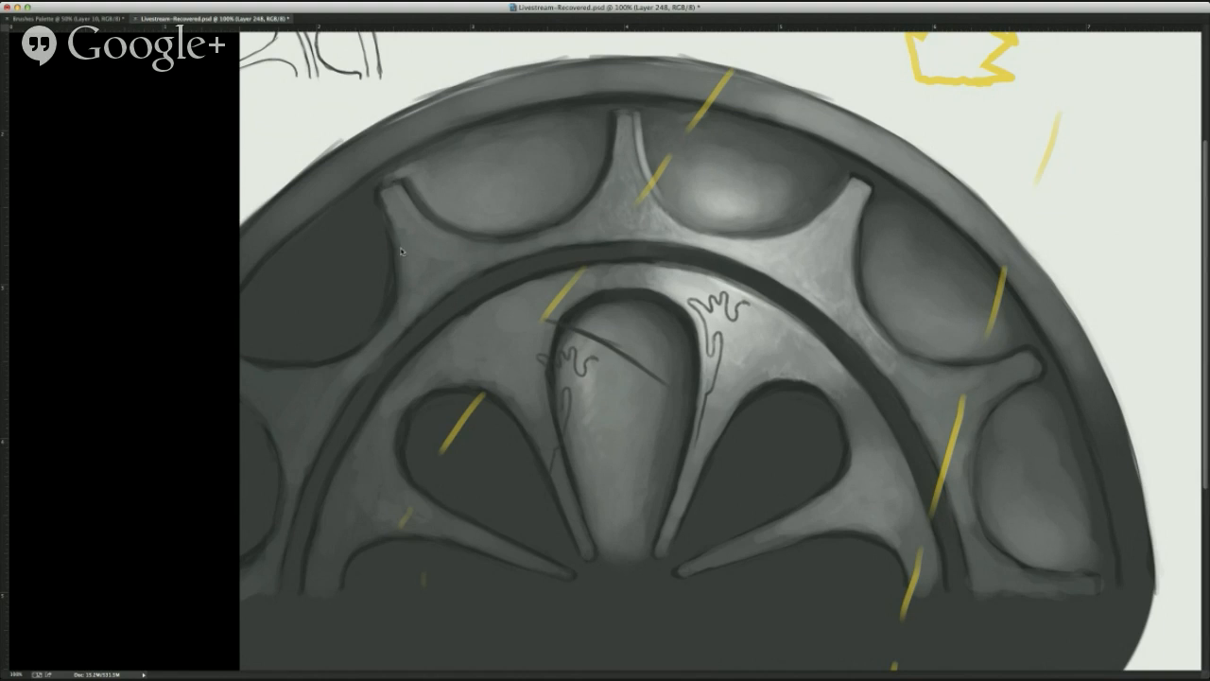
click(470, 261)
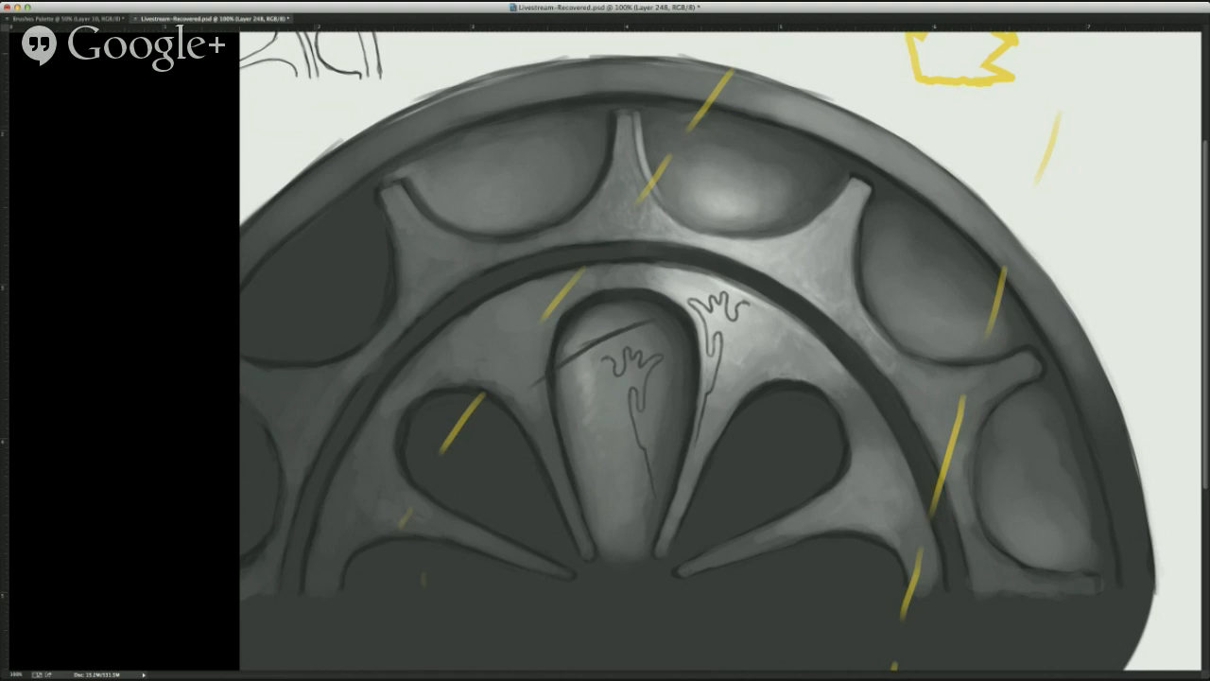
key(super+t)
drag(672, 310, 820, 340)
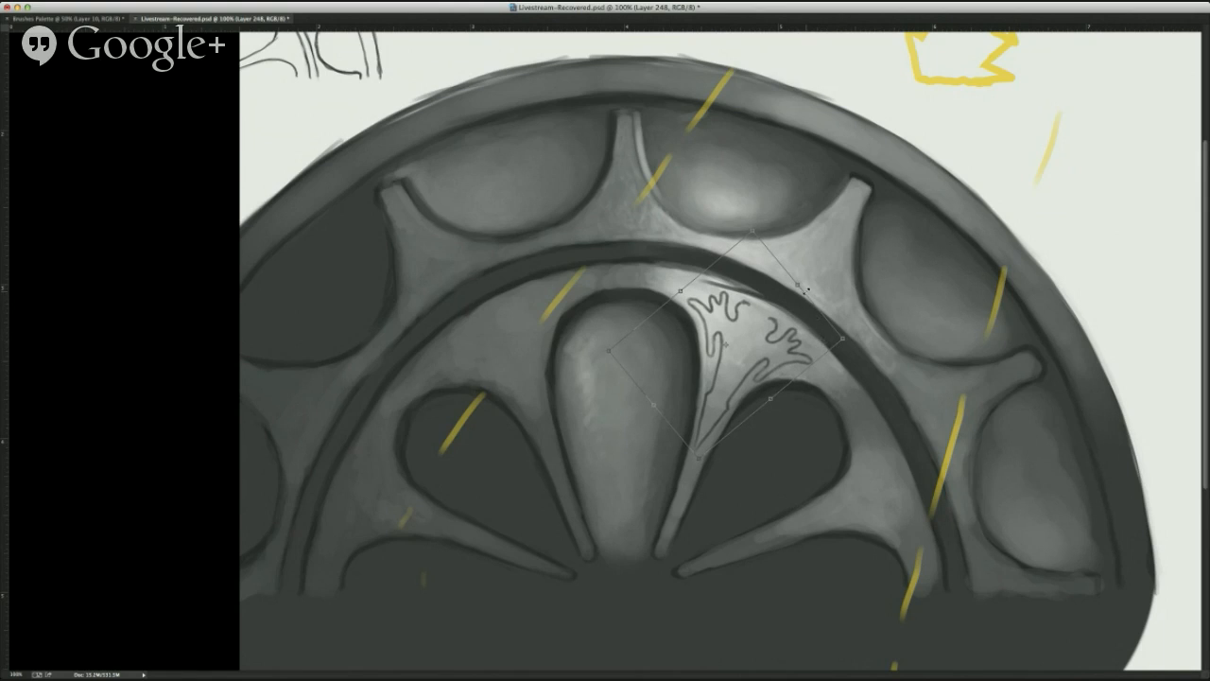
key(Return)
Join the two halves of the branching outline with brushed inner lines and strengthen its dark contour beside the central petal.
key(b)
mouse_move(731, 332)
mouse_down()
mouse_move(733, 346)
mouse_move(752, 322)
mouse_move(743, 363)
mouse_up()
drag(770, 323, 763, 332)
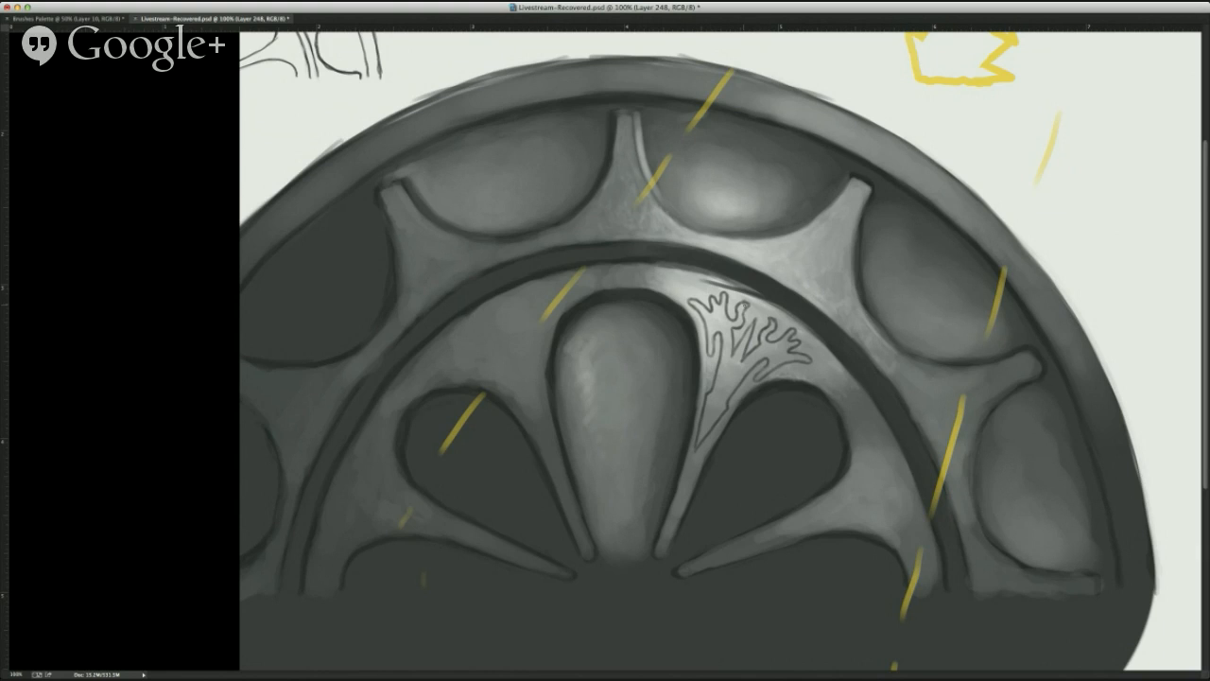
key(super+plus)
drag(479, 305, 64, 283)
drag(452, 285, 441, 284)
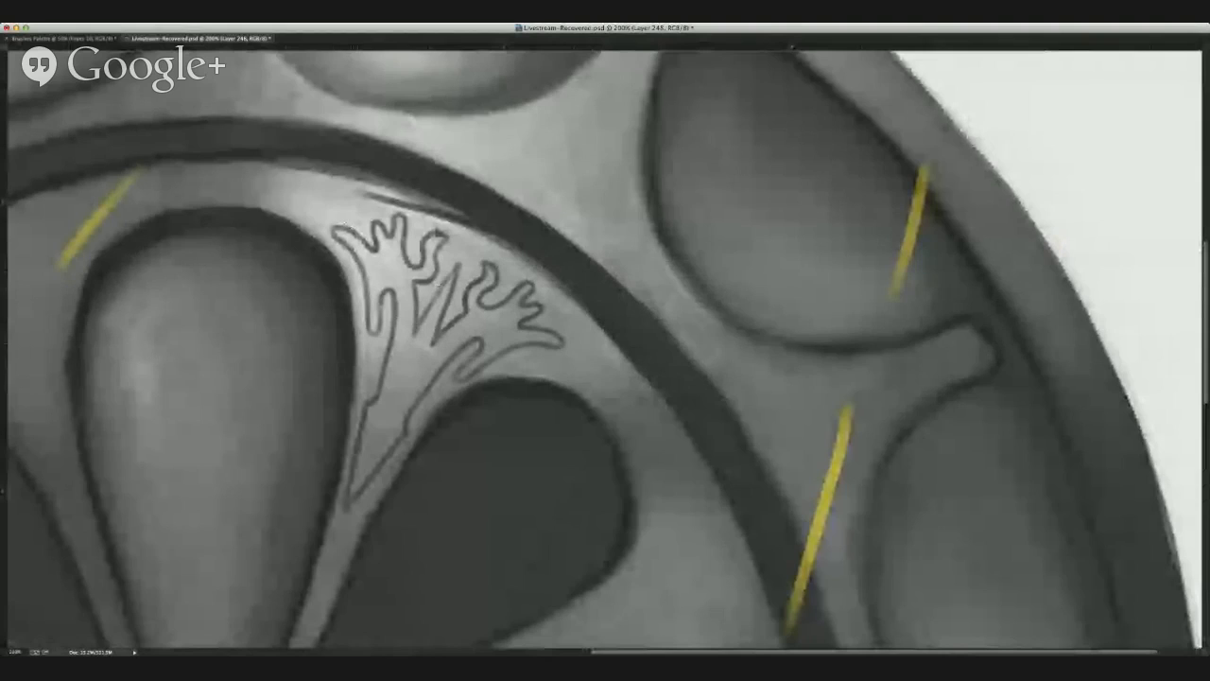
mouse_move(333, 231)
mouse_down()
mouse_move(359, 270)
mouse_move(370, 331)
mouse_move(394, 294)
mouse_up()
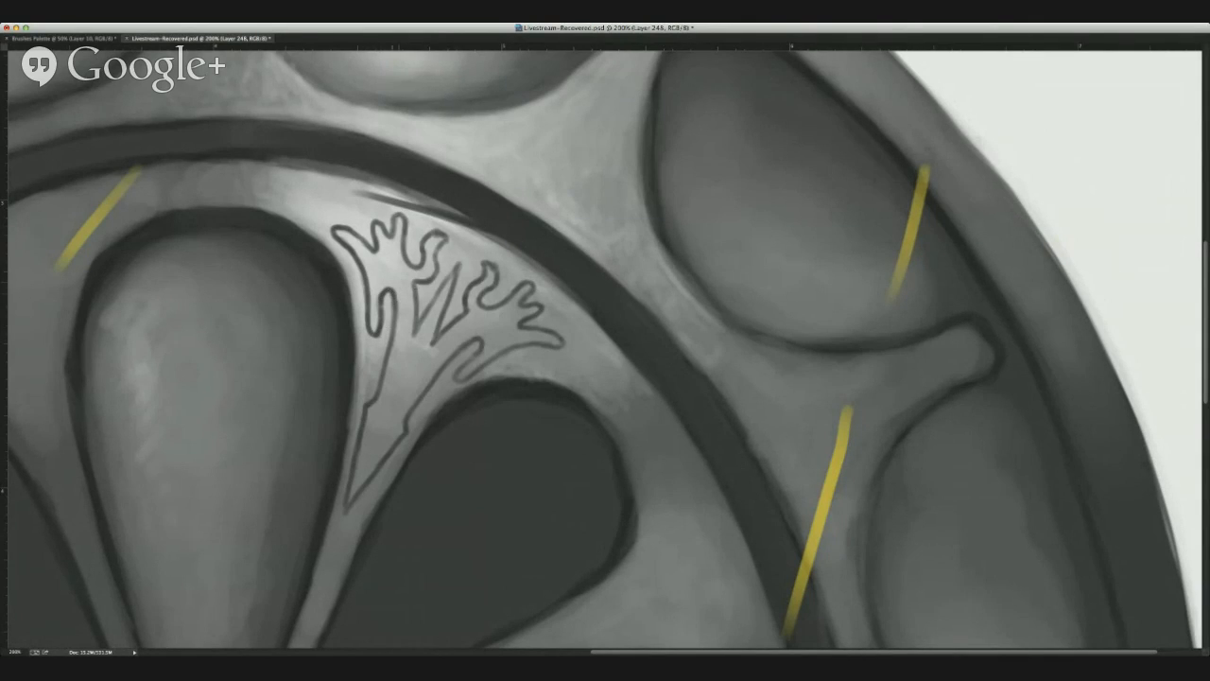
Add a new layer, sketch a light arrow across the carving to show the light direction, and undo the arrow.
click(1031, 535)
mouse_move(474, 126)
mouse_down()
mouse_move(448, 223)
mouse_move(492, 199)
mouse_move(426, 187)
mouse_up()
drag(411, 250, 376, 331)
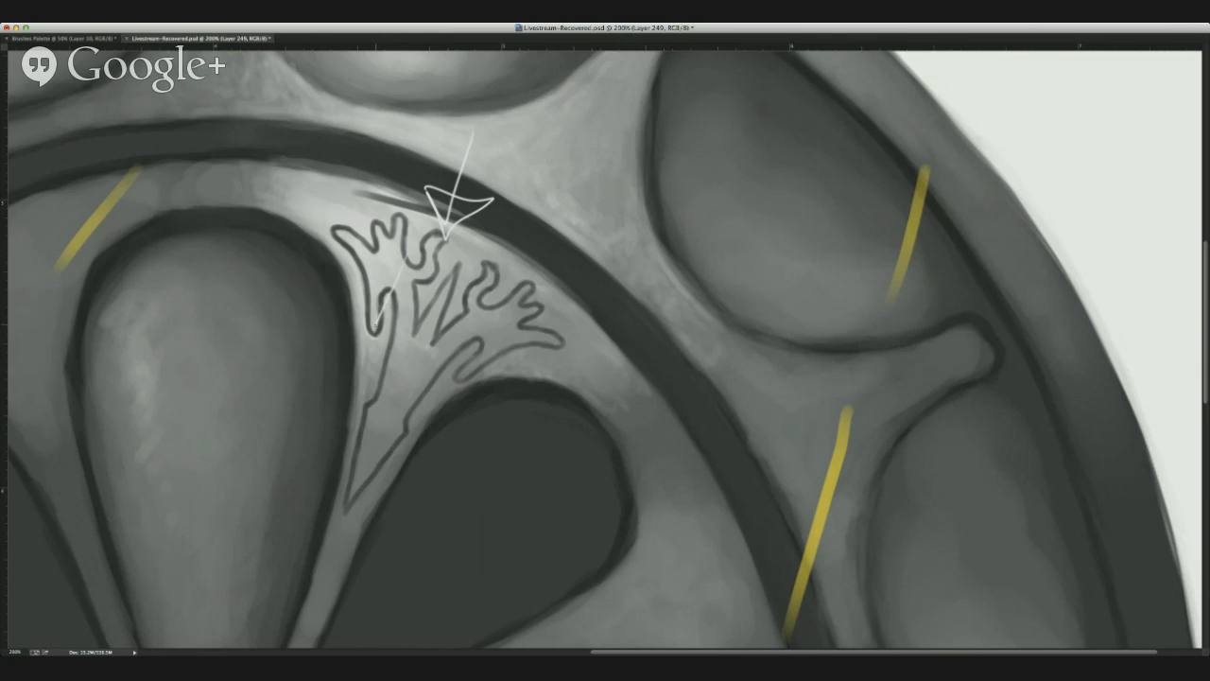
key(super+z)
key(alt+super+z)
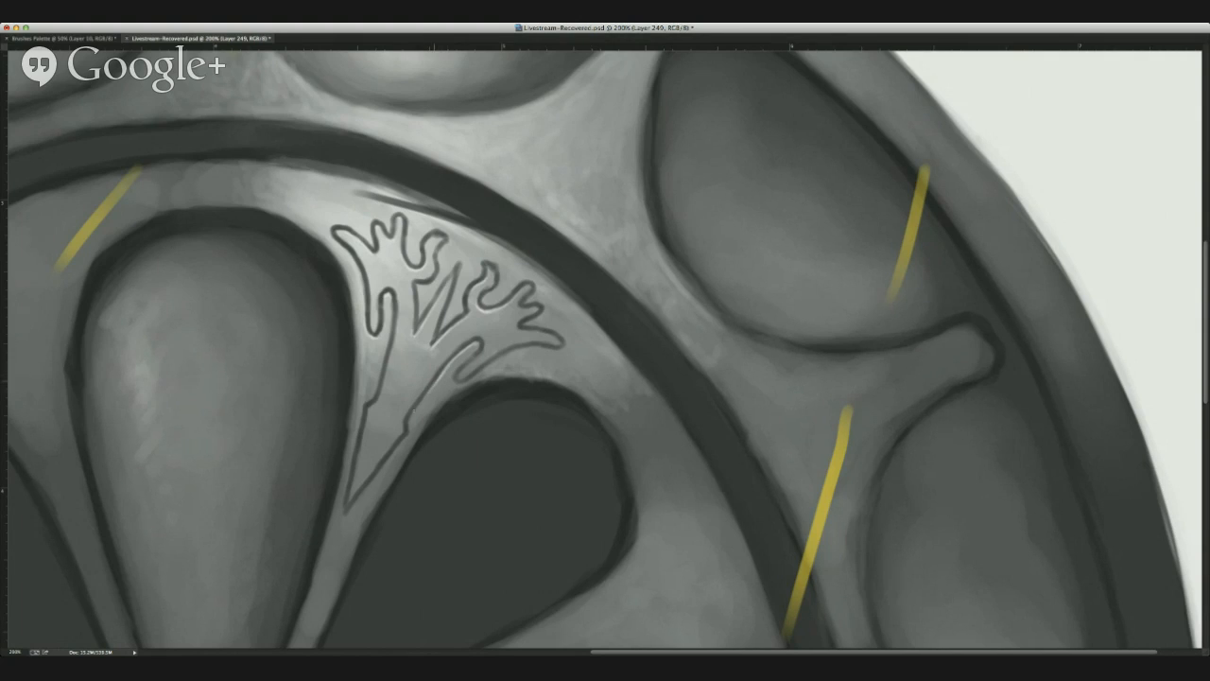
Paint thin light edges along the lower and inner lines of the carved branches, and undo the misplaced strokes.
drag(401, 439, 355, 501)
key(super+alt+z)
key(super+alt+z)
key(super+alt+z)
mouse_move(445, 413)
mouse_down()
mouse_move(435, 388)
mouse_move(464, 397)
mouse_move(420, 384)
mouse_up()
key(super+z)
mouse_move(460, 284)
mouse_down()
mouse_move(464, 267)
mouse_move(372, 369)
mouse_up()
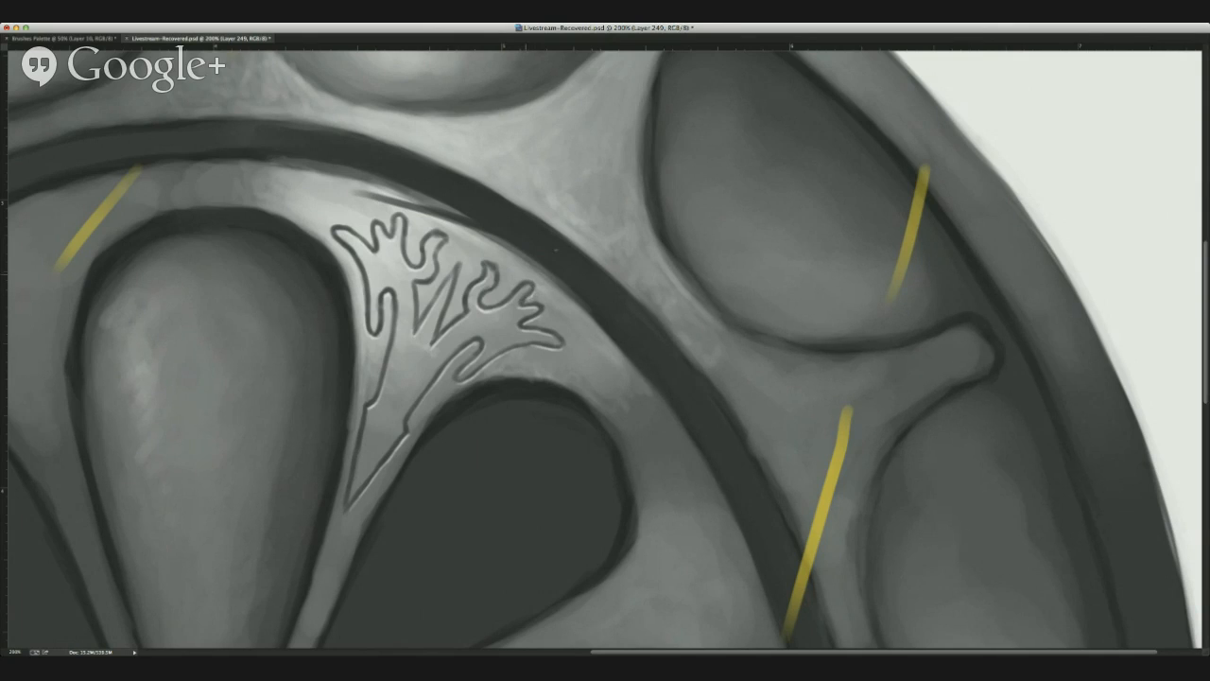
Sketch a vertical value scale beside the carving, labelled w above and b below, with a tick near the light end.
mouse_move(659, 176)
mouse_down()
mouse_move(697, 177)
mouse_move(674, 381)
mouse_move(673, 436)
mouse_up()
drag(636, 436, 687, 439)
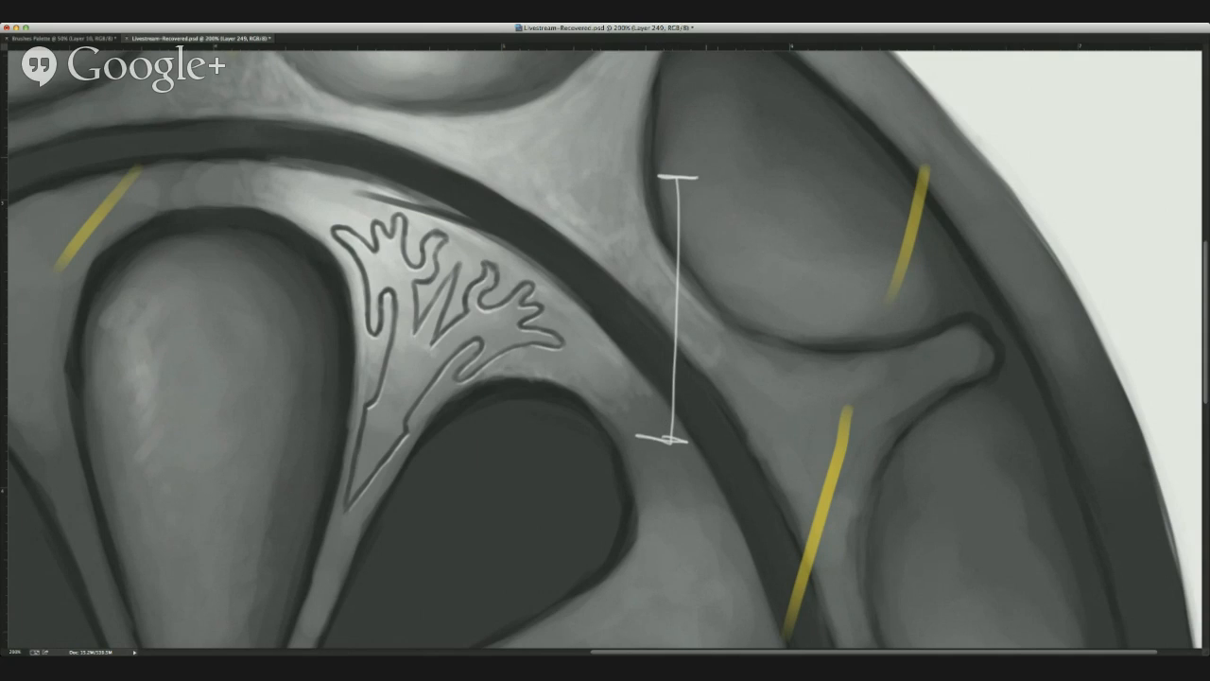
drag(708, 168, 730, 168)
mouse_move(698, 394)
mouse_down()
mouse_move(701, 452)
mouse_move(702, 441)
mouse_up()
drag(671, 235, 692, 234)
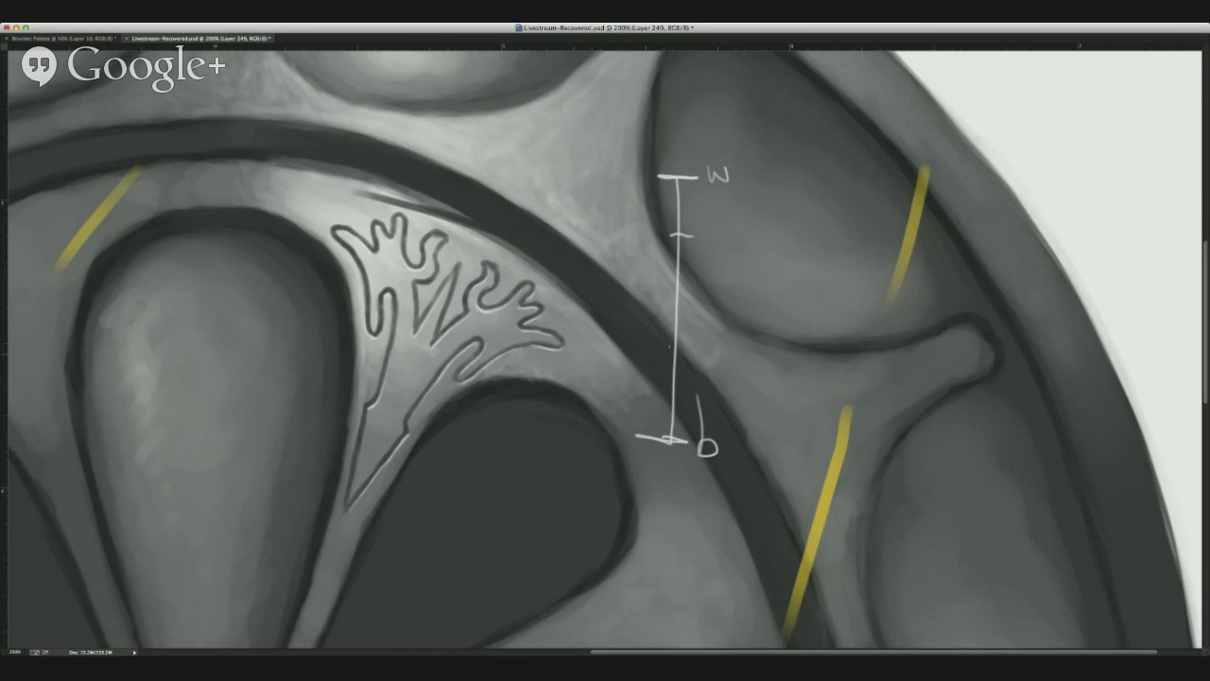
Try further tick marks along the value scale and undo the whole scale sketch.
drag(666, 326, 692, 325)
key(ctrl+z)
key(ctrl+z)
mouse_move(667, 300)
mouse_down()
mouse_move(682, 299)
mouse_move(688, 262)
mouse_up()
key(ctrl+z)
drag(660, 386, 686, 386)
key(ctrl+alt+z)
key(ctrl+alt+z)
drag(691, 145, 695, 125)
key(ctrl+alt+z)
key(ctrl+alt+z)
key(ctrl+alt+z)
key(ctrl+alt+z)
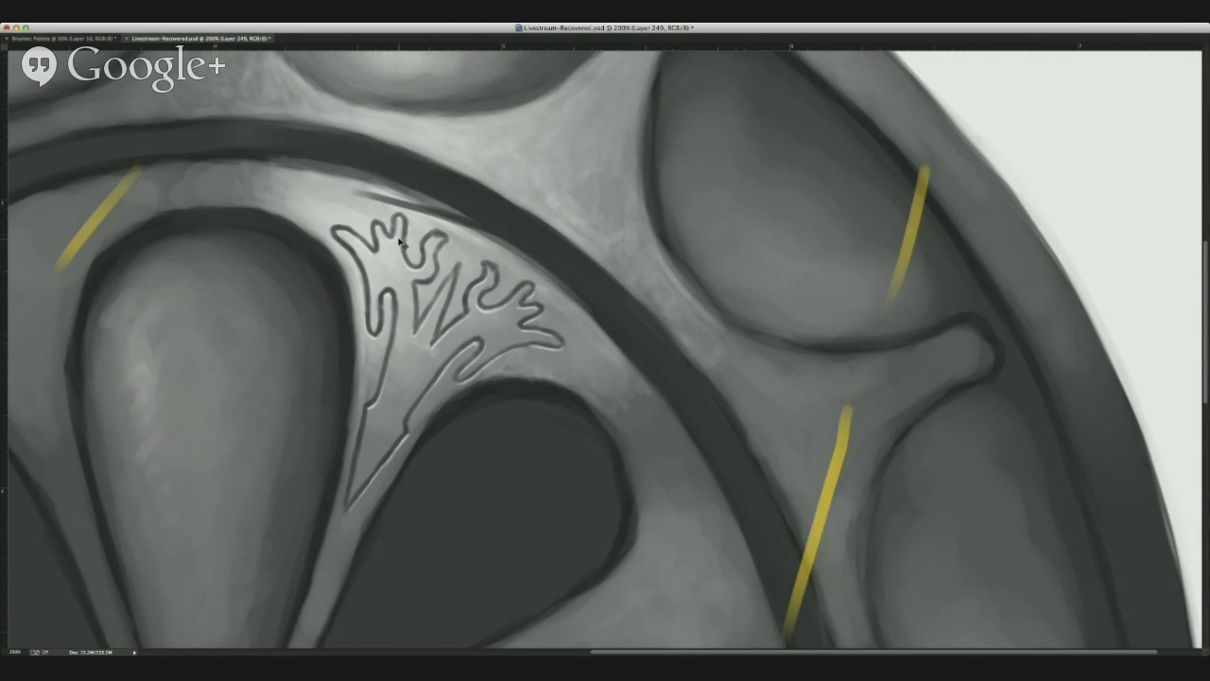
Select the carving's outline layer, Layer 248, and clean away the stray dark line between the carving and the groove.
key(ctrl+minus)
key(ctrl+minus)
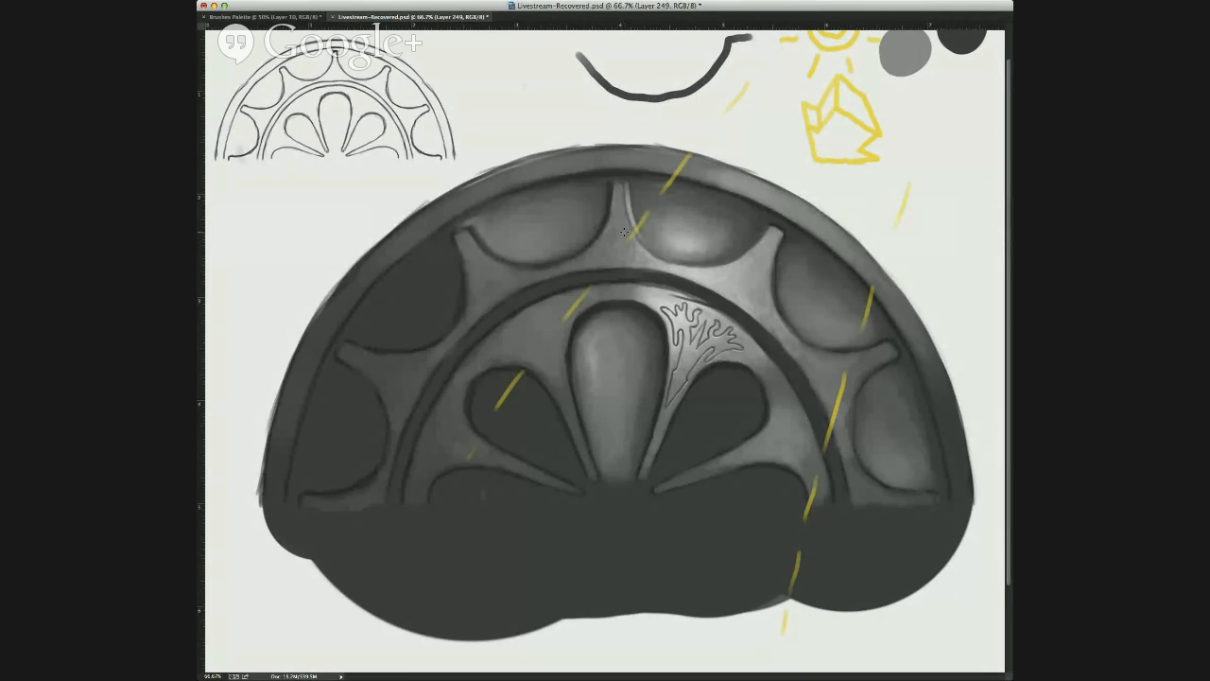
key(ctrl+equal)
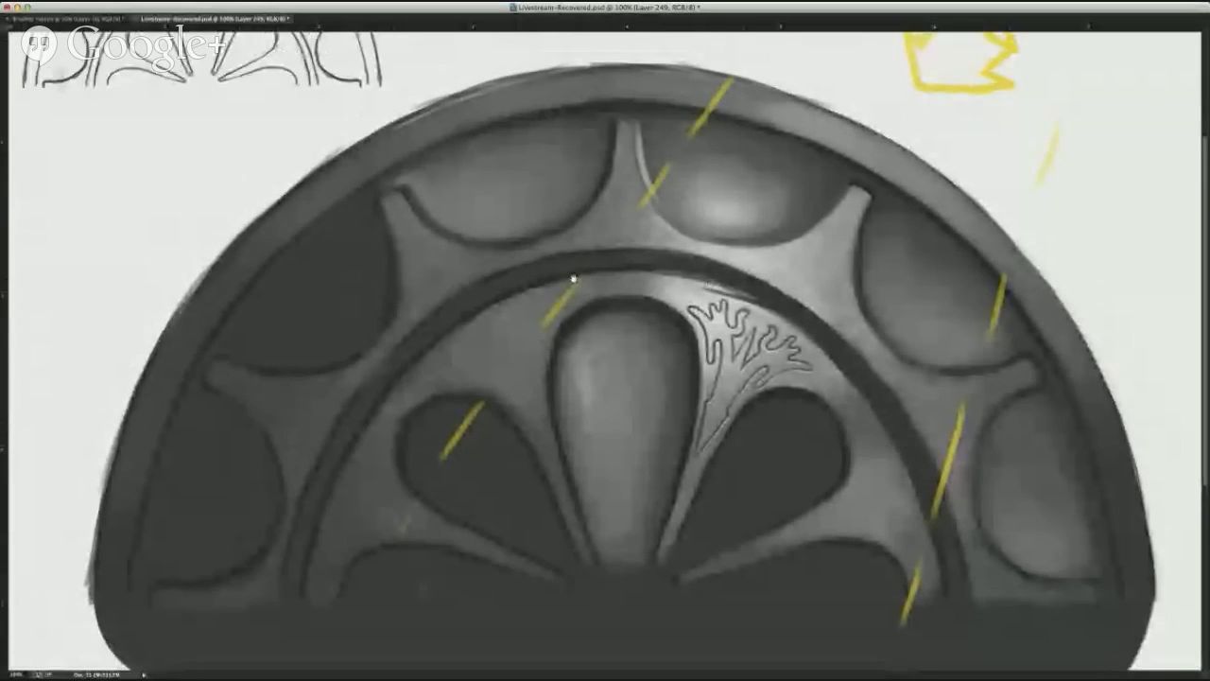
click(1018, 263)
click(1017, 262)
click(1039, 263)
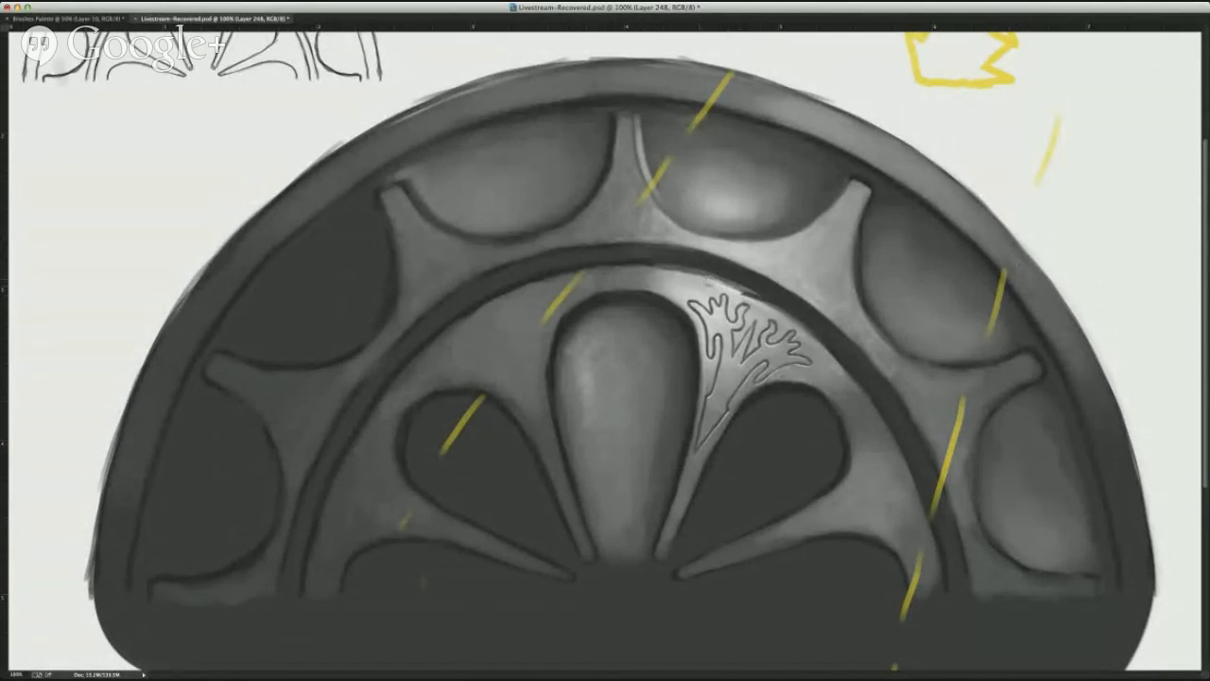
key(ctrl+minus)
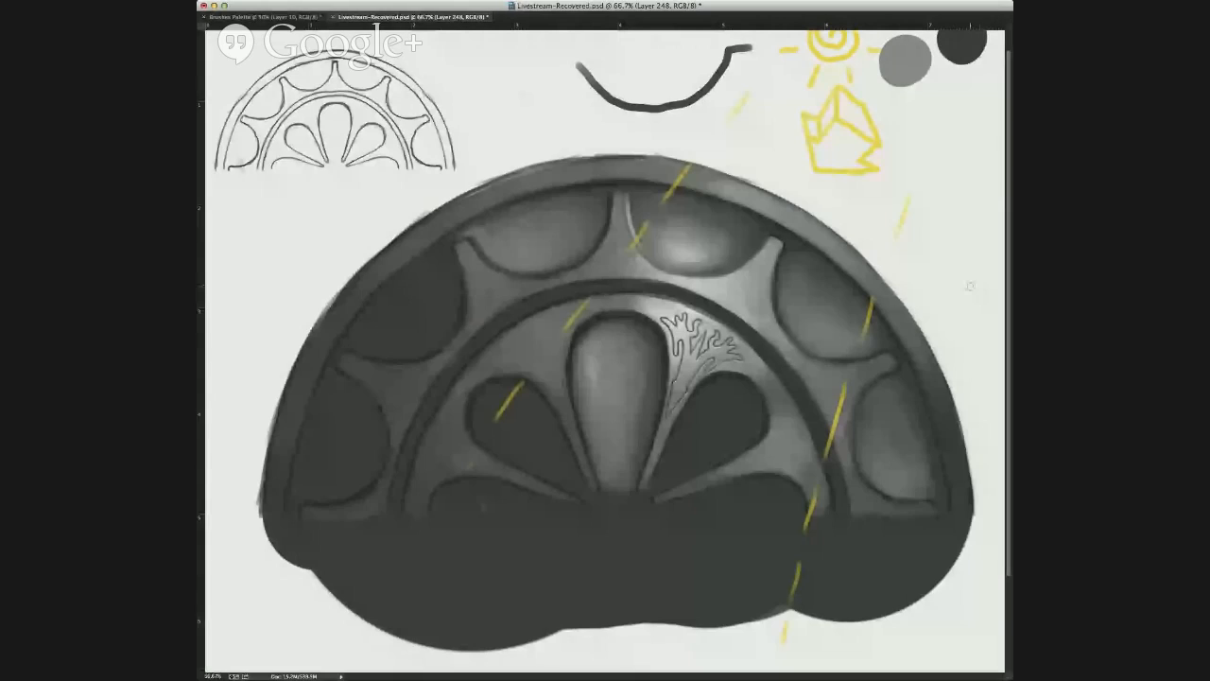
key(ctrl+plus)
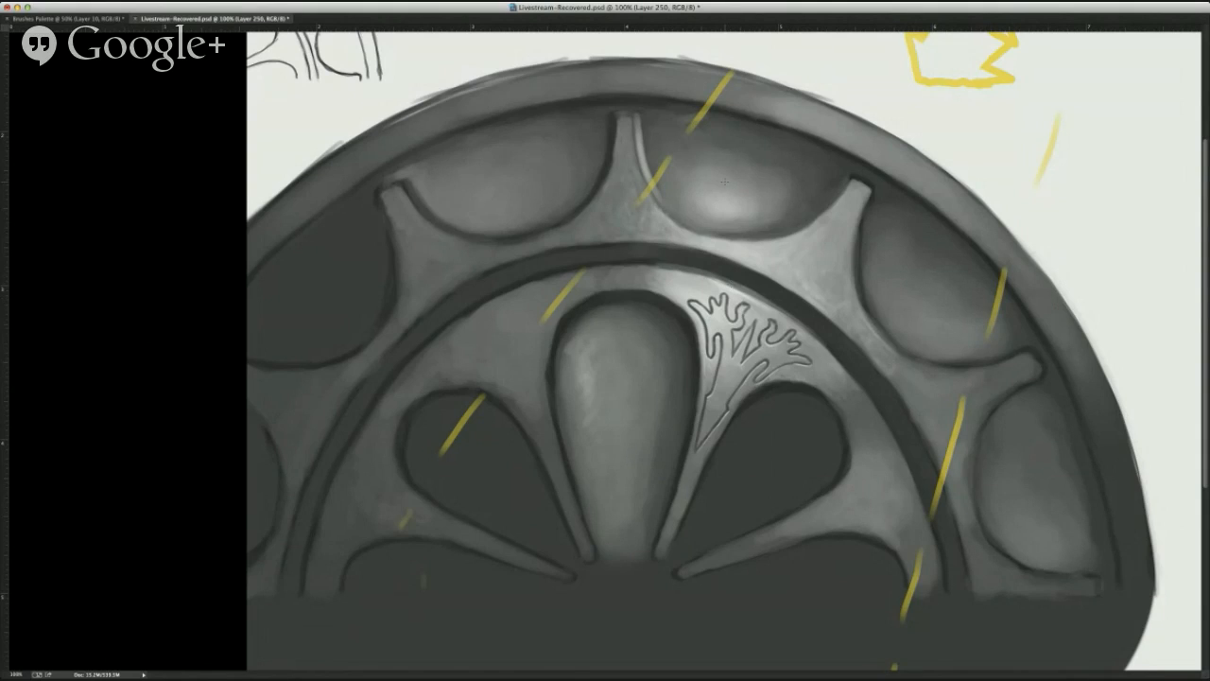
Draw a dark crack from the central petal's upper right edge towards the groove, and undo the stray first stroke.
key(super+plus)
drag(611, 297, 177, 294)
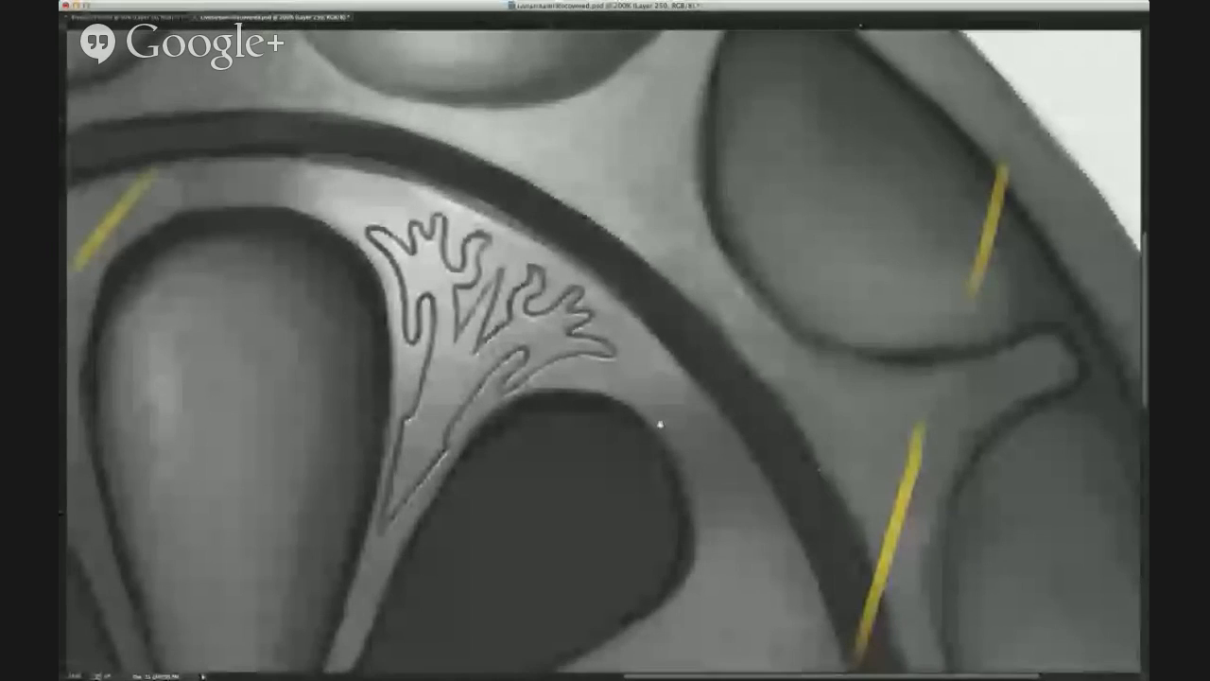
drag(660, 424, 853, 382)
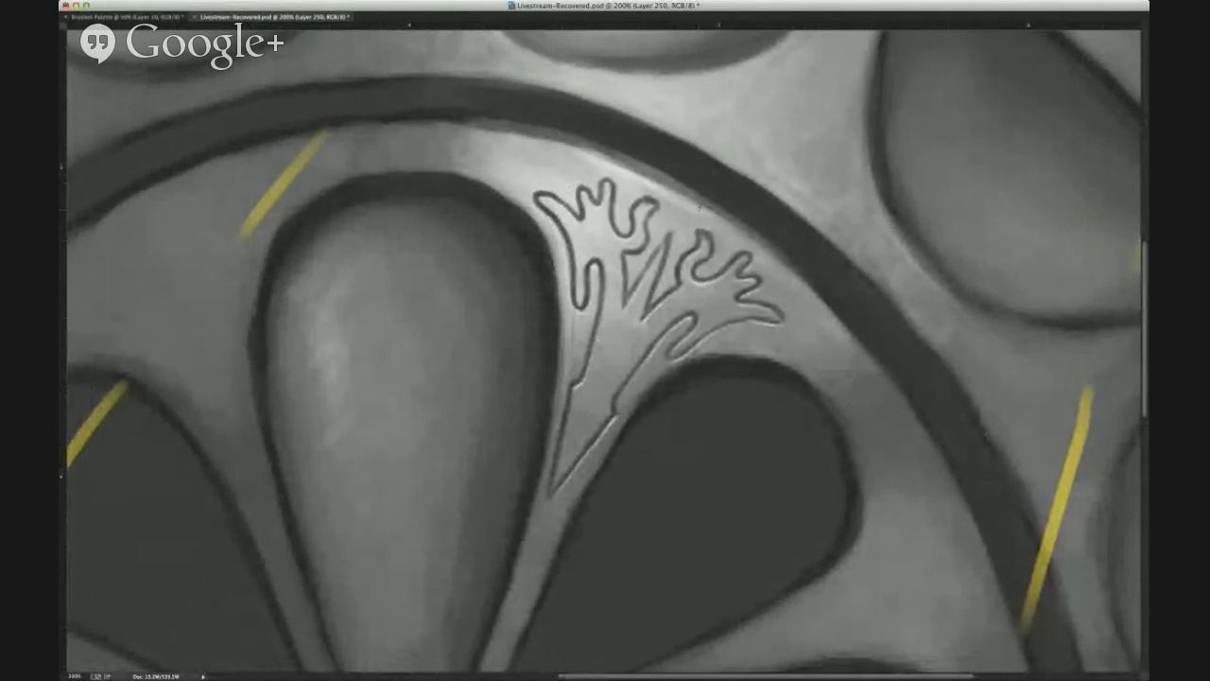
drag(788, 257, 787, 284)
key(ctrl+z)
drag(508, 195, 527, 169)
drag(513, 192, 510, 221)
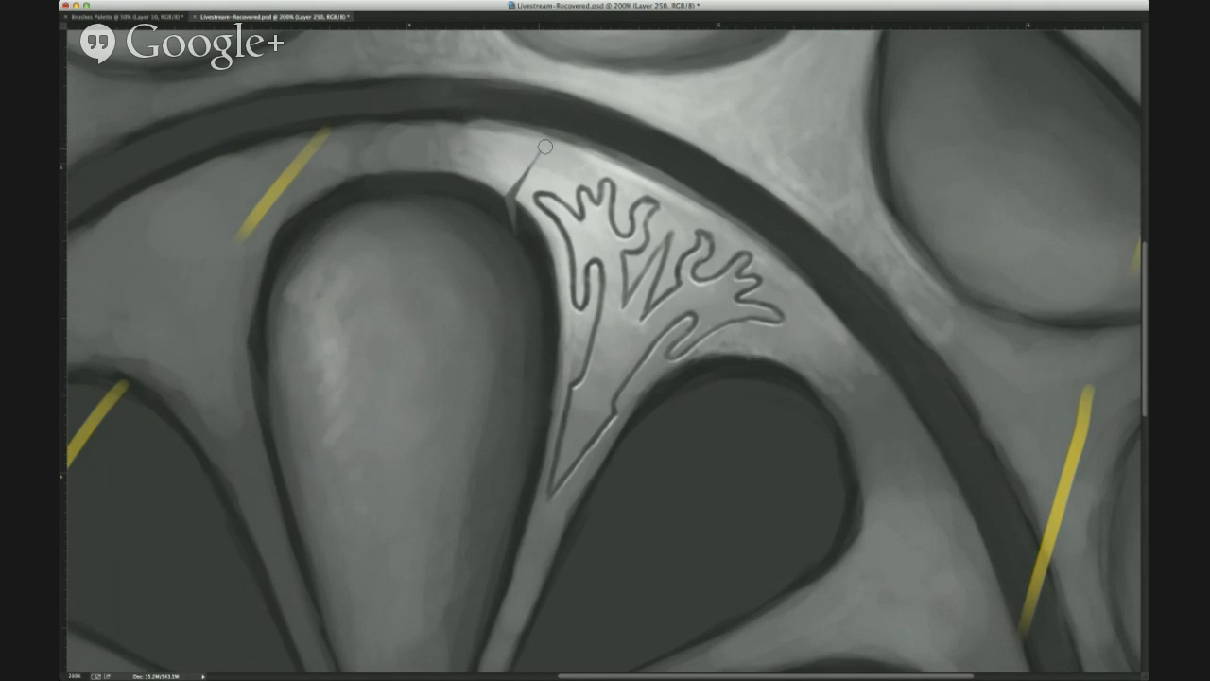
Repaint the groove's inner edge above the carved branches with a sampled grey.
alt+click(569, 124)
mouse_move(470, 115)
mouse_down()
mouse_move(581, 125)
mouse_move(518, 114)
mouse_move(651, 165)
mouse_up()
drag(593, 136, 702, 187)
mouse_move(626, 151)
mouse_down()
mouse_move(719, 195)
mouse_move(652, 172)
mouse_move(715, 210)
mouse_move(715, 195)
mouse_move(738, 206)
mouse_move(821, 278)
mouse_up()
drag(757, 224, 812, 284)
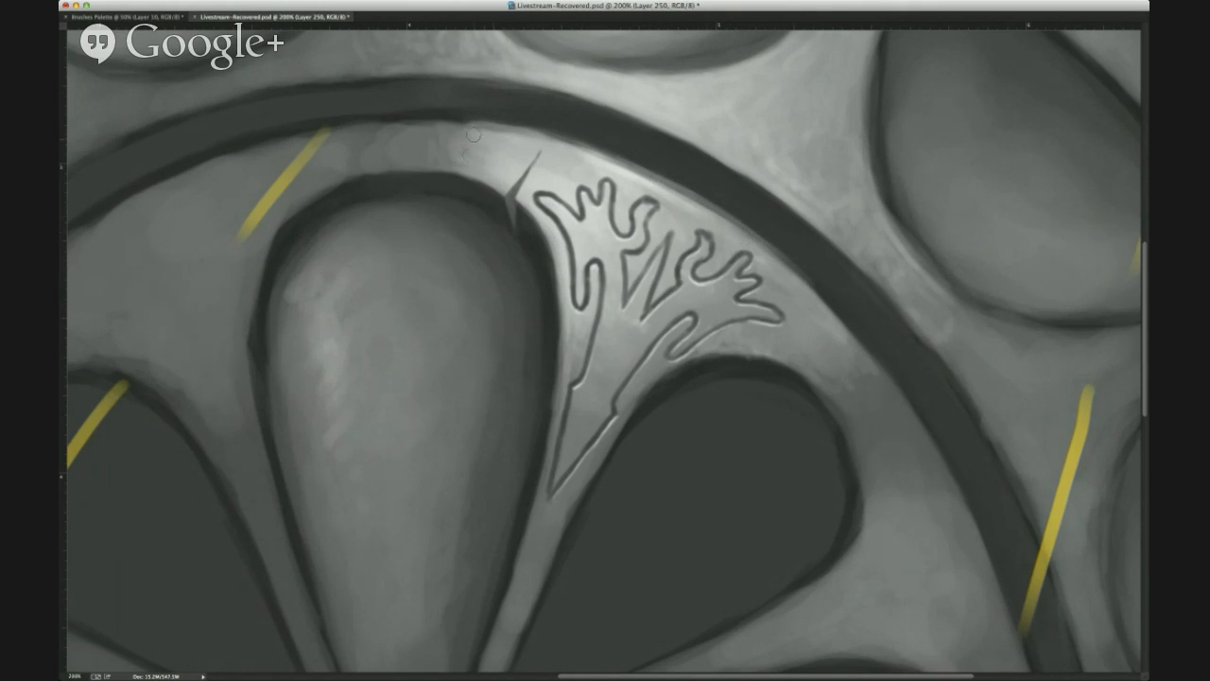
Thin and extend the crack with sampled grey, and touch up the groove's edge above it.
drag(513, 185, 507, 185)
alt+click(509, 176)
drag(516, 117, 552, 118)
drag(468, 114, 561, 134)
key(ctrl+z)
drag(459, 111, 555, 122)
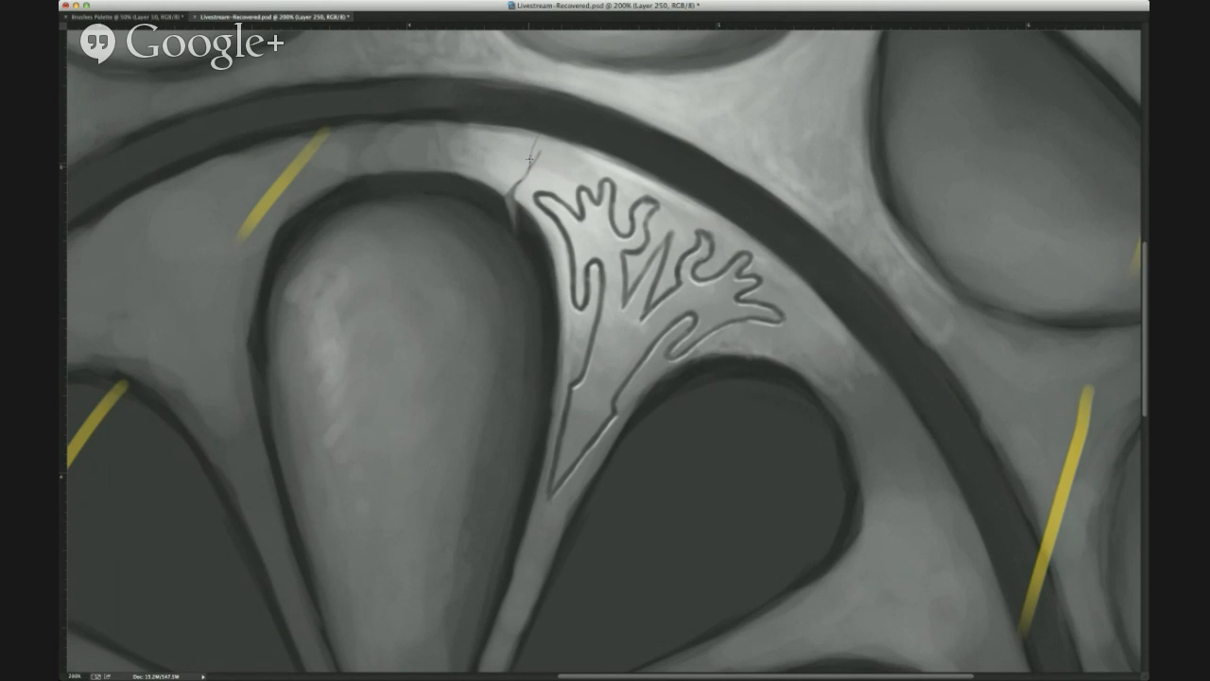
drag(535, 140, 530, 167)
key(super+minus)
key(super+minus)
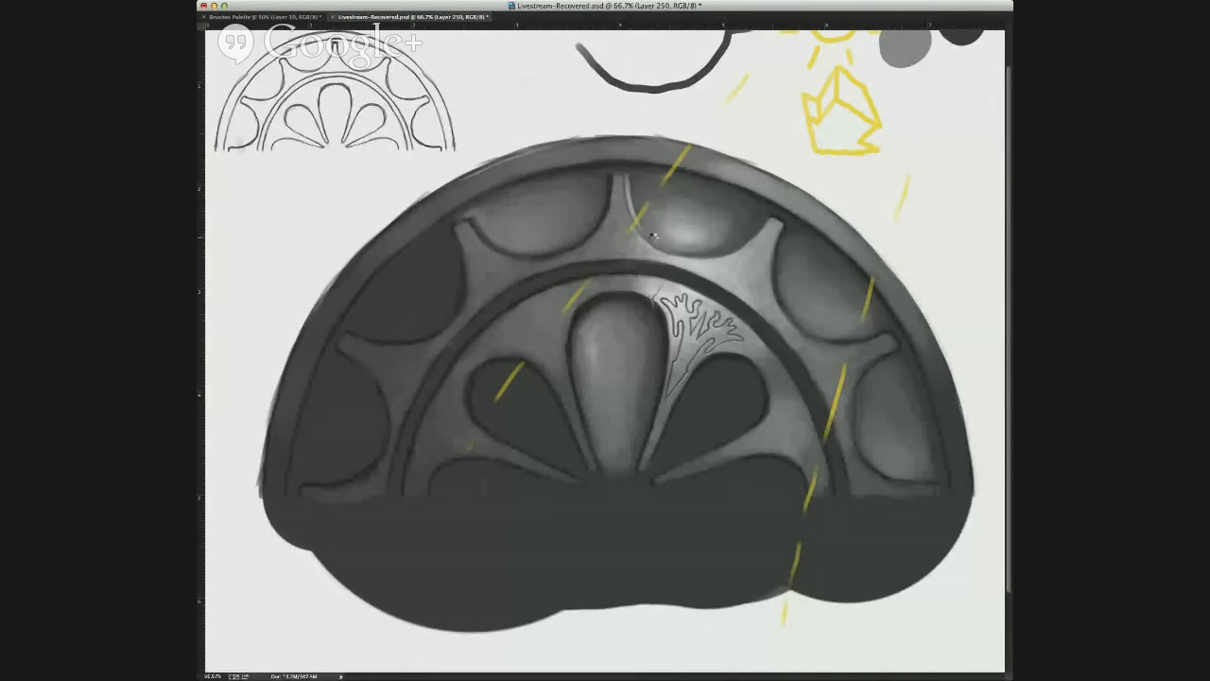
Flip the canvas horizontally and add fine branching crack lines between the central petal and the groove.
key(shift+super+h)
key(super+equal)
key(super+equal)
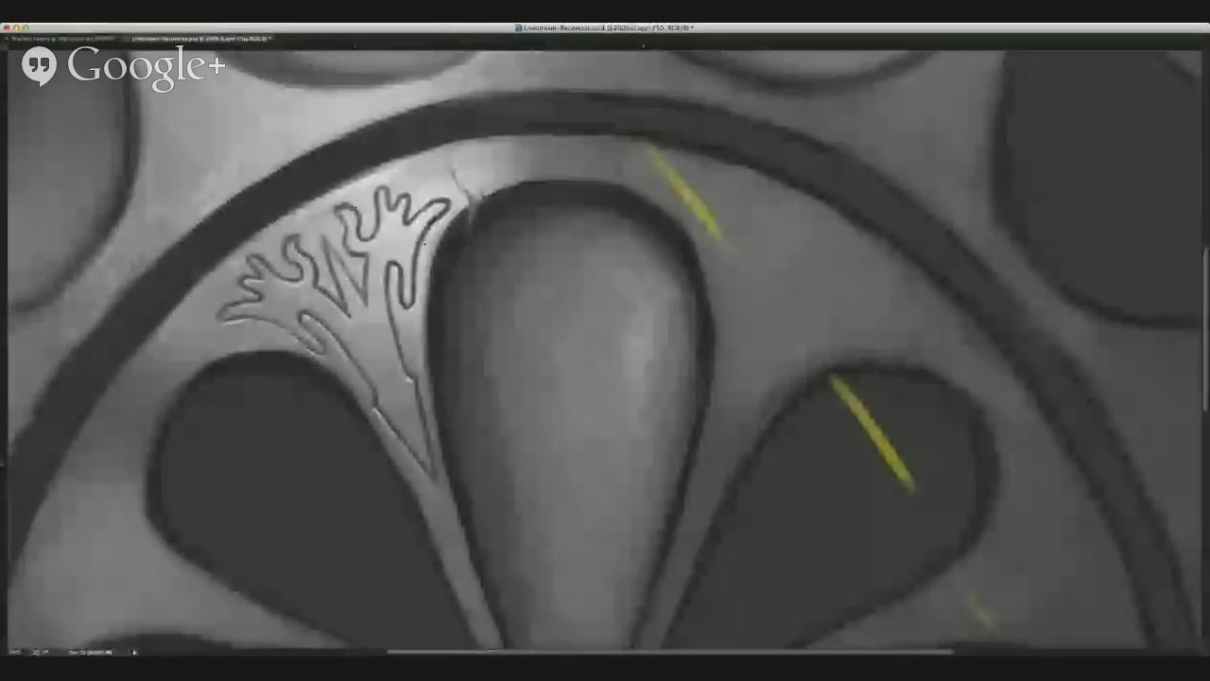
drag(434, 143, 462, 215)
drag(507, 279, 496, 303)
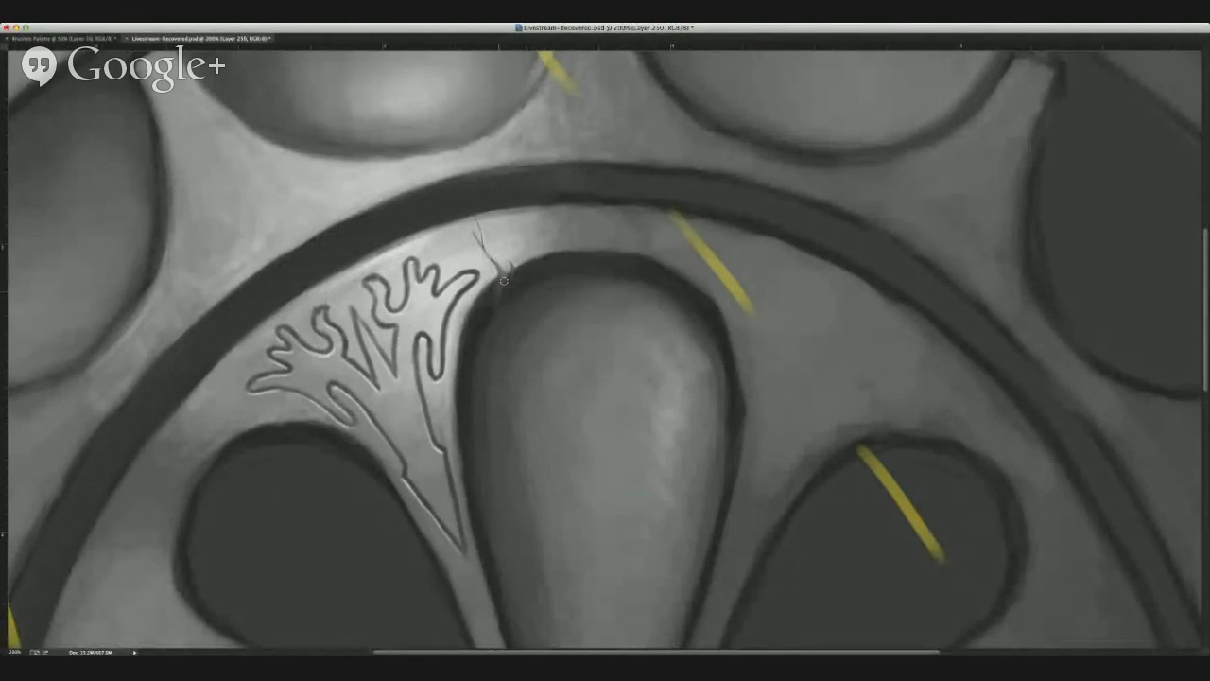
drag(461, 235, 457, 241)
scroll(399, 174, up, 2)
scroll(399, 174, left, 3)
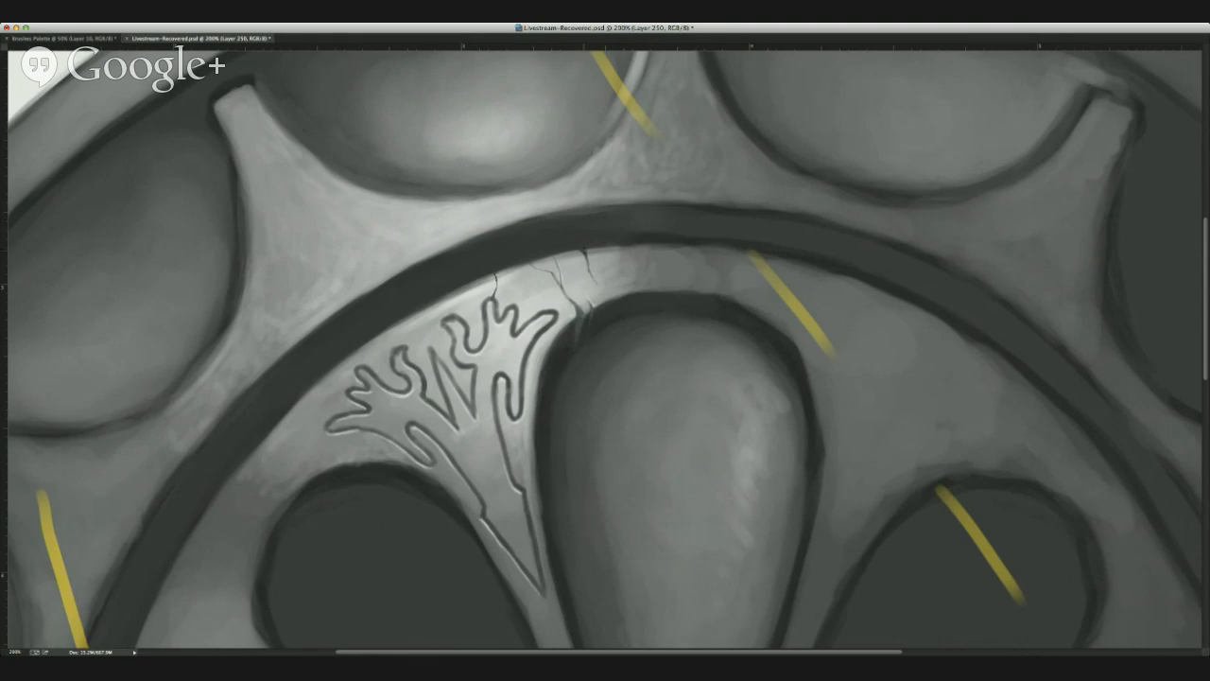
Try additional crack strokes in the inner band and across the groove above the central petal.
drag(620, 248, 648, 290)
key(ctrl+z)
alt+click(560, 299)
mouse_move(581, 157)
mouse_down()
mouse_move(583, 243)
mouse_move(596, 233)
mouse_move(568, 233)
mouse_up()
key(alt+super+z)
key(alt+super+z)
Flip the canvas back to its original orientation, and undo a trial stroke along the outer rim.
key(super+minus)
key(super+minus)
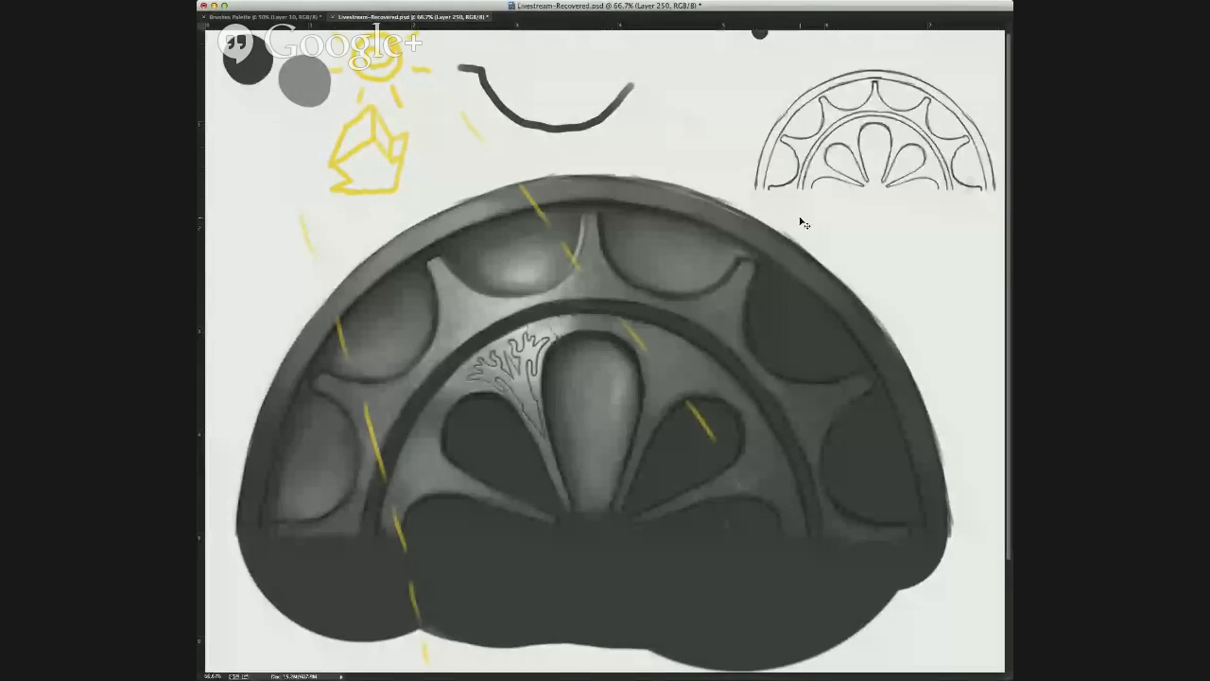
key(super+shift+h)
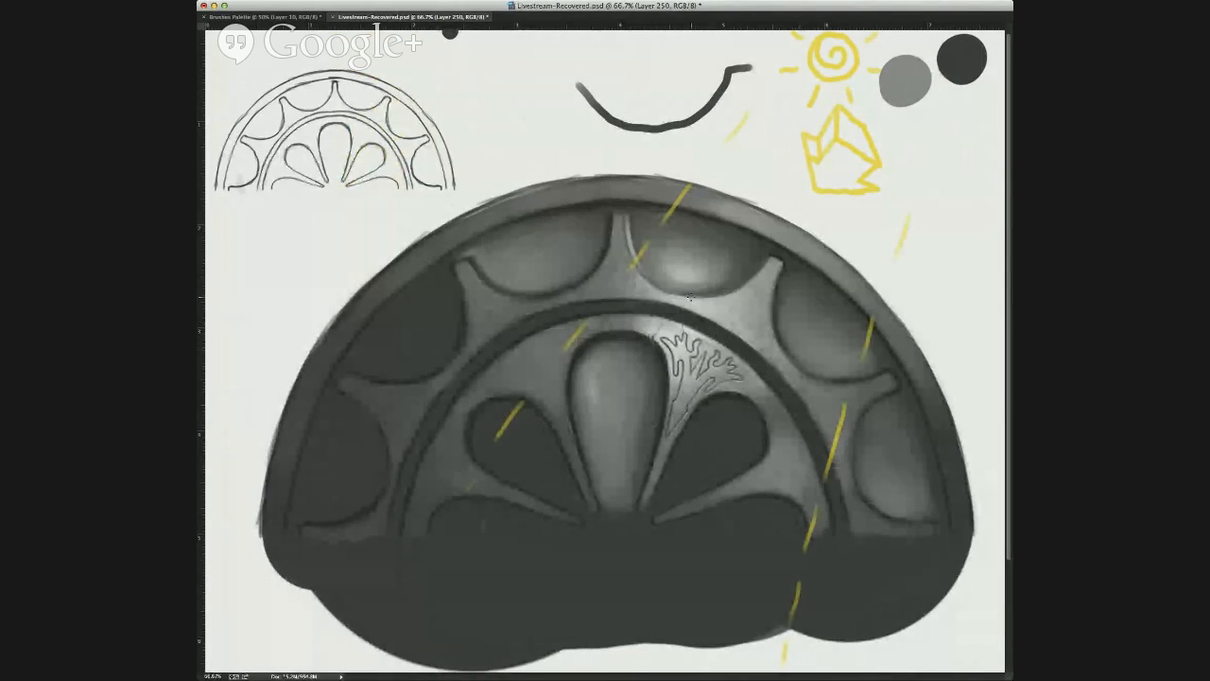
key(super+plus)
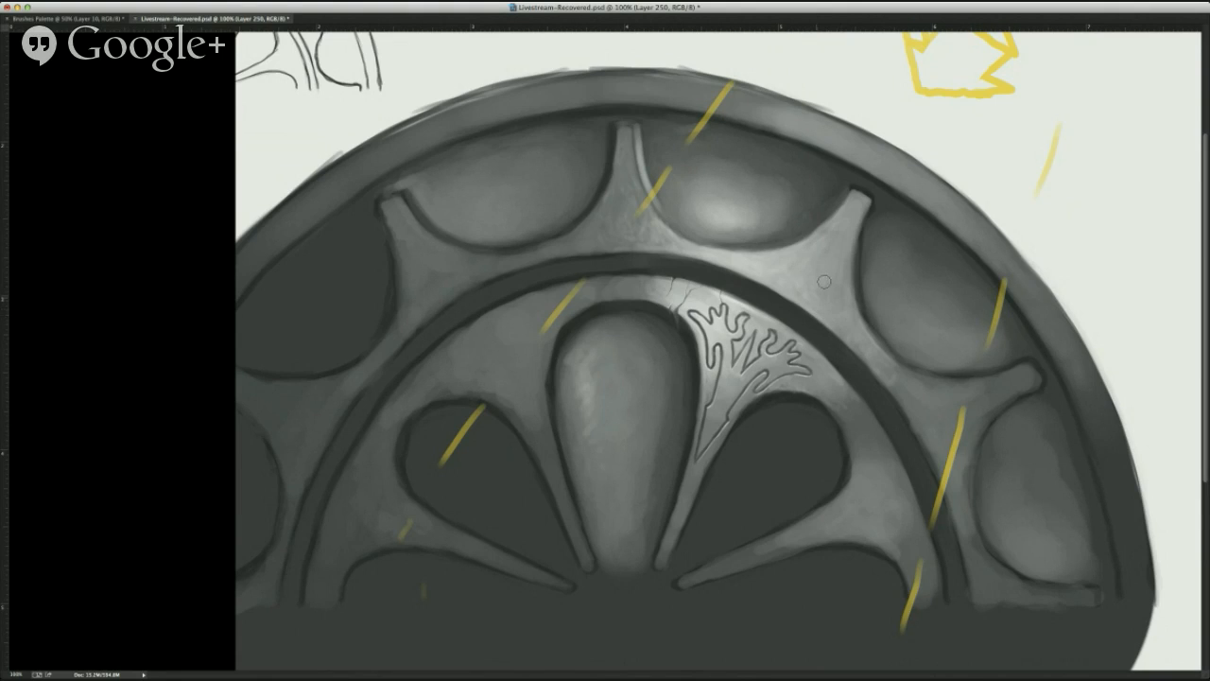
mouse_move(955, 279)
mouse_down()
mouse_move(832, 71)
mouse_move(719, 658)
mouse_move(747, 85)
mouse_up()
key(super+z)
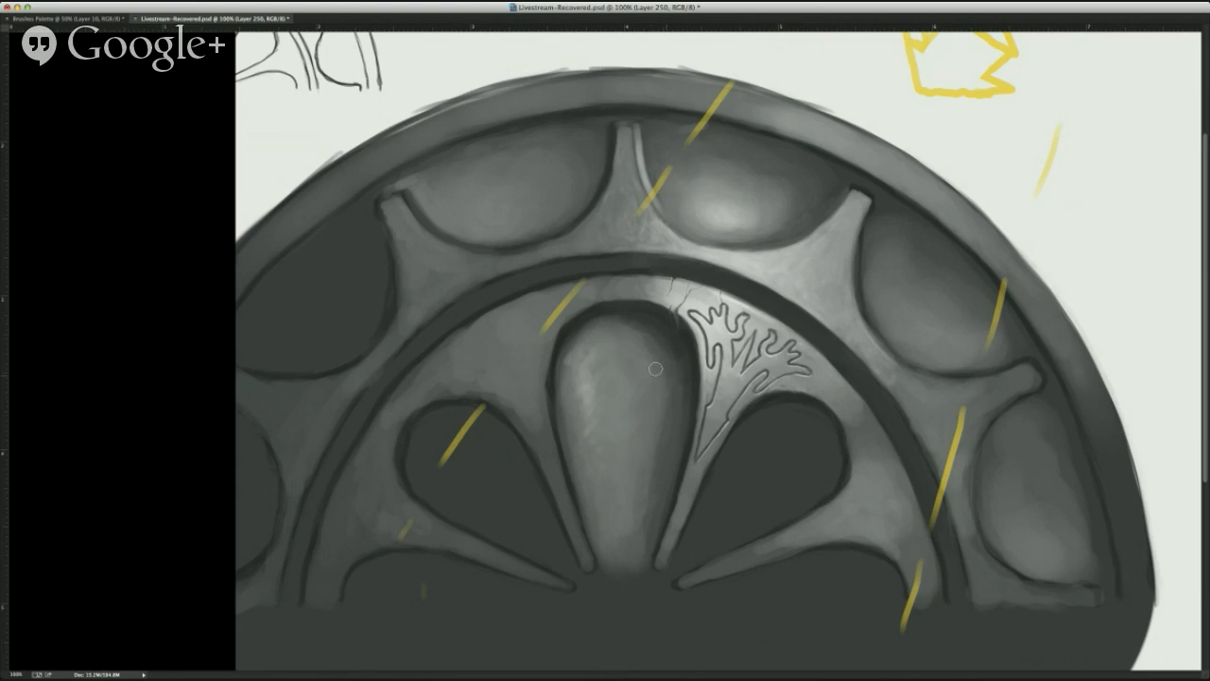
Darken the upper right side of the central petal with dark greys sampled from its shaded edge.
alt+click(651, 341)
alt+click(634, 307)
alt+click(651, 345)
click(681, 354)
alt+click(695, 352)
click(676, 357)
click(665, 349)
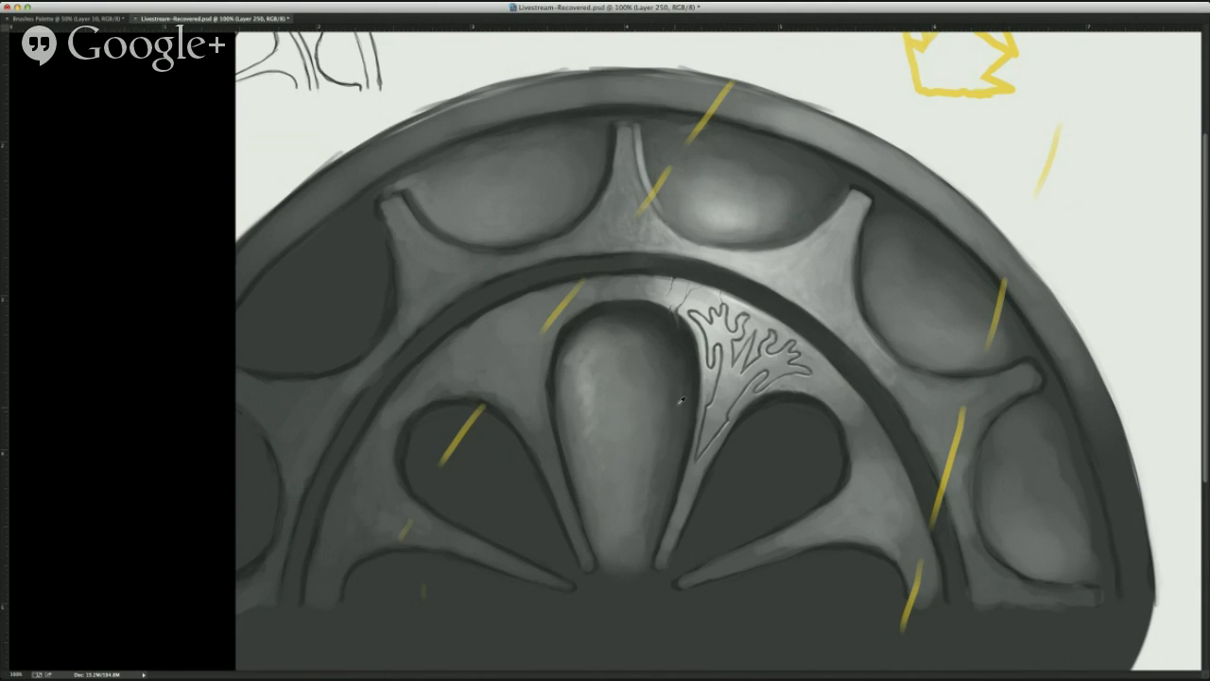
Smooth the central petal's highlight and mid-tones into its shaded right side with soft strokes.
drag(661, 418, 655, 430)
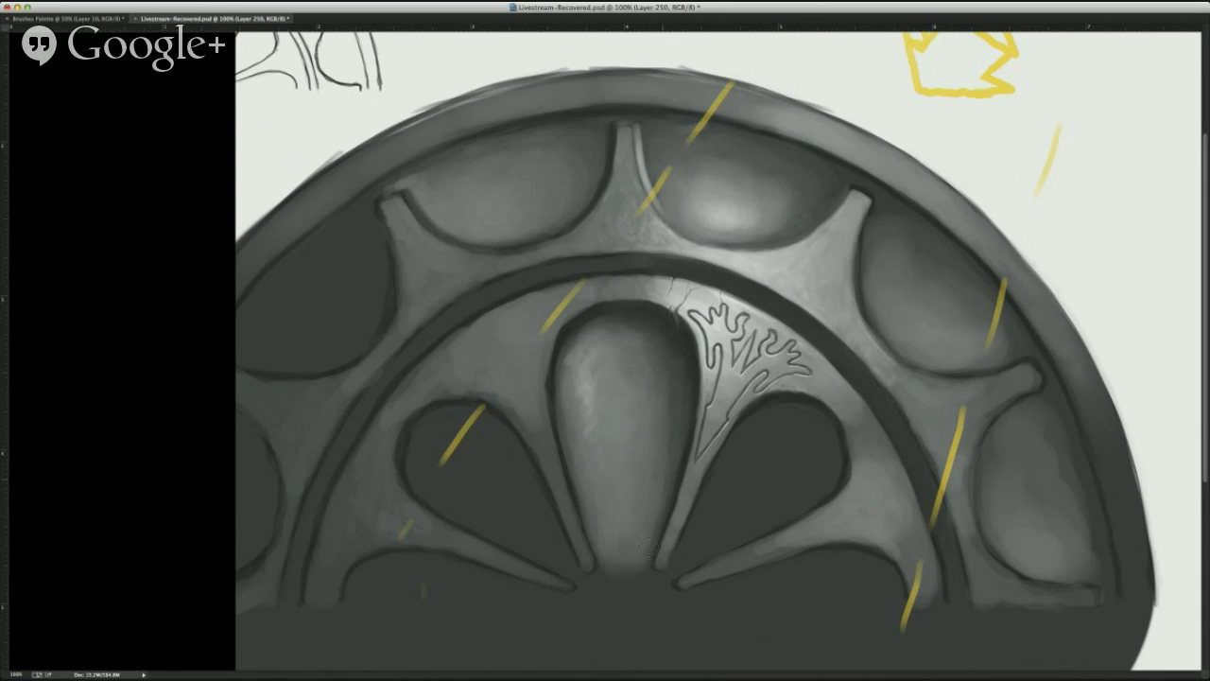
mouse_move(594, 383)
mouse_down()
mouse_move(618, 359)
mouse_move(606, 352)
mouse_move(592, 373)
mouse_move(604, 356)
mouse_move(618, 366)
mouse_move(629, 353)
mouse_move(618, 347)
mouse_move(642, 350)
mouse_move(638, 394)
mouse_move(602, 384)
mouse_move(590, 395)
mouse_move(616, 449)
mouse_up()
drag(614, 359, 622, 366)
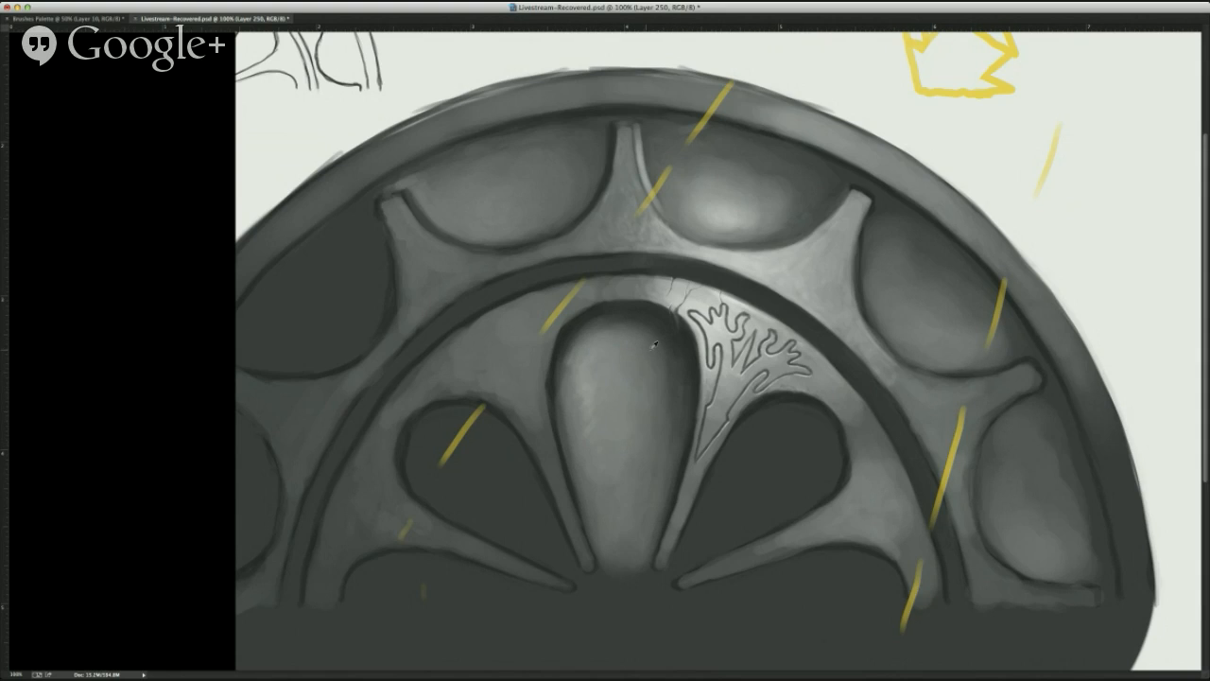
drag(653, 347, 663, 347)
Darken the upper interior of the petal to the right of the central one with sampled dark greys and an enlarged soft brush.
alt+click(651, 320)
alt+click(763, 403)
key(])
key(])
key(])
key(])
alt+click(791, 409)
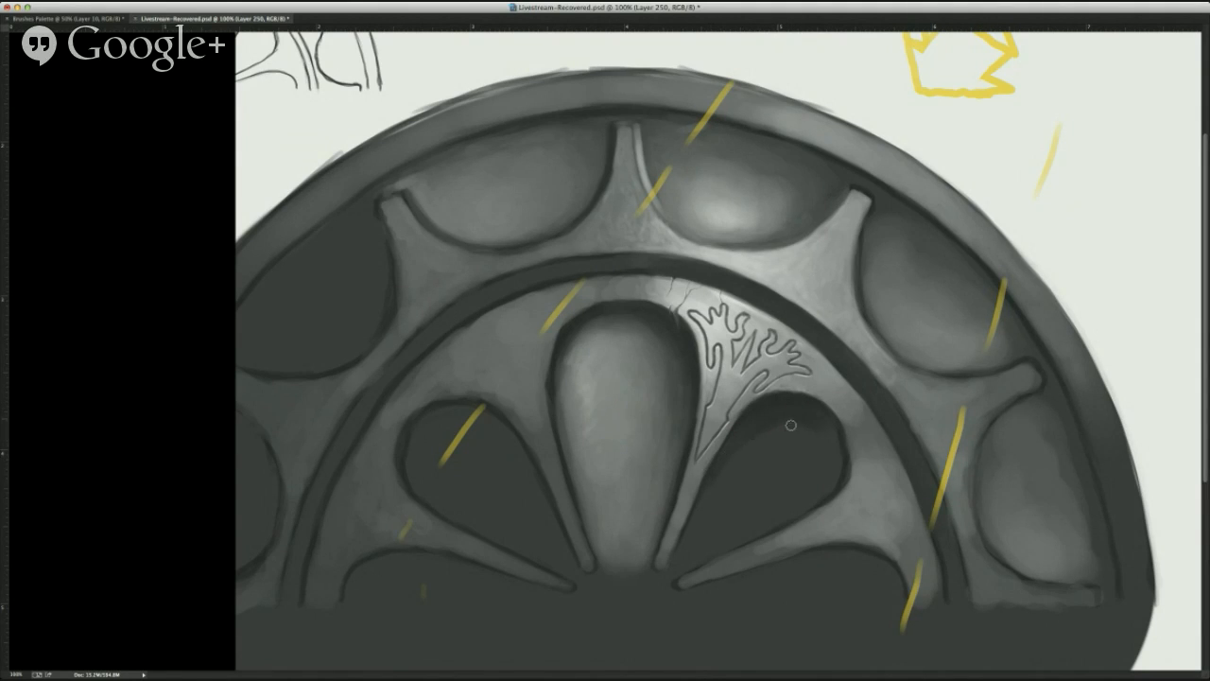
key(])
key(])
key(])
key(])
key(])
alt+click(764, 427)
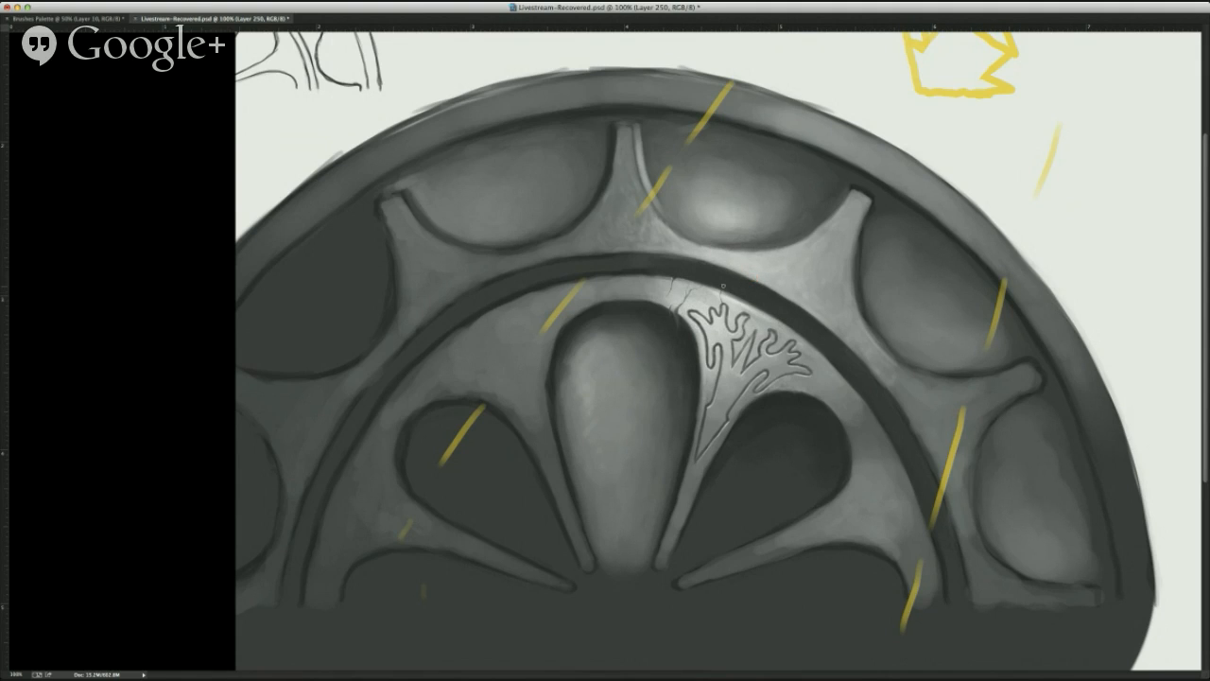
Soften the highlight and shading in the scallop right of the top spike, and lighten the adjacent outer rim with a blended highlight.
key(super+plus)
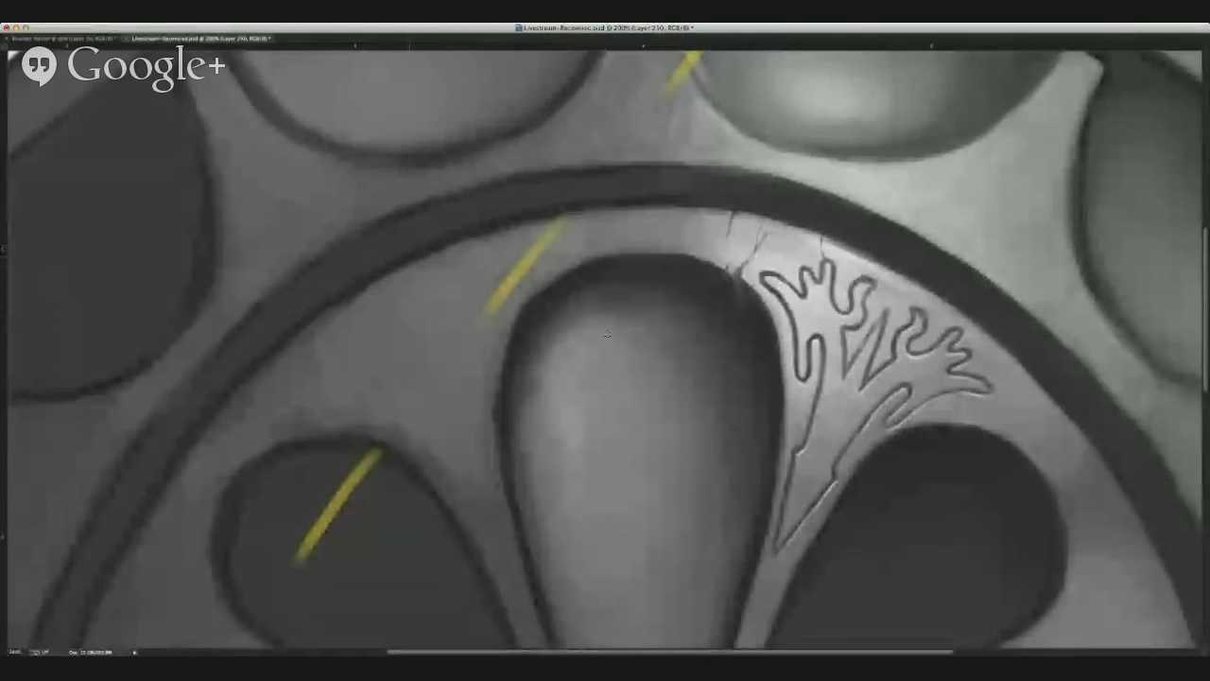
drag(614, 330, 207, 353)
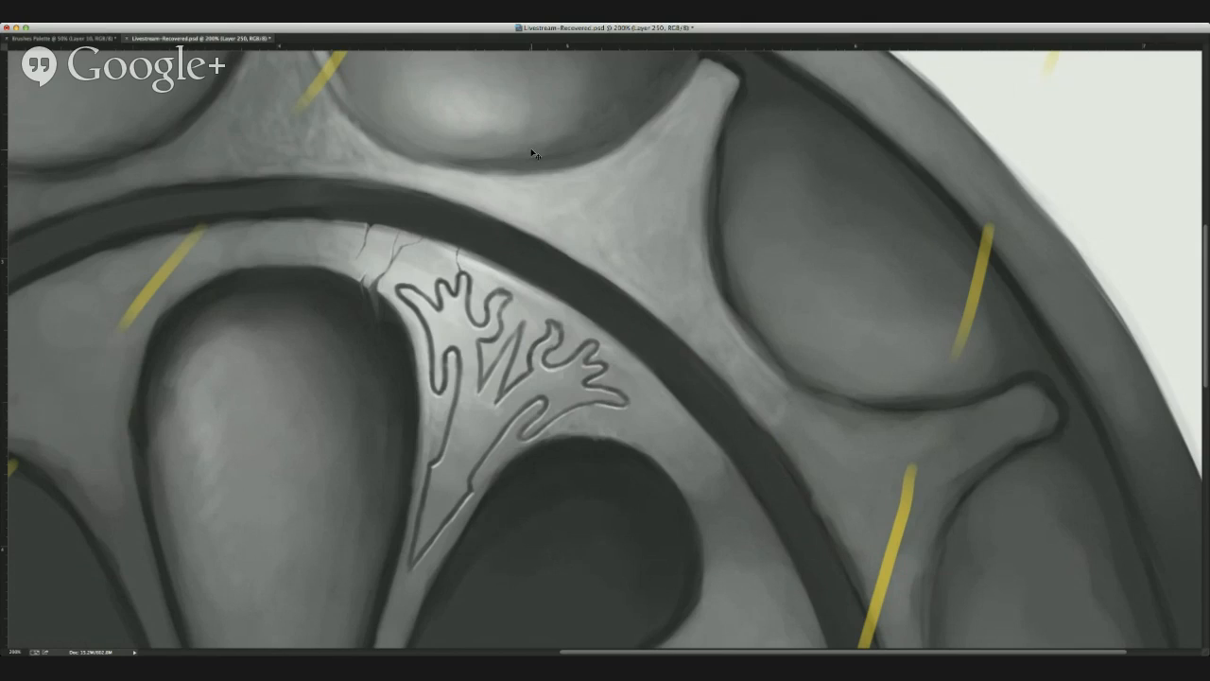
key(super+minus)
key(super+minus)
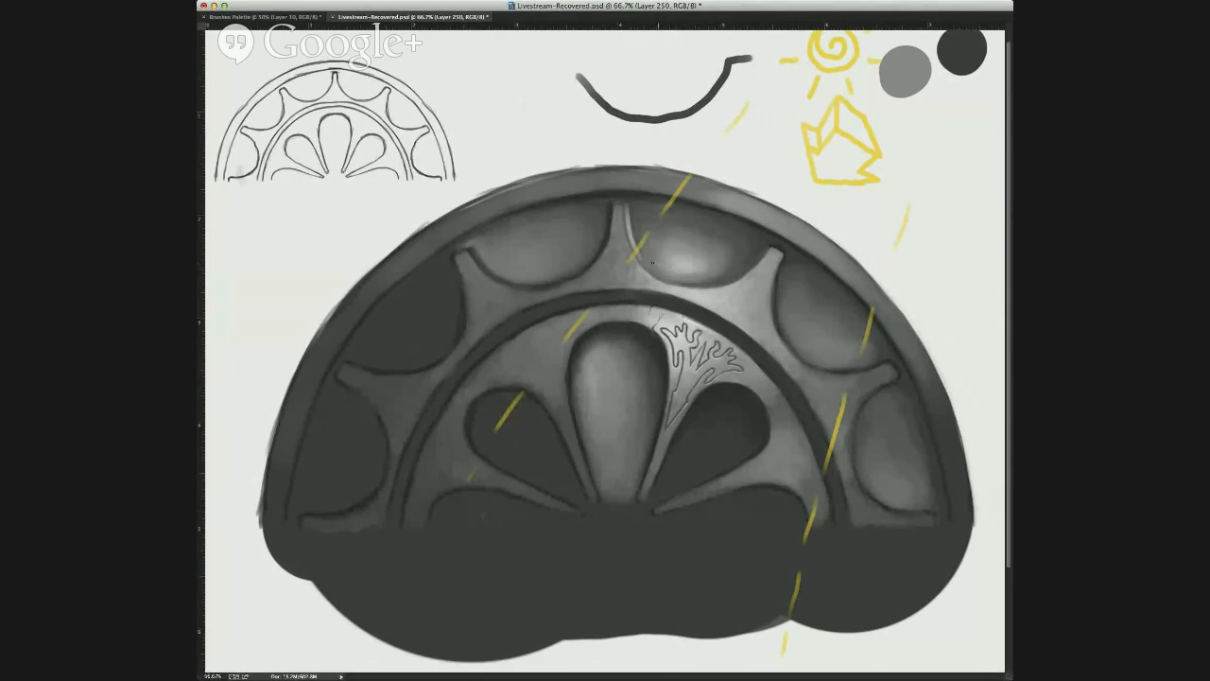
alt+click(682, 273)
alt+click(676, 271)
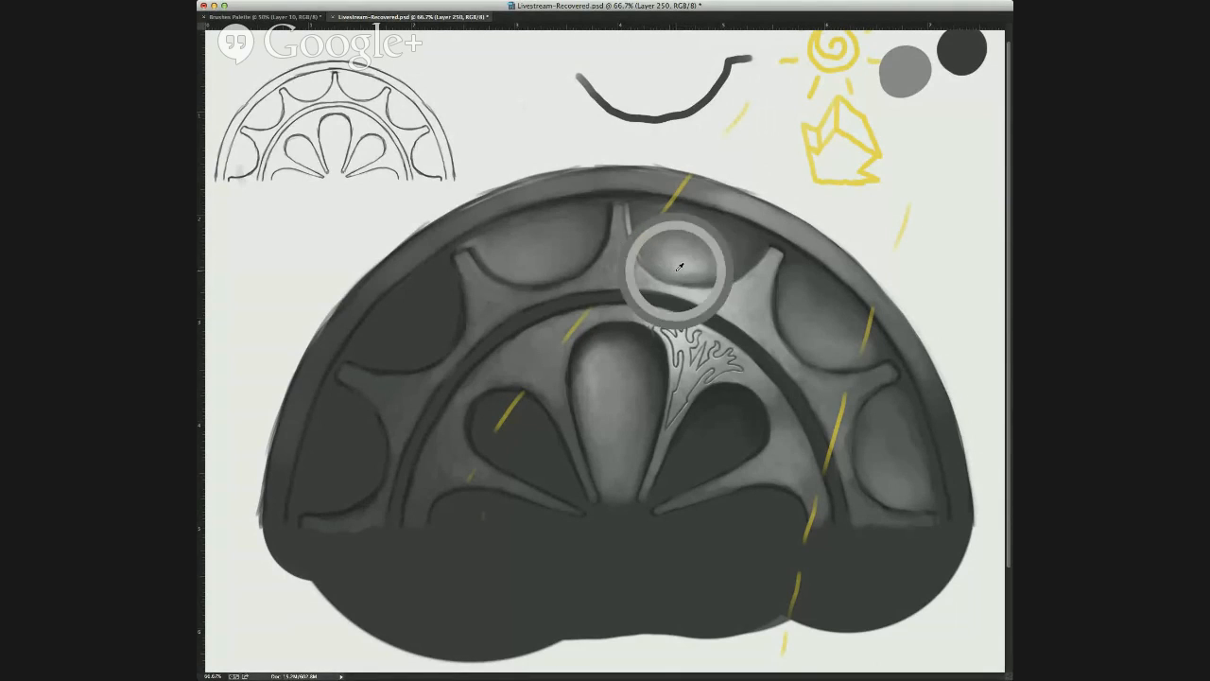
mouse_move(663, 269)
mouse_down()
mouse_move(708, 266)
mouse_move(673, 249)
mouse_up()
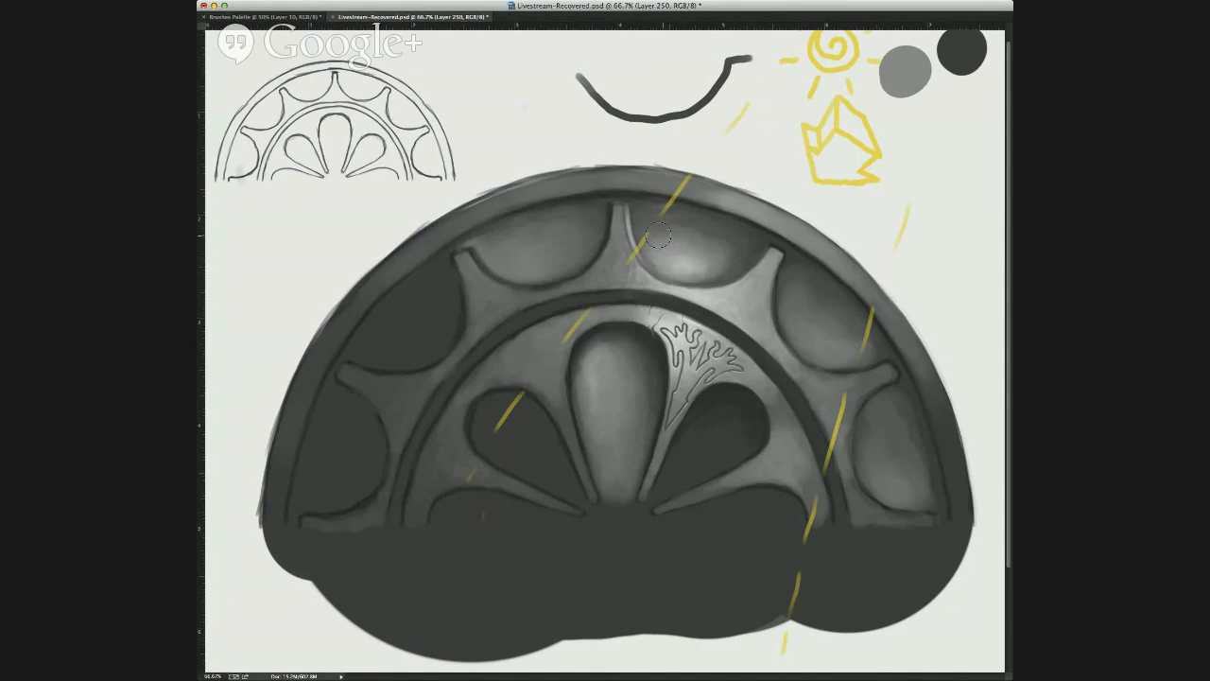
alt+click(709, 232)
alt+click(731, 243)
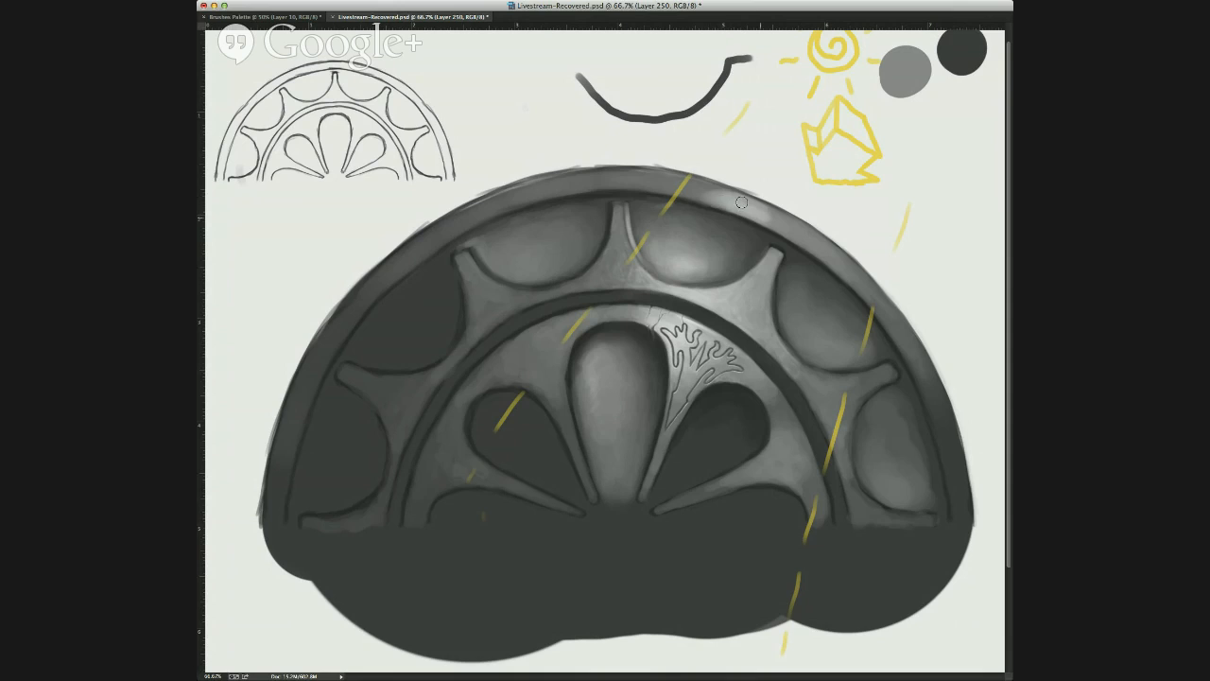
drag(779, 219, 770, 223)
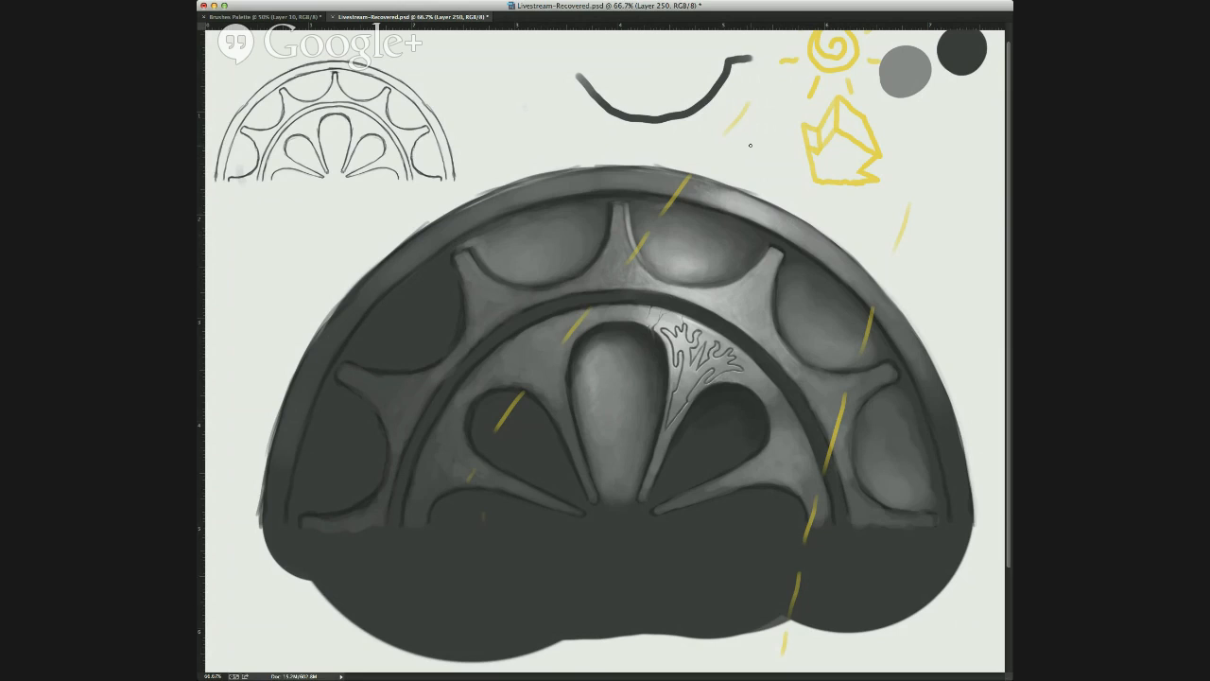
mouse_move(775, 184)
mouse_down()
mouse_move(596, 204)
mouse_move(907, 237)
mouse_move(605, 520)
mouse_up()
key(ctrl+z)
mouse_move(806, 140)
mouse_down()
mouse_move(816, 142)
mouse_move(565, 189)
mouse_up()
key(super+z)
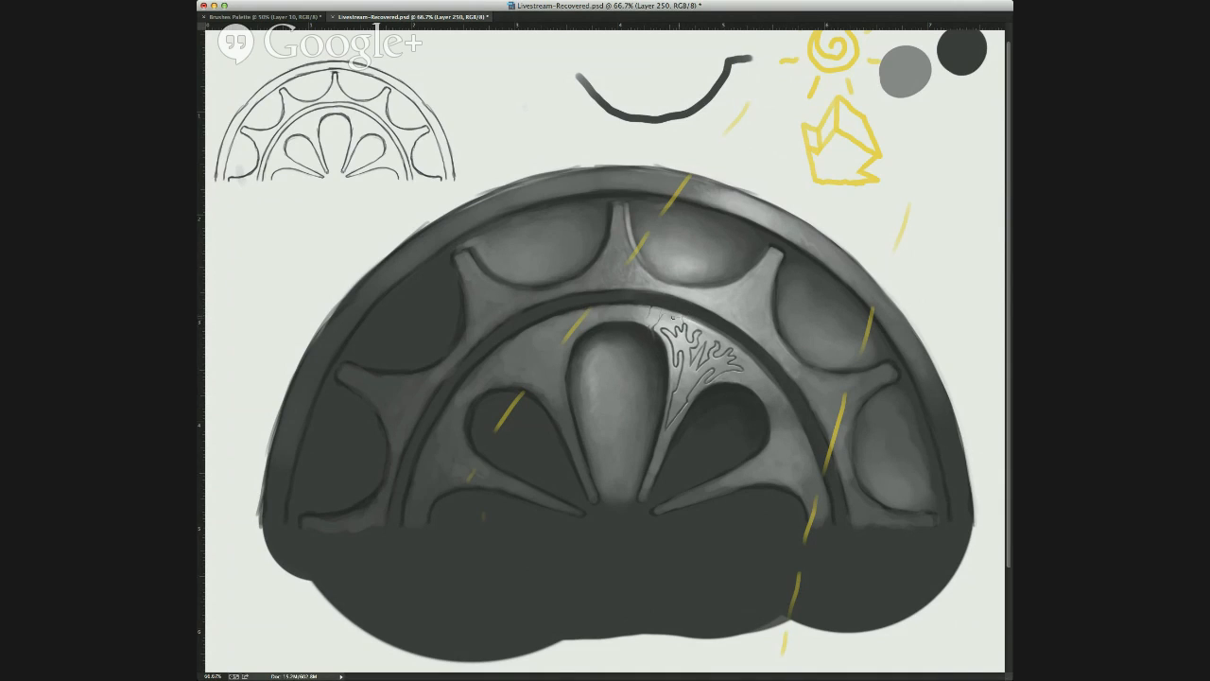
Refine the shading along the right part of the inner groove and its neighbouring bands with greys sampled from the relief.
alt+click(707, 319)
alt+click(718, 325)
alt+click(685, 309)
alt+click(626, 300)
alt+click(781, 276)
alt+click(794, 371)
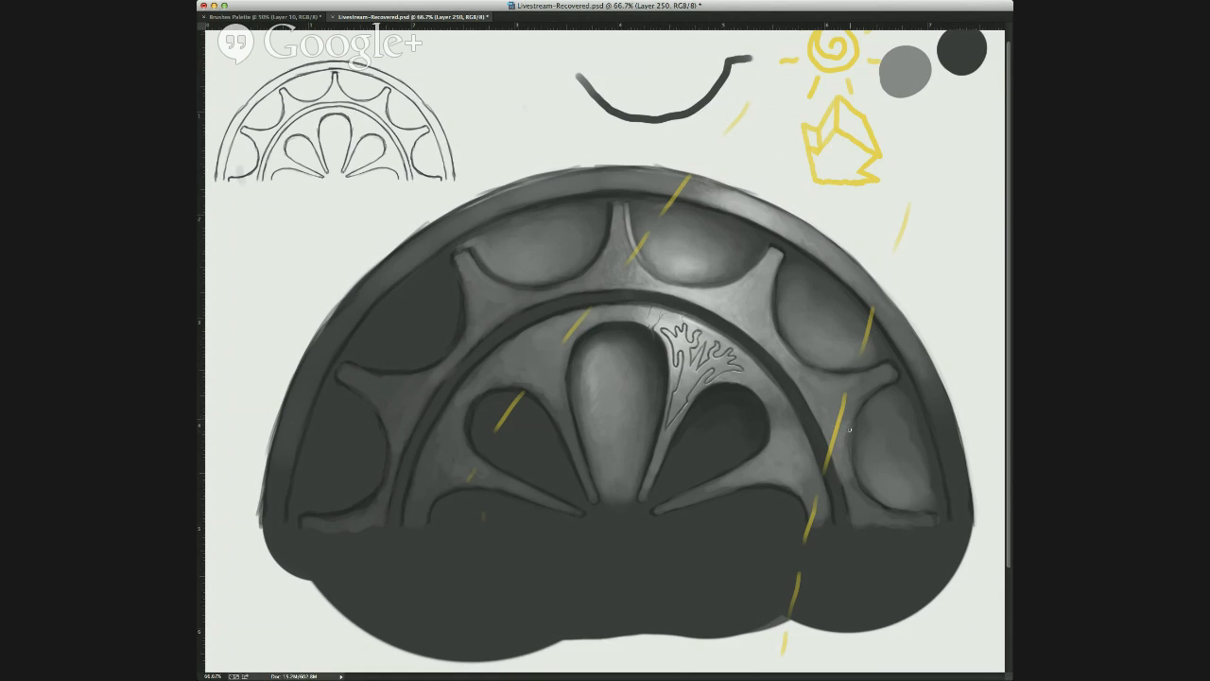
alt+click(710, 299)
drag(839, 451, 847, 457)
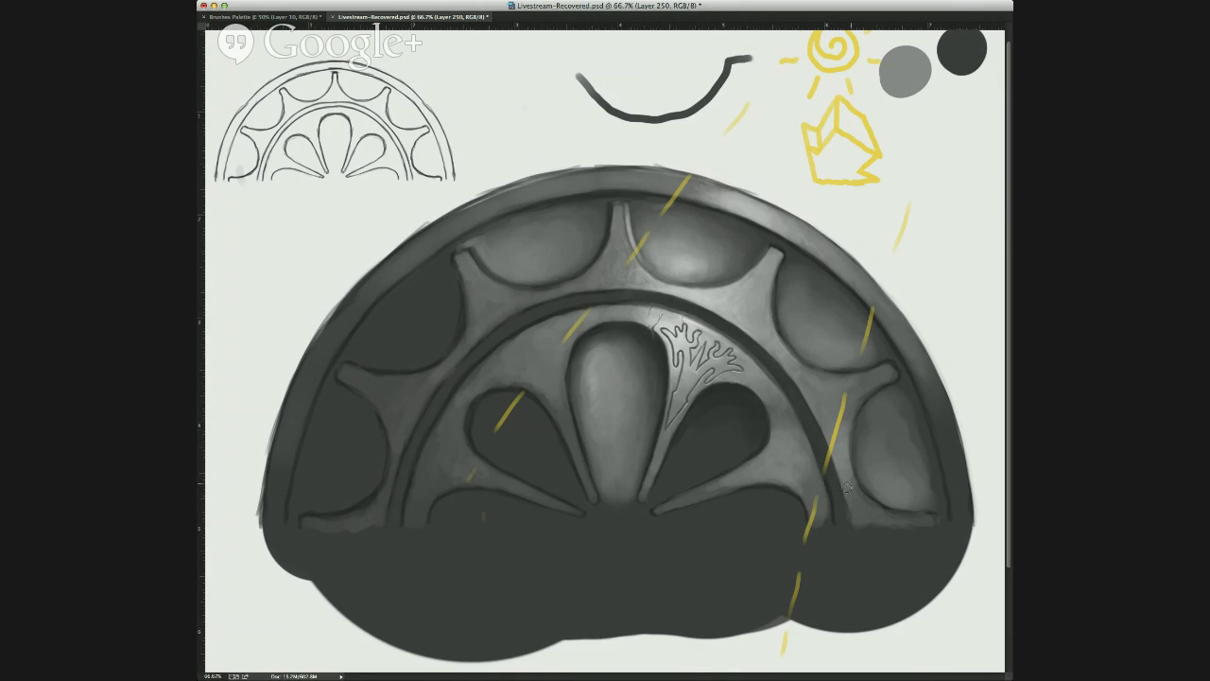
Handwrite "giovanni civardi" in grey on two lines beside the yellow crystal sketch, and undo the extra stroke above it.
mouse_move(889, 172)
mouse_down()
mouse_move(899, 176)
mouse_move(886, 208)
mouse_move(919, 172)
mouse_move(991, 161)
mouse_move(997, 176)
mouse_up()
click(984, 146)
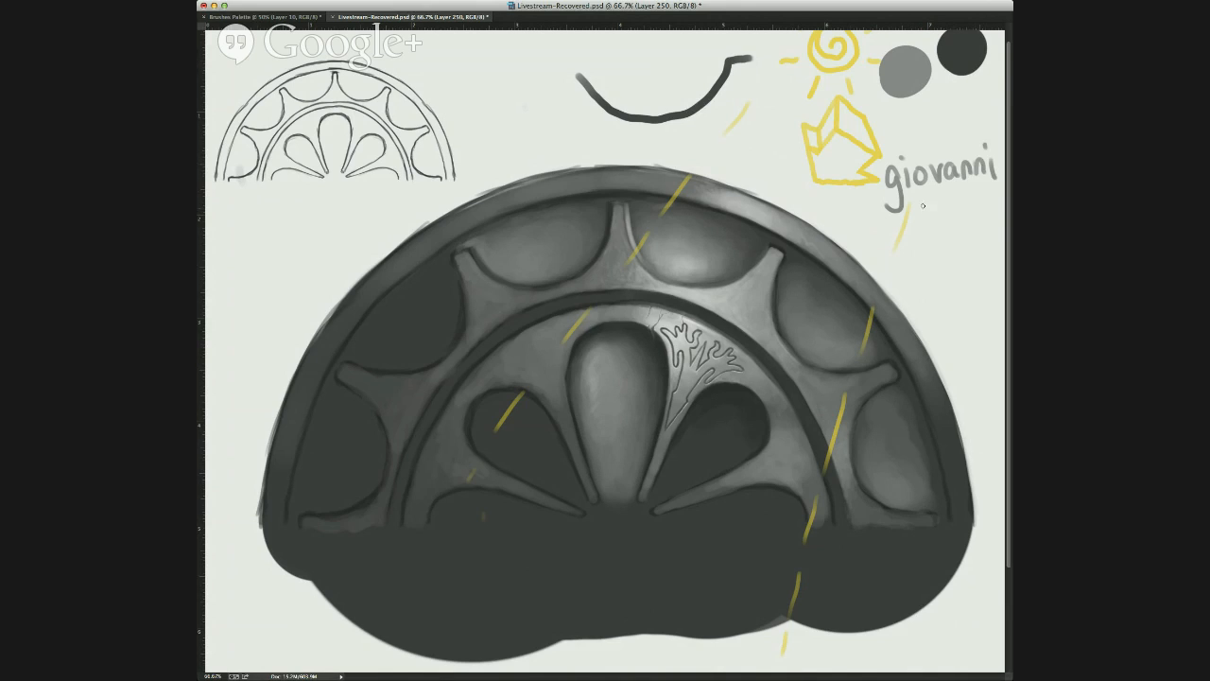
mouse_move(919, 214)
mouse_down()
mouse_move(938, 223)
mouse_move(953, 206)
mouse_move(968, 224)
mouse_move(982, 208)
mouse_move(998, 228)
mouse_up()
scroll(991, 216, up, 1)
click(994, 200)
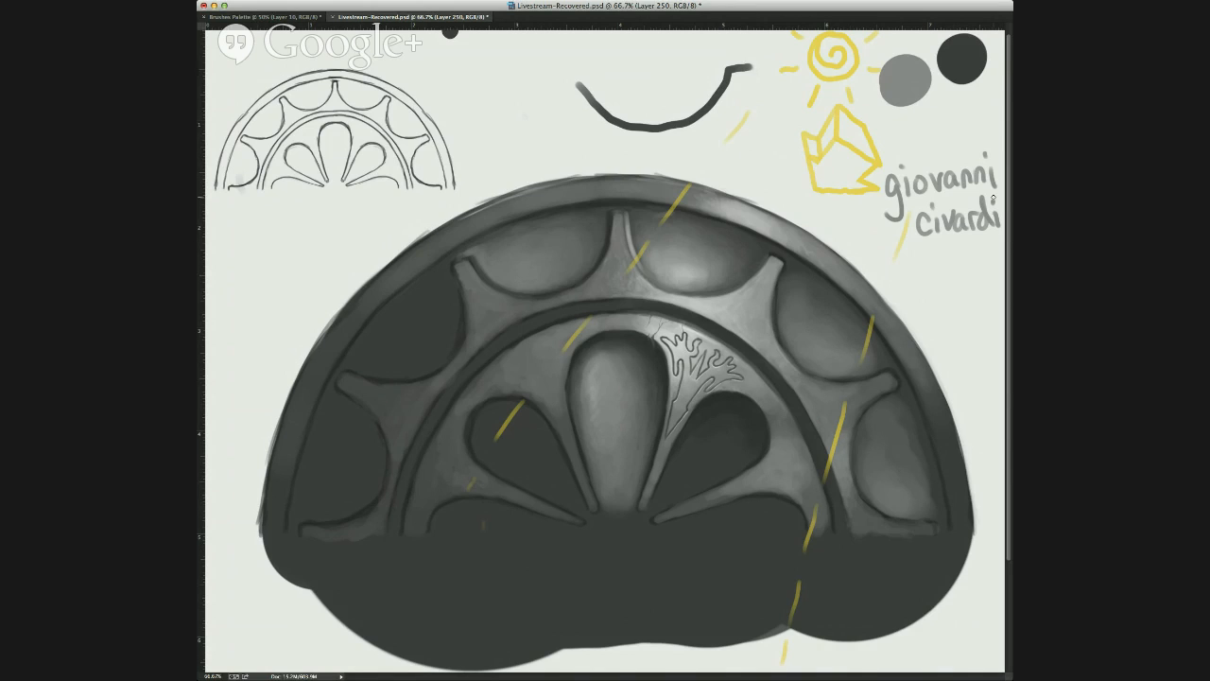
mouse_move(951, 125)
mouse_down()
mouse_move(1003, 166)
mouse_move(941, 118)
mouse_up()
key(super+z)
scroll(789, 312, down, 1)
Refine the tip and edges of the spike between the two scallops right of centre with sampled light and dark greys.
alt+click(785, 247)
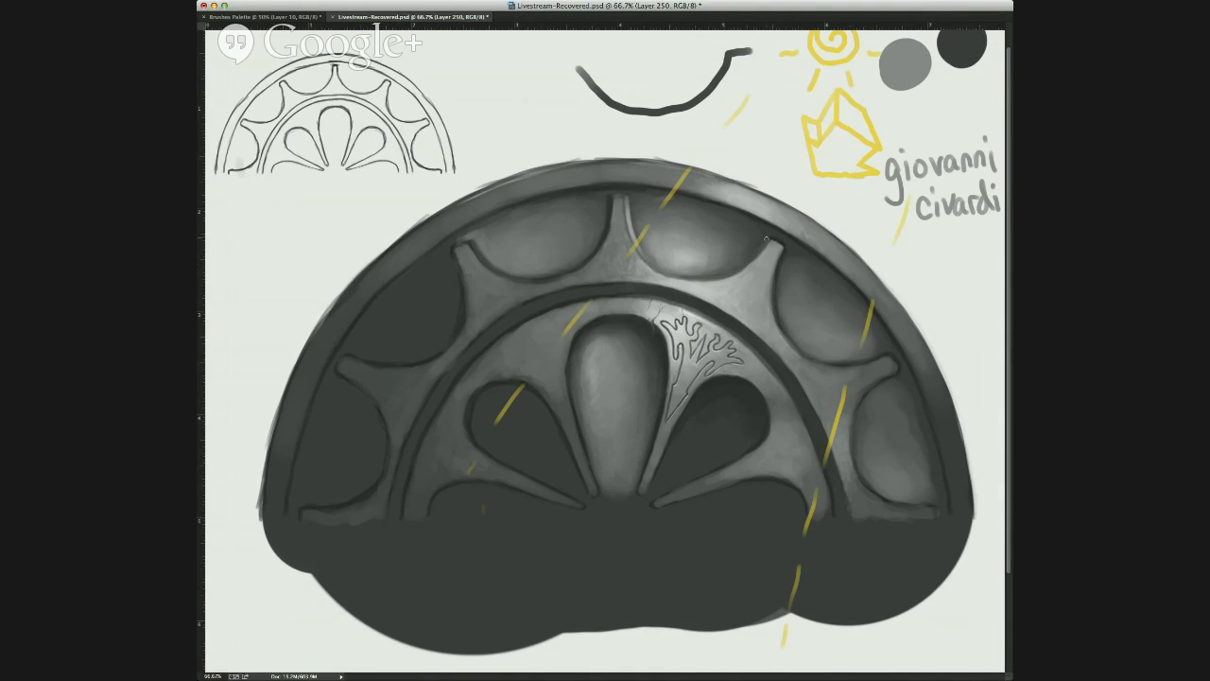
drag(768, 240, 743, 266)
alt+click(786, 230)
alt+click(764, 243)
alt+click(766, 233)
click(768, 233)
click(745, 231)
click(786, 244)
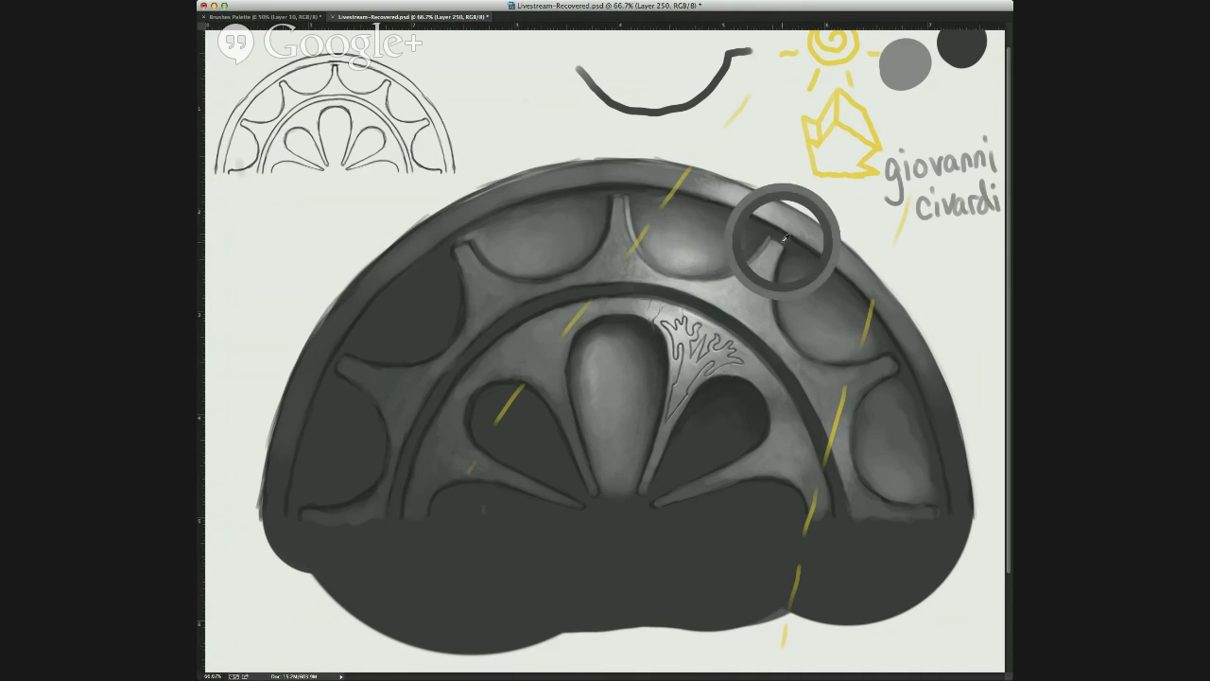
click(785, 242)
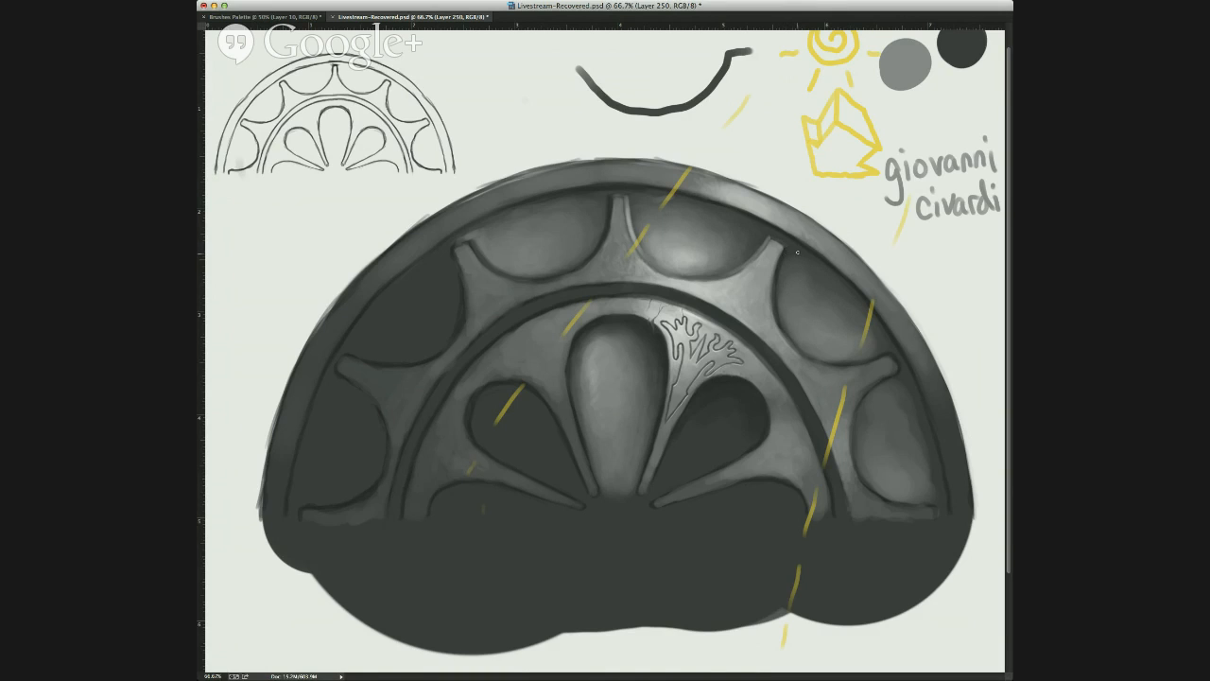
alt+click(783, 258)
alt+click(788, 331)
alt+click(780, 291)
Duplicate the engraved branch layer and move and rotate the copy into the inner band beyond the right petal.
key(ctrl+j)
key(ctrl+t)
drag(768, 285, 636, 419)
drag(722, 390, 761, 405)
mouse_move(772, 455)
mouse_down()
mouse_move(821, 417)
mouse_move(756, 457)
mouse_up()
drag(773, 385, 816, 461)
drag(888, 435, 789, 460)
drag(873, 449, 828, 461)
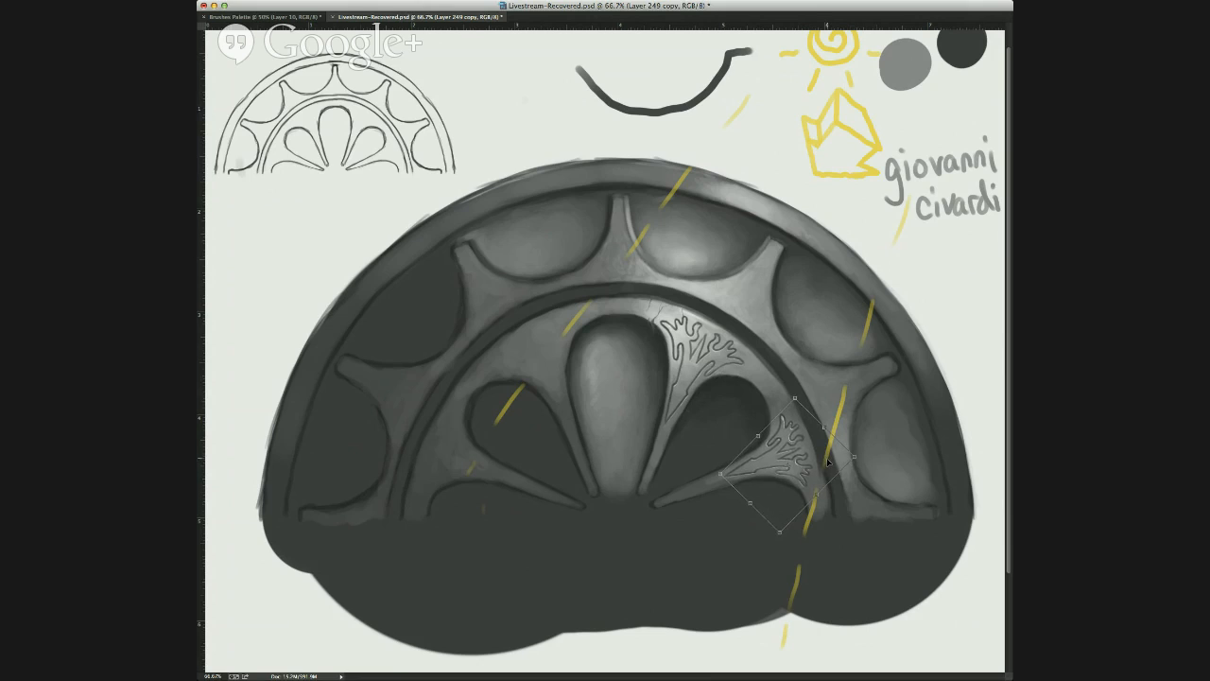
key(Return)
Sketch a dark grey ball with a cap and a light-direction arrow above the ornament, erasing the curved profile line there.
click(599, 119)
scroll(629, 110, up, 2)
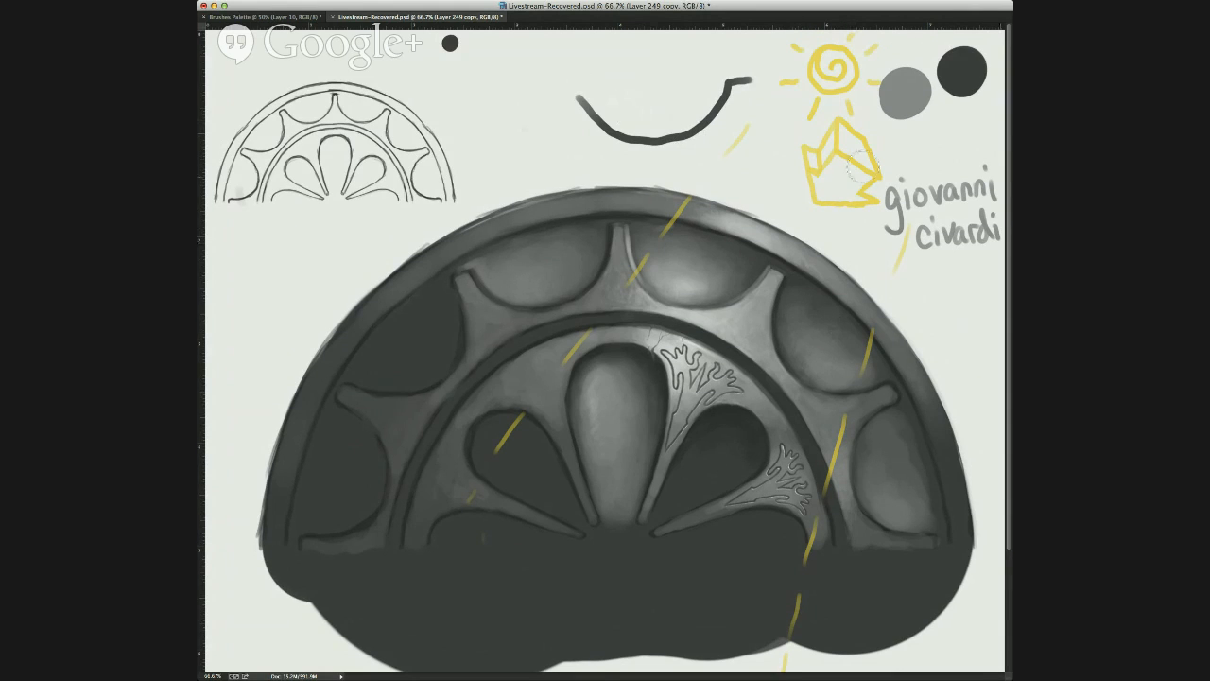
click(555, 133)
mouse_move(532, 88)
mouse_down()
mouse_move(541, 115)
mouse_move(580, 103)
mouse_move(544, 133)
mouse_move(564, 123)
mouse_up()
key(super+z)
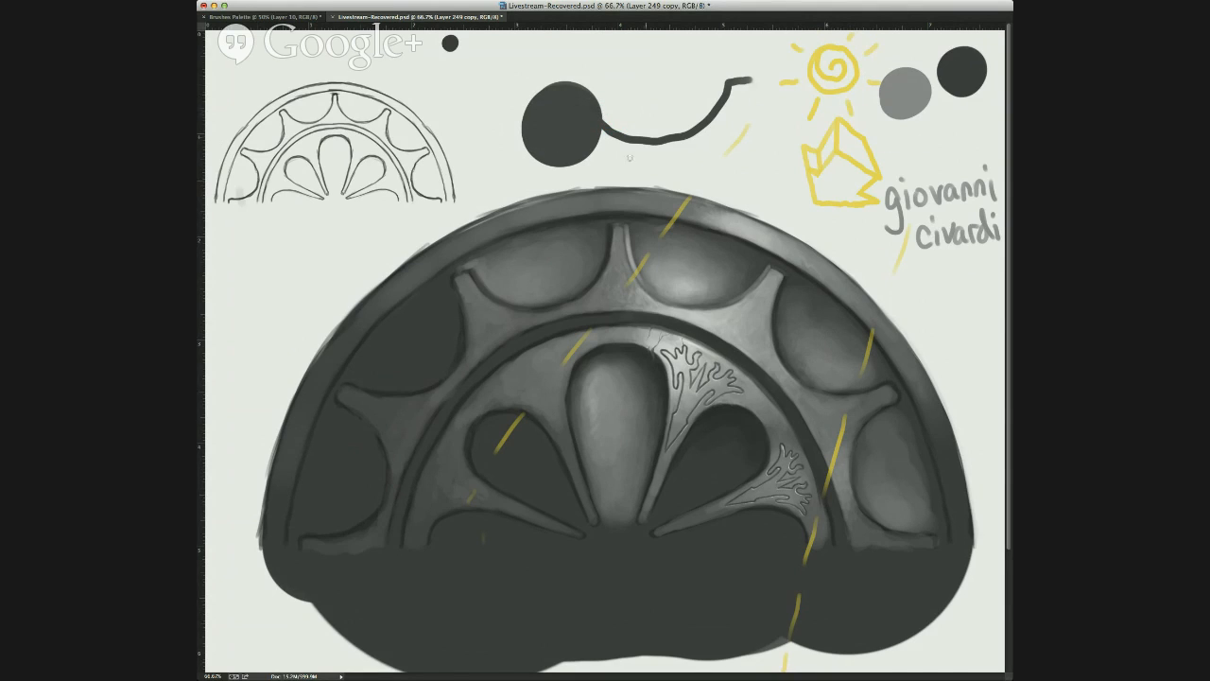
mouse_move(545, 87)
mouse_down()
mouse_move(490, 72)
mouse_move(525, 104)
mouse_move(539, 92)
mouse_move(516, 89)
mouse_move(528, 87)
mouse_move(521, 100)
mouse_move(588, 74)
mouse_move(609, 104)
mouse_move(608, 128)
mouse_up()
mouse_move(567, 92)
mouse_down()
mouse_move(571, 79)
mouse_move(601, 116)
mouse_move(580, 80)
mouse_move(598, 87)
mouse_move(566, 80)
mouse_move(596, 88)
mouse_up()
drag(656, 55, 622, 99)
mouse_move(620, 75)
mouse_down()
mouse_move(640, 97)
mouse_move(611, 138)
mouse_move(630, 149)
mouse_move(705, 121)
mouse_move(754, 77)
mouse_up()
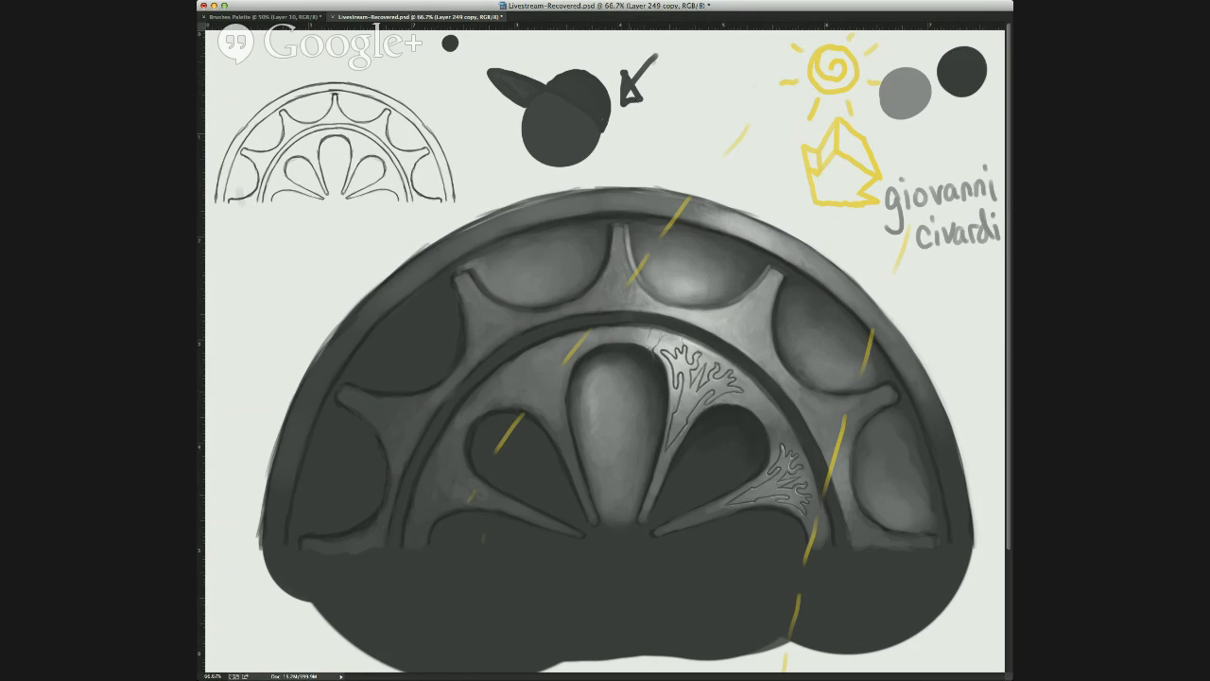
Erase the first ball-and-cap sketch and redraw it as a mid-grey ball with a dark cap and brim beside the arrow.
mouse_move(532, 78)
mouse_down()
mouse_move(542, 52)
mouse_move(524, 60)
mouse_move(542, 65)
mouse_move(481, 85)
mouse_move(469, 110)
mouse_up()
key(super+z)
drag(465, 117, 449, 151)
drag(547, 92, 543, 104)
mouse_move(615, 128)
mouse_down()
mouse_move(560, 82)
mouse_move(509, 75)
mouse_move(456, 146)
mouse_up()
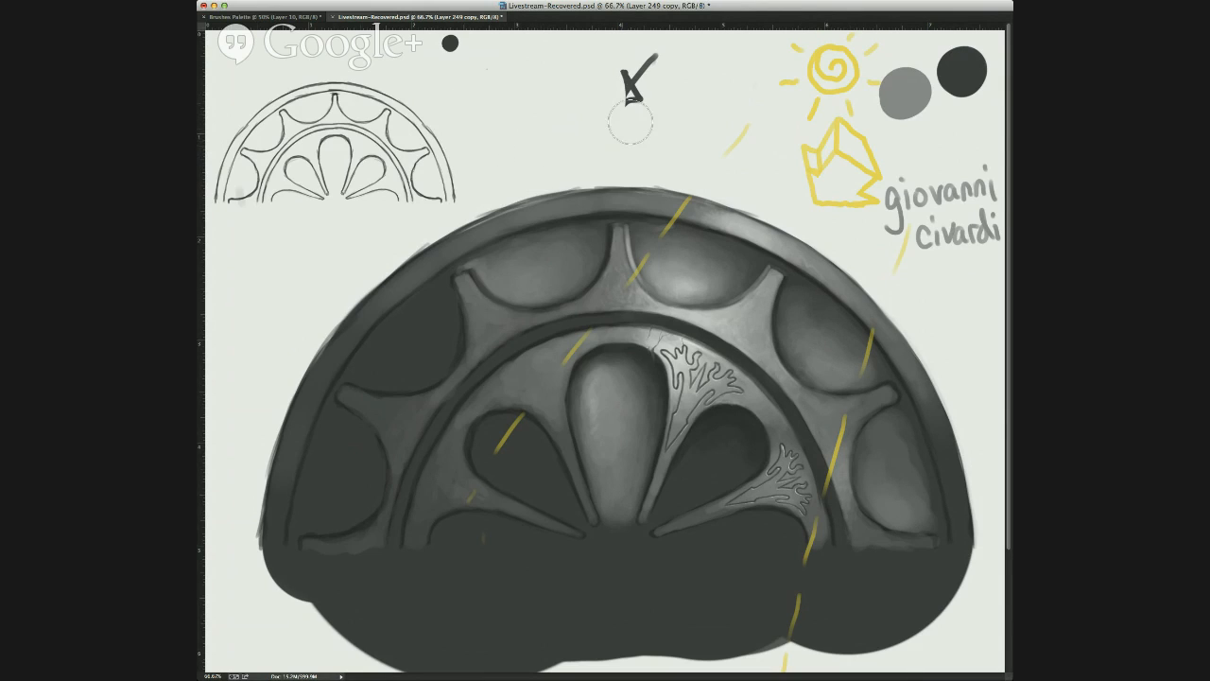
mouse_move(609, 117)
mouse_down()
mouse_move(572, 121)
mouse_move(636, 79)
mouse_move(582, 115)
mouse_move(643, 343)
mouse_move(526, 121)
mouse_move(515, 135)
mouse_move(546, 95)
mouse_move(566, 88)
mouse_move(606, 111)
mouse_move(567, 115)
mouse_move(543, 101)
mouse_move(575, 115)
mouse_move(604, 112)
mouse_up()
alt+click(638, 372)
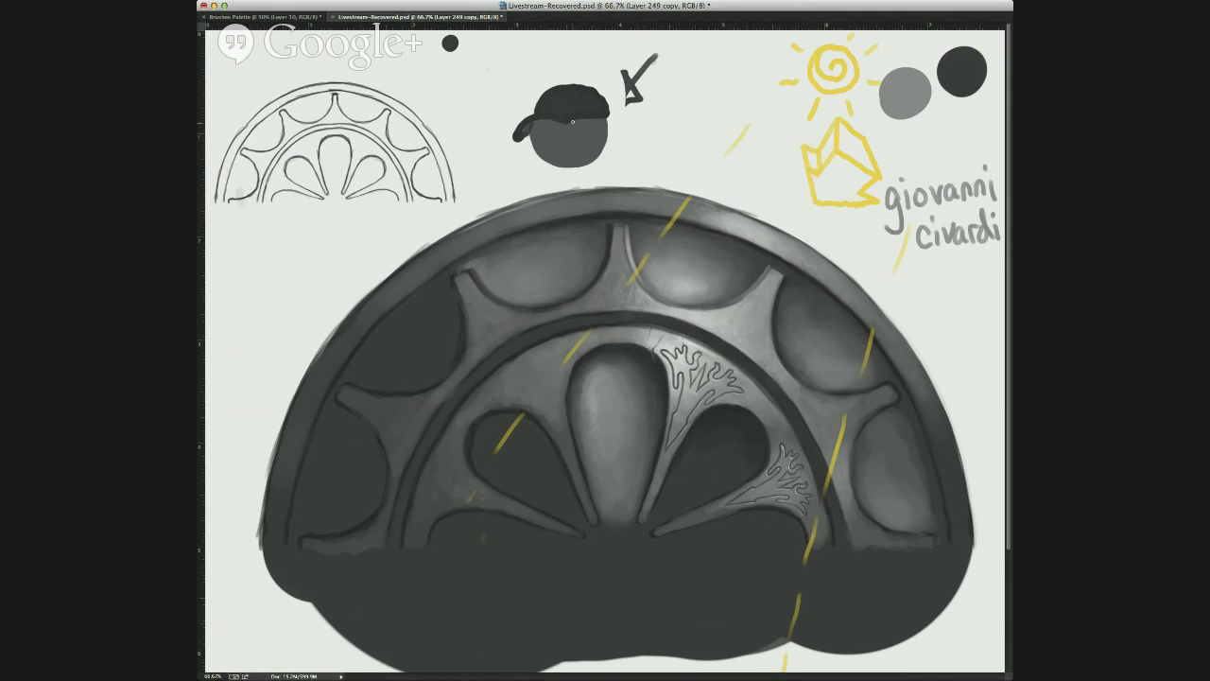
mouse_move(552, 161)
mouse_down()
mouse_move(536, 177)
mouse_move(507, 175)
mouse_up()
key(super+z)
mouse_move(558, 123)
mouse_down()
mouse_move(553, 142)
mouse_move(531, 134)
mouse_move(544, 158)
mouse_move(545, 125)
mouse_up()
mouse_move(605, 165)
mouse_down()
mouse_move(524, 143)
mouse_move(623, 143)
mouse_move(534, 170)
mouse_up()
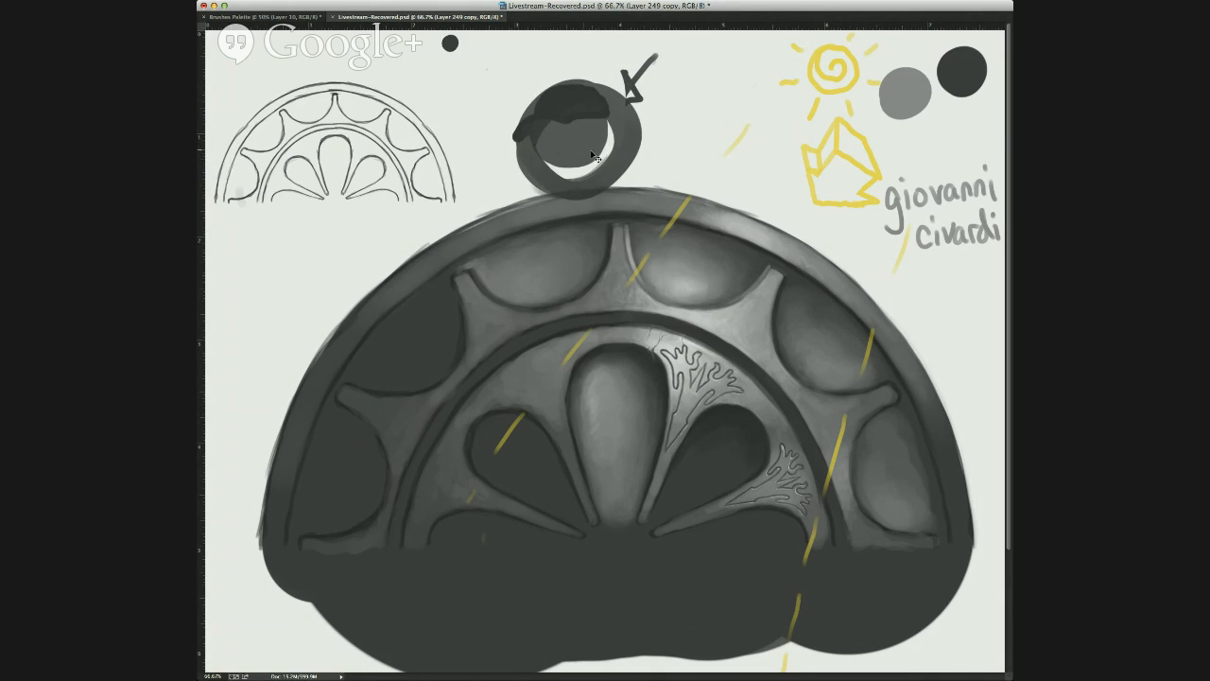
key(ctrl+z)
mouse_move(682, 167)
mouse_down()
mouse_move(623, 150)
mouse_move(643, 129)
mouse_up()
key(ctrl+alt+z)
key(ctrl+alt+z)
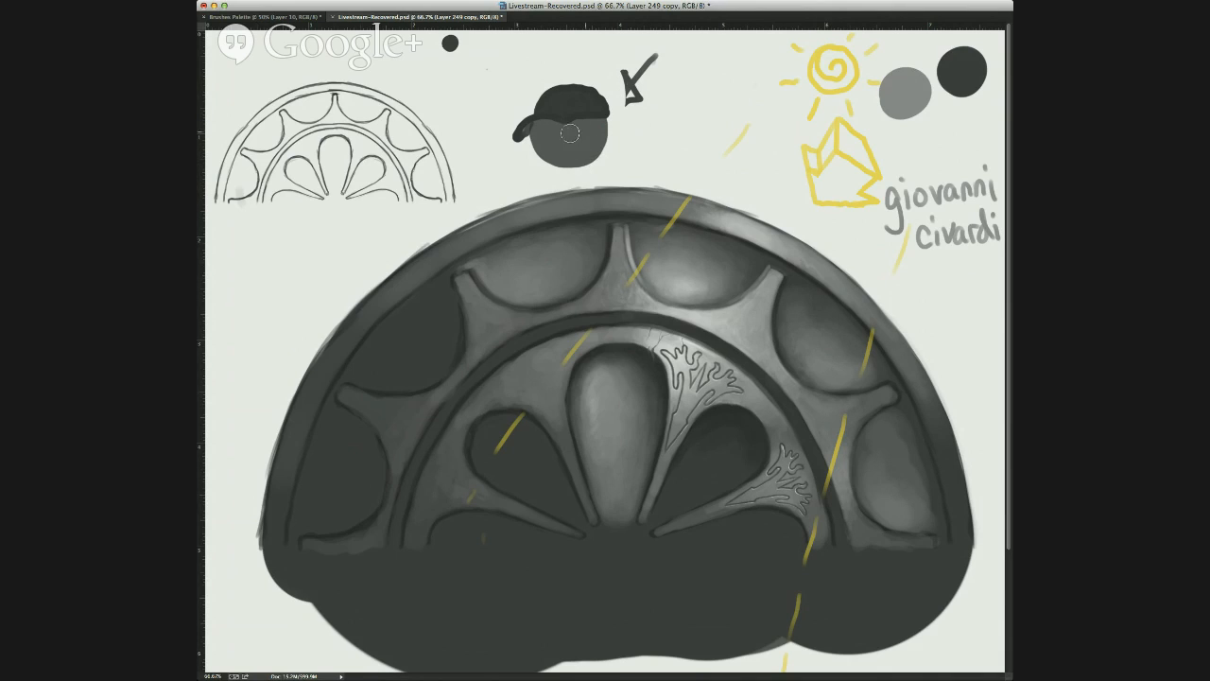
Paint the lit right side of the capped ball with lighter greys sampled from the relief, and add a second light arrow.
alt+click(635, 246)
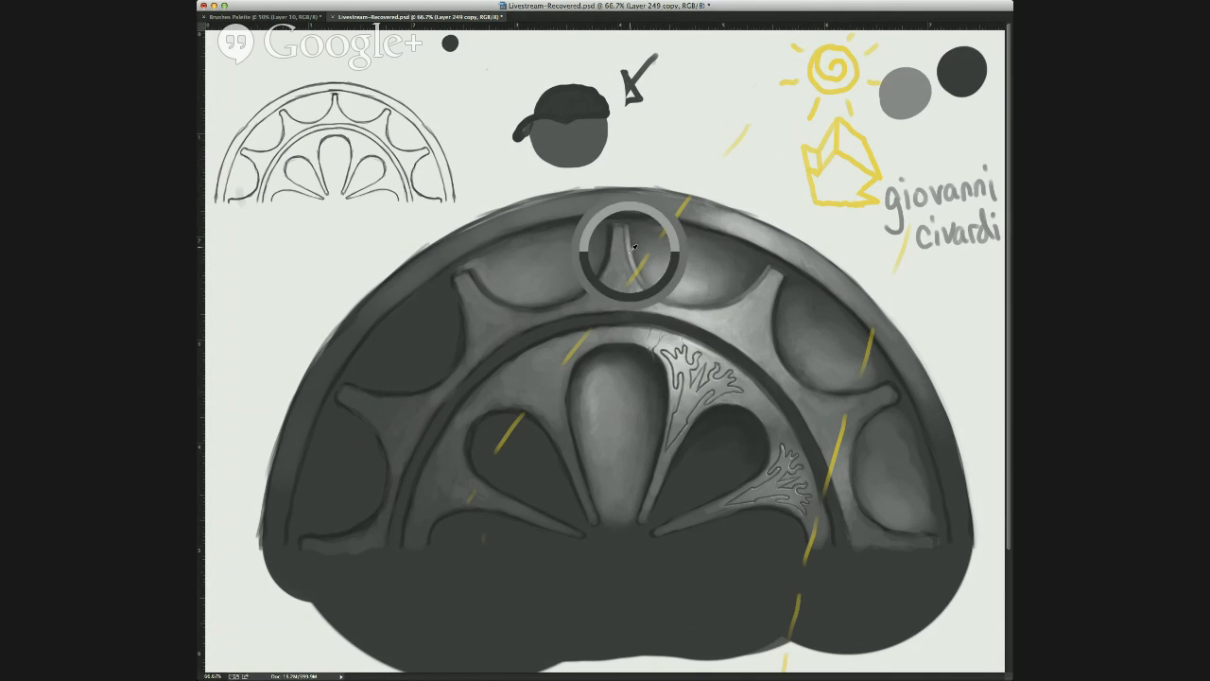
alt+click(683, 312)
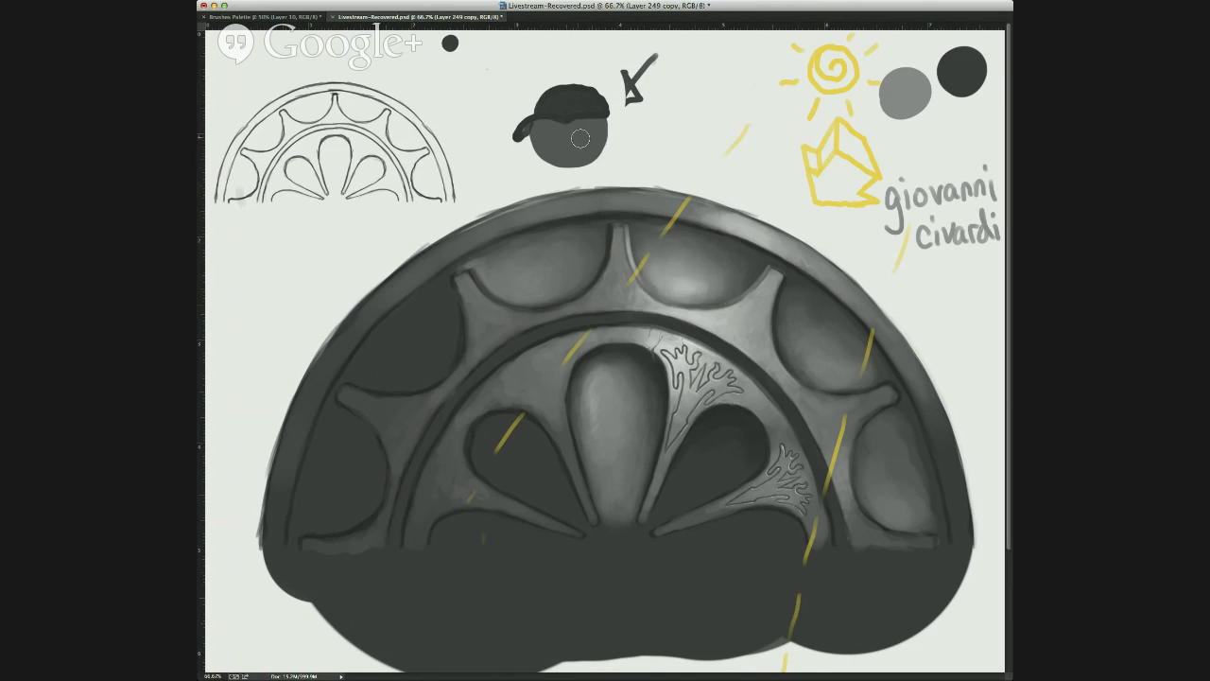
mouse_move(578, 127)
mouse_down()
mouse_move(561, 155)
mouse_move(586, 149)
mouse_up()
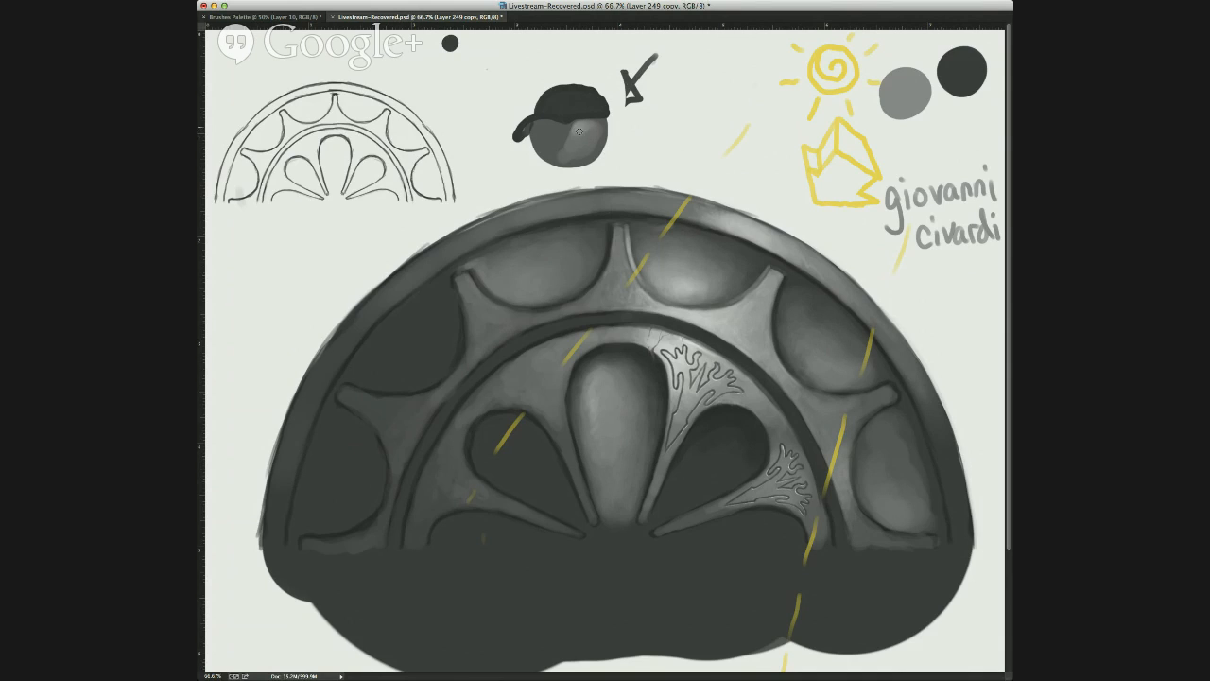
alt+click(582, 132)
alt+click(571, 139)
alt+click(559, 144)
mouse_move(618, 45)
mouse_down()
mouse_move(609, 75)
mouse_move(600, 68)
mouse_up()
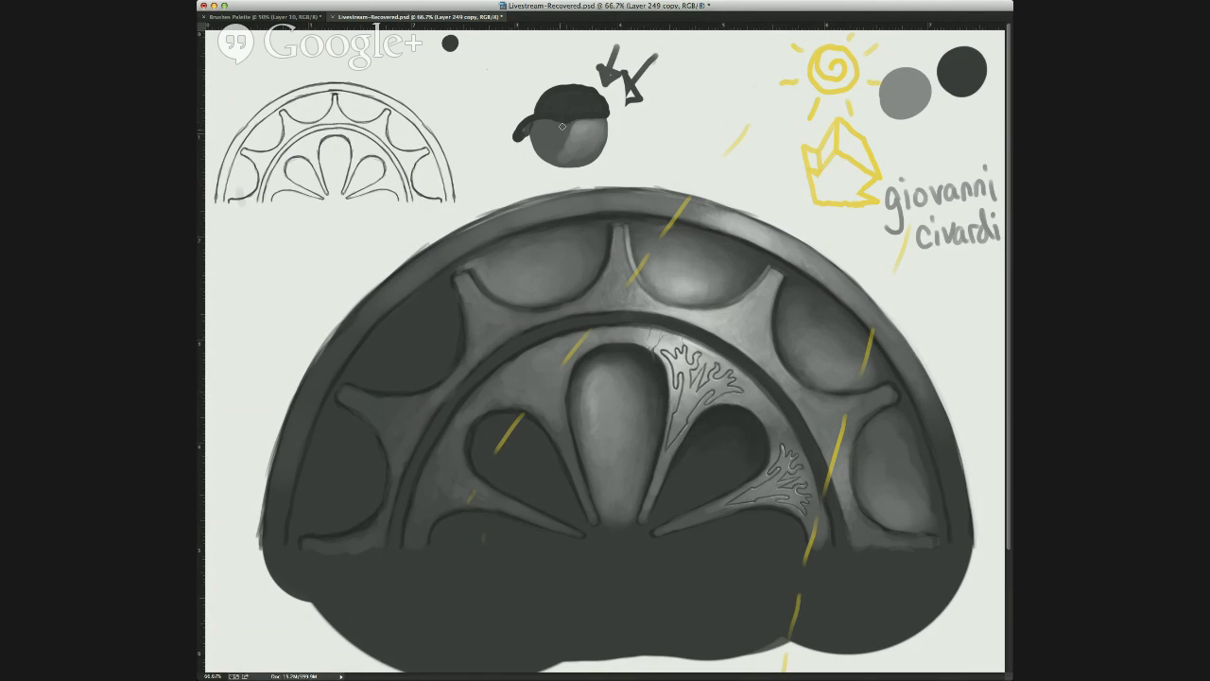
Undo the trial strokes over the capped ball, and remove the duplicated branch carving from the inner band beyond the right petal.
mouse_move(537, 151)
mouse_down()
mouse_move(543, 162)
mouse_move(533, 142)
mouse_move(529, 159)
mouse_up()
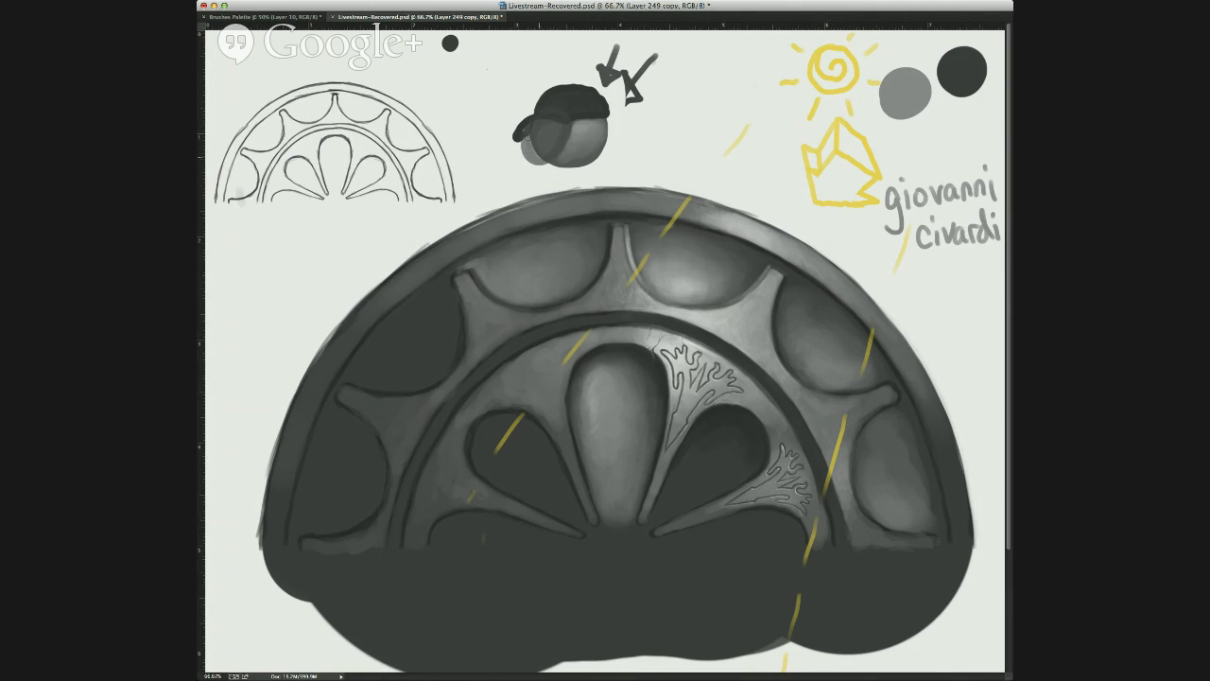
key(ctrl+z)
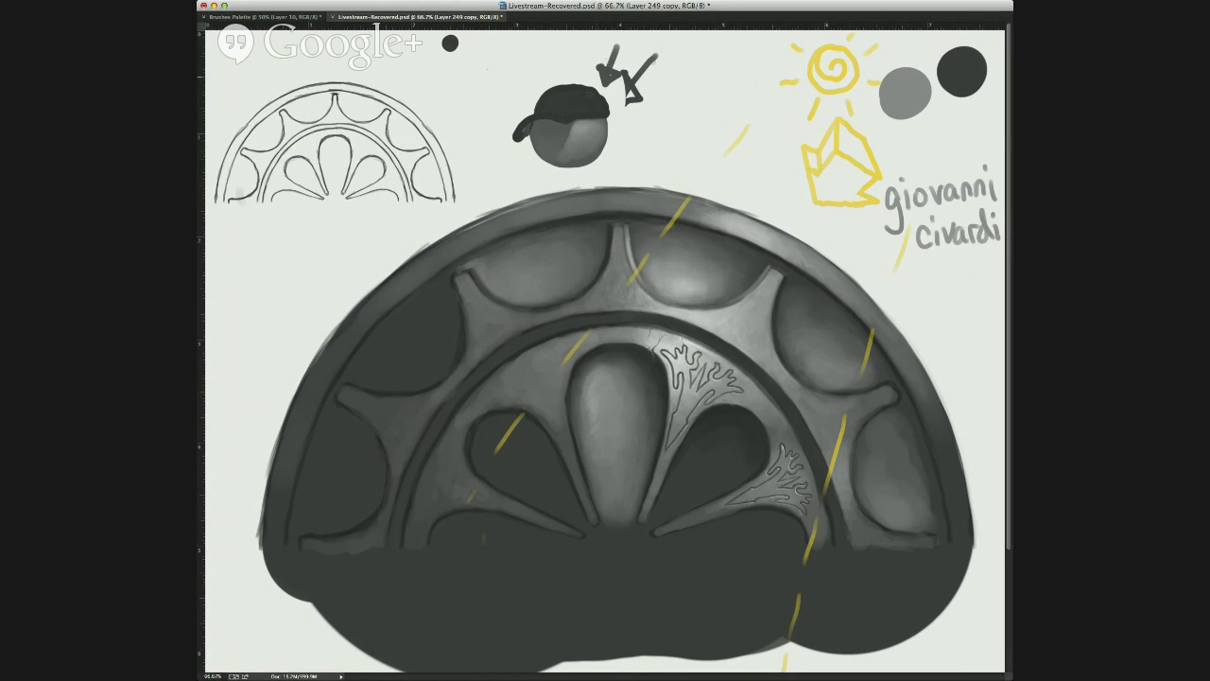
drag(601, 87, 605, 131)
key(ctrl+z)
mouse_move(770, 524)
mouse_down()
mouse_move(802, 527)
mouse_move(803, 485)
mouse_move(787, 472)
mouse_move(721, 512)
mouse_move(777, 498)
mouse_up()
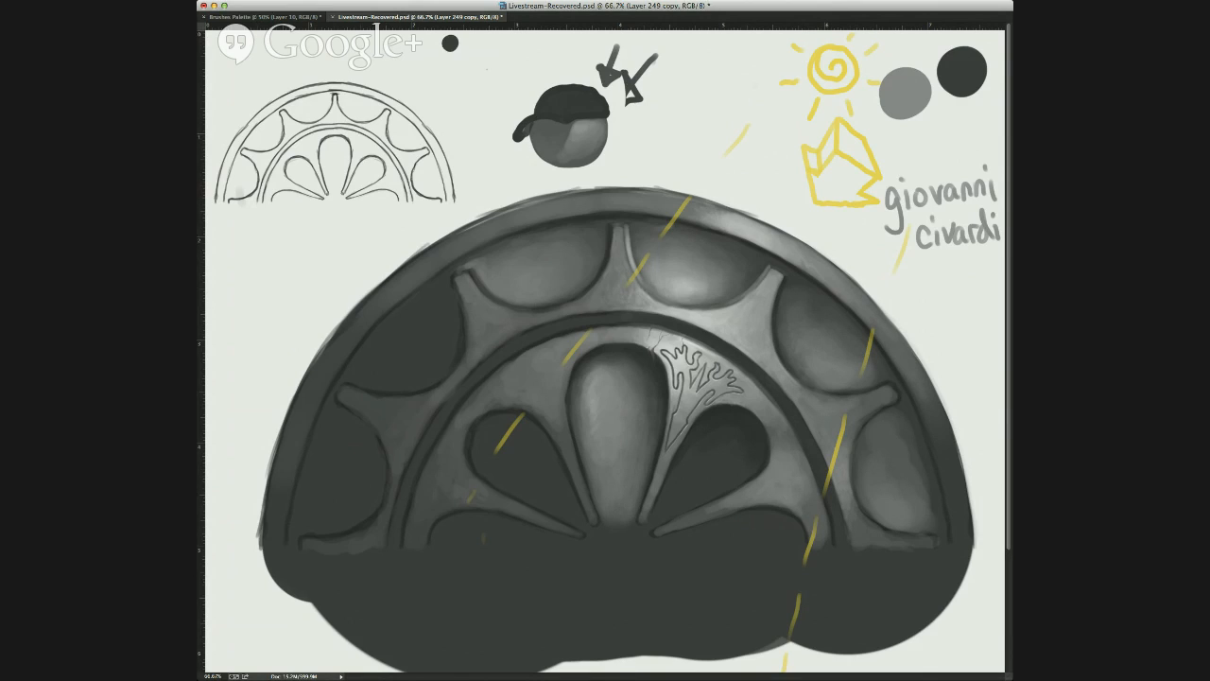
On a new layer, glaze the centre and right side of the ornament with golden yellow light and add a red glow over the right petal.
key(super+shift+alt+n)
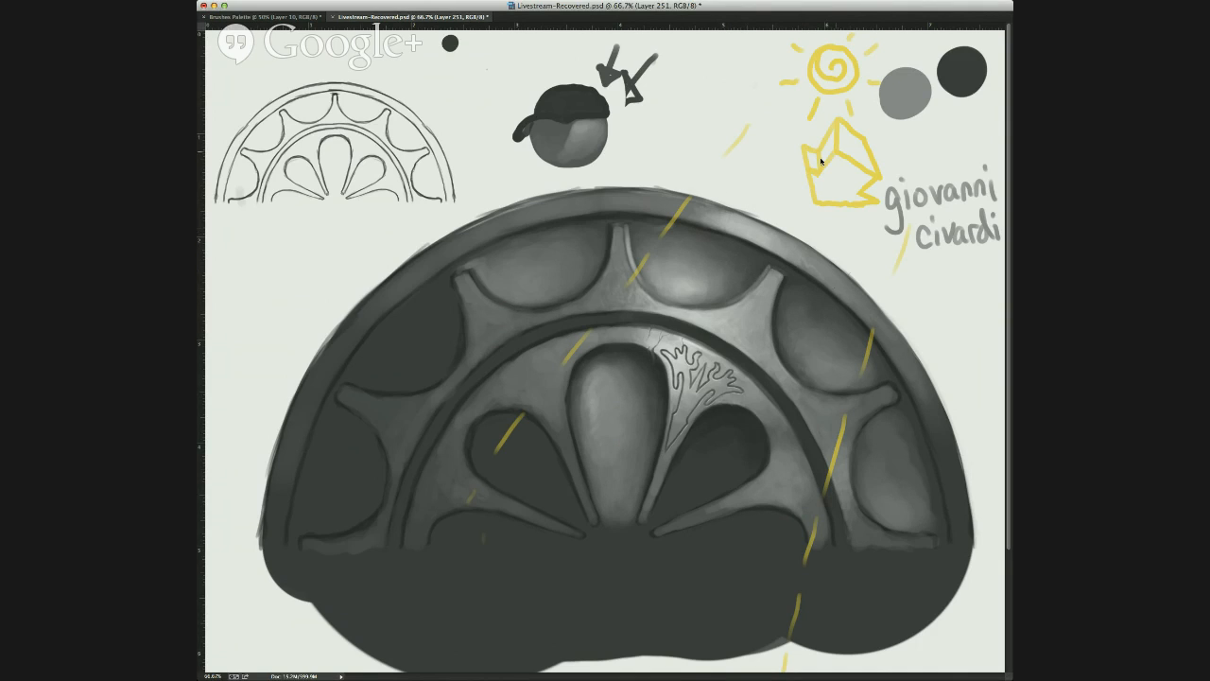
click(810, 302)
mouse_move(707, 293)
mouse_down()
mouse_move(759, 312)
mouse_move(693, 307)
mouse_move(724, 234)
mouse_move(584, 447)
mouse_move(738, 300)
mouse_move(797, 311)
mouse_move(799, 369)
mouse_up()
mouse_move(861, 307)
mouse_down()
mouse_move(900, 480)
mouse_move(954, 457)
mouse_move(745, 490)
mouse_move(706, 303)
mouse_move(580, 337)
mouse_move(556, 491)
mouse_move(533, 330)
mouse_move(491, 307)
mouse_move(505, 481)
mouse_move(452, 296)
mouse_move(529, 419)
mouse_move(636, 531)
mouse_move(666, 357)
mouse_up()
mouse_move(505, 360)
mouse_down()
mouse_move(533, 363)
mouse_move(534, 322)
mouse_up()
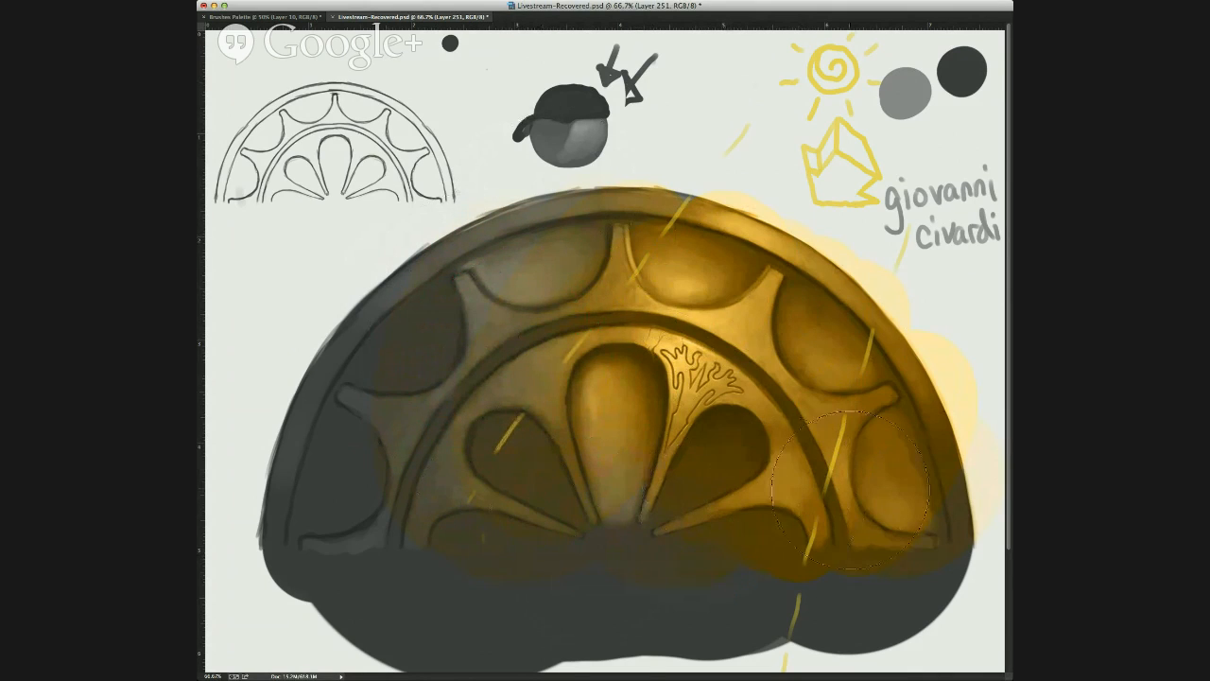
drag(720, 470, 691, 470)
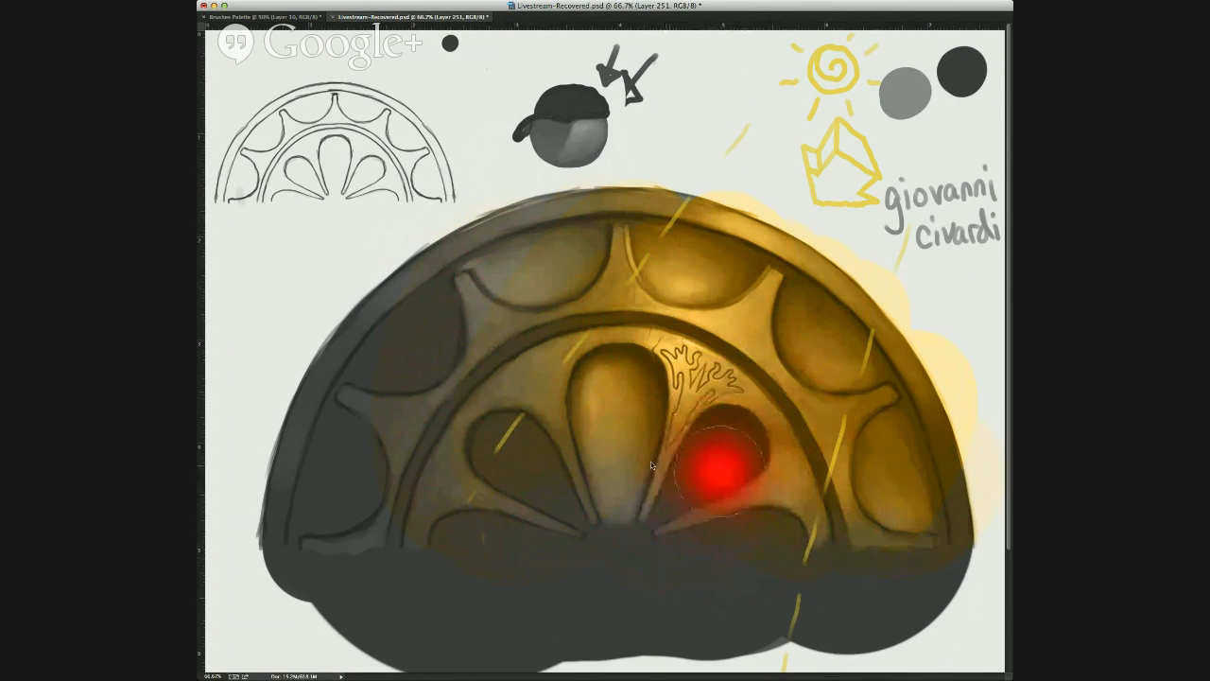
Clear the red glow from the right petal and glaze muted blue-grey tones into the shadowed parts of the gold-lit cells.
drag(619, 511, 621, 417)
alt+click(629, 478)
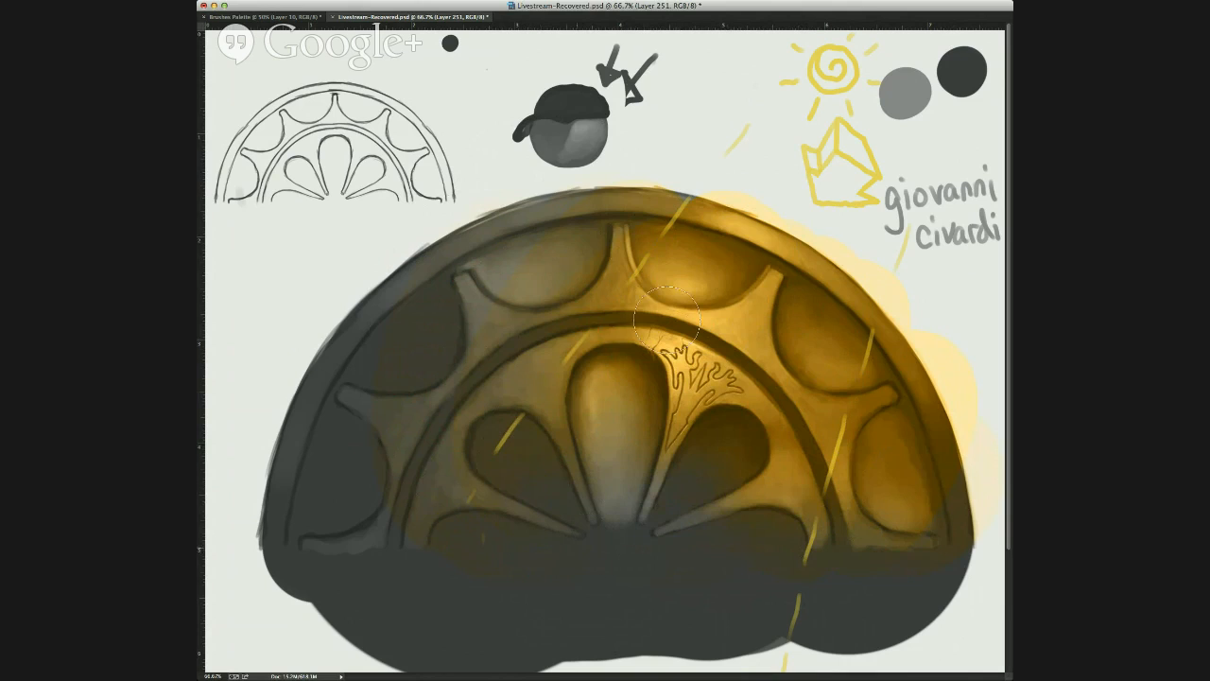
drag(719, 288, 688, 289)
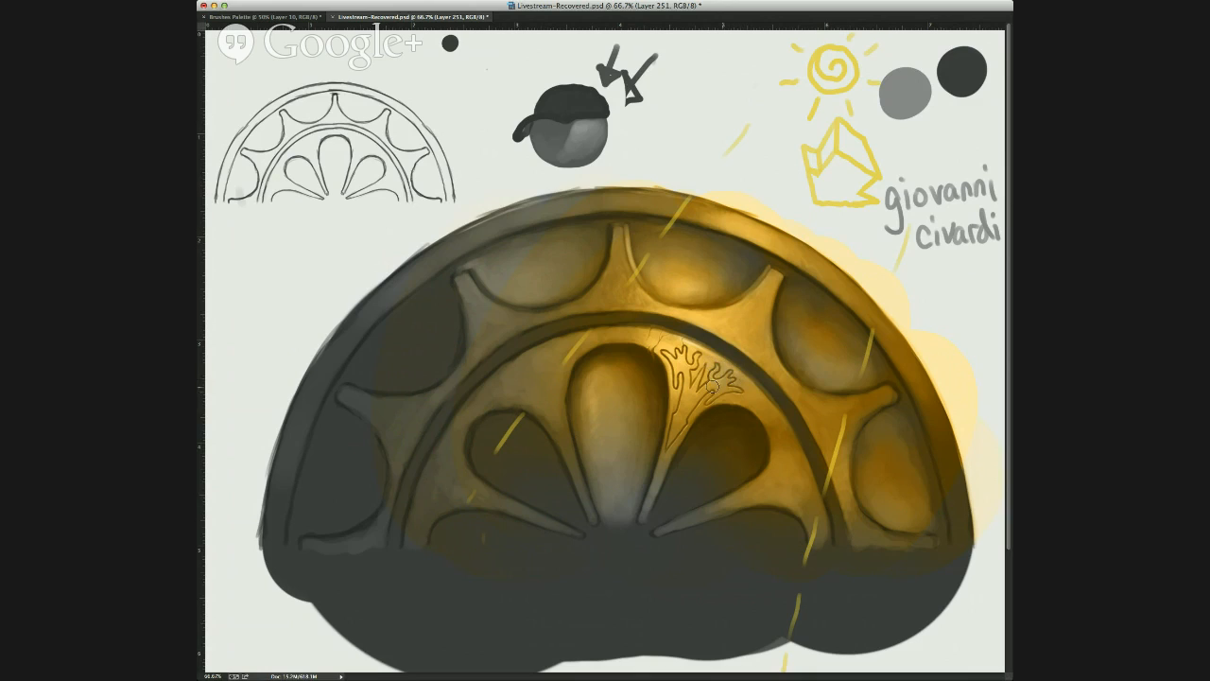
drag(719, 366, 750, 395)
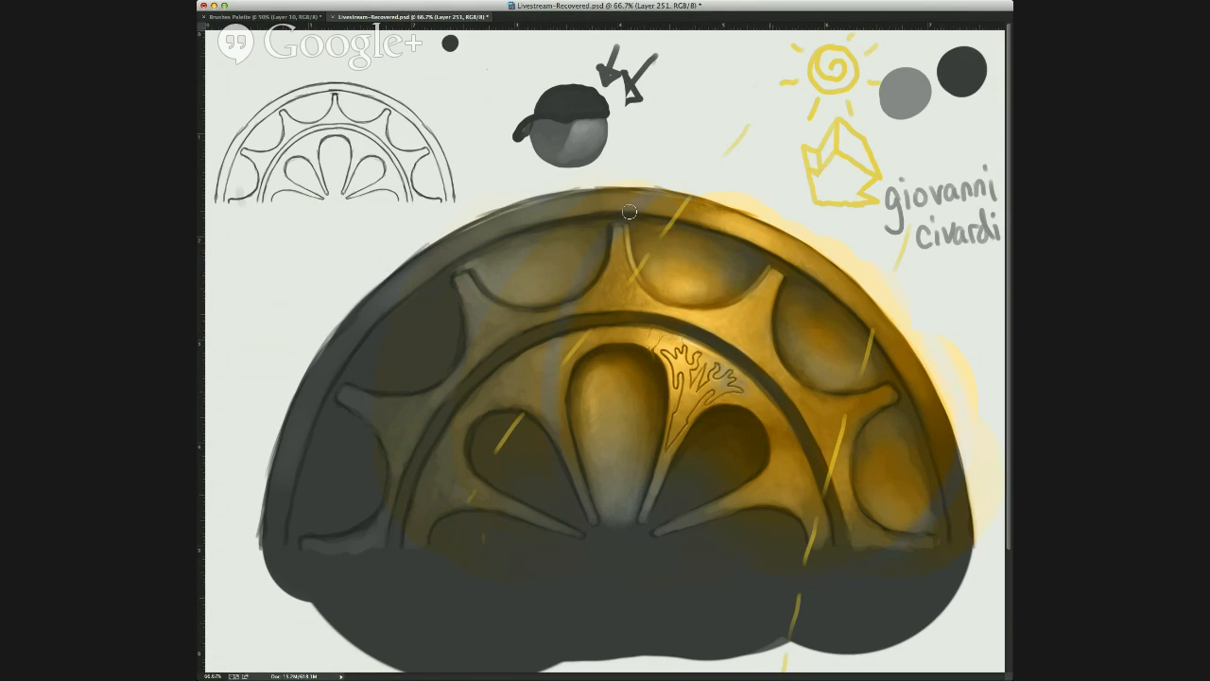
drag(740, 385, 716, 369)
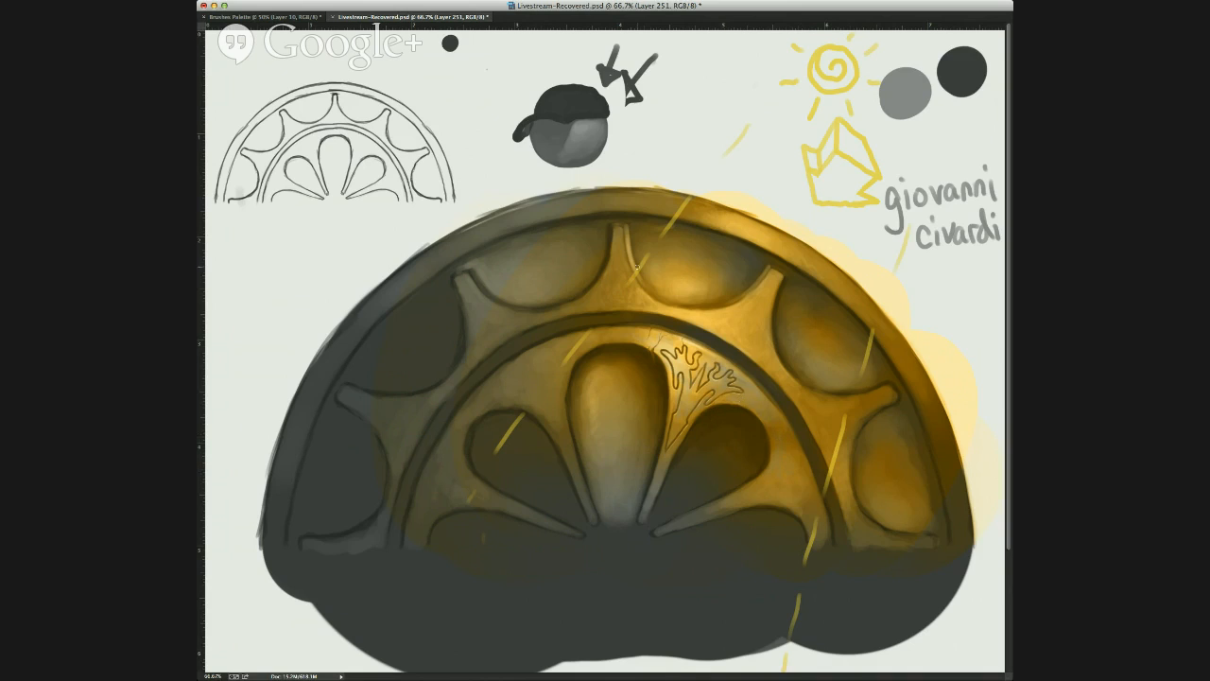
On new layers, glaze green and teal reflected colour over the right petal and the two cells on the right side of the ornament.
key(super+plus)
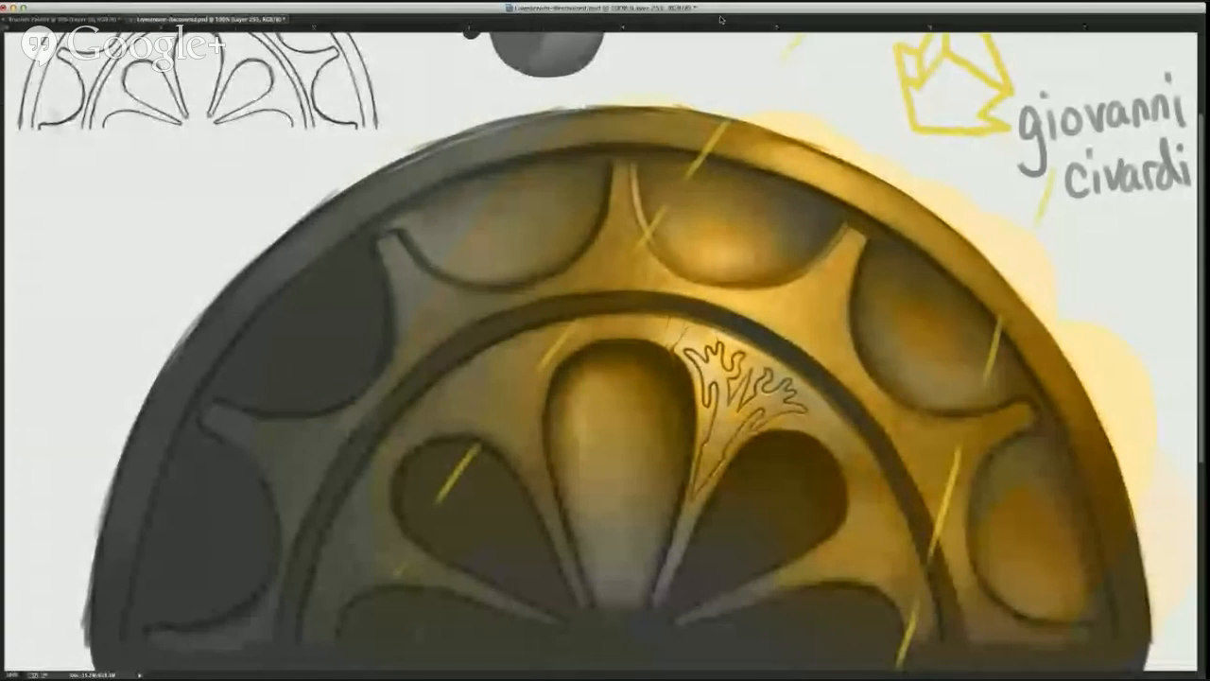
drag(785, 9, 557, 8)
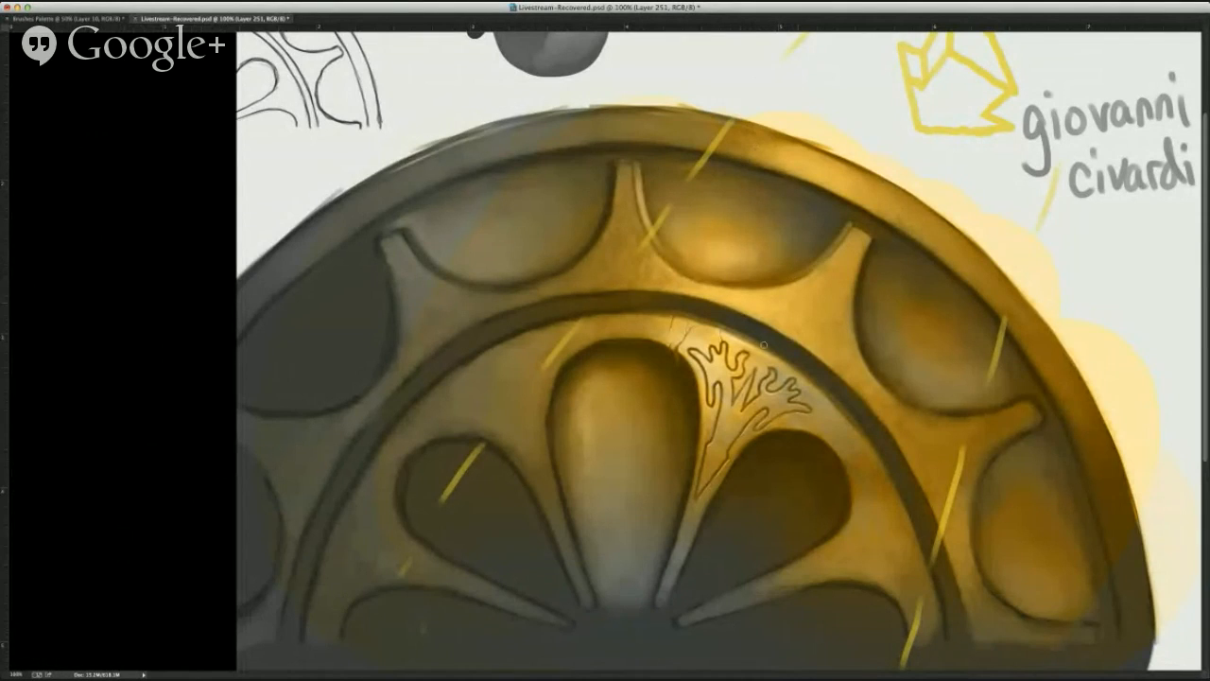
scroll(763, 345, down, 3)
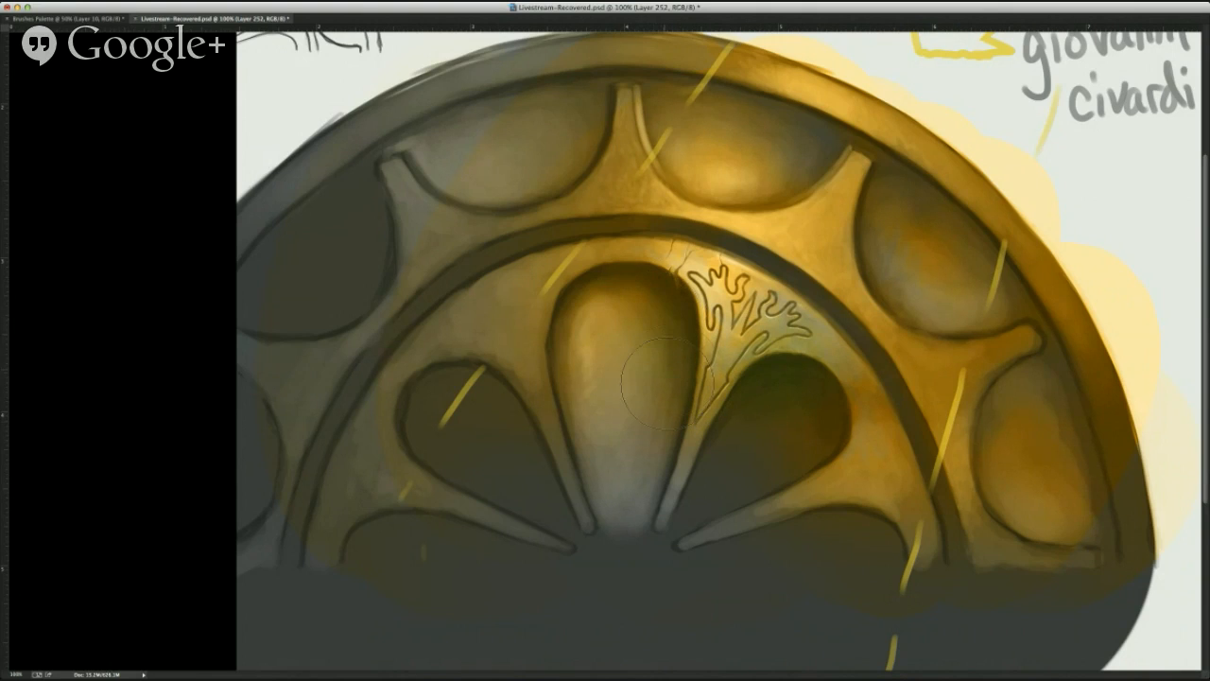
drag(796, 191, 766, 197)
drag(858, 319, 842, 324)
key(super+minus)
drag(634, 296, 645, 301)
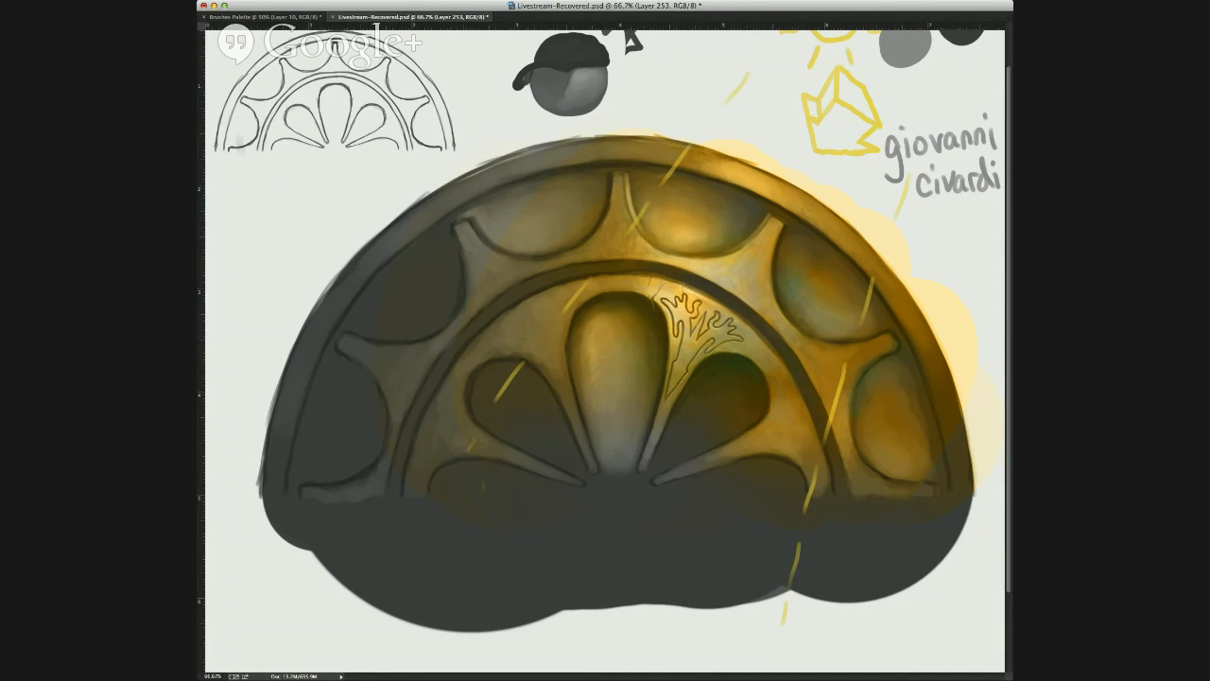
Brush mottled pale yellow and grey texture onto the band between the upper right cells, undoing the first strokes and repainting them.
drag(734, 266, 757, 290)
drag(725, 265, 768, 324)
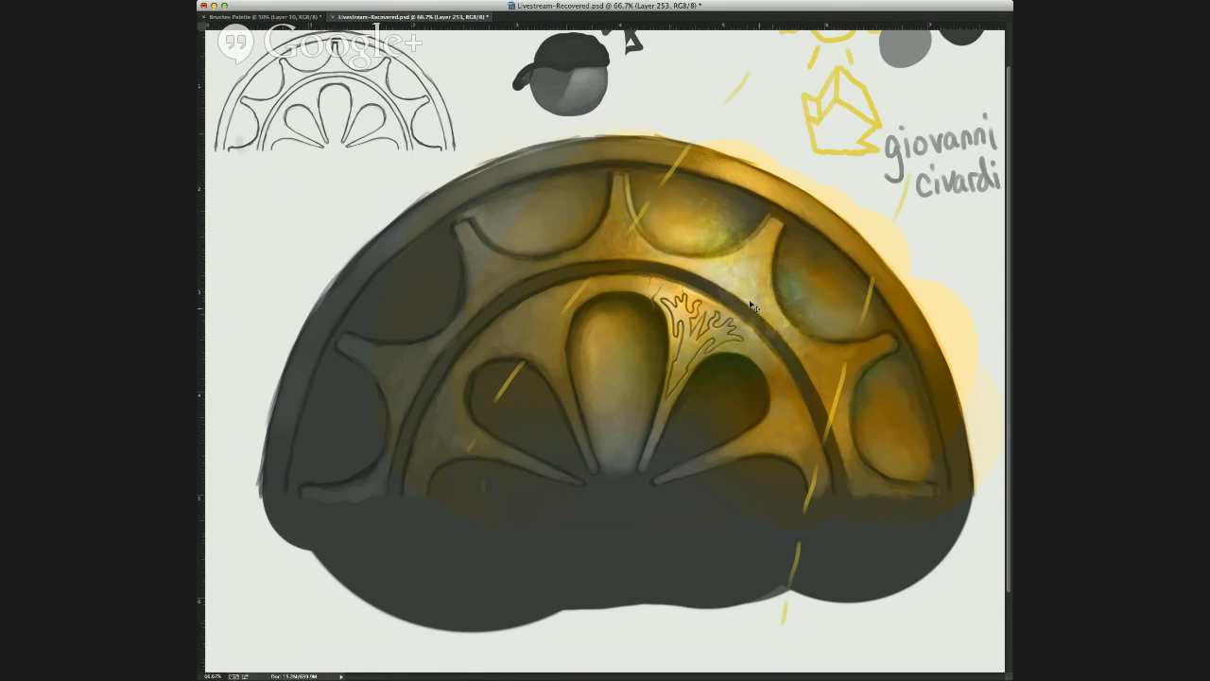
key(super+z)
key(super+z)
key(super+z)
mouse_move(787, 342)
mouse_down()
mouse_move(780, 308)
mouse_move(688, 262)
mouse_up()
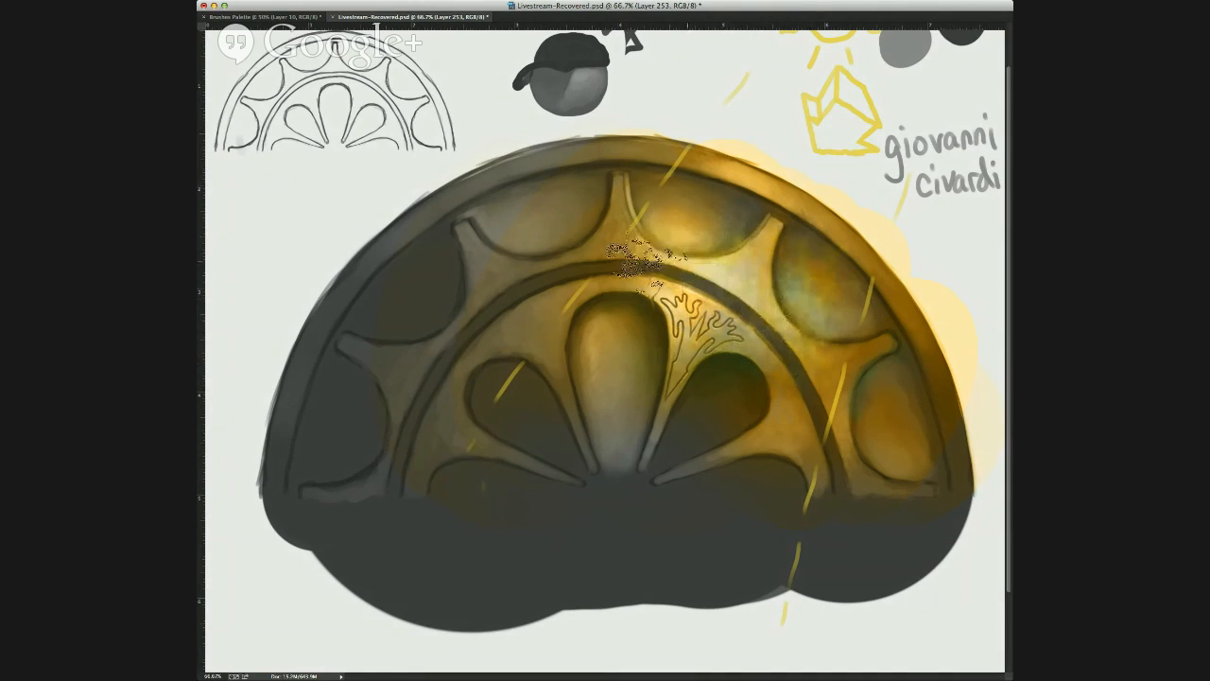
Erase the mottled texture spilling into the upper right cells, and brush a colour sampled near the right petal across the branch carving.
key(e)
mouse_move(821, 253)
mouse_down()
mouse_move(804, 283)
mouse_move(846, 293)
mouse_up()
mouse_move(712, 200)
mouse_down()
mouse_move(719, 213)
mouse_move(695, 200)
mouse_move(687, 213)
mouse_up()
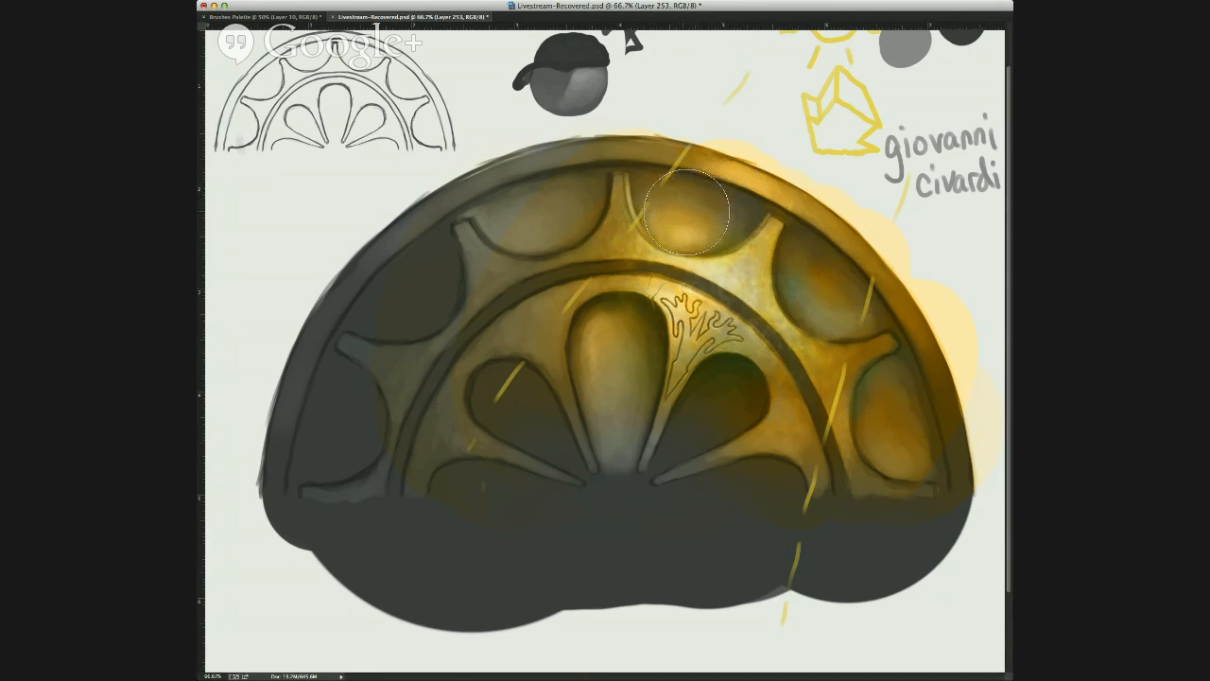
key(b)
alt+click(755, 356)
mouse_move(649, 301)
mouse_down()
mouse_move(695, 307)
mouse_move(727, 333)
mouse_up()
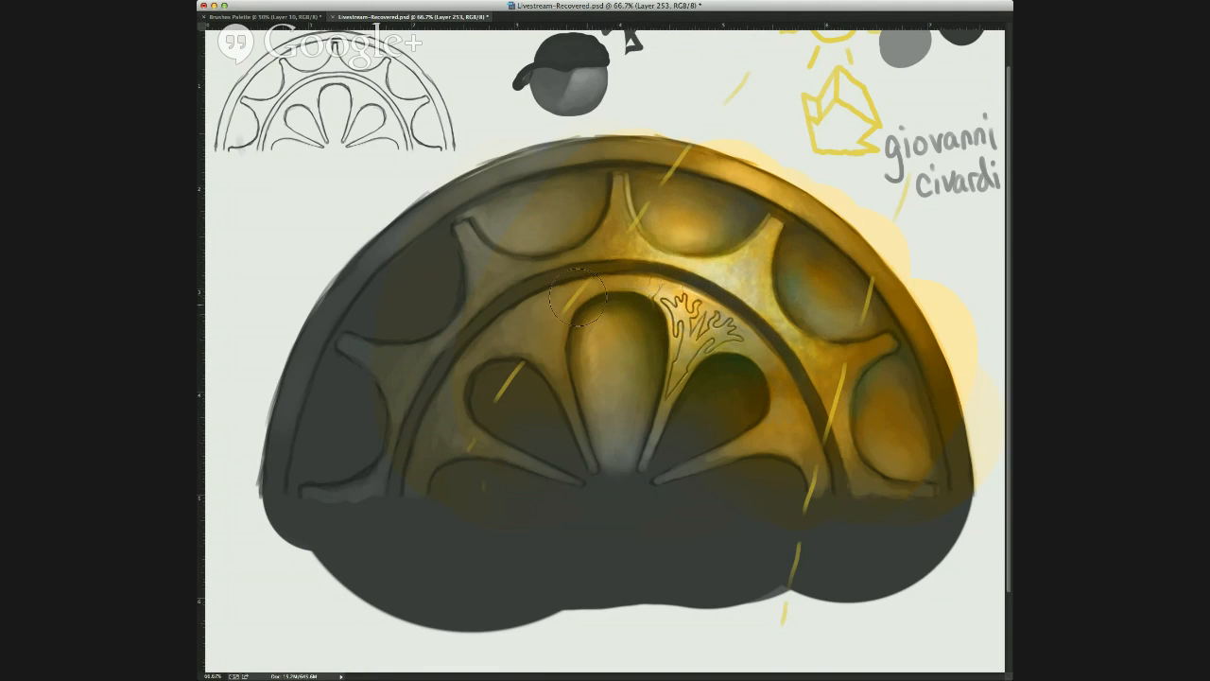
Undo the trial lavender highlights on the band between the two upper right cells.
key(super+plus)
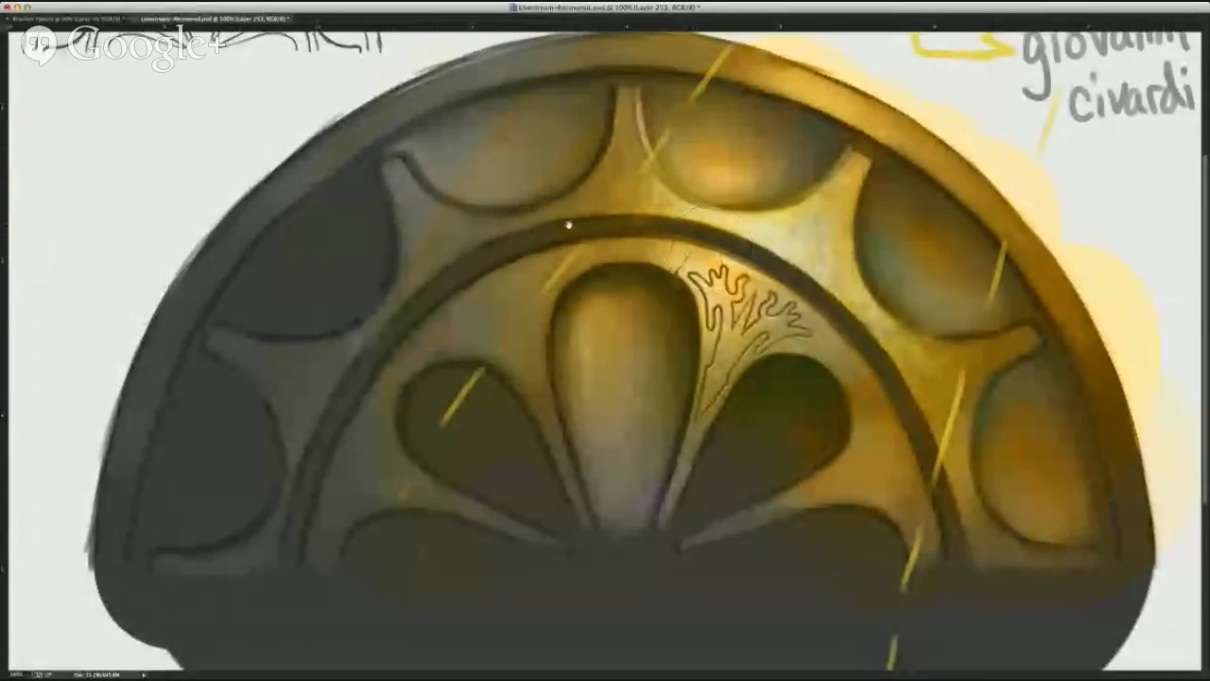
drag(568, 225, 568, 252)
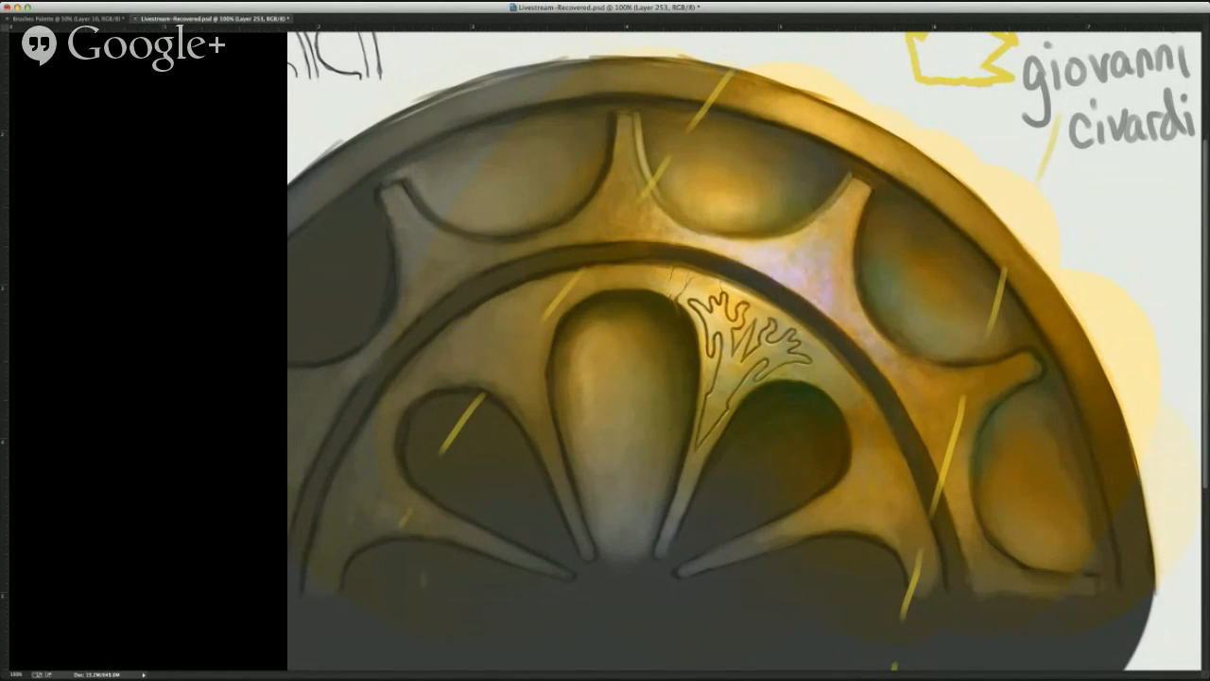
key(super+z)
key(super+z)
key(super+z)
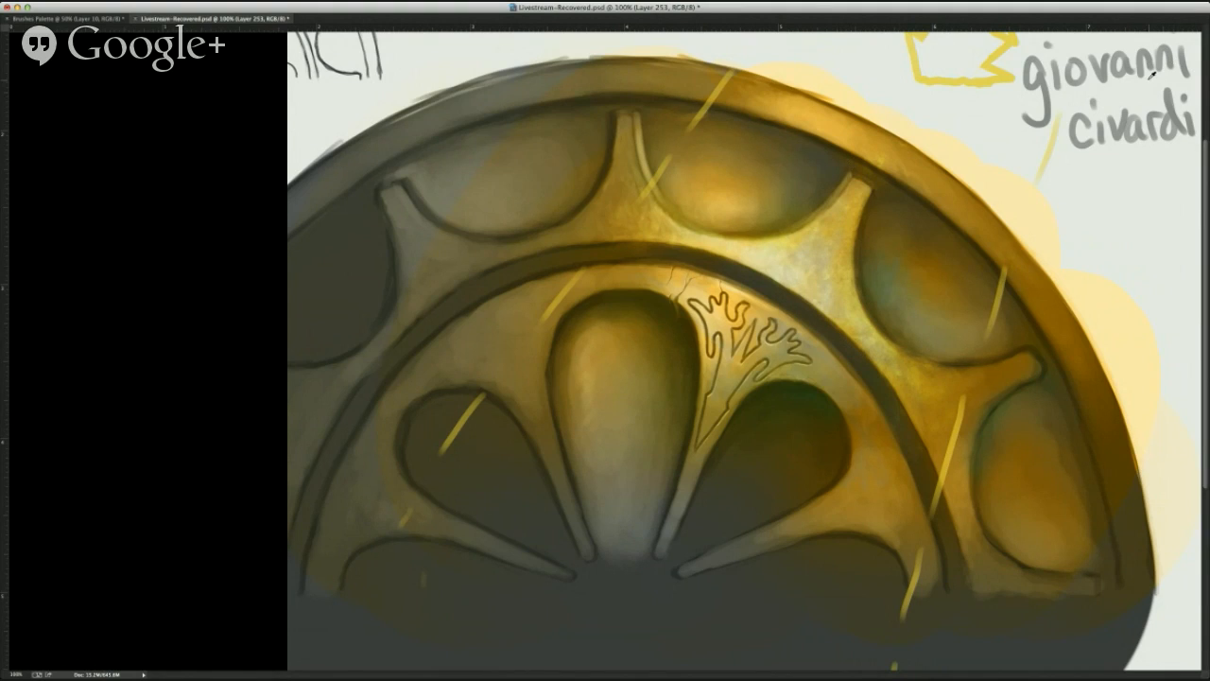
On a new layer, paint bright yellow highlights, using a colour sampled near the branch carving, on the band between the upper right cells.
drag(1021, 284, 1046, 283)
drag(798, 270, 800, 273)
alt+click(755, 299)
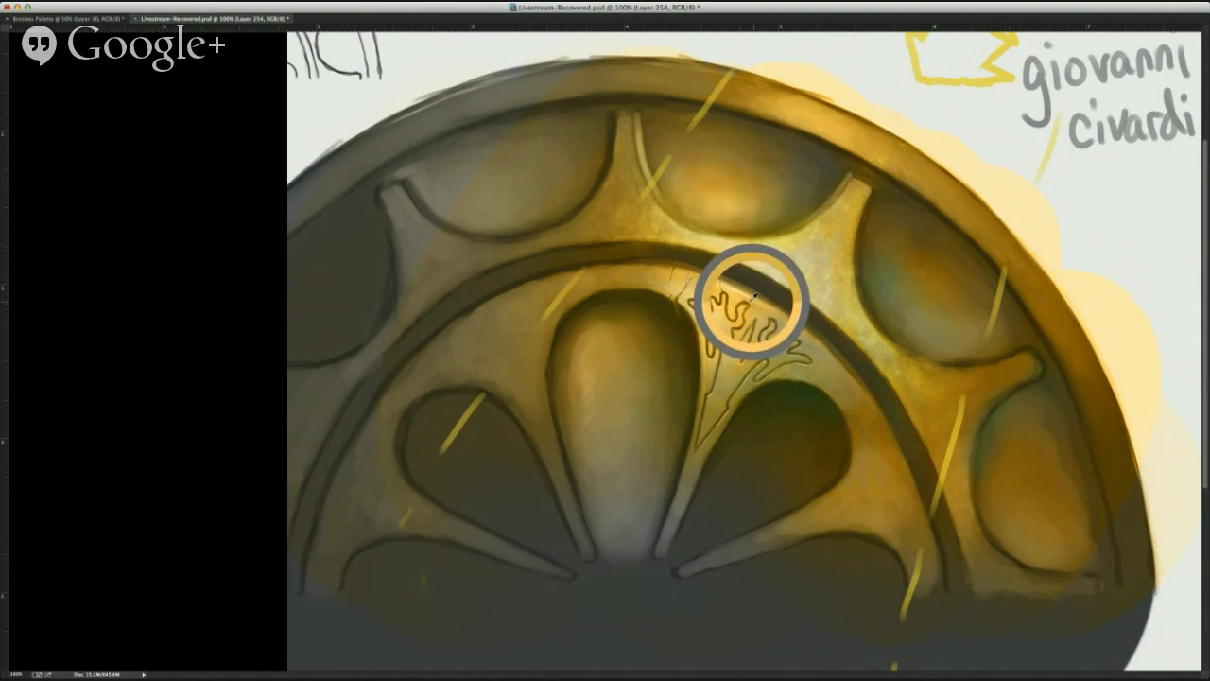
mouse_move(820, 287)
mouse_down()
mouse_move(844, 297)
mouse_move(802, 252)
mouse_move(803, 271)
mouse_move(784, 271)
mouse_move(805, 262)
mouse_move(834, 307)
mouse_up()
key(alt+super+z)
key(alt+super+z)
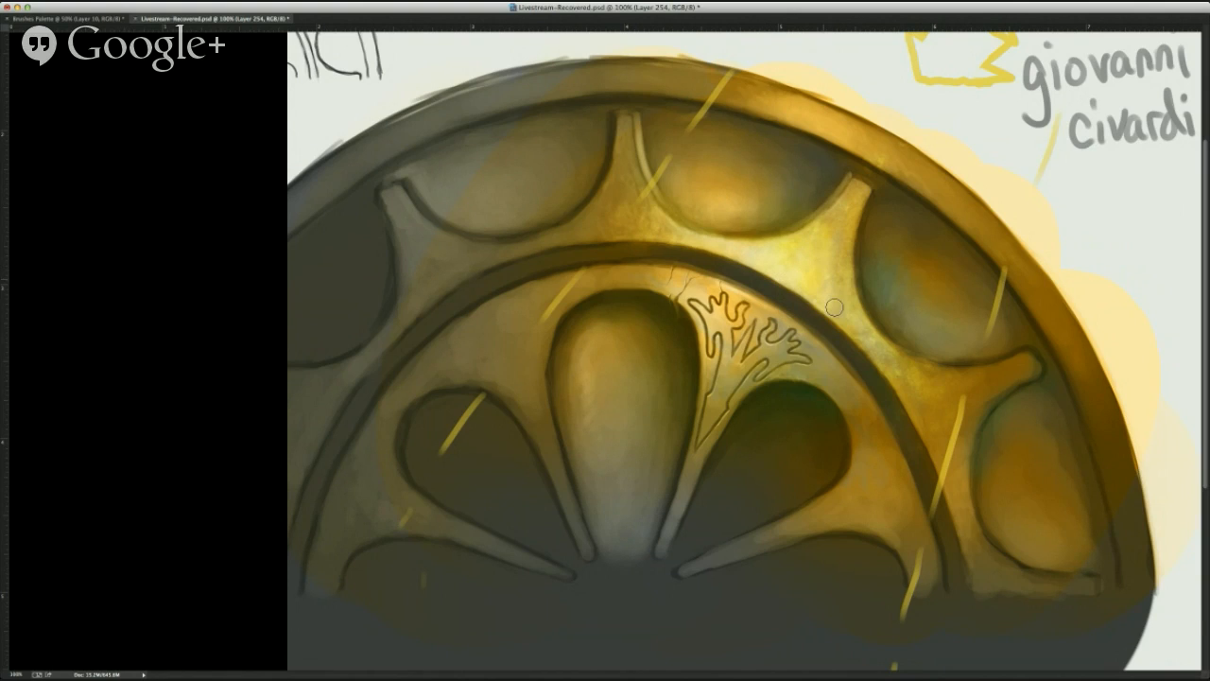
mouse_move(726, 289)
mouse_down()
mouse_move(793, 328)
mouse_move(736, 314)
mouse_move(745, 336)
mouse_up()
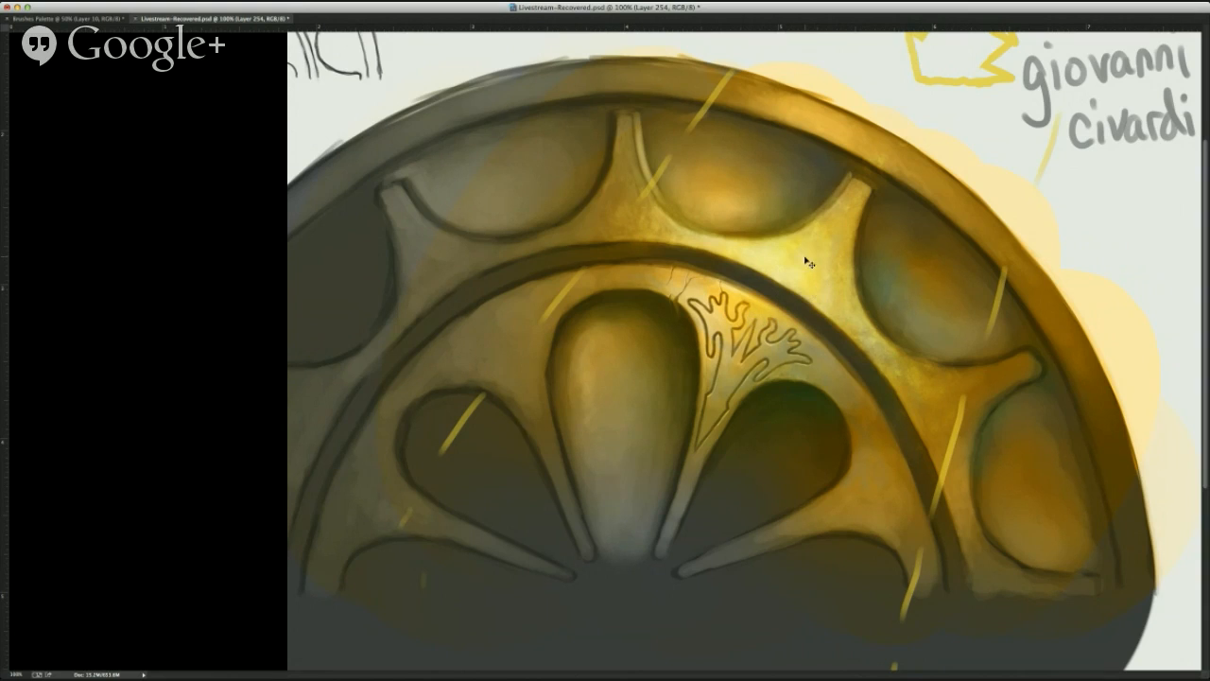
Try an intense orange-yellow glow over the upper right cells, the centre petal and the right petal.
key(super+minus)
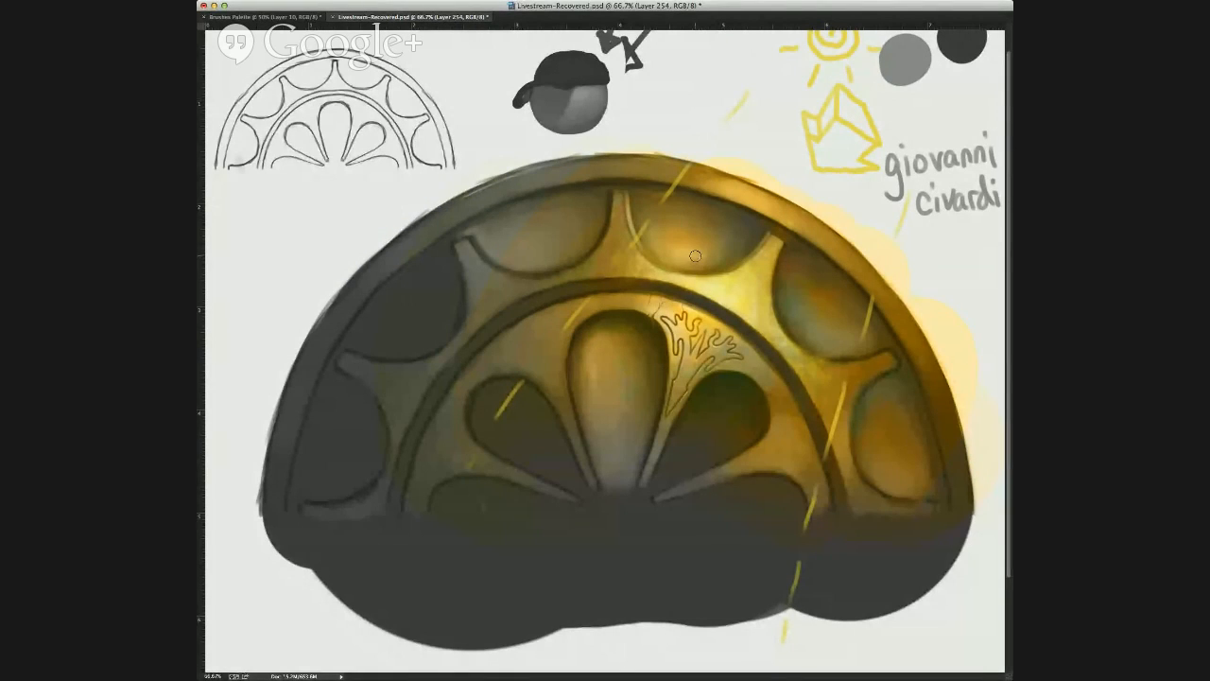
mouse_move(695, 255)
mouse_down()
mouse_move(718, 170)
mouse_move(606, 473)
mouse_move(771, 282)
mouse_move(704, 345)
mouse_move(681, 260)
mouse_move(792, 226)
mouse_up()
key(super+z)
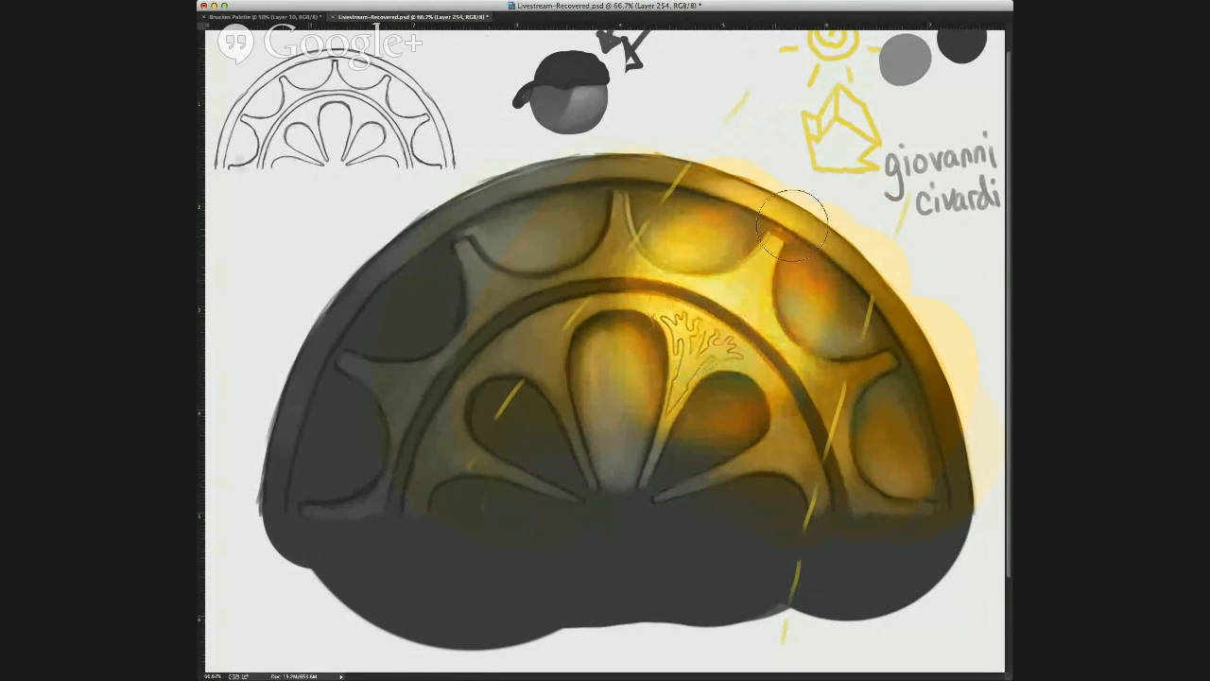
key(super+z)
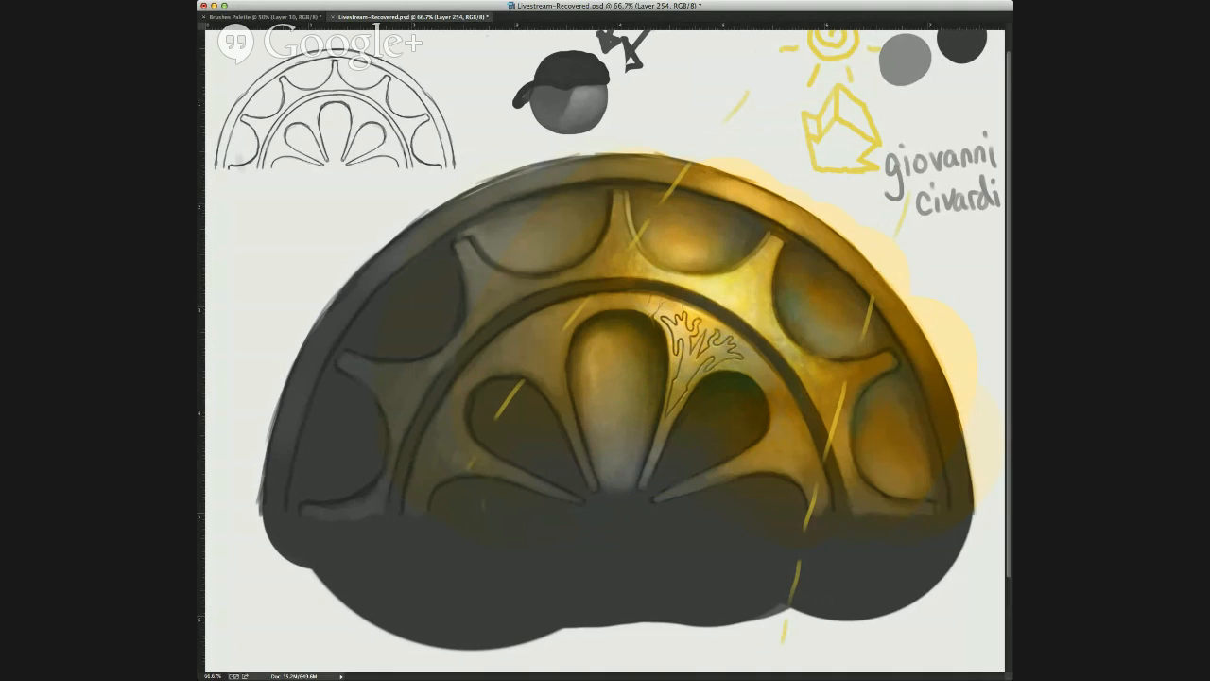
key(super+z)
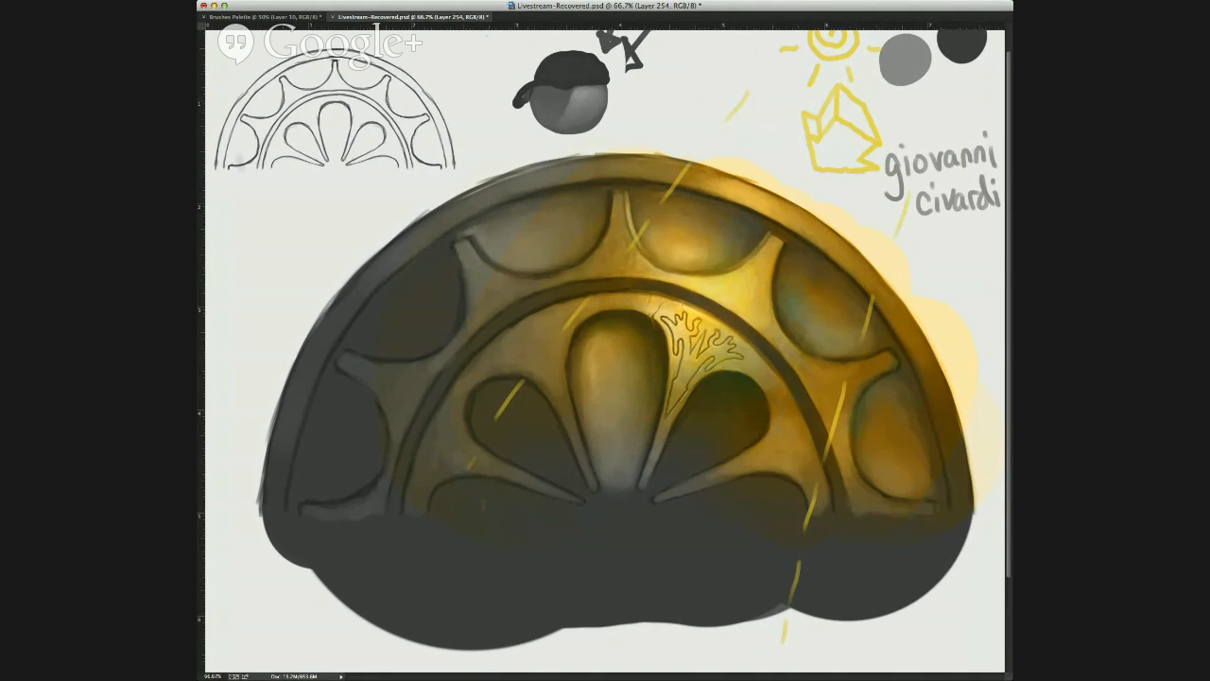
key(super+z)
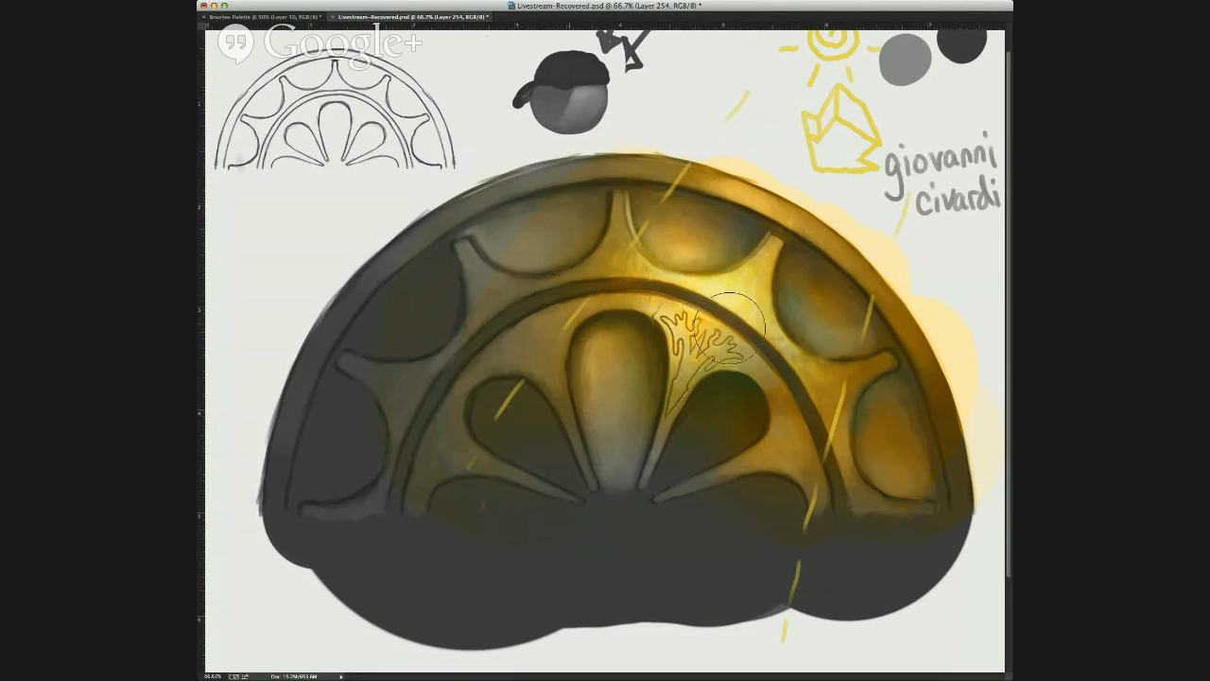
Try yellow light along the upper right rim and touches of sampled colour around the branch carving.
mouse_move(760, 184)
mouse_down()
mouse_move(804, 208)
mouse_move(781, 221)
mouse_move(756, 214)
mouse_move(795, 219)
mouse_up()
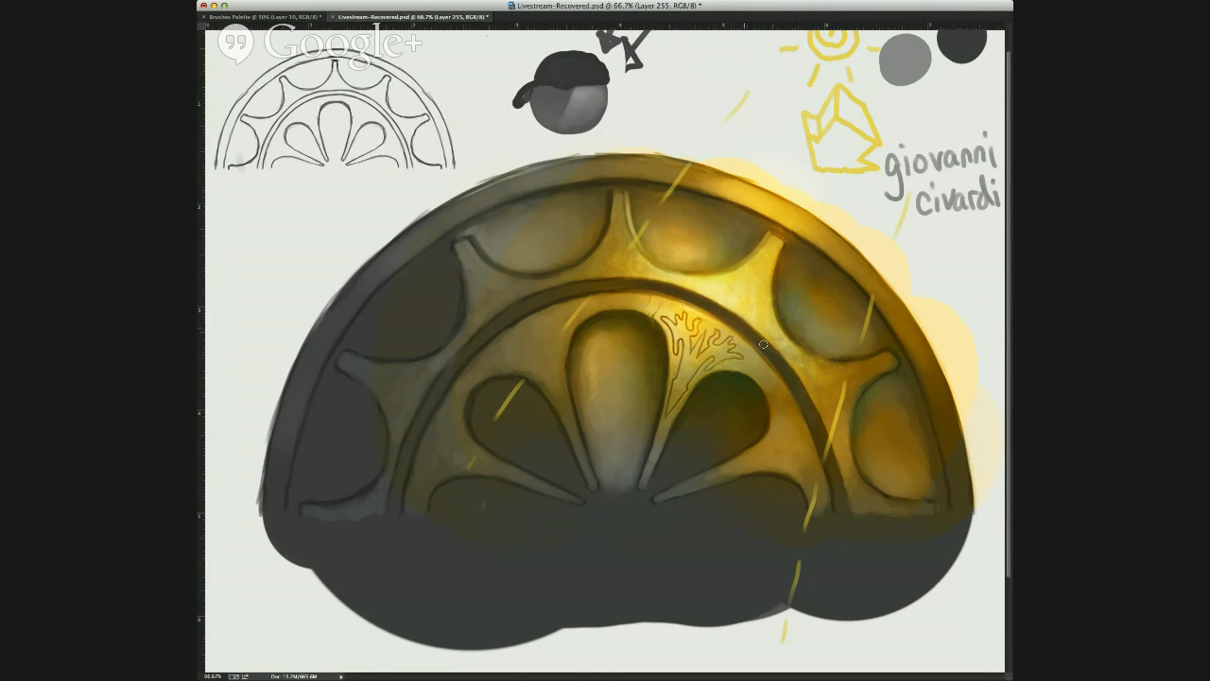
alt+click(708, 306)
key(super+alt+z)
key(super+alt+z)
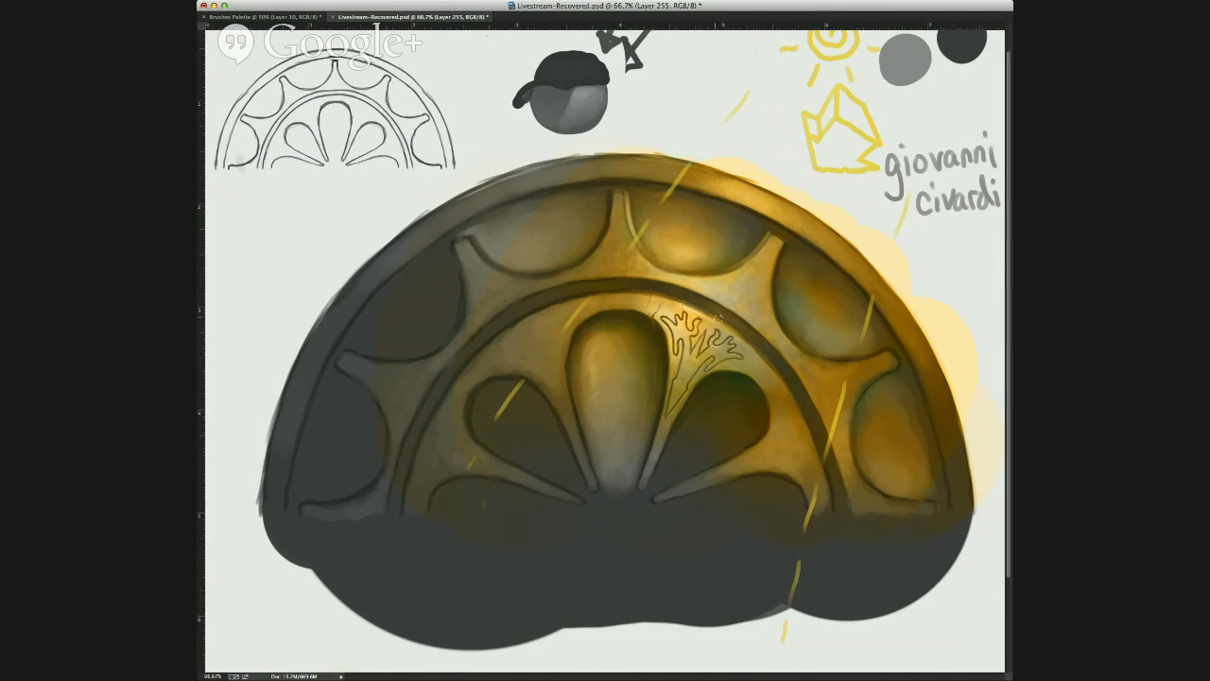
click(747, 337)
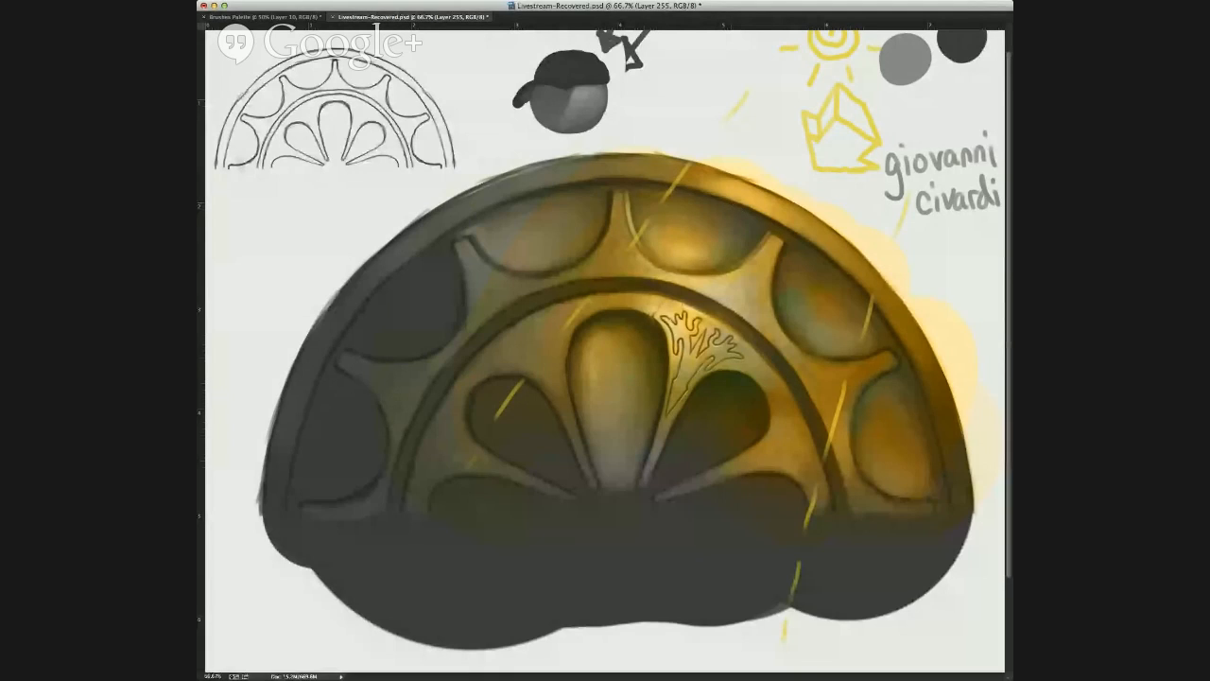
key(super+z)
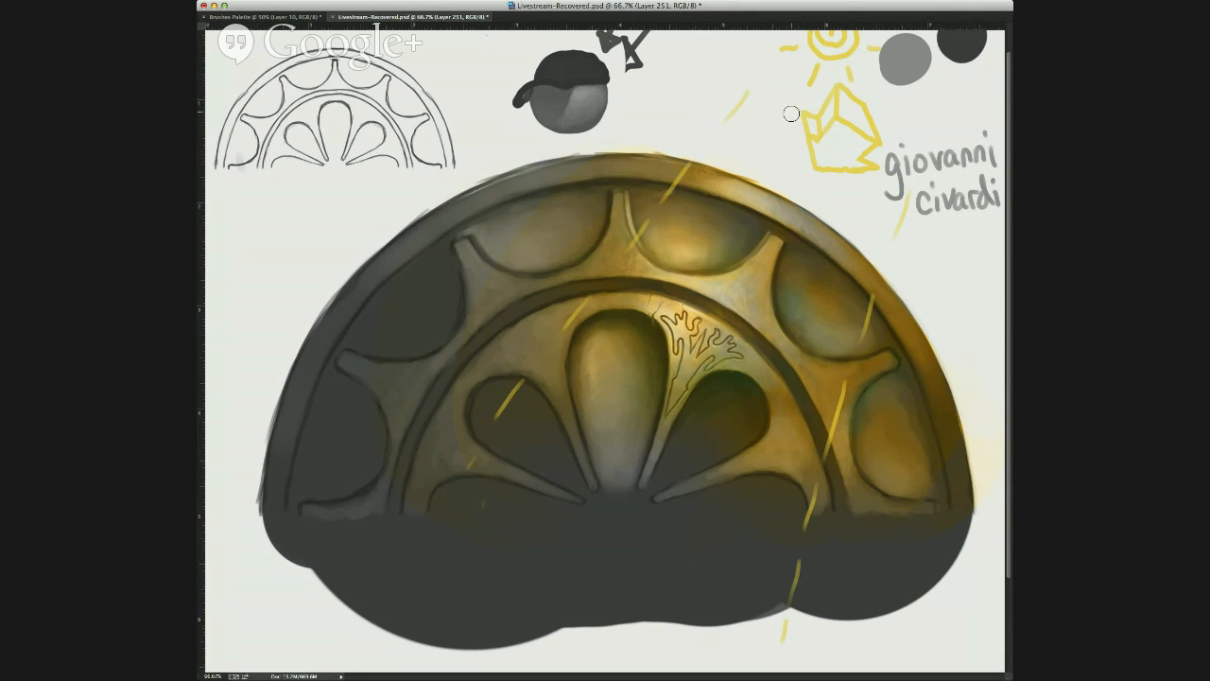
Soften the golden glaze along the ornament's upper right rim towards a pale cool grey.
drag(806, 197, 793, 204)
drag(778, 206, 778, 235)
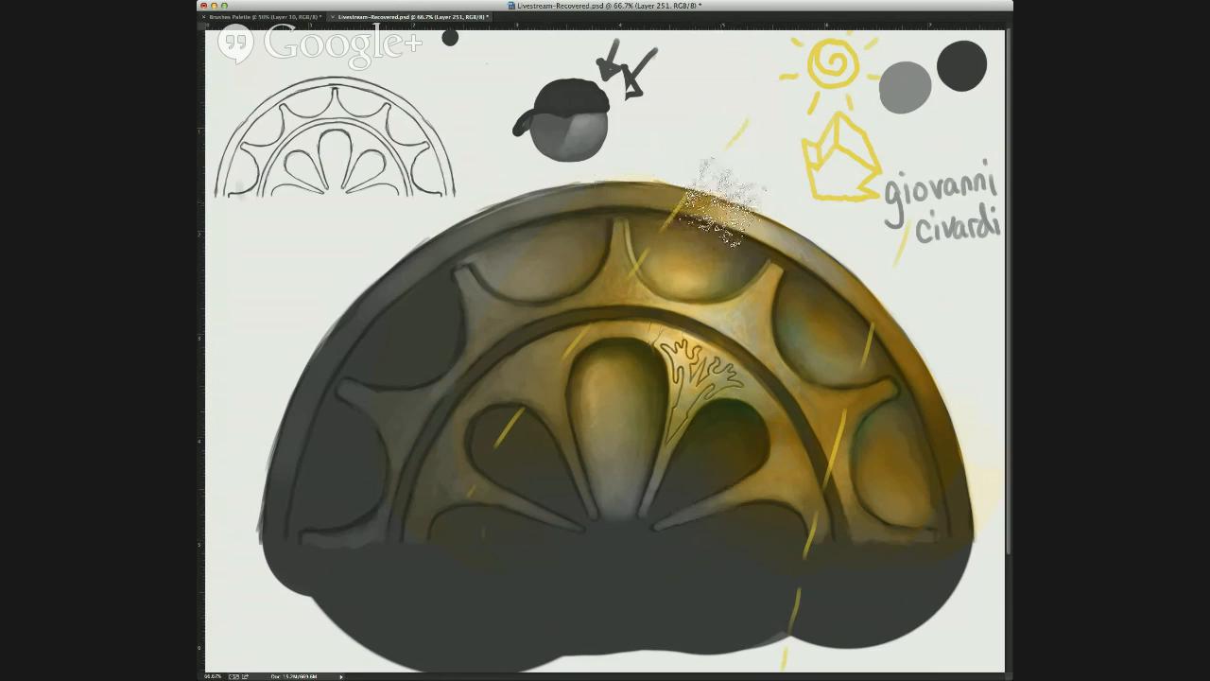
drag(740, 201, 754, 216)
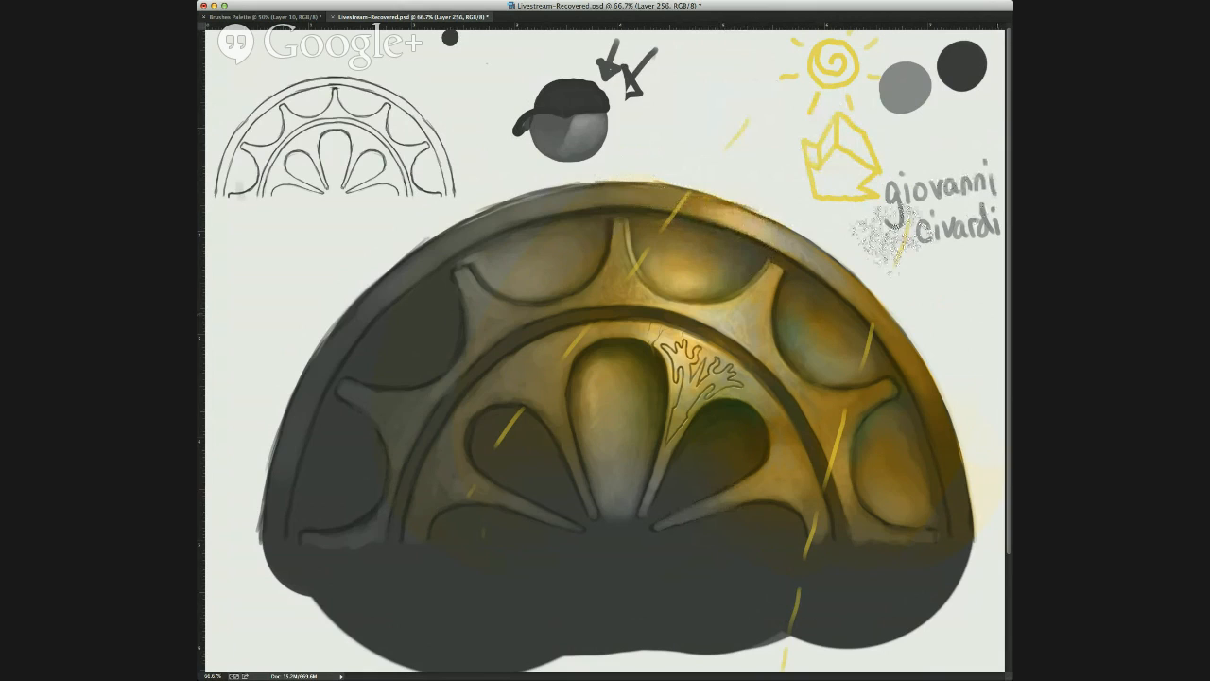
On a new layer, try out several dark speckle and scatter brushes on the blank canvas around the sun sketch, undoing each stroke.
mouse_move(697, 114)
mouse_down()
mouse_move(777, 169)
mouse_move(906, 162)
mouse_up()
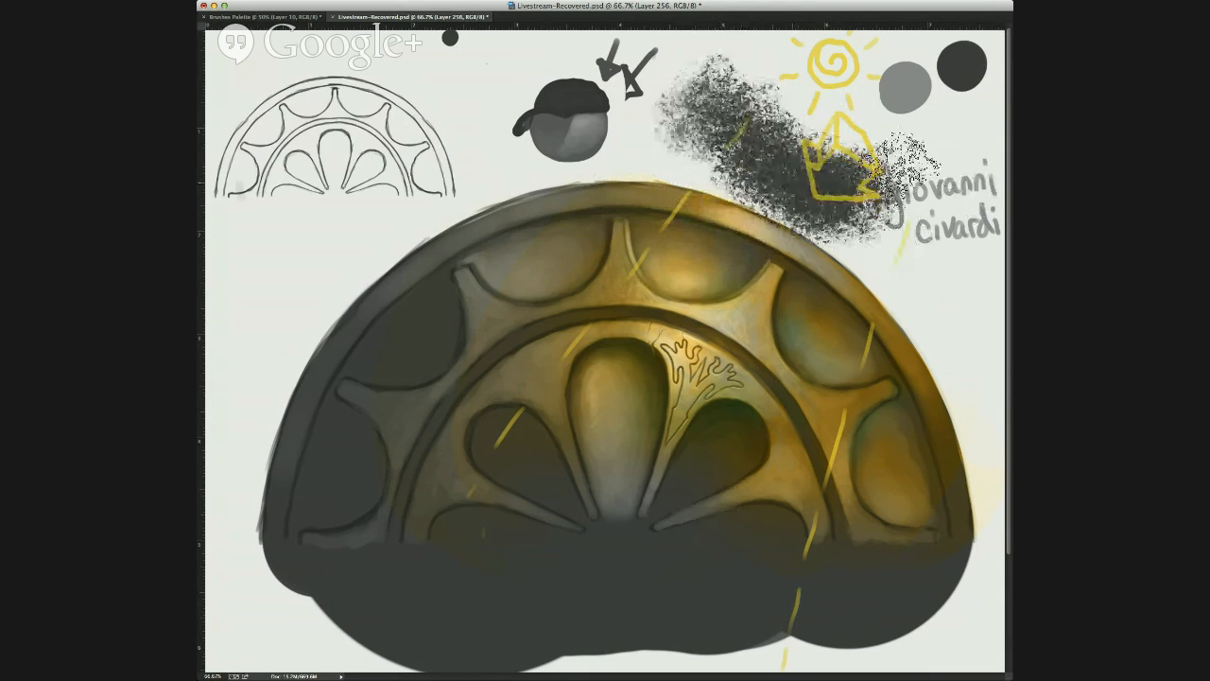
key(super+z)
drag(733, 118, 776, 175)
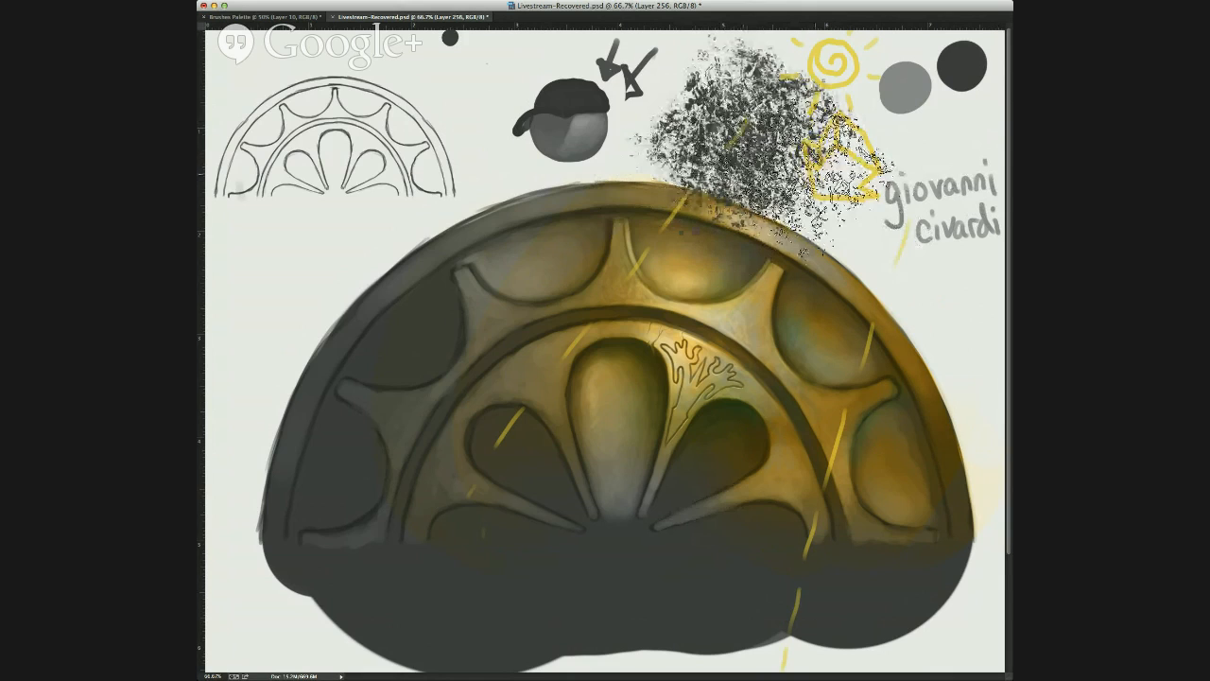
key(super+z)
mouse_move(737, 123)
mouse_down()
mouse_move(851, 156)
mouse_move(804, 132)
mouse_move(662, 142)
mouse_move(828, 274)
mouse_move(711, 323)
mouse_up()
key(ctrl+z)
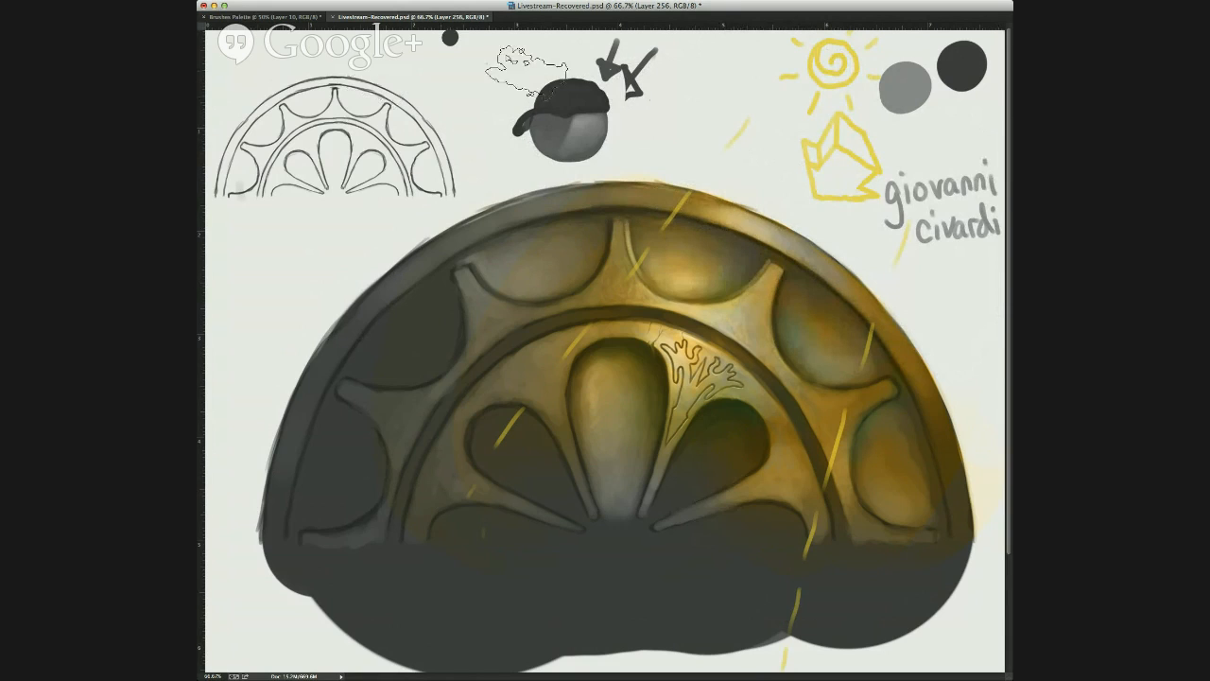
mouse_move(709, 60)
mouse_down()
mouse_move(695, 94)
mouse_move(756, 172)
mouse_up()
key(ctrl+z)
drag(697, 103, 761, 93)
key(ctrl+z)
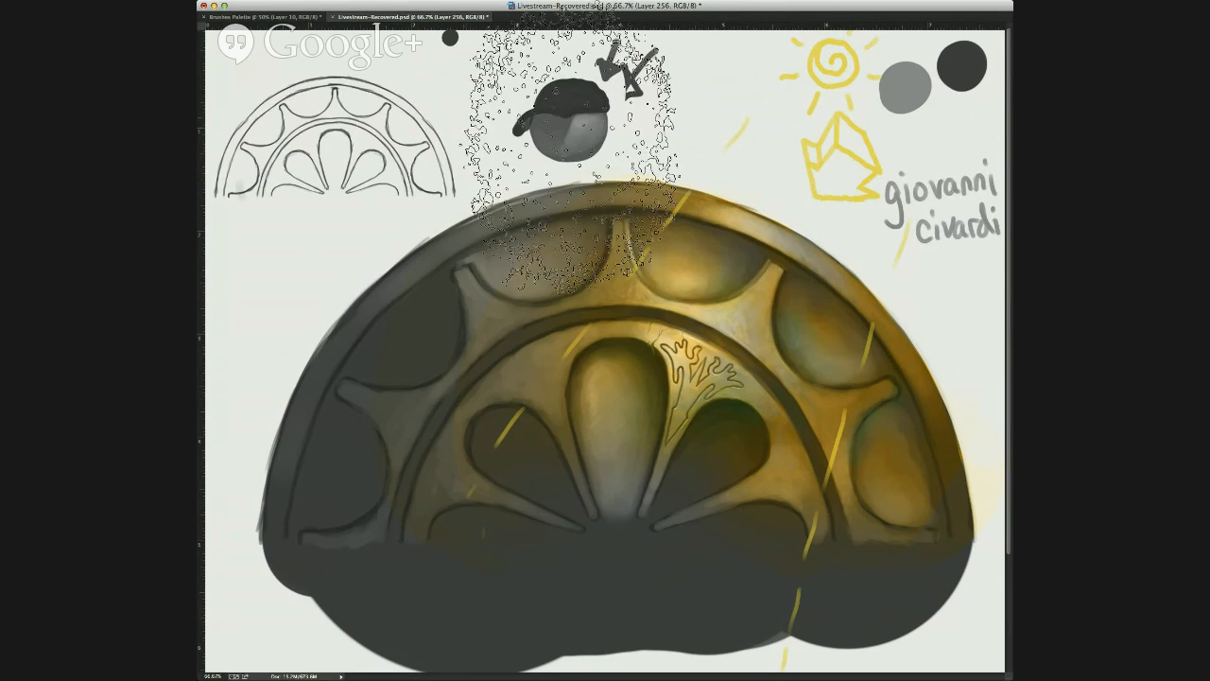
drag(688, 89, 776, 153)
key(ctrl+z)
mouse_move(703, 72)
mouse_down()
mouse_move(743, 150)
mouse_move(766, 104)
mouse_move(700, 85)
mouse_move(756, 170)
mouse_move(657, 106)
mouse_move(713, 167)
mouse_move(674, 90)
mouse_move(695, 71)
mouse_up()
key(alt+super+z)
key(alt+super+z)
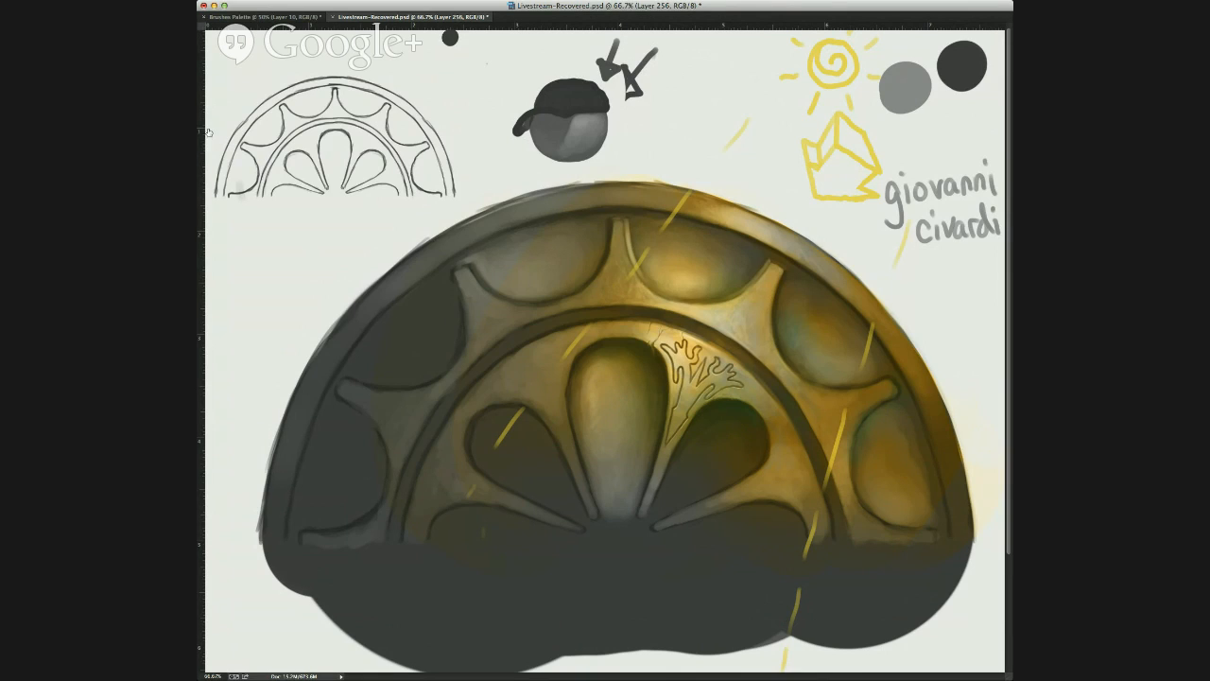
Paint a looping strand of dark chain links with a chain-shaped brush beside the capped ball and across the sun sketch.
mouse_move(648, 80)
mouse_down()
mouse_move(874, 123)
mouse_move(676, 68)
mouse_up()
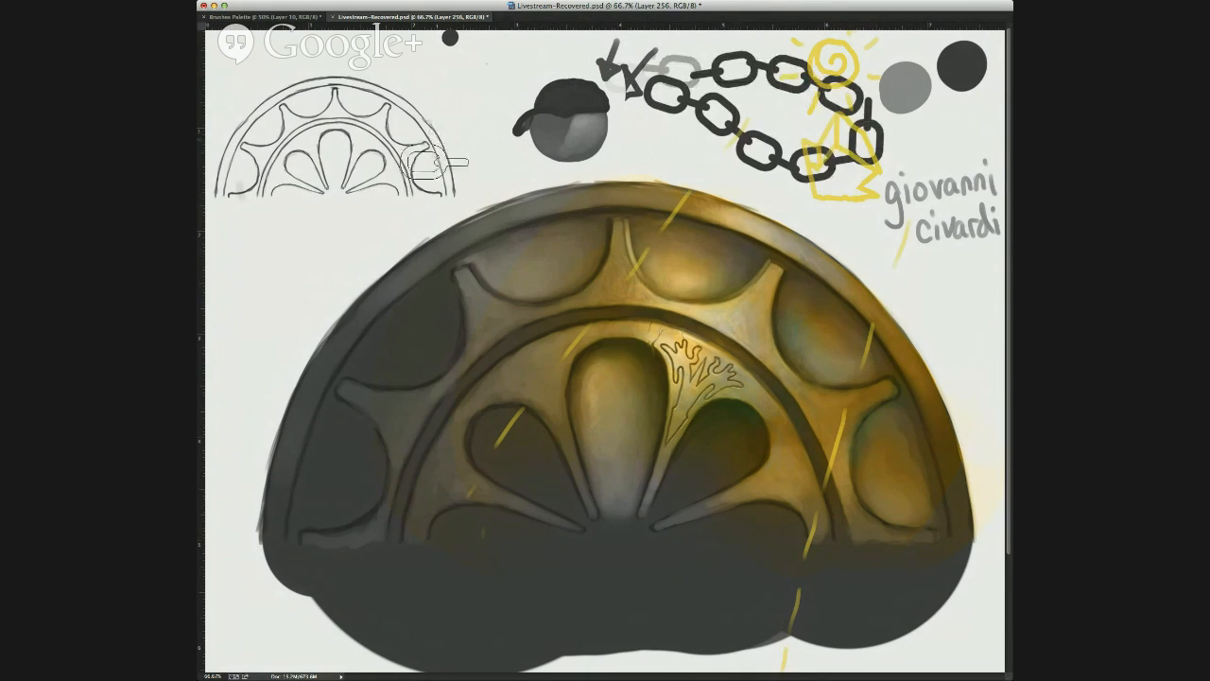
Undo the looping chain strand and the following test brush mark on the blank canvas near the capped ball.
key(super+z)
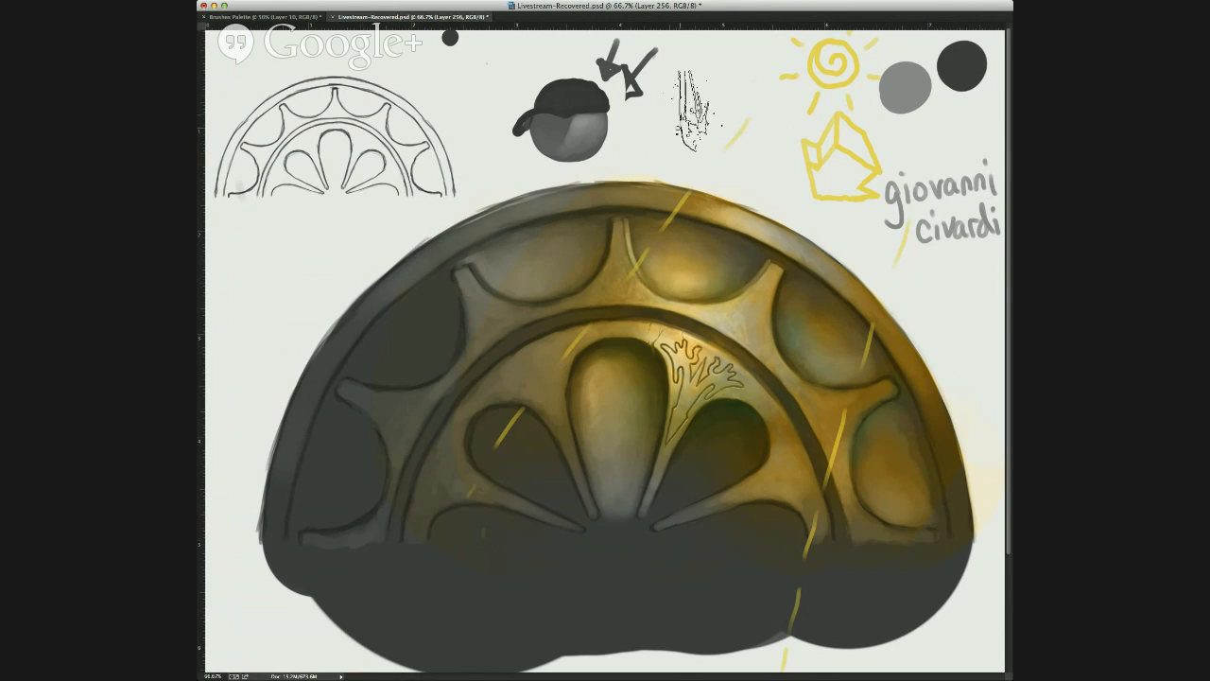
key(b)
click(744, 111)
key(ctrl+z)
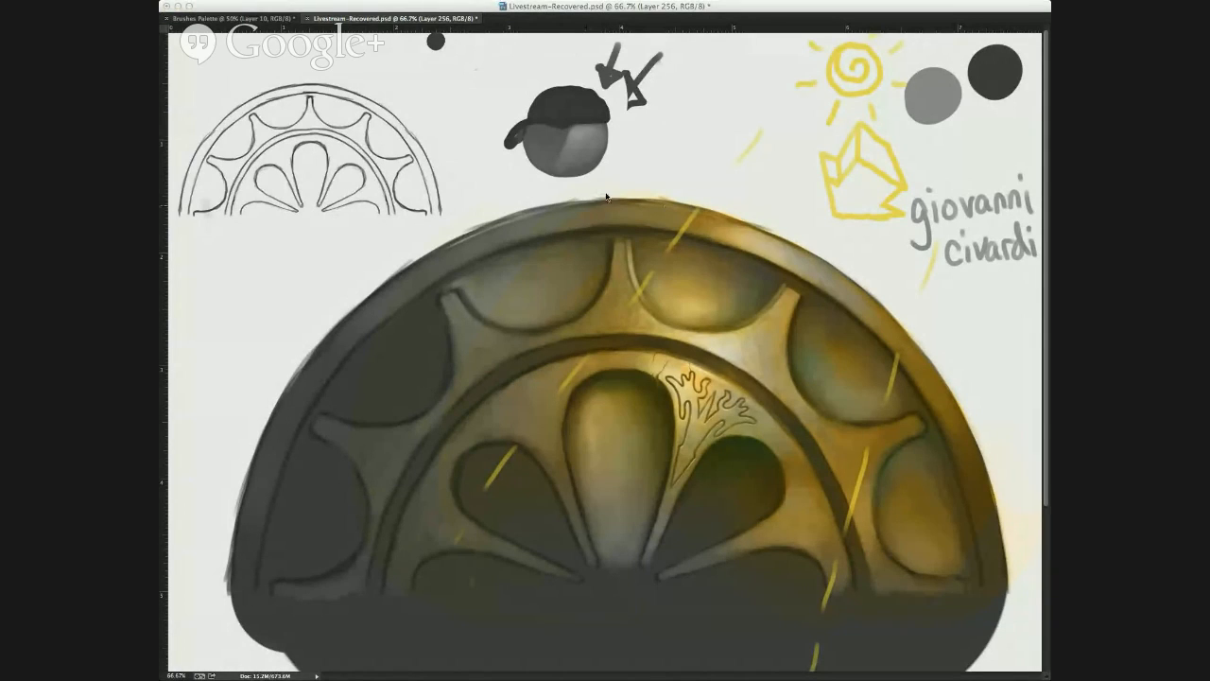
Place the painting of the girl in the yellow dress over the ornament and confirm its transform.
key(super+t)
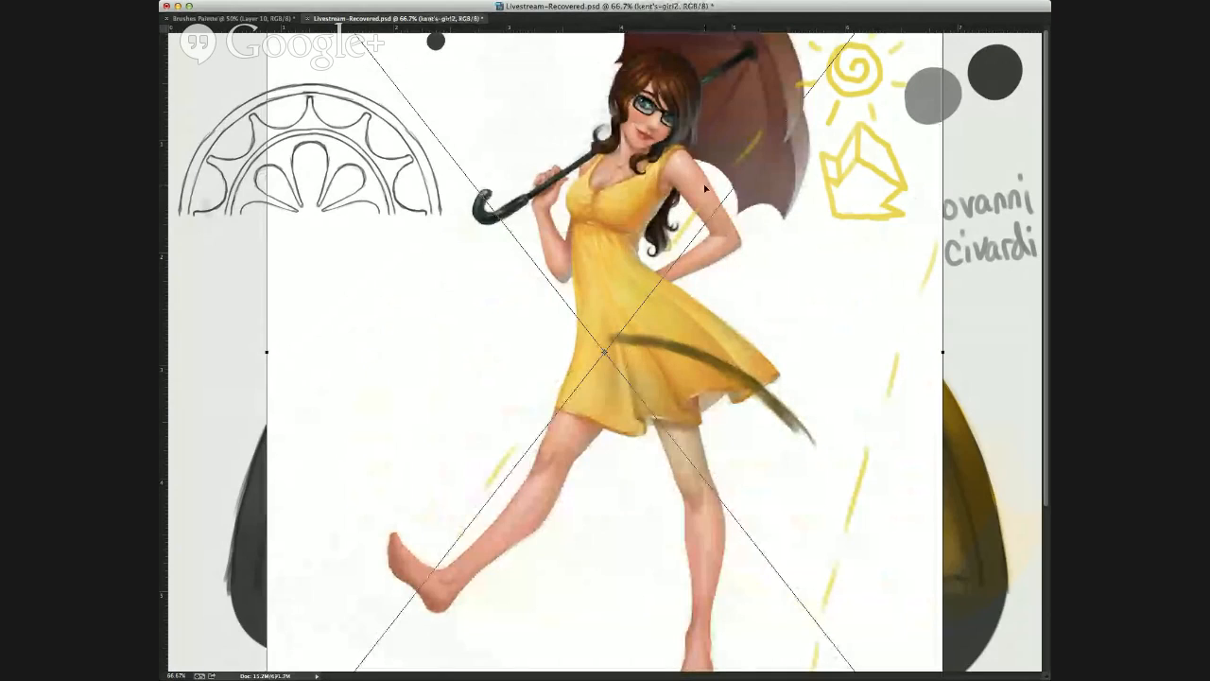
key(Return)
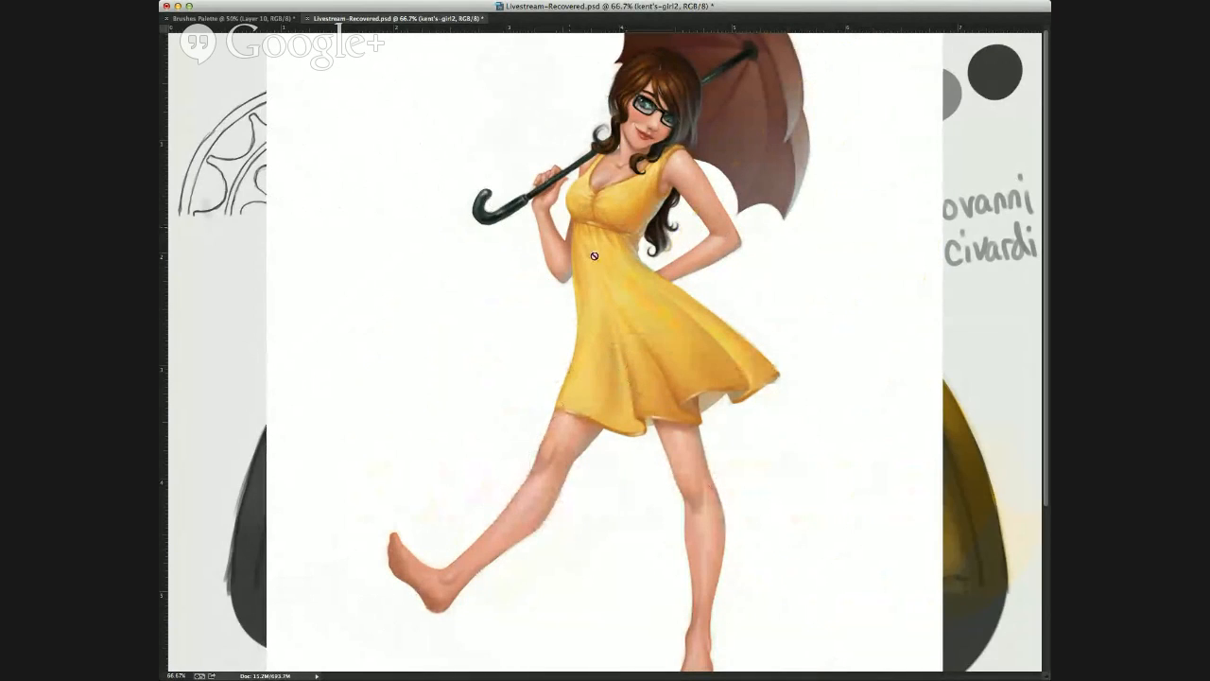
key(super+plus)
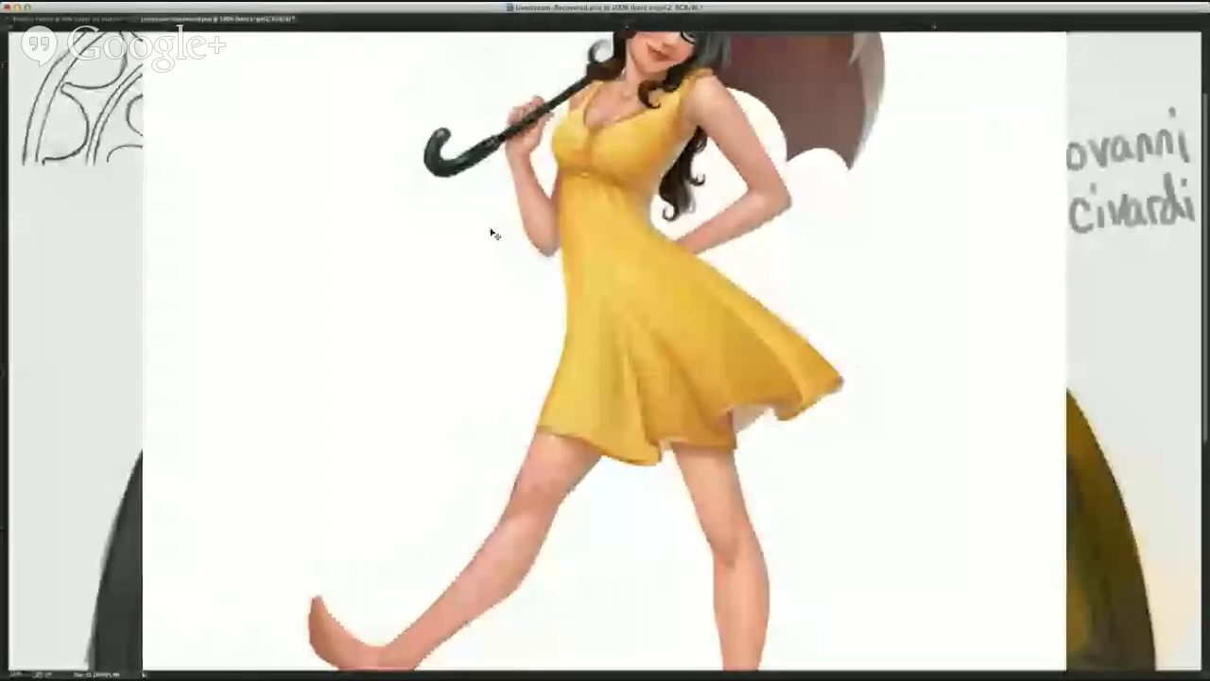
key(super+plus)
scroll(622, 324, right, 5)
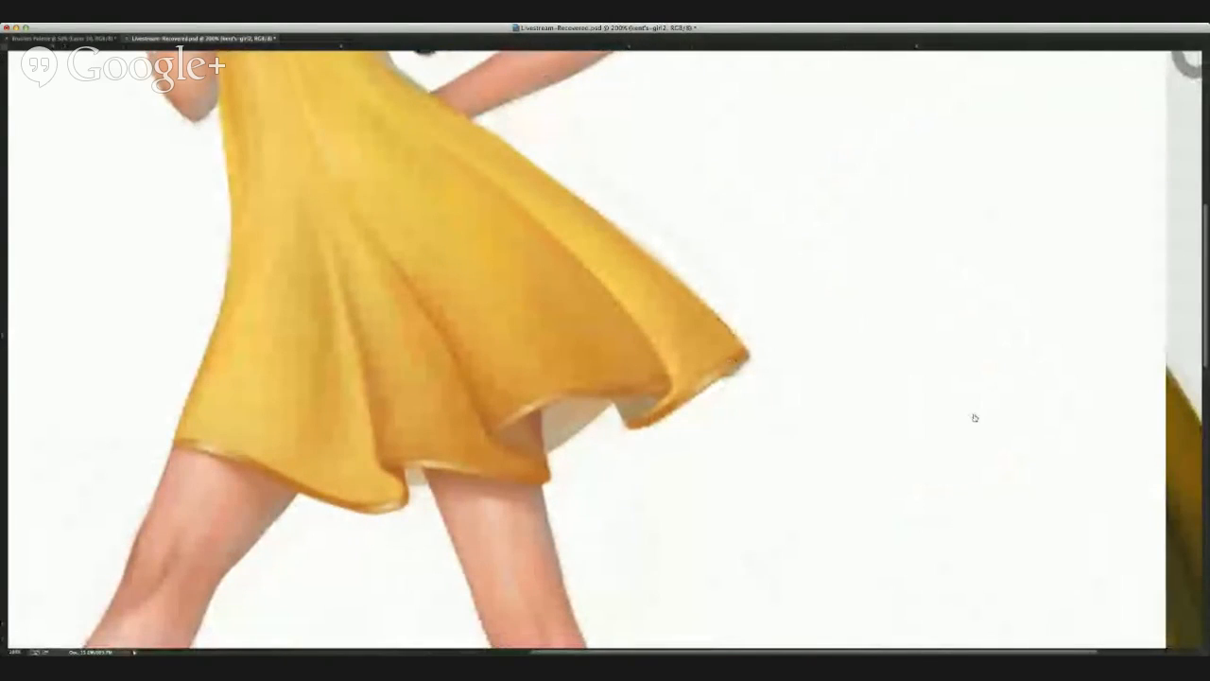
Add a new layer, circle the skirt's flared outer corner in dark brown, and clear the marks.
key(super+alt+shift+n)
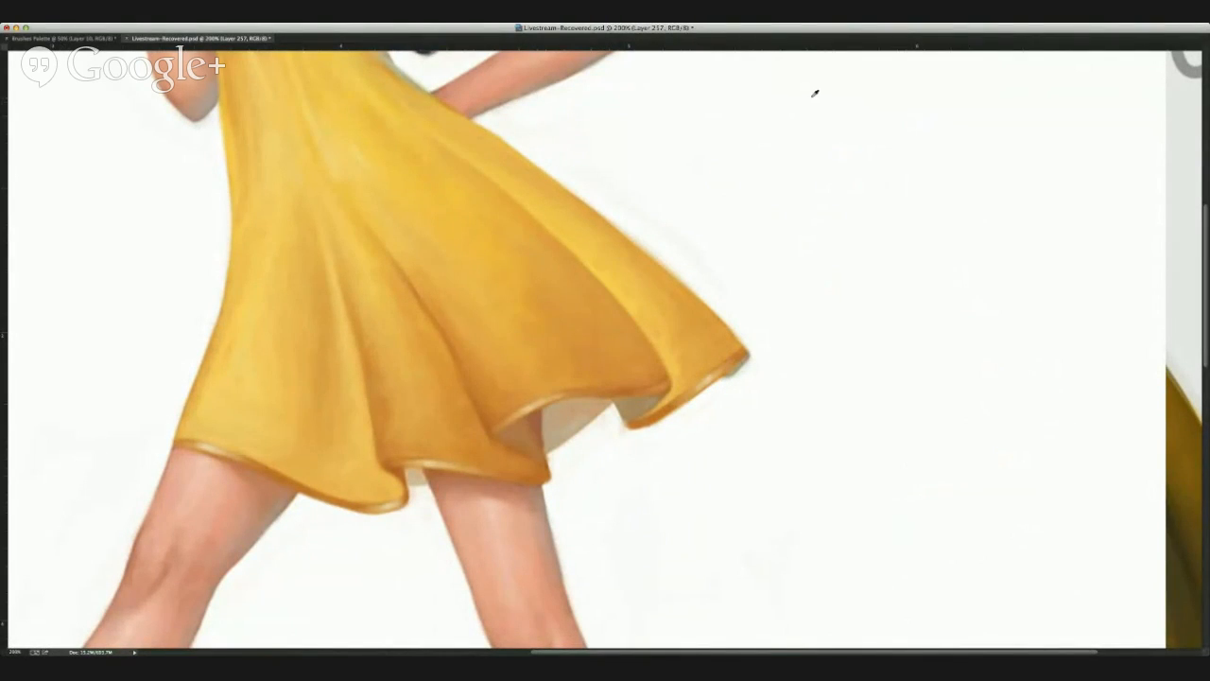
mouse_move(696, 121)
mouse_down()
mouse_move(637, 288)
mouse_move(674, 288)
mouse_move(616, 259)
mouse_move(669, 442)
mouse_move(728, 337)
mouse_move(533, 219)
mouse_move(494, 237)
mouse_up()
key(Delete)
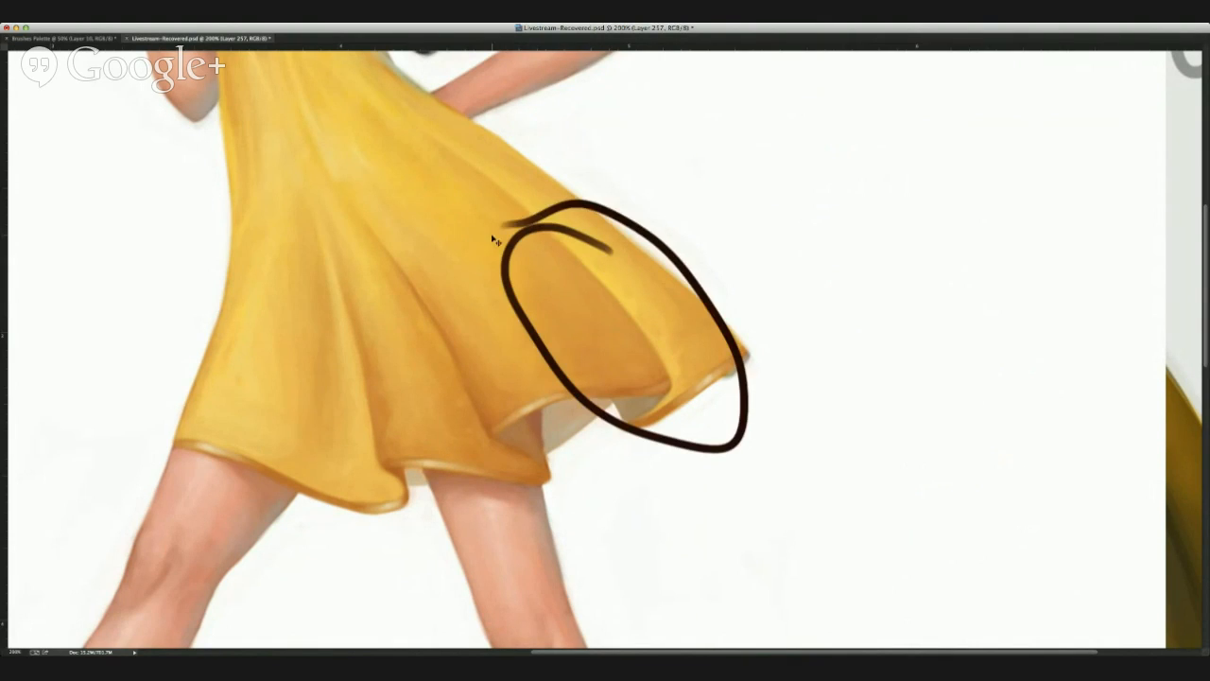
key(Delete)
mouse_move(581, 271)
mouse_down()
mouse_move(516, 221)
mouse_move(408, 270)
mouse_move(657, 303)
mouse_move(428, 204)
mouse_up()
key(super+z)
mouse_move(621, 188)
mouse_down()
mouse_move(554, 234)
mouse_move(676, 379)
mouse_move(624, 215)
mouse_move(576, 185)
mouse_up()
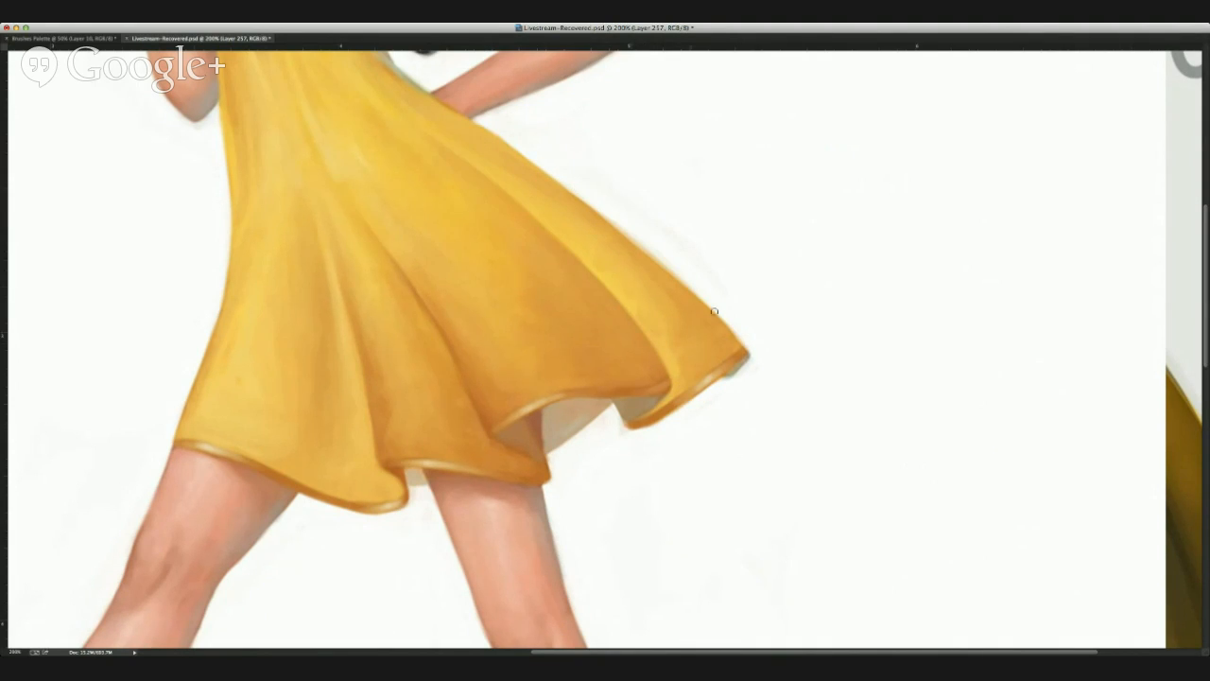
Try covering the skirt's flared hem with dark brown and dabbing red on the fold above, and undo the strokes.
mouse_move(654, 384)
mouse_down()
mouse_move(595, 422)
mouse_move(695, 440)
mouse_move(621, 446)
mouse_up()
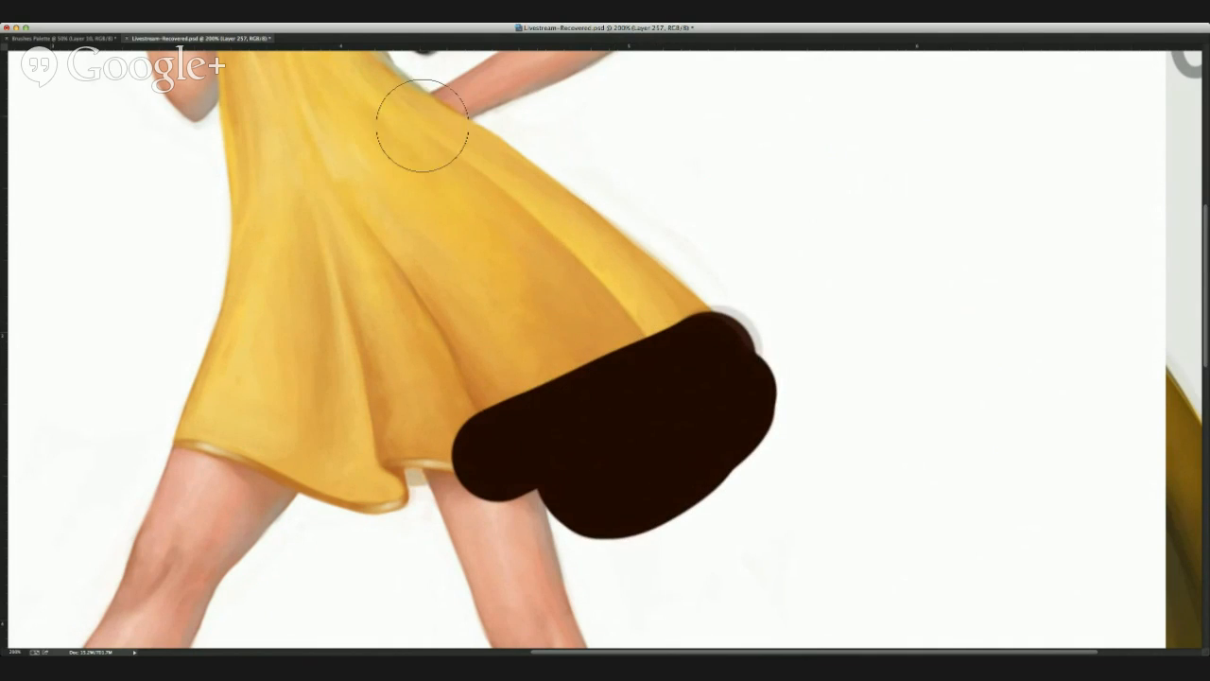
click(643, 269)
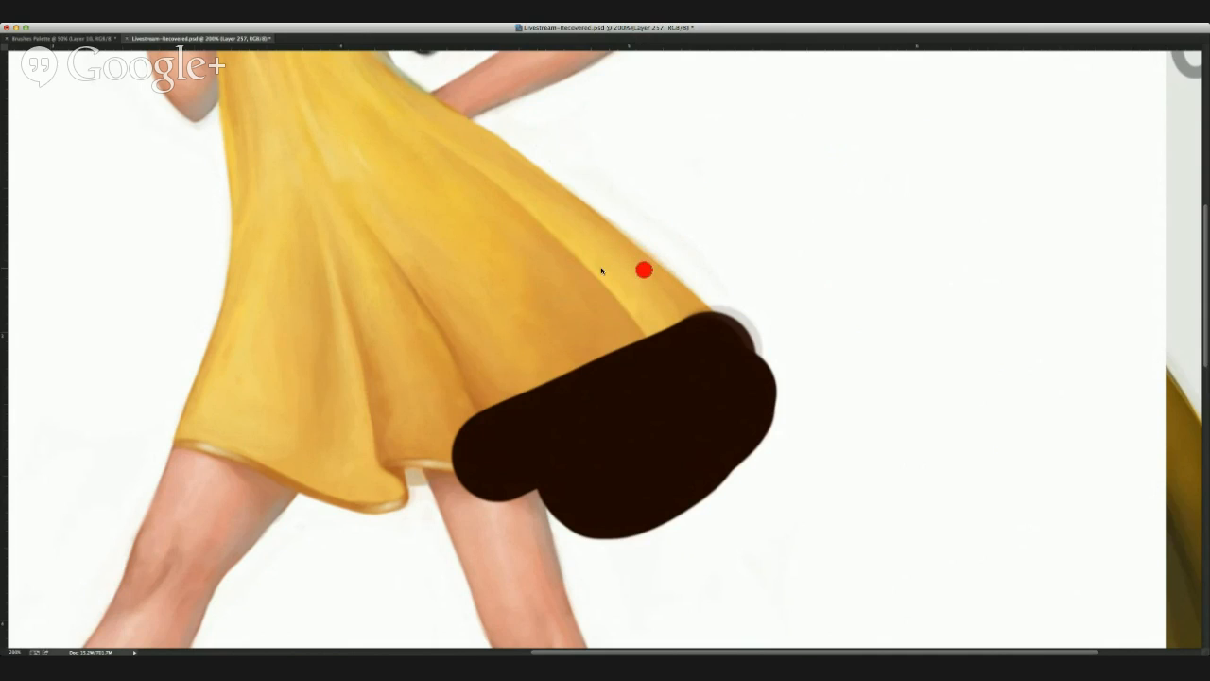
drag(580, 323, 607, 316)
mouse_move(657, 274)
mouse_down()
mouse_move(640, 320)
mouse_move(652, 310)
mouse_move(637, 306)
mouse_up()
key(super+alt+z)
key(super+alt+z)
key(super+alt+z)
key(super+alt+z)
key(super+alt+z)
Trace the skirt's wavy hem with a continuous dark line and undo it.
drag(510, 308, 638, 379)
drag(593, 315, 583, 372)
mouse_move(549, 255)
mouse_down()
mouse_move(576, 418)
mouse_move(578, 144)
mouse_up()
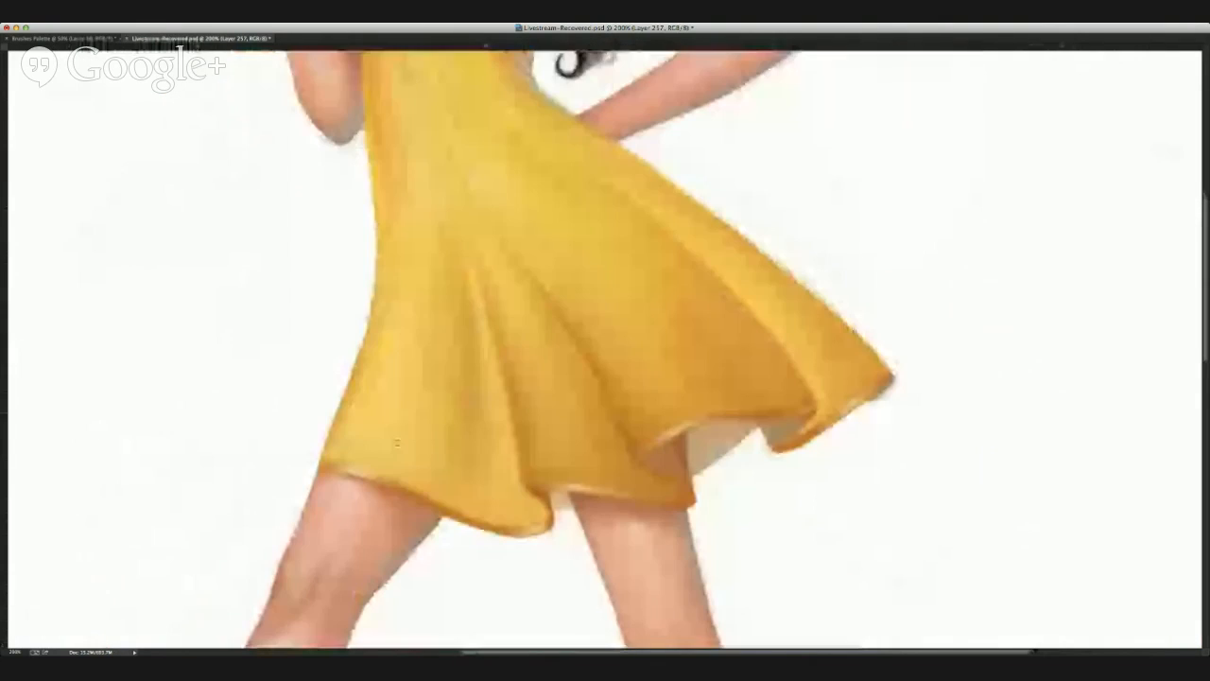
mouse_move(348, 472)
mouse_down()
mouse_move(552, 541)
mouse_move(657, 515)
mouse_move(667, 441)
mouse_move(823, 423)
mouse_move(863, 376)
mouse_up()
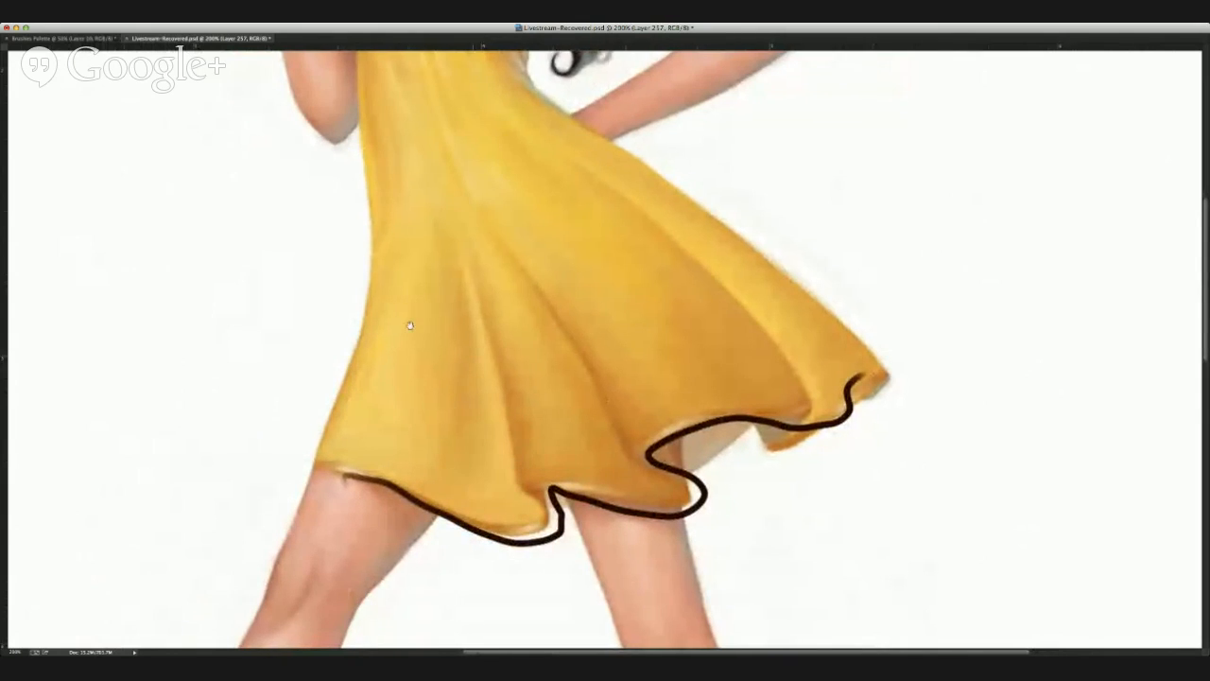
drag(478, 358, 345, 297)
key(ctrl+z)
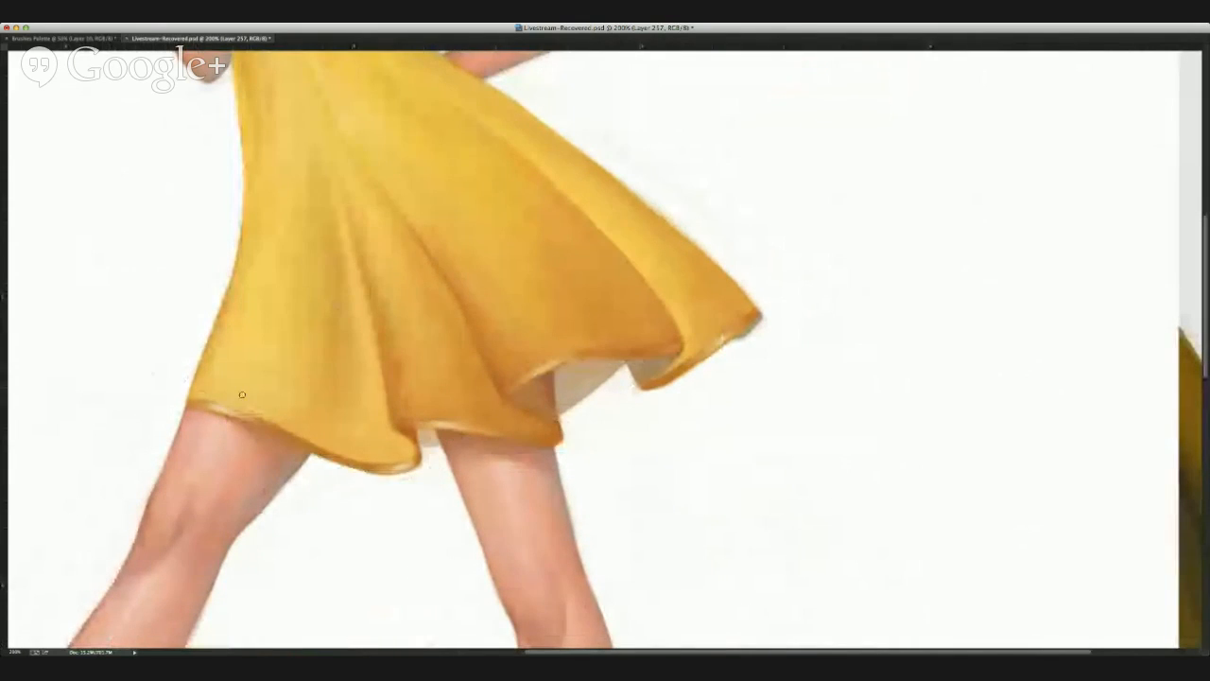
mouse_move(217, 355)
mouse_down()
mouse_move(224, 395)
mouse_move(238, 392)
mouse_up()
key(super+z)
mouse_move(229, 338)
mouse_down()
mouse_move(218, 391)
mouse_move(237, 388)
mouse_up()
key(super+z)
drag(272, 369, 454, 332)
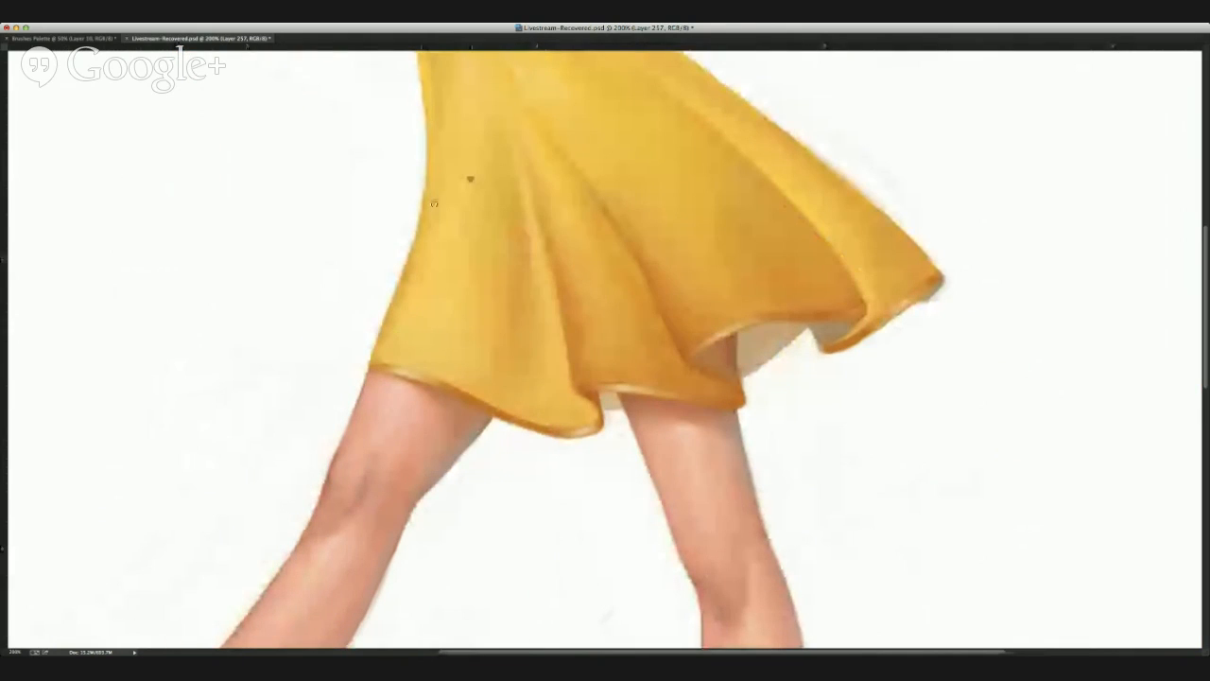
drag(286, 127, 330, 117)
key(super+z)
Paint a vertical value scale from light grey to dark brown beside the dress, with end ticks labelled w and b.
drag(230, 93, 290, 103)
drag(215, 372, 278, 385)
drag(247, 66, 272, 66)
drag(227, 390, 238, 414)
key(bracketright)
key(bracketright)
key(bracketright)
mouse_move(202, 372)
mouse_down()
mouse_move(210, 74)
mouse_move(225, 79)
mouse_move(189, 320)
mouse_up()
alt+click(224, 68)
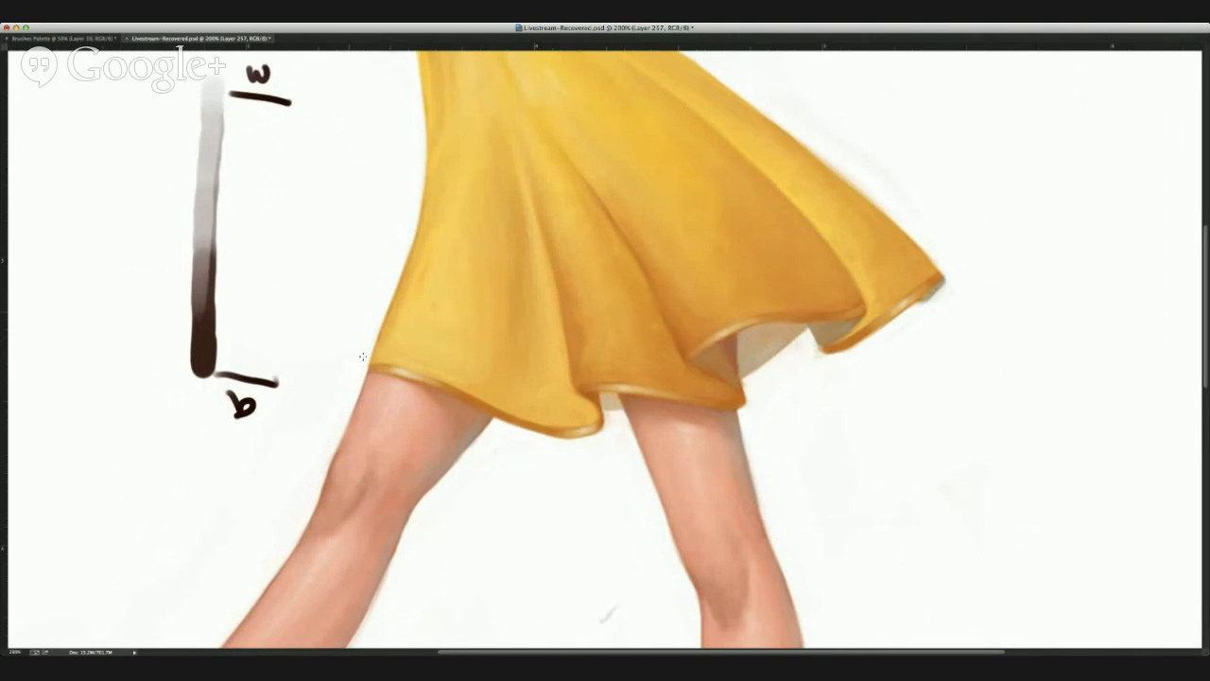
Draw an arrow from the scale's dark end to the skirt hem and a capped vertical range line, shortening its lower end.
mouse_move(241, 357)
mouse_down()
mouse_move(340, 383)
mouse_move(374, 378)
mouse_move(357, 387)
mouse_up()
mouse_move(284, 360)
mouse_down()
mouse_move(302, 361)
mouse_move(298, 201)
mouse_move(303, 122)
mouse_move(316, 119)
mouse_up()
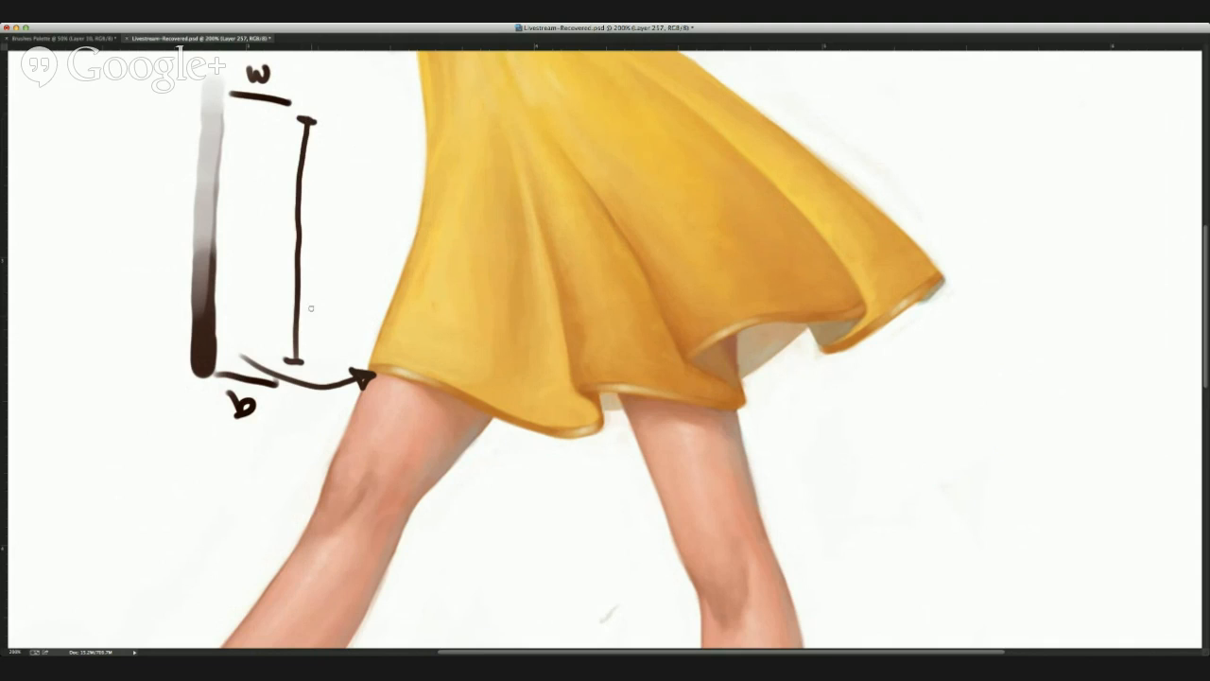
key(e)
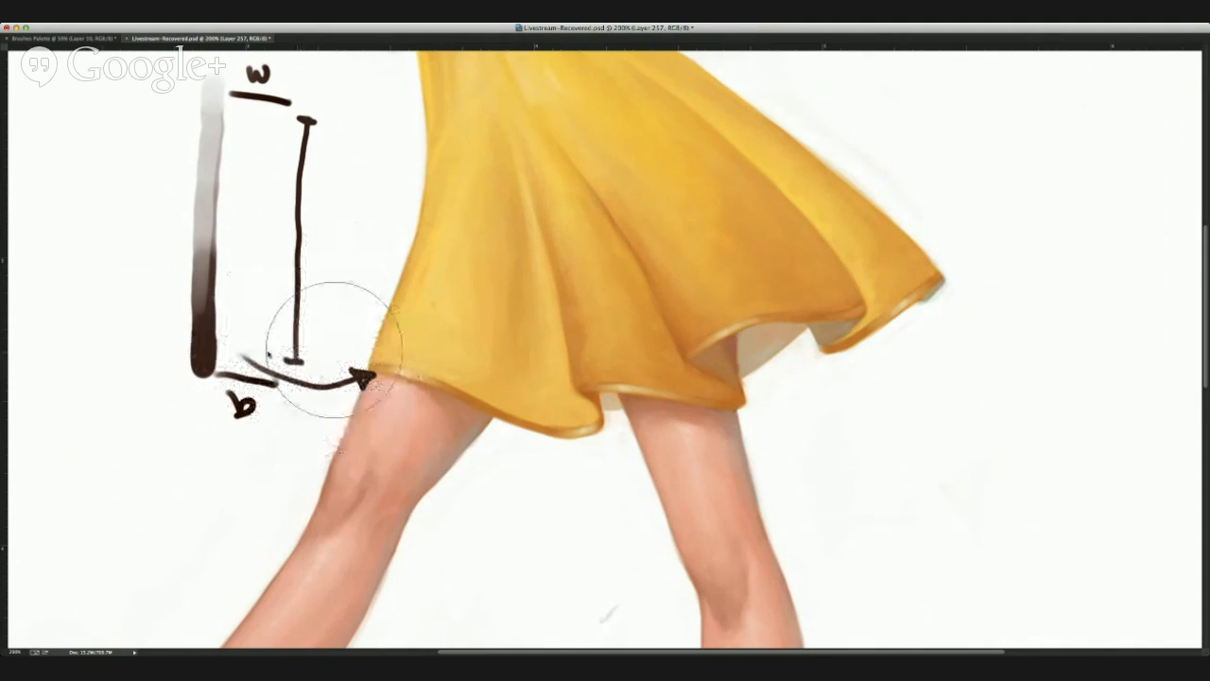
drag(301, 373, 289, 367)
key(b)
drag(289, 328, 308, 330)
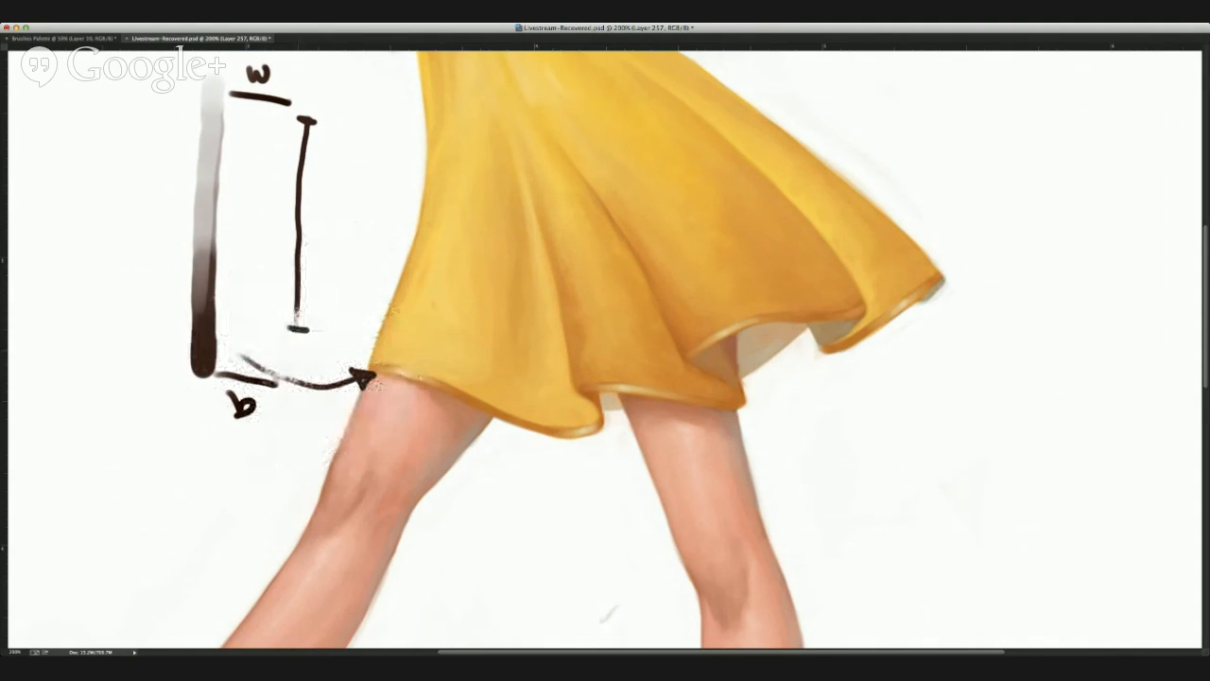
Draw an arrow from the scale's light end to the dress's side edge and a short capped line beside the middle values.
mouse_move(332, 90)
mouse_down()
mouse_move(422, 144)
mouse_move(413, 140)
mouse_up()
drag(248, 161, 262, 172)
key(super+z)
drag(243, 236, 259, 238)
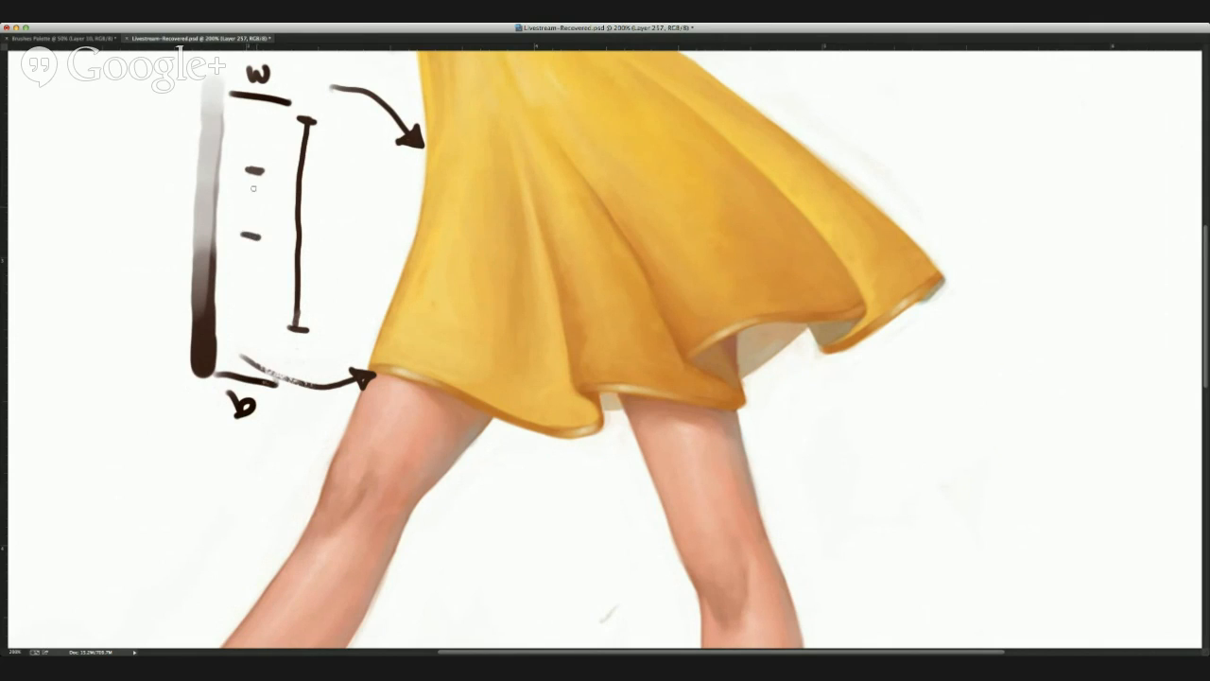
drag(252, 173, 251, 240)
Add a thin curved stroke beside the upper arrow, undoing the extra stroke drawn below it.
drag(309, 98, 380, 150)
mouse_move(348, 189)
mouse_down()
mouse_move(348, 147)
mouse_move(271, 312)
mouse_move(352, 206)
mouse_move(284, 115)
mouse_move(302, 403)
mouse_up()
key(super+z)
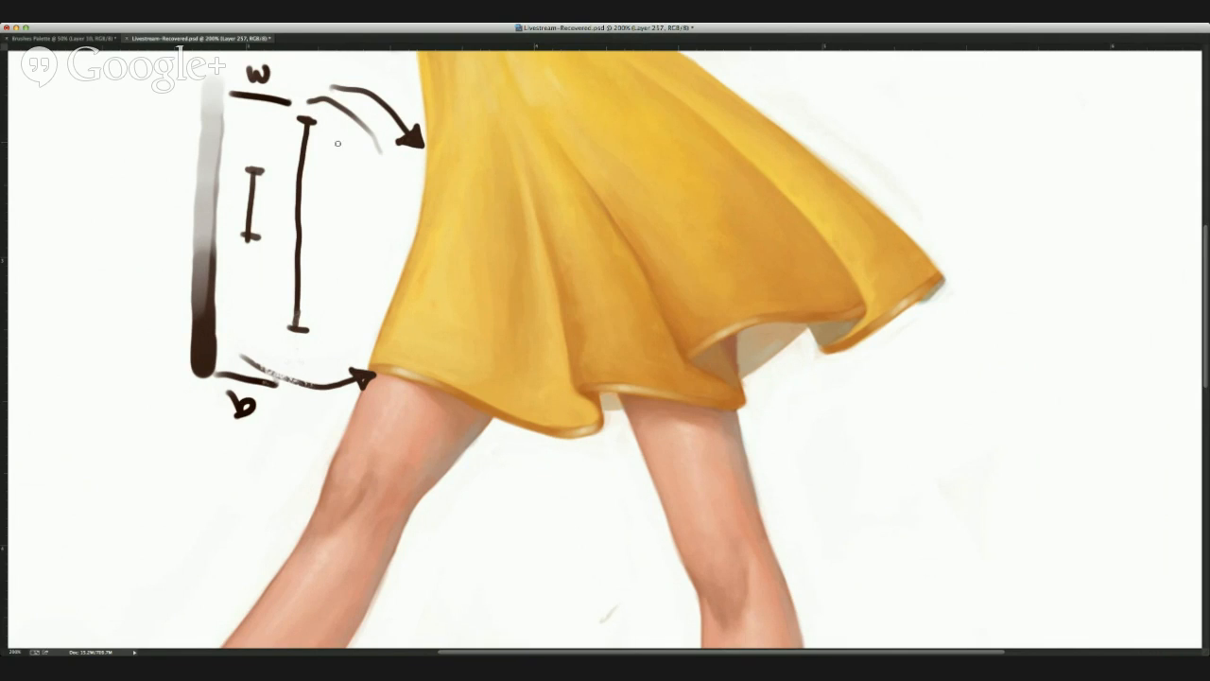
drag(341, 137, 331, 273)
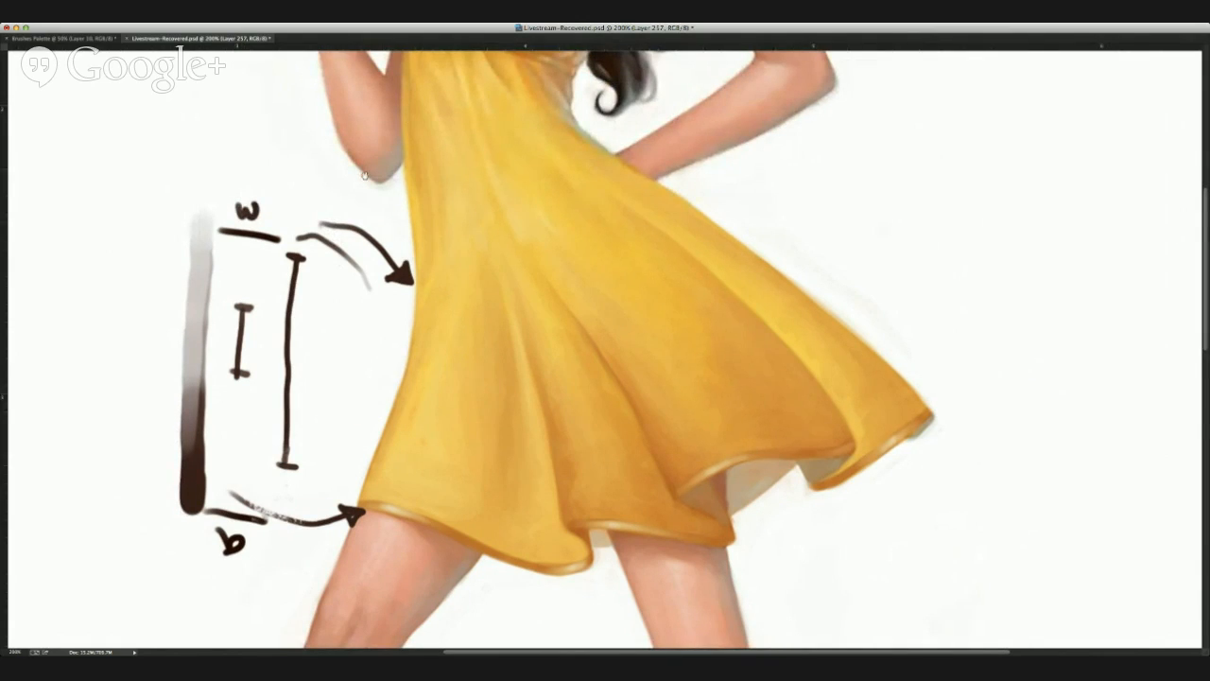
drag(363, 207, 319, 159)
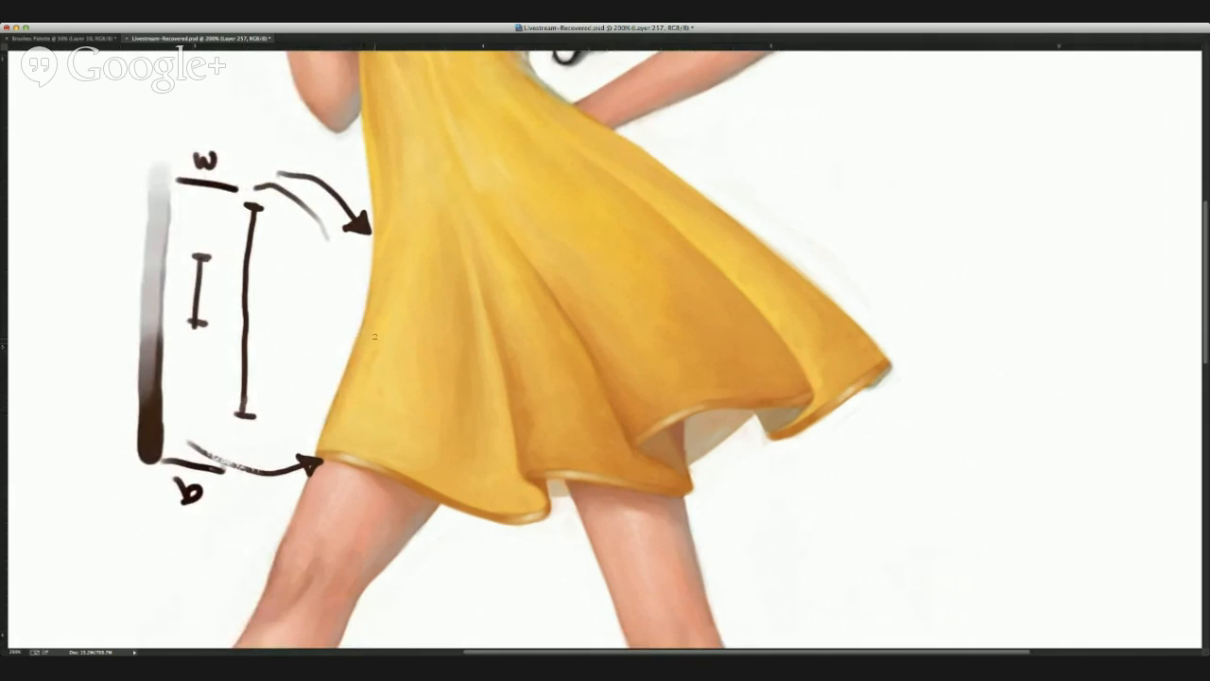
Delete the value scale annotations and the painting of the girl from the canvas.
key(super+minus)
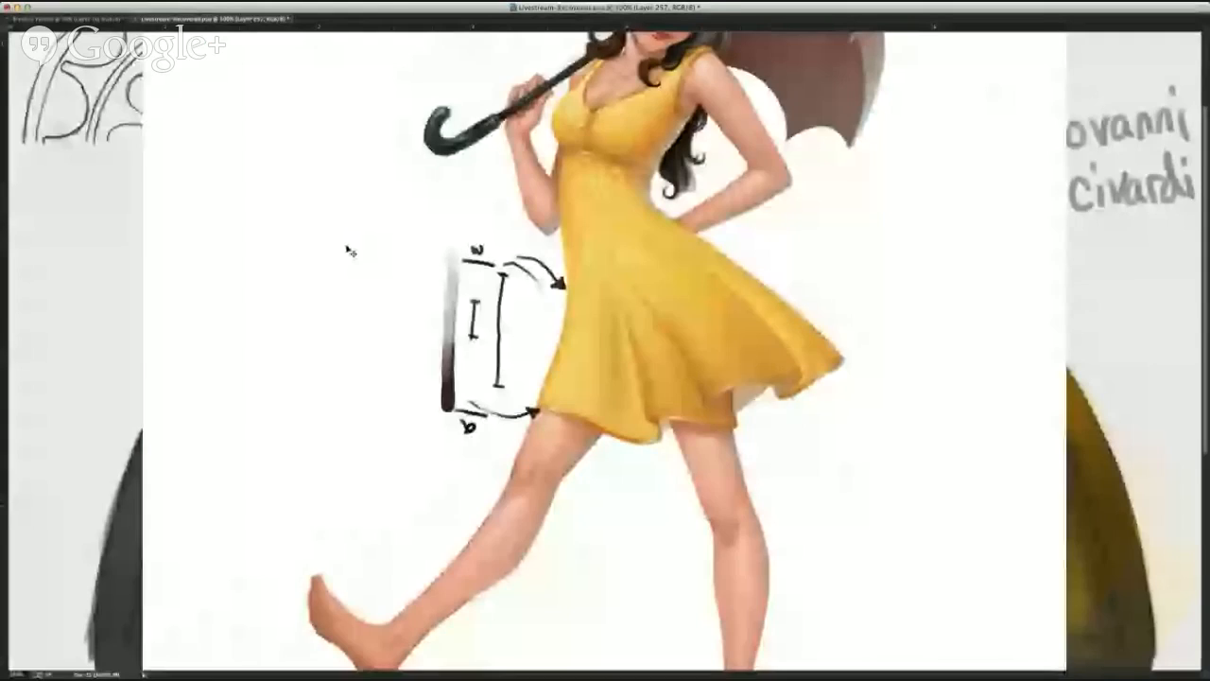
key(super+minus)
key(Delete)
key(Delete)
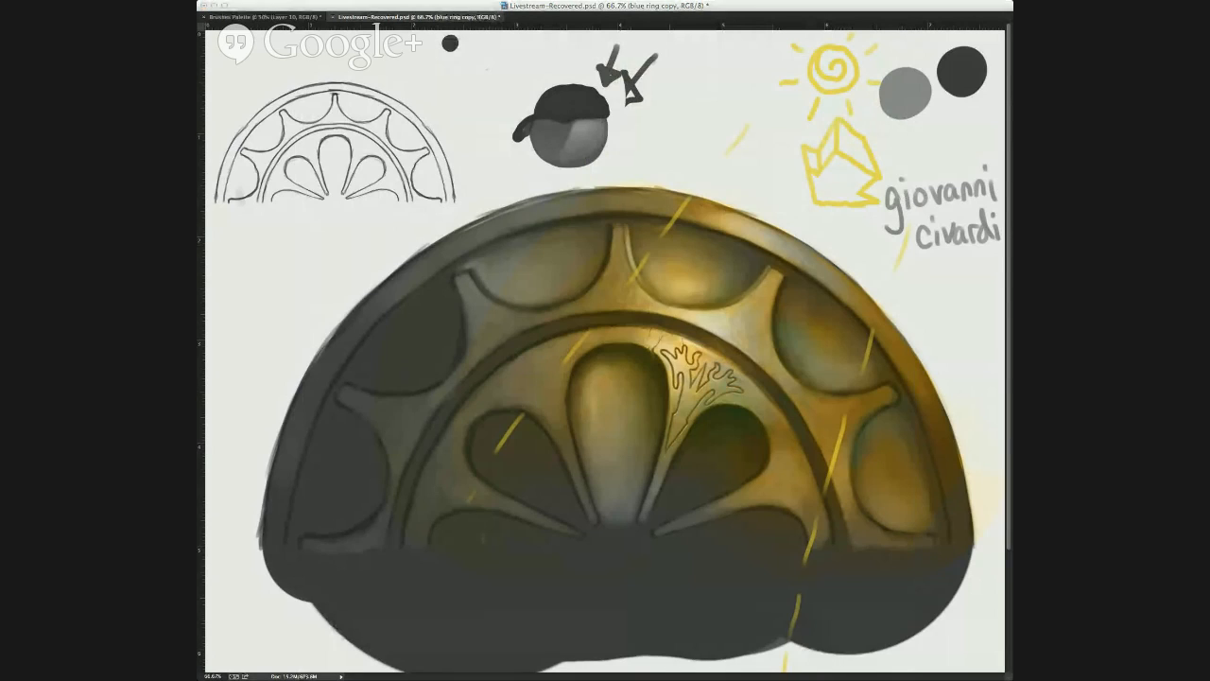
click(865, 135)
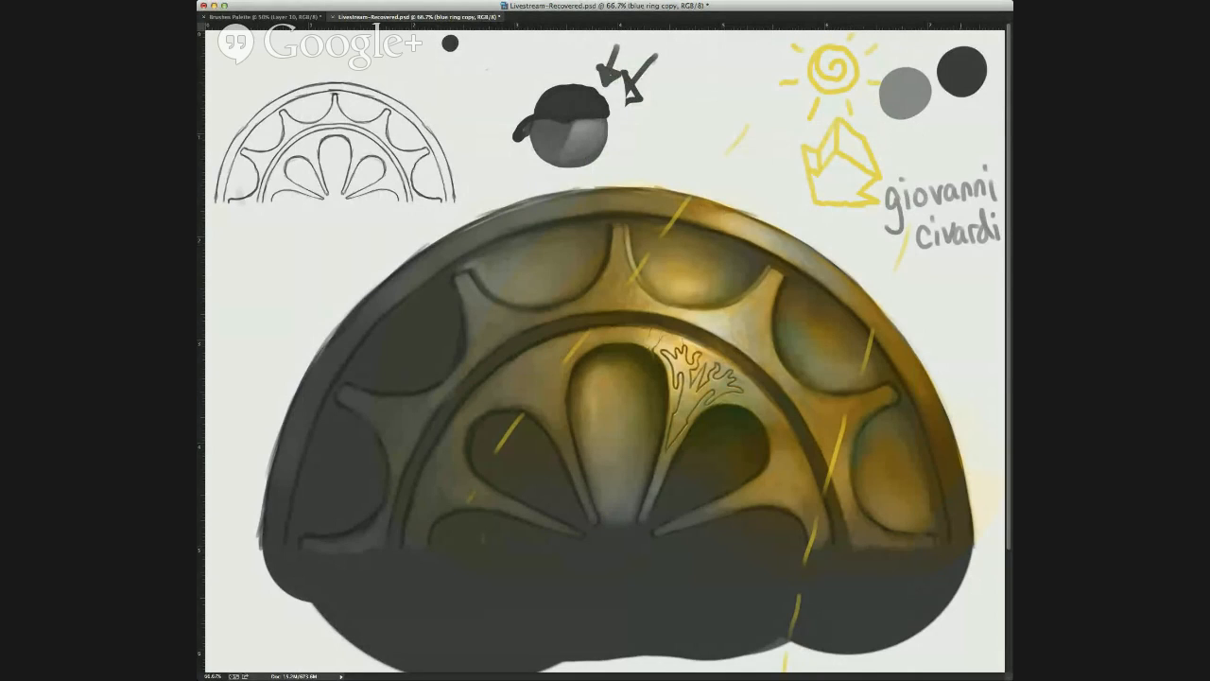
click(771, 134)
click(590, 677)
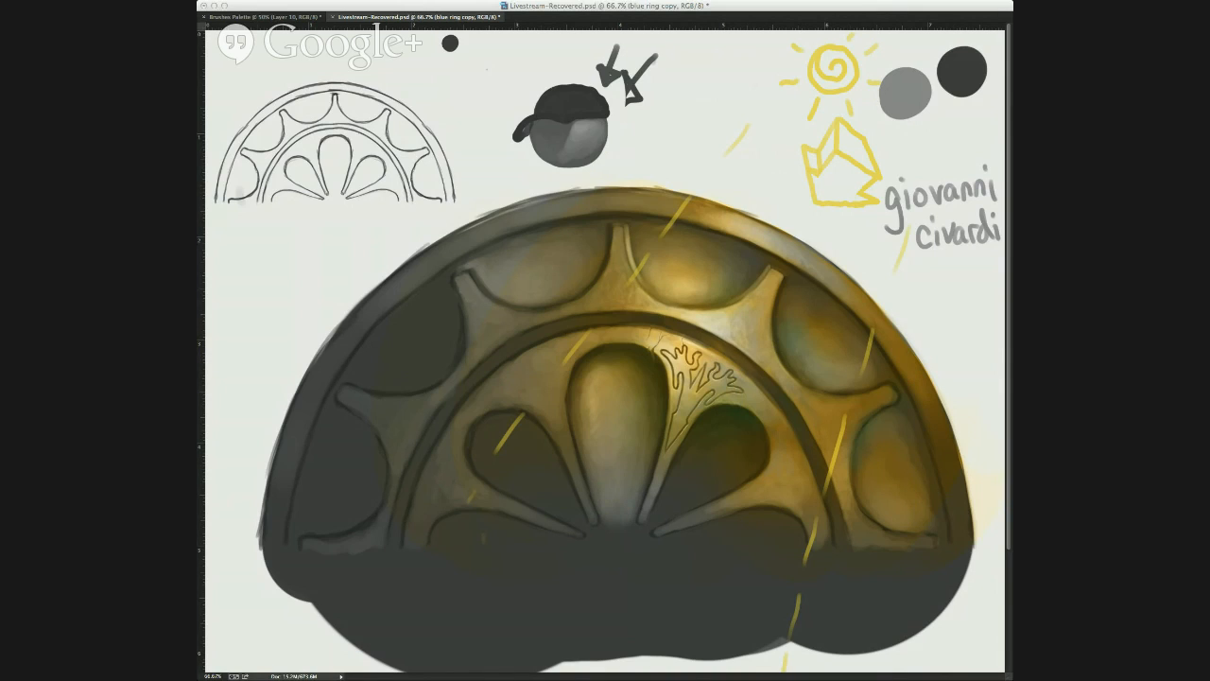
Paste the crow-headed figure drawing, enlarge it to nearly the canvas height, and centre it over the ornament.
key(super+v)
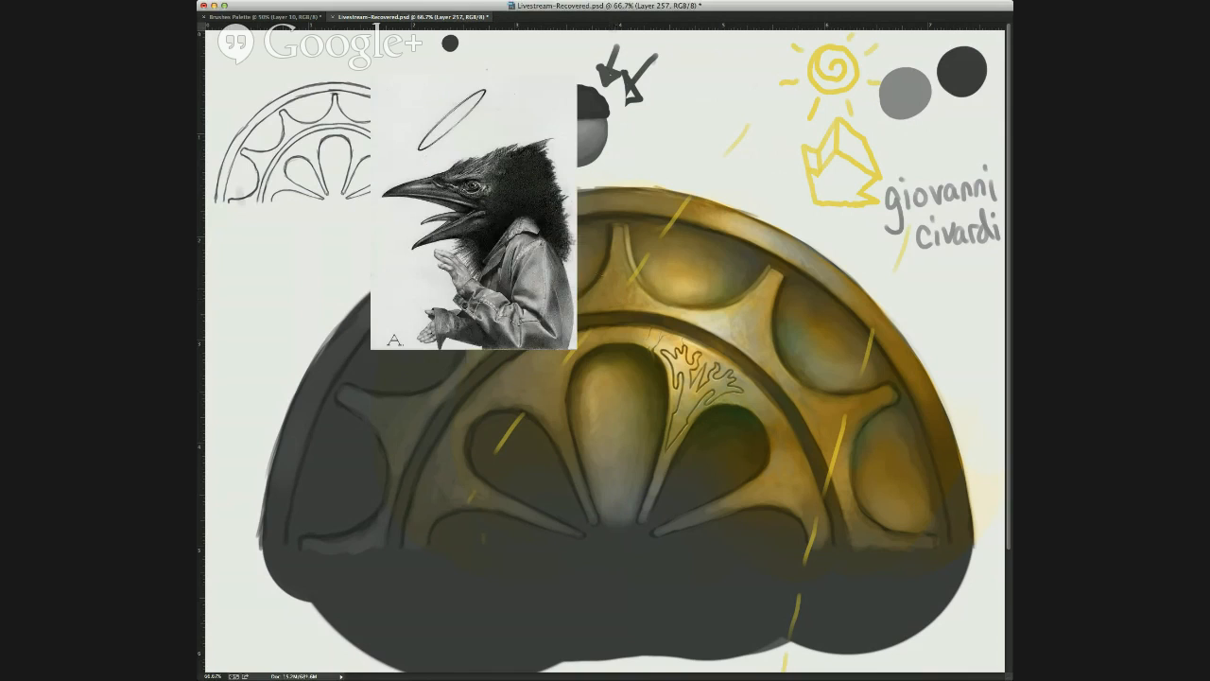
key(ctrl+t)
drag(577, 349, 961, 621)
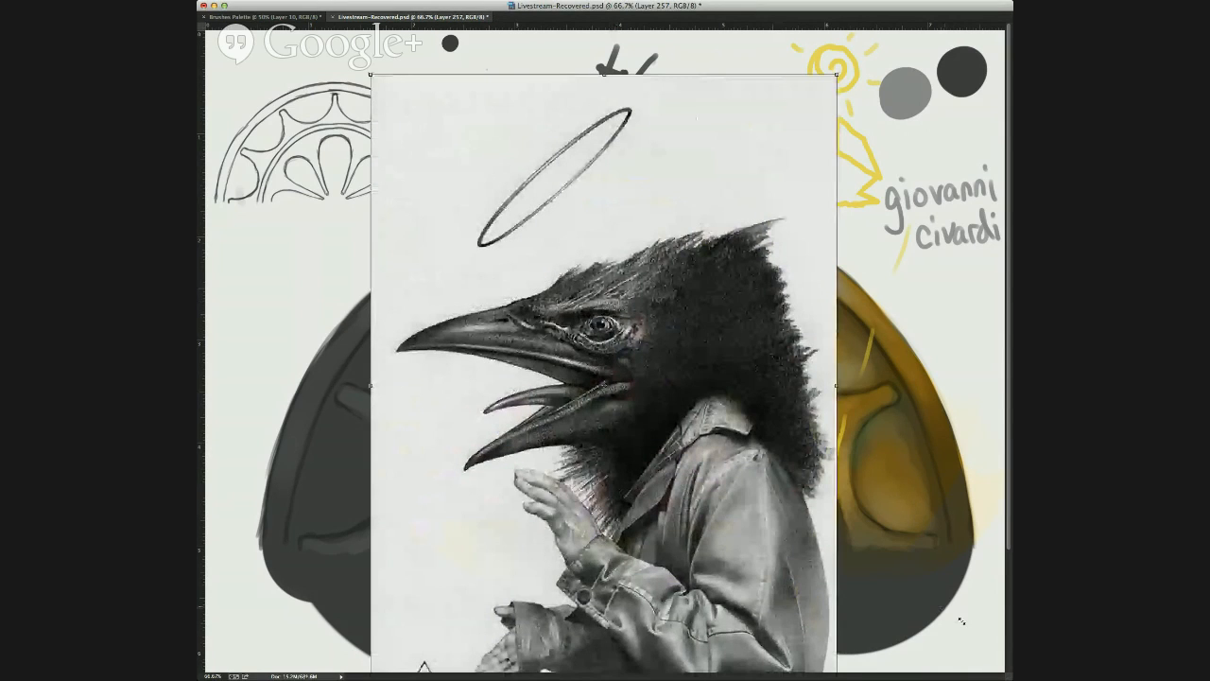
drag(771, 505, 841, 413)
key(Return)
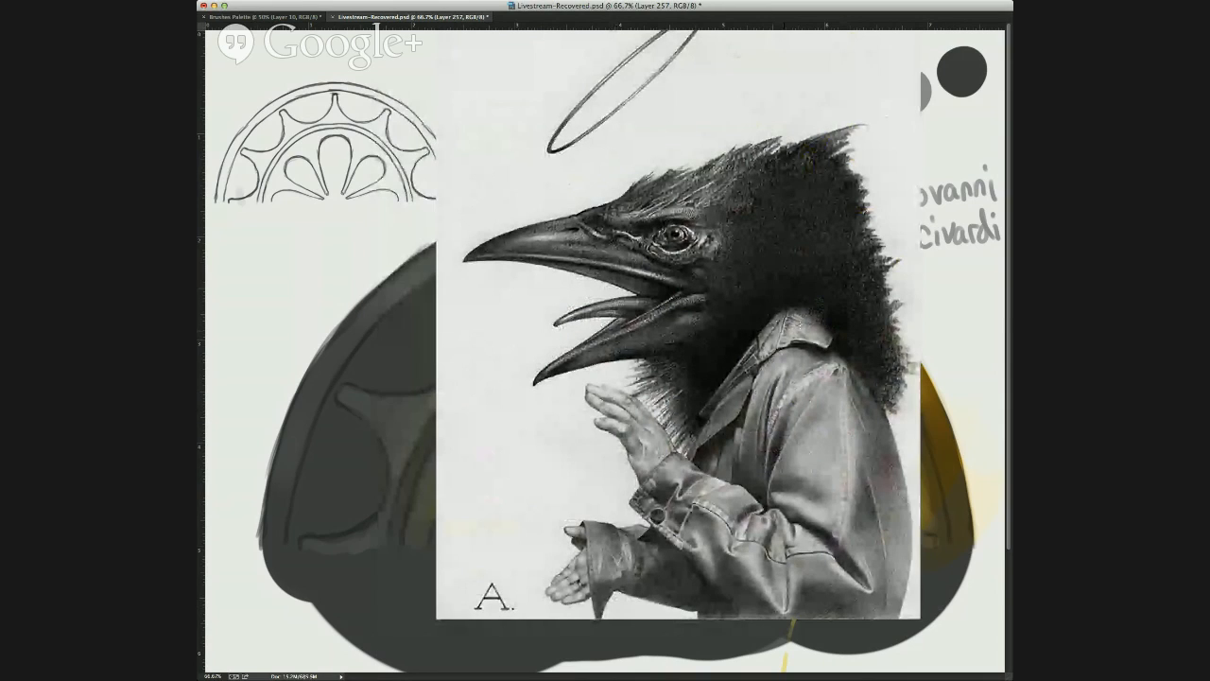
Circle the dark feathers at the back of the crow's head and undo the marks.
mouse_move(851, 137)
mouse_down()
mouse_move(685, 255)
mouse_move(662, 445)
mouse_move(799, 310)
mouse_move(927, 335)
mouse_move(745, 371)
mouse_up()
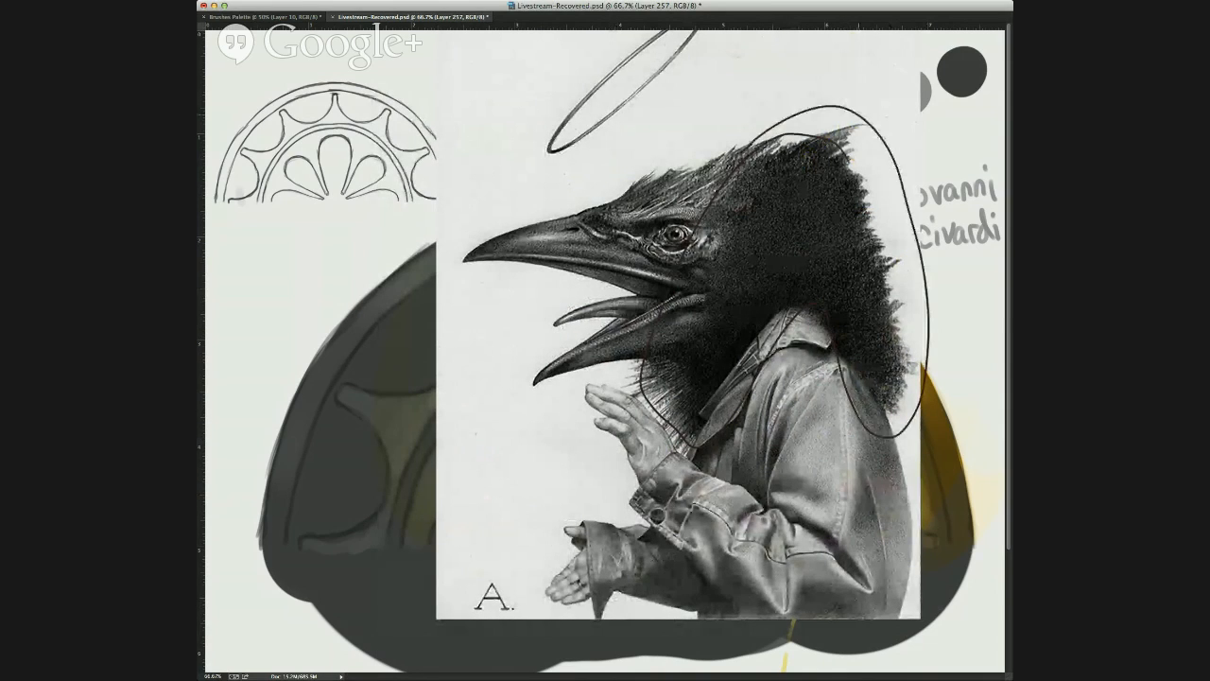
key(super+z)
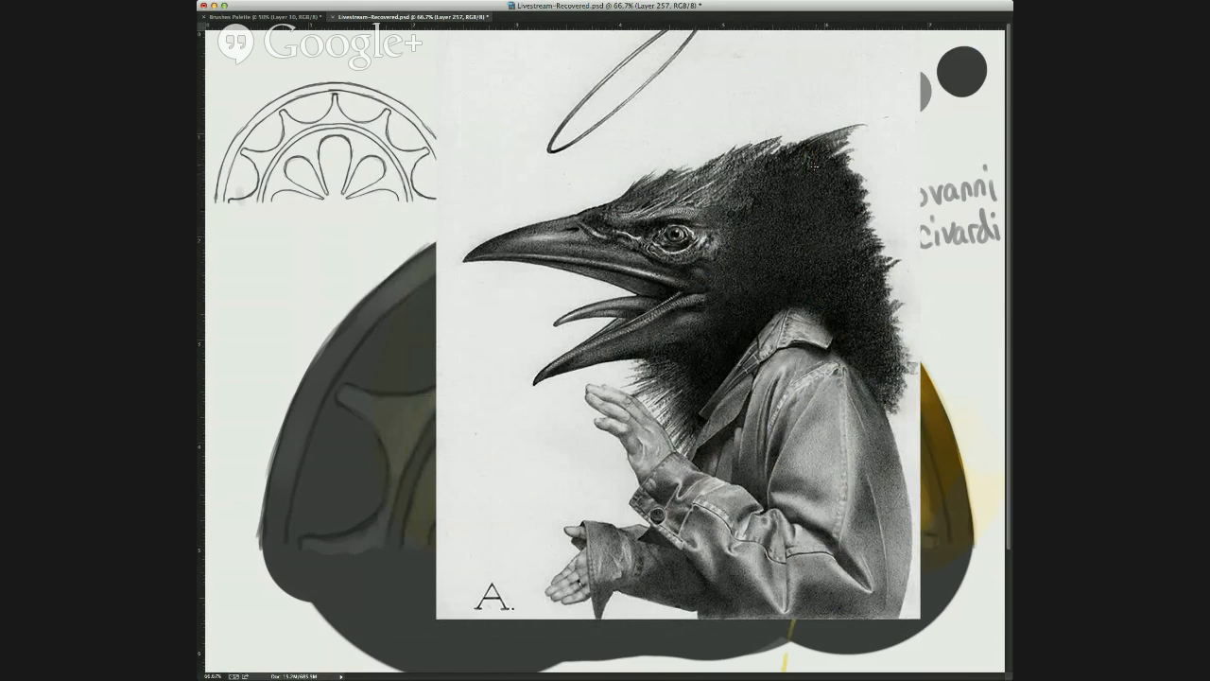
mouse_move(860, 101)
mouse_down()
mouse_move(885, 173)
mouse_move(879, 211)
mouse_up()
key(super+z)
Paste the pencil drawing of the winged skeleton, enlarge it, and position it over the ornament and the crow-headed figure.
key(super+Tab)
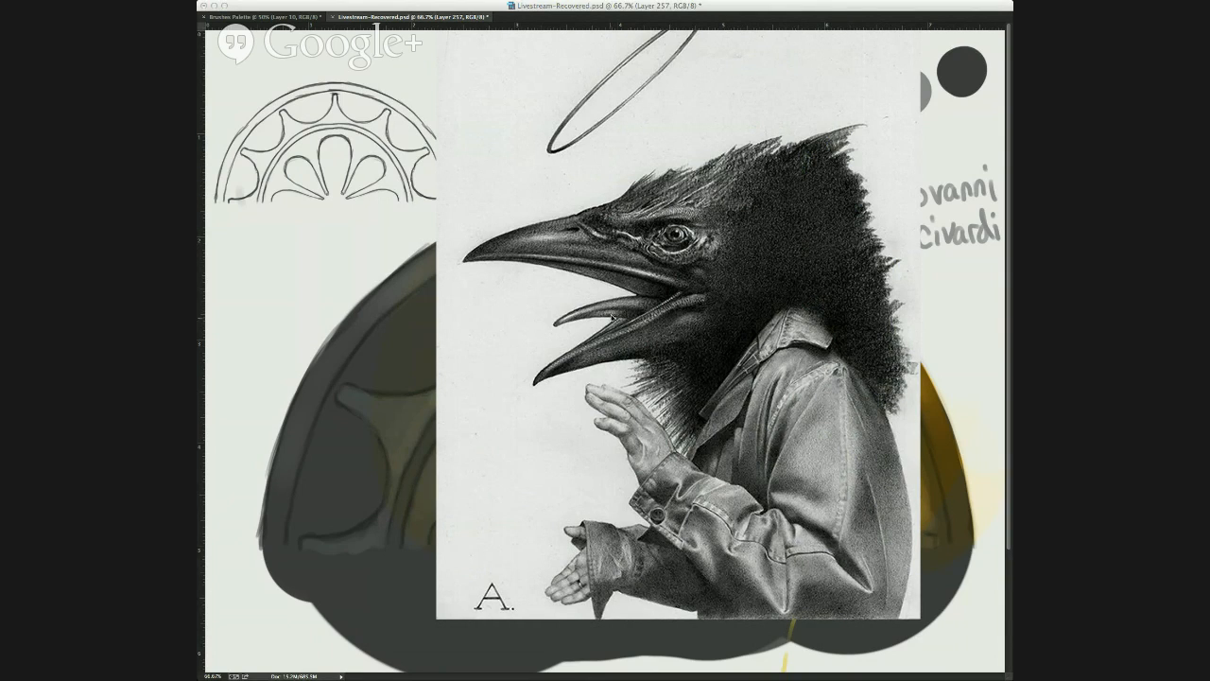
key(super+Tab)
key(super+v)
key(super+t)
drag(544, 311, 989, 680)
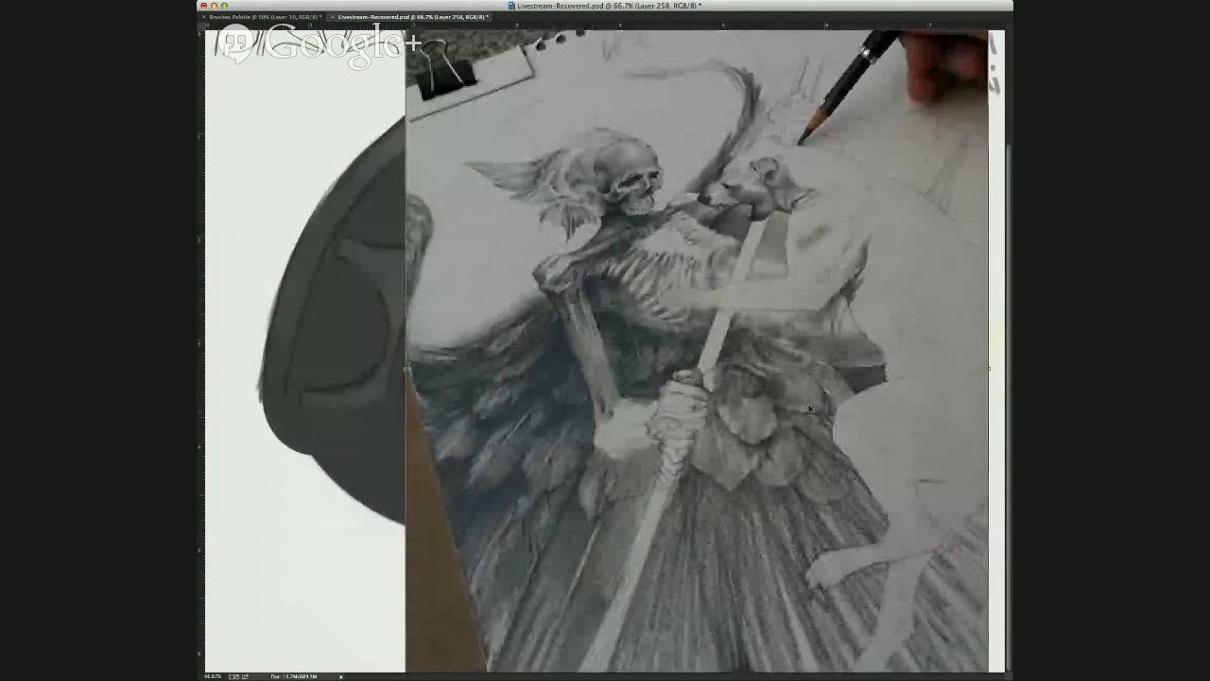
drag(810, 409, 830, 245)
scroll(759, 310, up, 3)
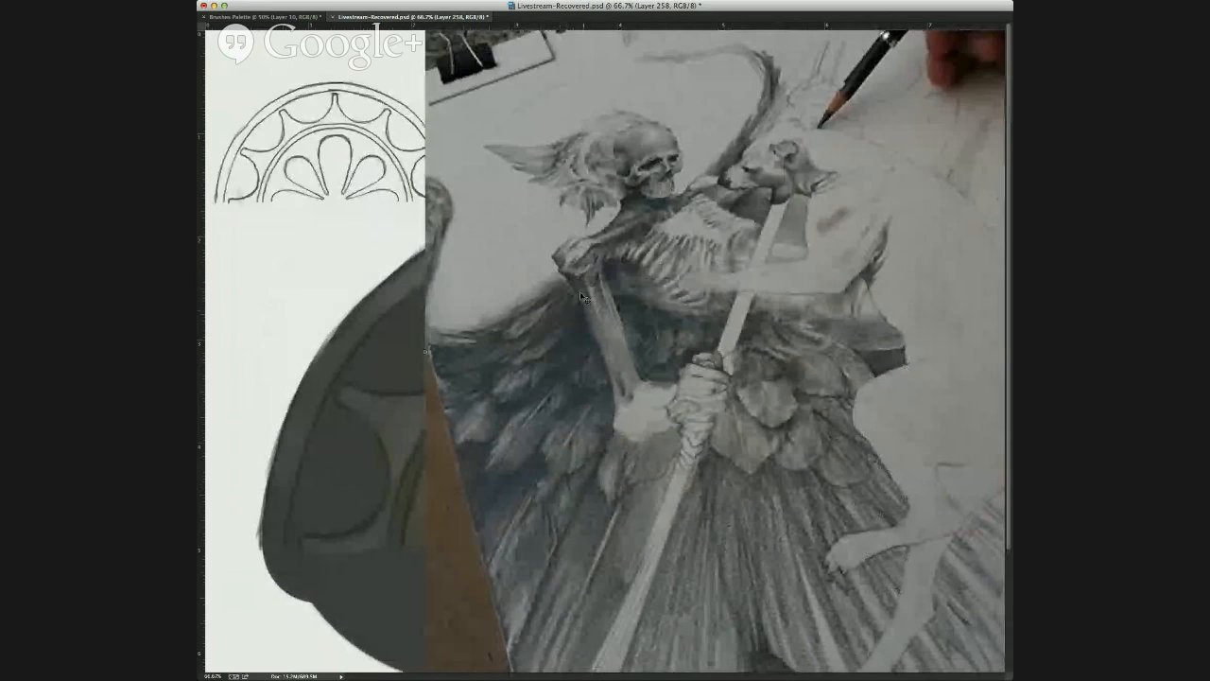
Mark the dark wing feathers beneath the skeleton's raised shoulder with thick light-green strokes and undo each mark.
mouse_move(554, 259)
mouse_down()
mouse_move(520, 265)
mouse_move(444, 435)
mouse_up()
mouse_move(470, 488)
mouse_down()
mouse_move(522, 242)
mouse_move(463, 302)
mouse_up()
key(super+z)
mouse_move(545, 402)
mouse_down()
mouse_move(524, 463)
mouse_move(498, 468)
mouse_move(501, 426)
mouse_up()
key(super+z)
drag(518, 494, 463, 489)
key(super+z)
mouse_move(568, 437)
mouse_down()
mouse_move(503, 483)
mouse_move(501, 433)
mouse_move(451, 446)
mouse_move(488, 391)
mouse_up()
key(super+z)
key(super+z)
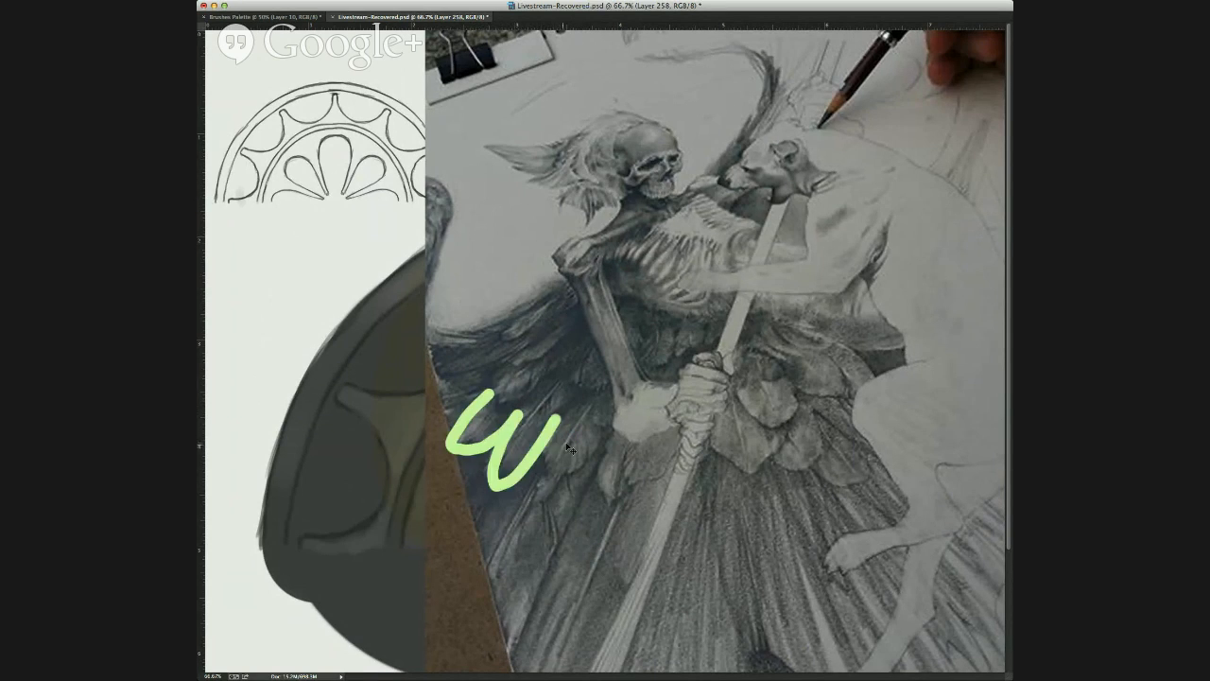
key(super+z)
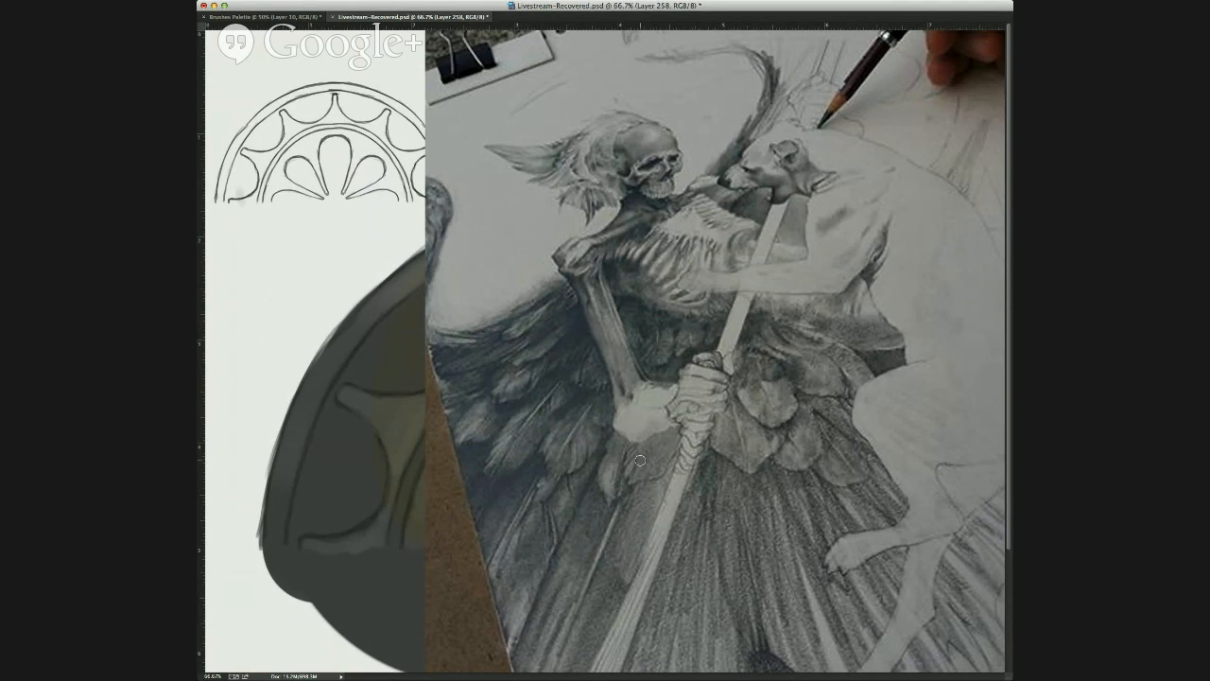
Outline the lighter feathers beside the skeleton's clasped hands with light-green strokes and undo the marks.
mouse_move(734, 384)
mouse_down()
mouse_move(772, 429)
mouse_move(782, 369)
mouse_move(805, 393)
mouse_move(841, 400)
mouse_move(822, 354)
mouse_up()
mouse_move(819, 412)
mouse_down()
mouse_move(817, 460)
mouse_move(773, 457)
mouse_up()
key(alt+super+z)
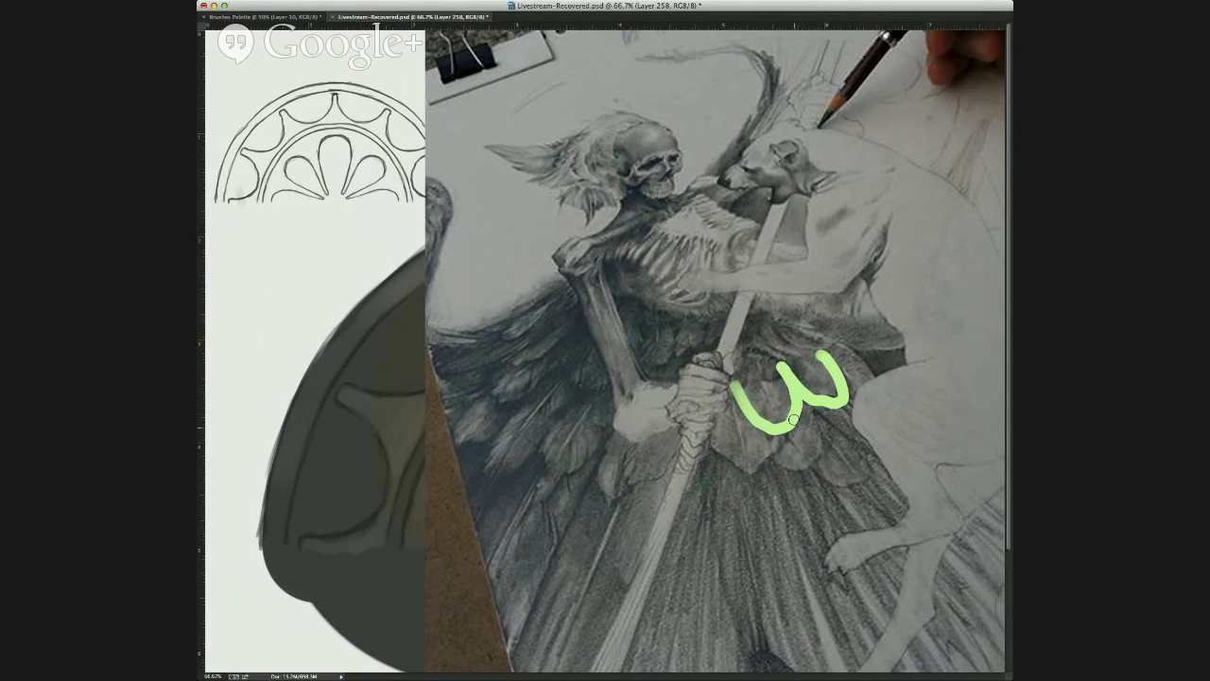
key(alt+super+z)
click(805, 420)
mouse_move(752, 418)
mouse_down()
mouse_move(802, 415)
mouse_move(796, 393)
mouse_move(798, 411)
mouse_move(780, 425)
mouse_move(761, 419)
mouse_move(737, 350)
mouse_up()
key(alt+super+z)
key(super+z)
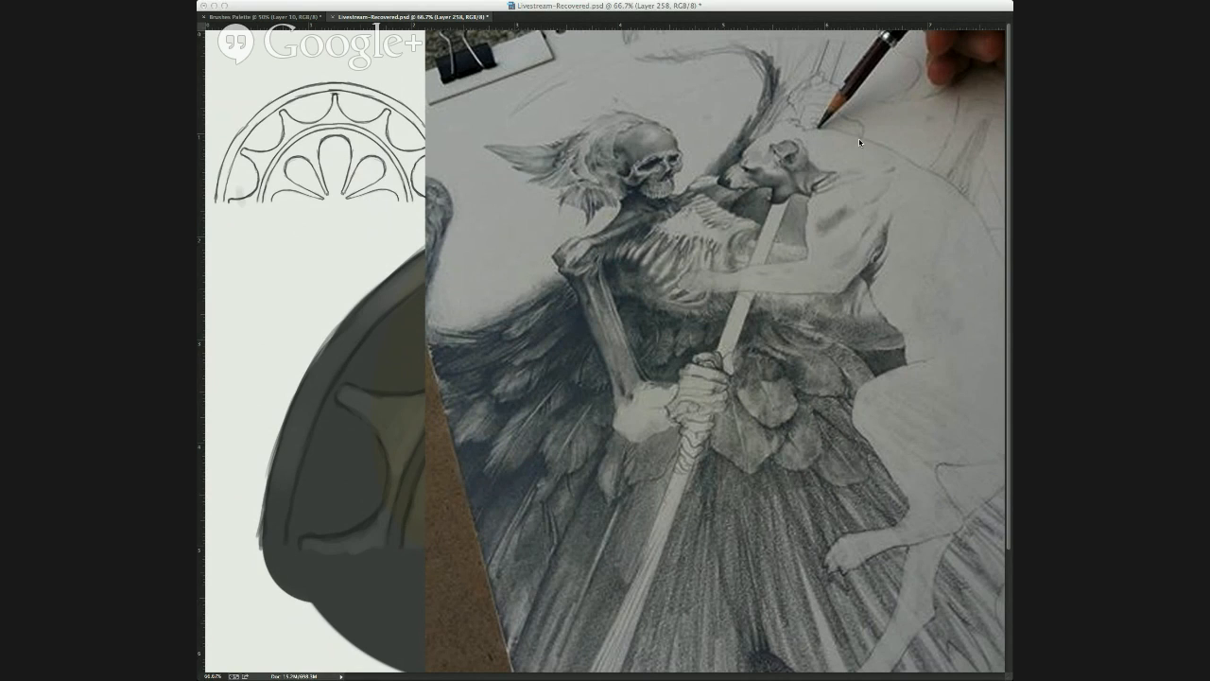
Delete the pasted skeleton and crow-headed figure drawings from the canvas.
click(528, 236)
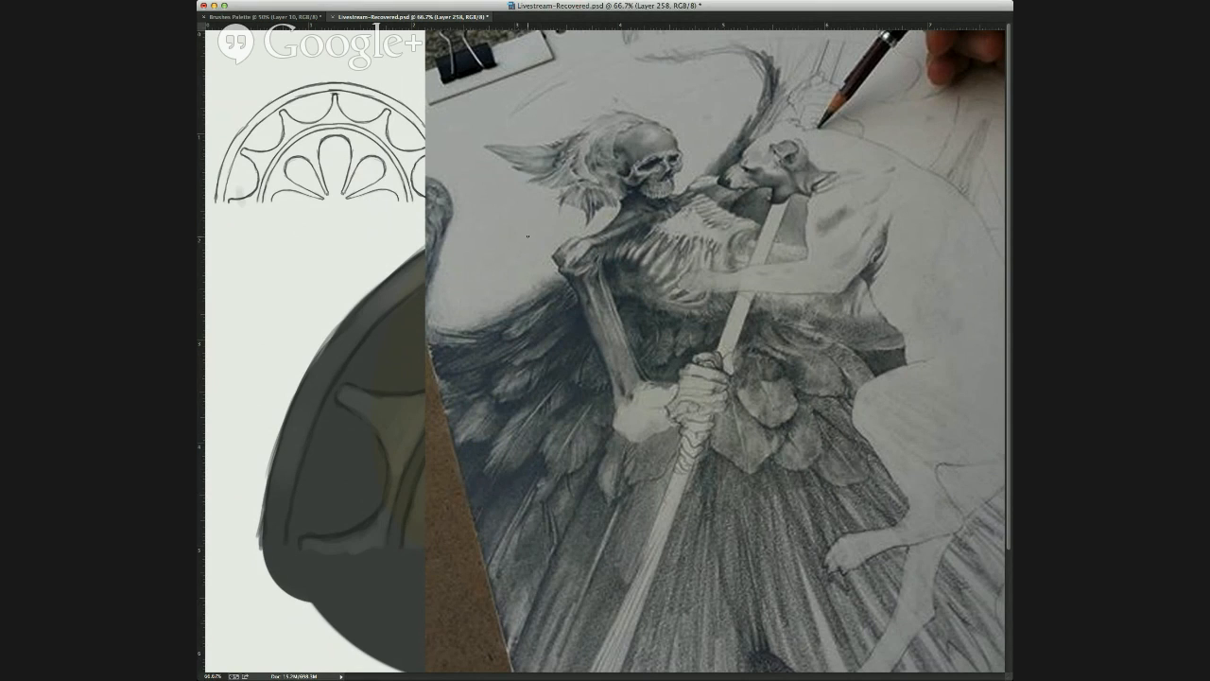
key(Delete)
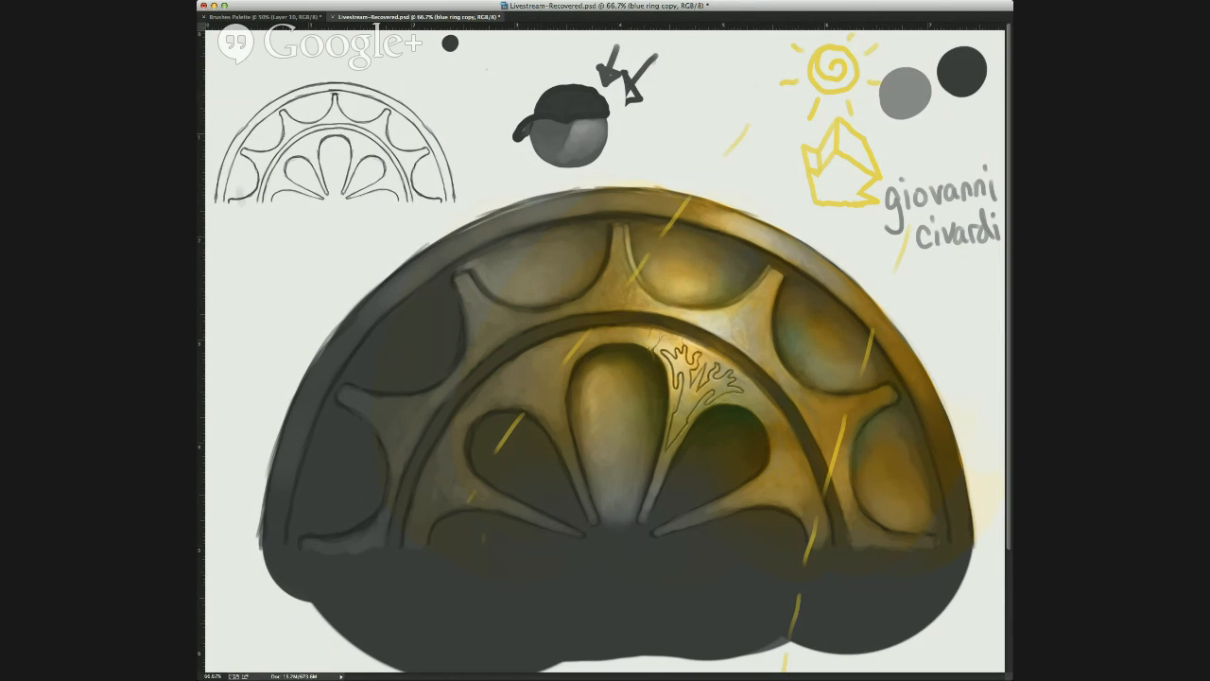
Add a new layer and undo a short test stroke across the lower part of the ornament's inner ring.
key(super+shift+alt+n)
mouse_move(792, 478)
mouse_down()
mouse_move(520, 378)
mouse_move(899, 326)
mouse_move(768, 562)
mouse_up()
key(super+z)
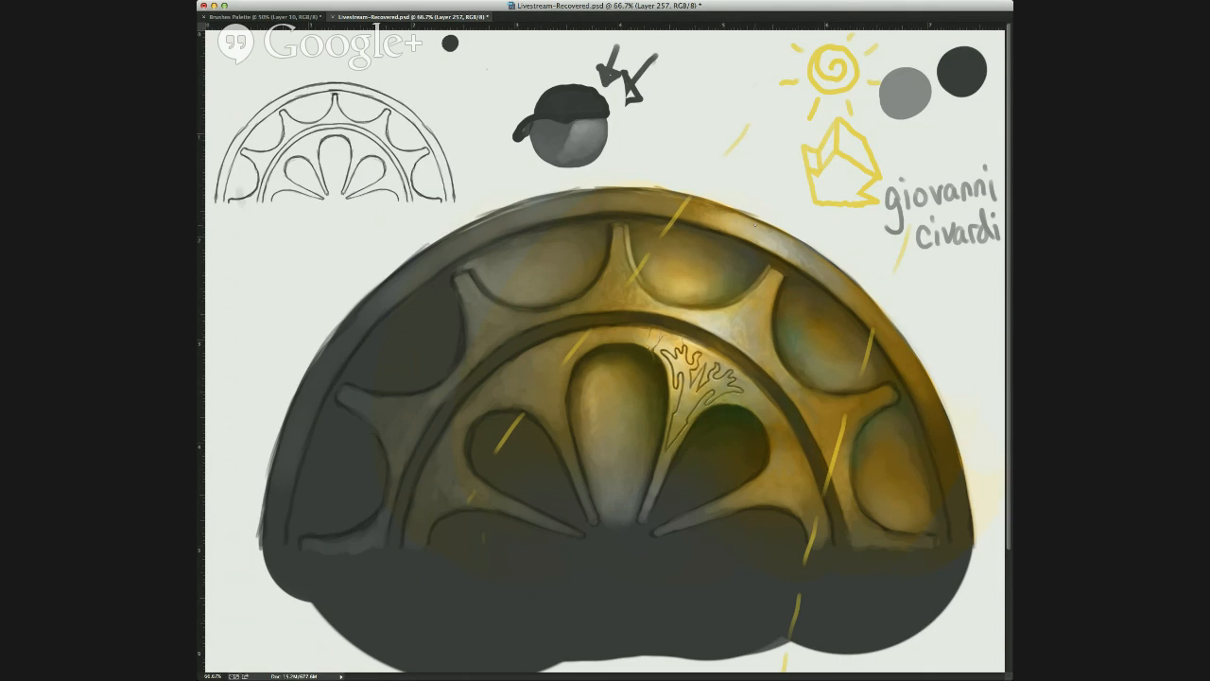
Place the colourful hairless cat painting over the centre of the ornament and confirm its placement.
key(super+minus)
key(super+minus)
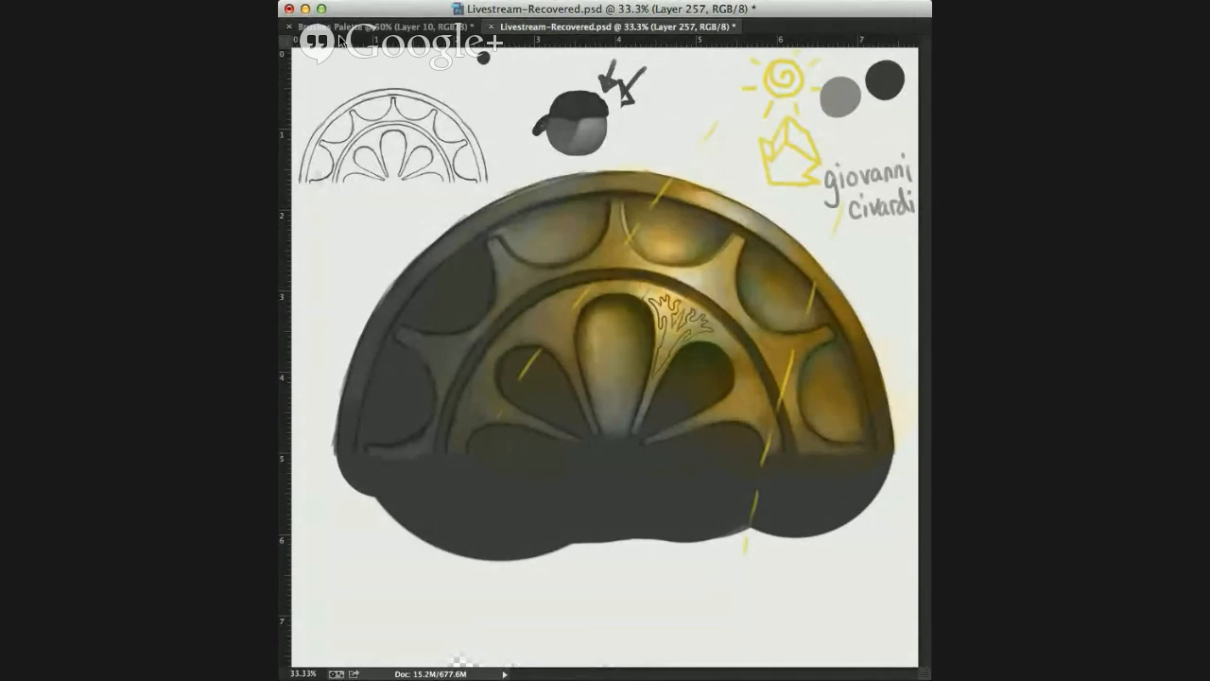
drag(901, 9, 588, 252)
key(Return)
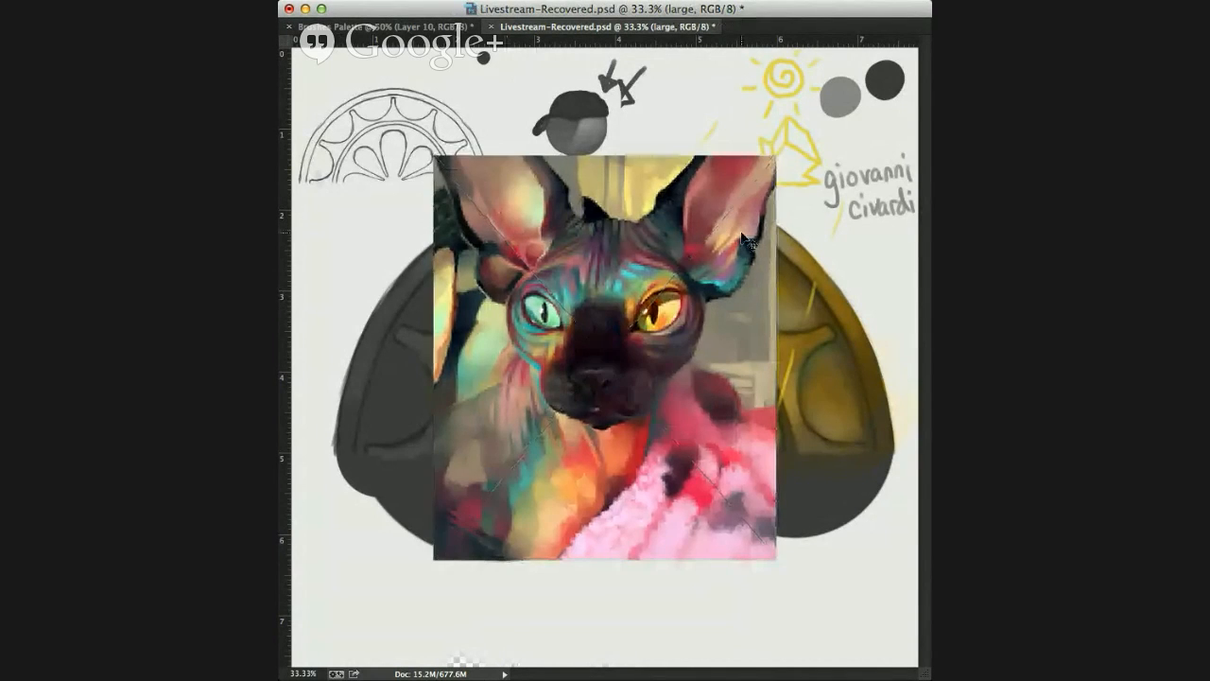
key(super+plus)
key(super+minus)
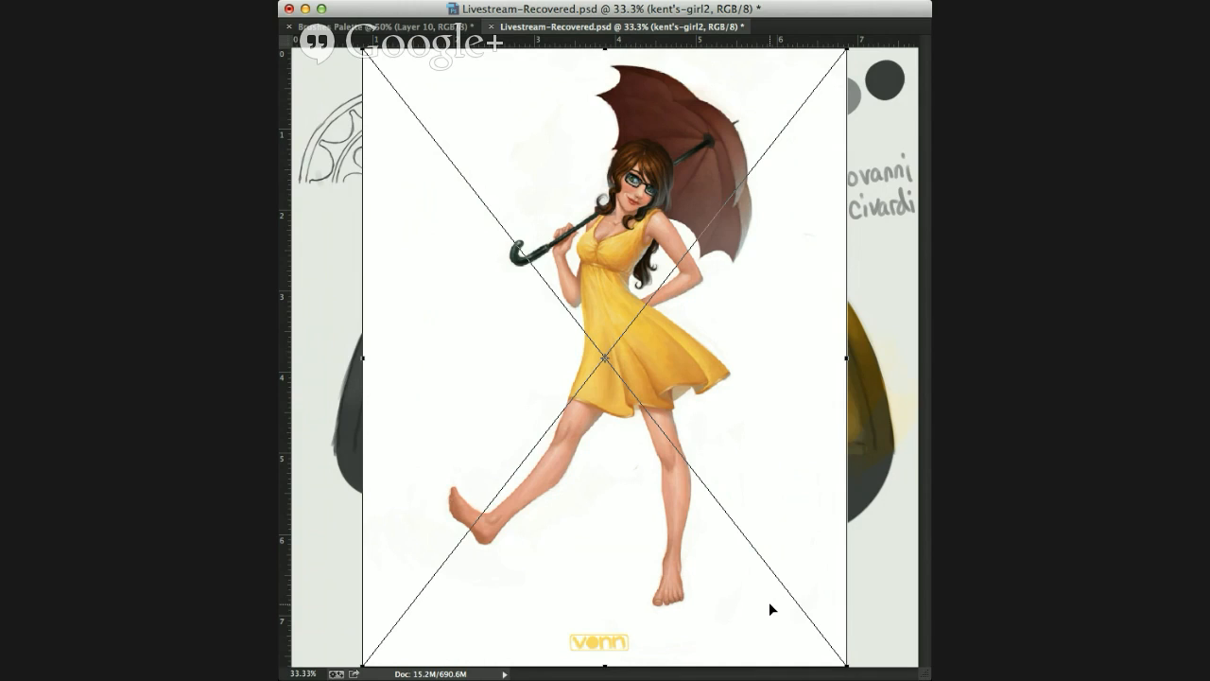
Switch to another application from the placed painting of the girl with the umbrella.
key(super+Tab)
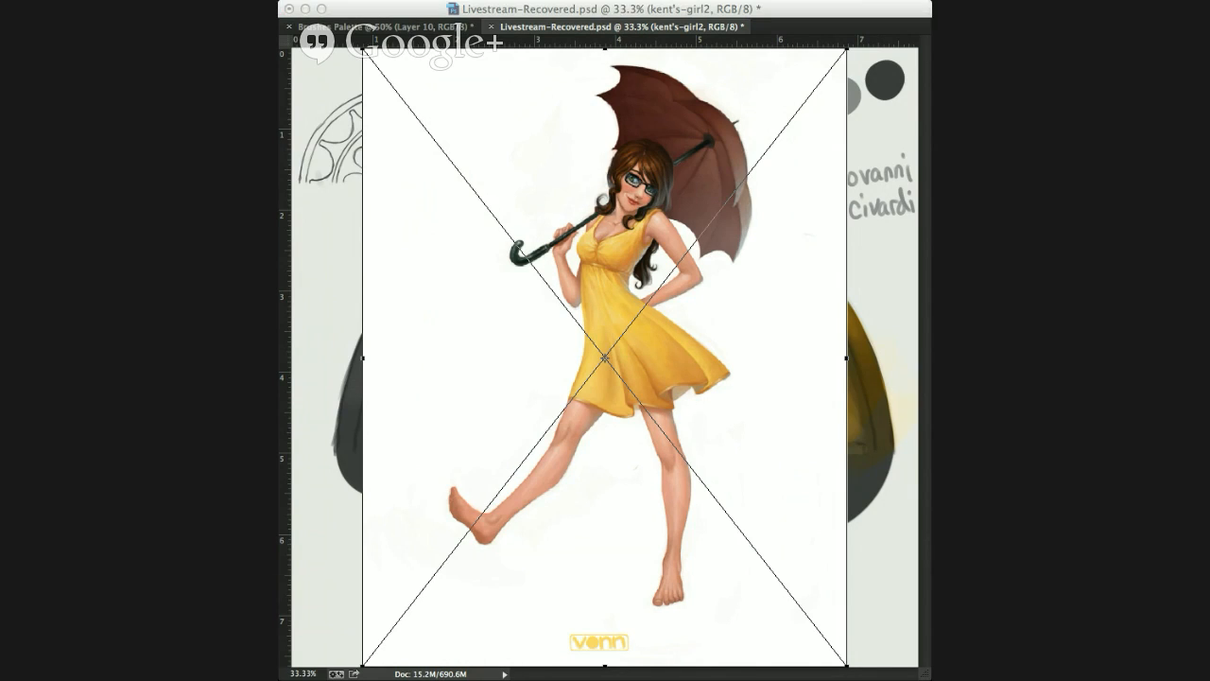